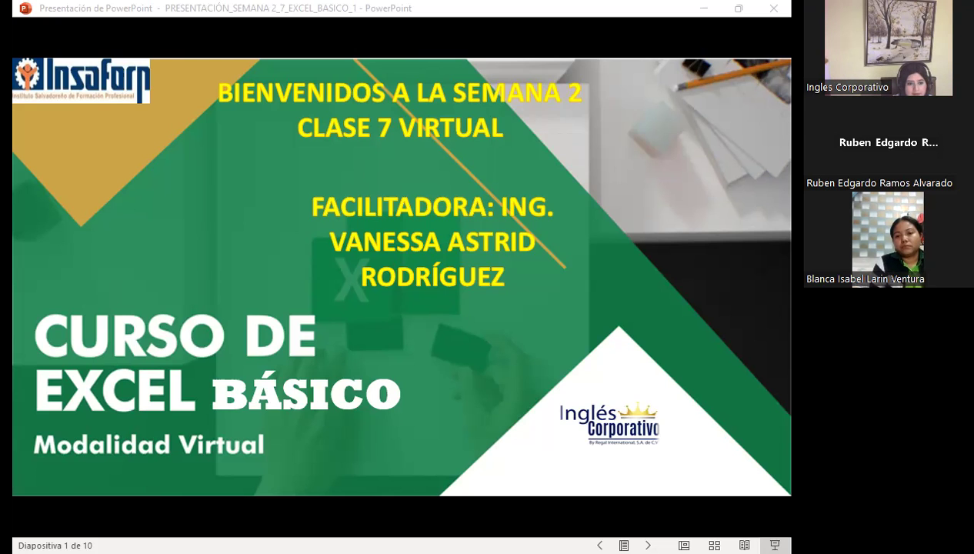
Switch to the Firefox course, check the Panel de Control and Curso pages, then reopen lesson 2.2
{"action": "key", "text": "alt+Tab"}
{"action": "scroll", "coordinate": [115, 384], "scroll_direction": "down", "scroll_amount": 2}
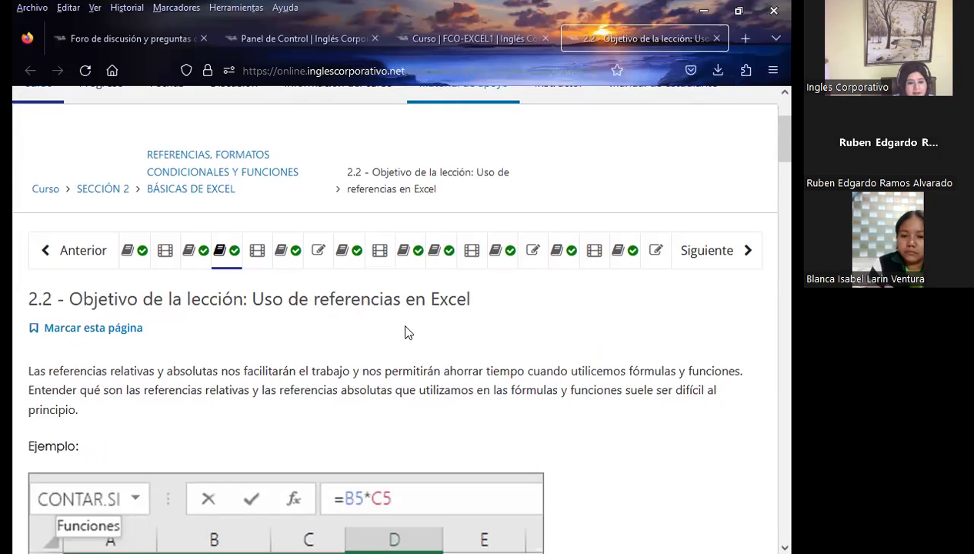
{"action": "scroll", "coordinate": [380, 348], "scroll_direction": "down", "scroll_amount": 3}
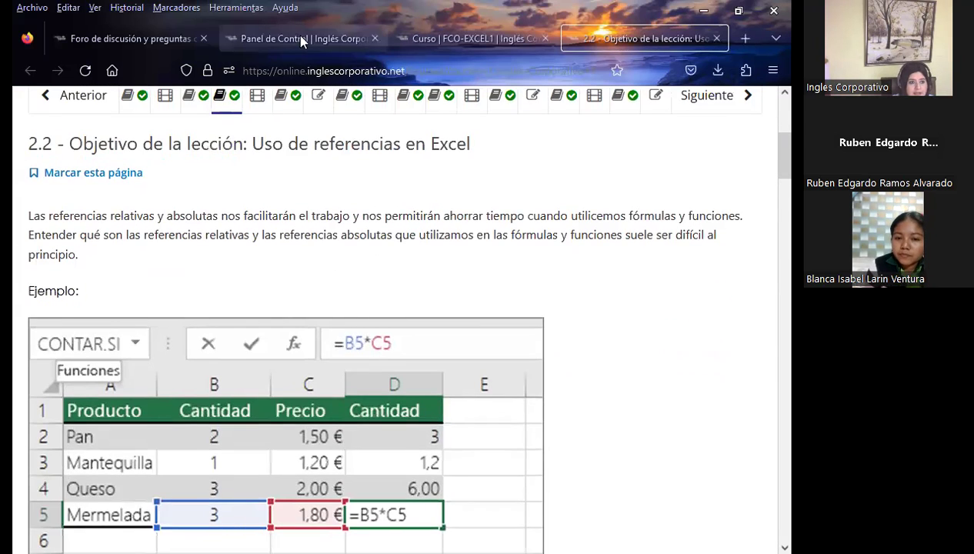
{"action": "left_click", "coordinate": [297, 37]}
{"action": "left_click", "coordinate": [419, 38]}
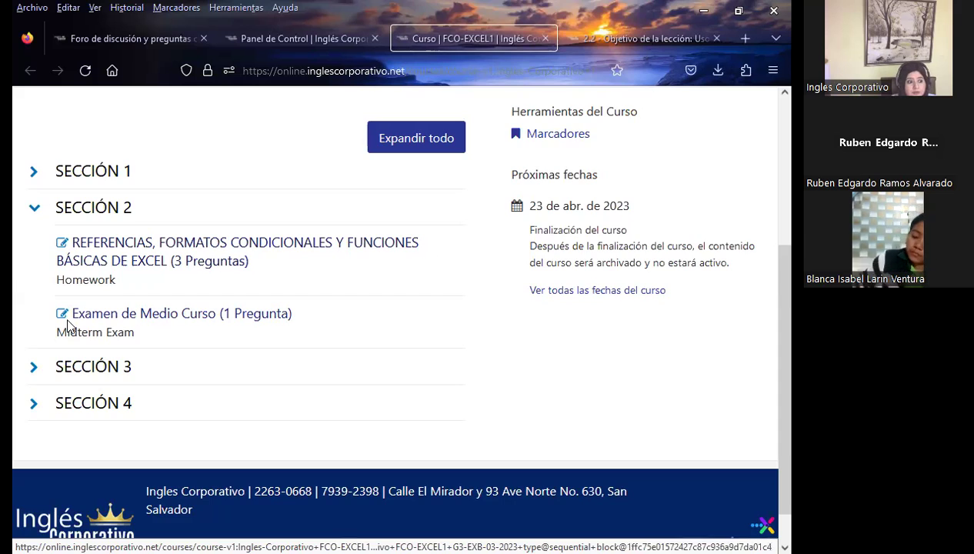
{"action": "left_click", "coordinate": [644, 38]}
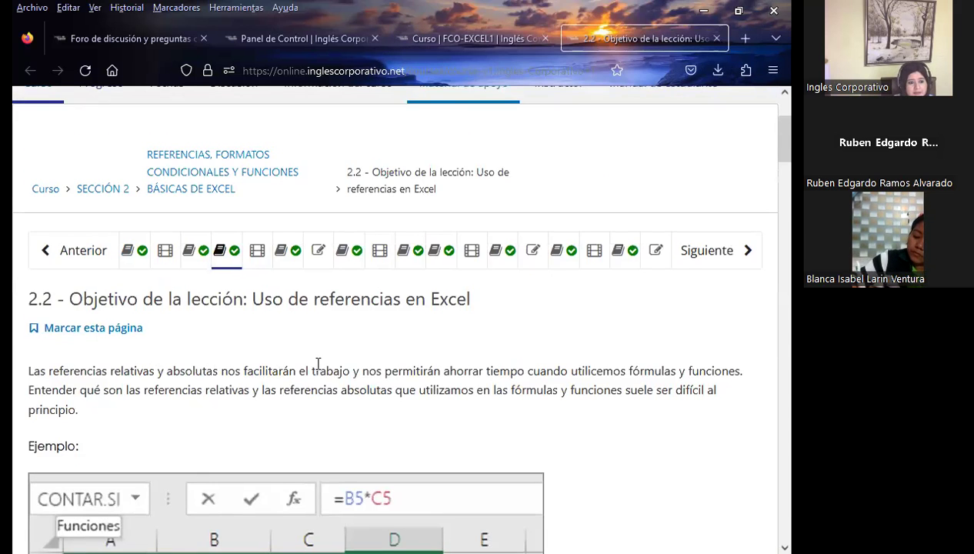
Scroll through the lesson's Figura 1 and step 01 of the Excel references example
{"action": "scroll", "coordinate": [322, 377], "scroll_direction": "down", "scroll_amount": 4}
{"action": "scroll", "coordinate": [324, 412], "scroll_direction": "down", "scroll_amount": 2}
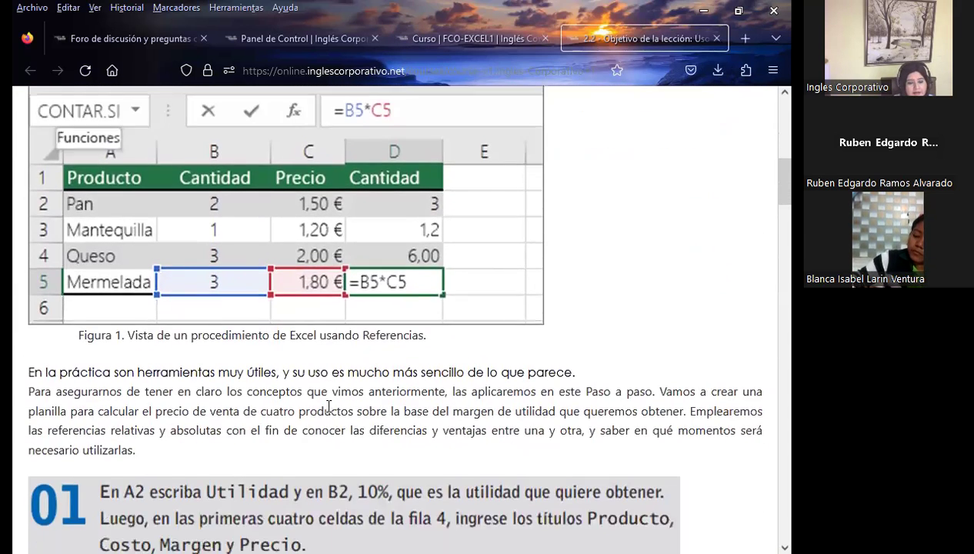
{"action": "scroll", "coordinate": [343, 410], "scroll_direction": "down", "scroll_amount": 2}
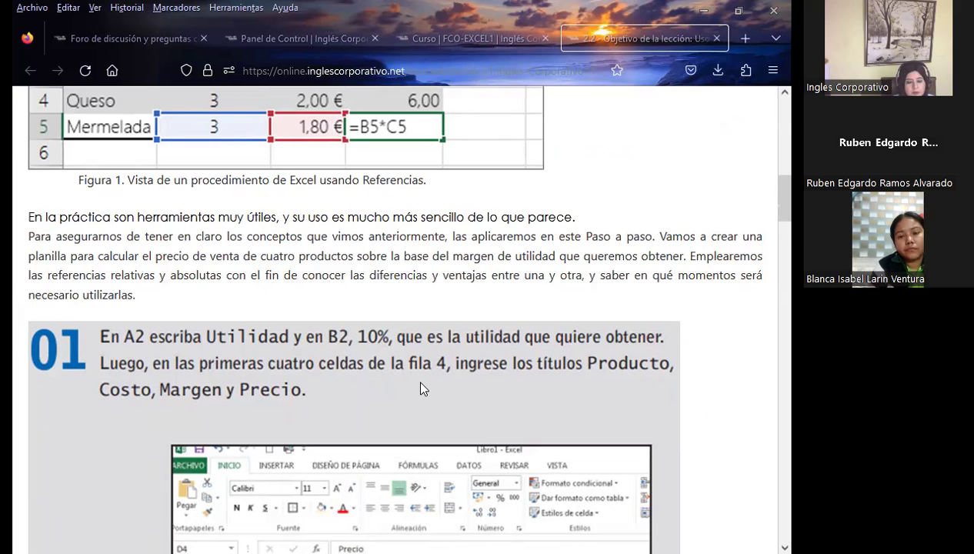
{"action": "scroll", "coordinate": [424, 389], "scroll_direction": "down", "scroll_amount": 2}
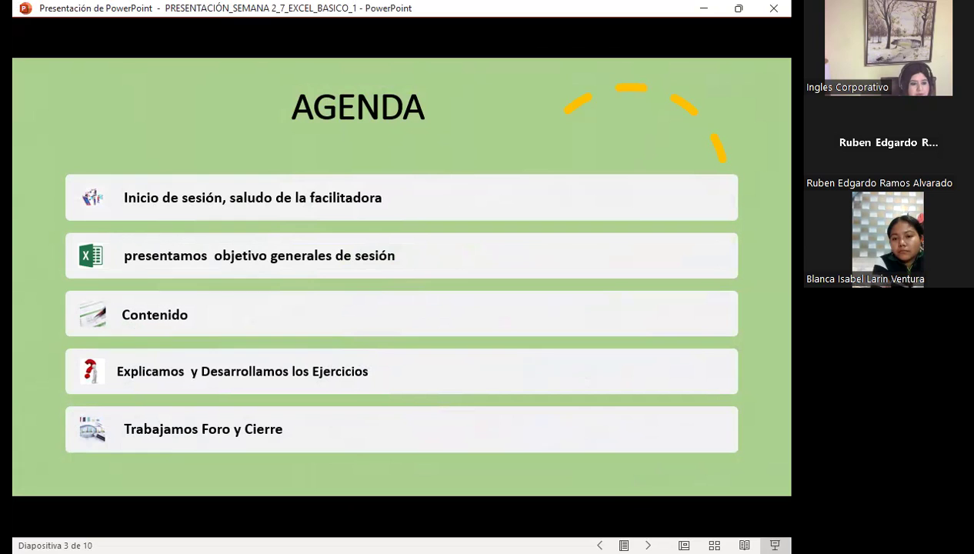
Advance the slideshow to slide 4, the general objective on using references for formulas
{"action": "key", "text": "Right"}
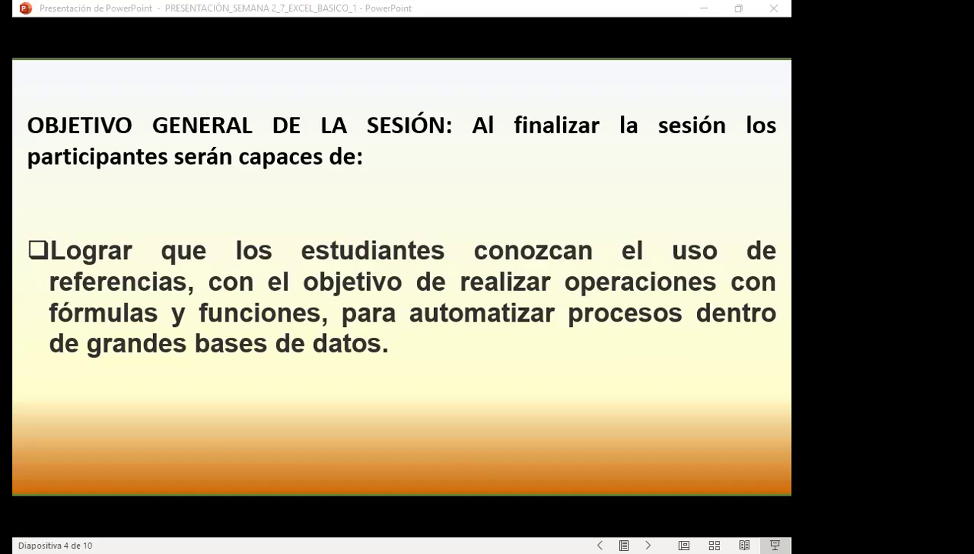
Advance to slide 5, 'Fórmulas con referencia absoluta', with the $A$1 example
{"action": "left_click", "coordinate": [593, 382]}
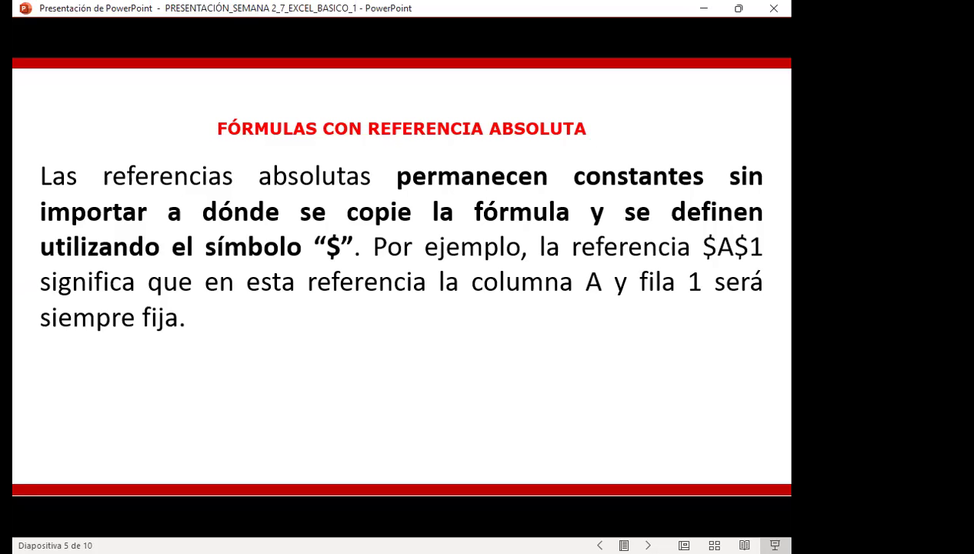
Advance to slide 6, 'Referencia mixta', defining partly relative, partly absolute references
{"action": "key", "text": "Right"}
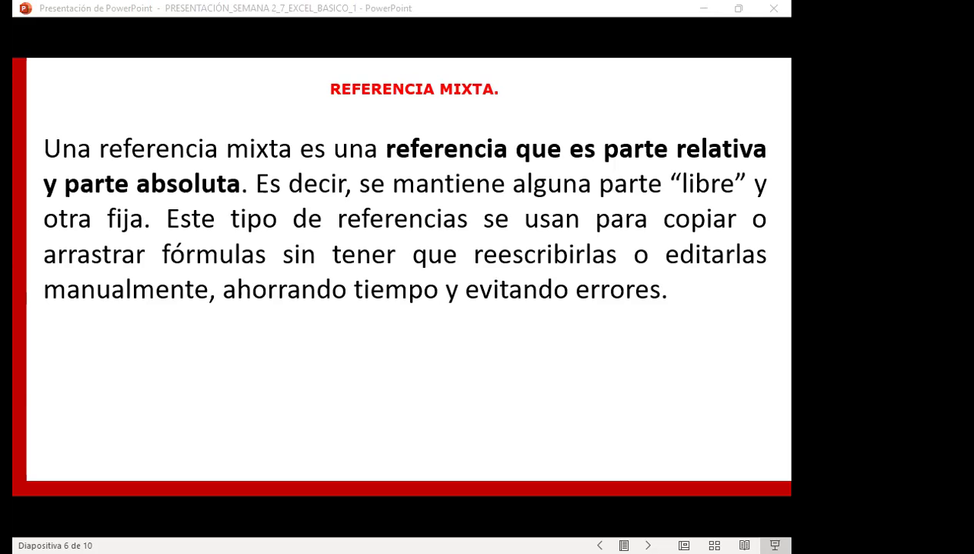
Switch to Excel's 'ABSOLUTA 1' sheet with the daily sales and 13% IVA rate
{"action": "key", "text": "alt+Tab"}
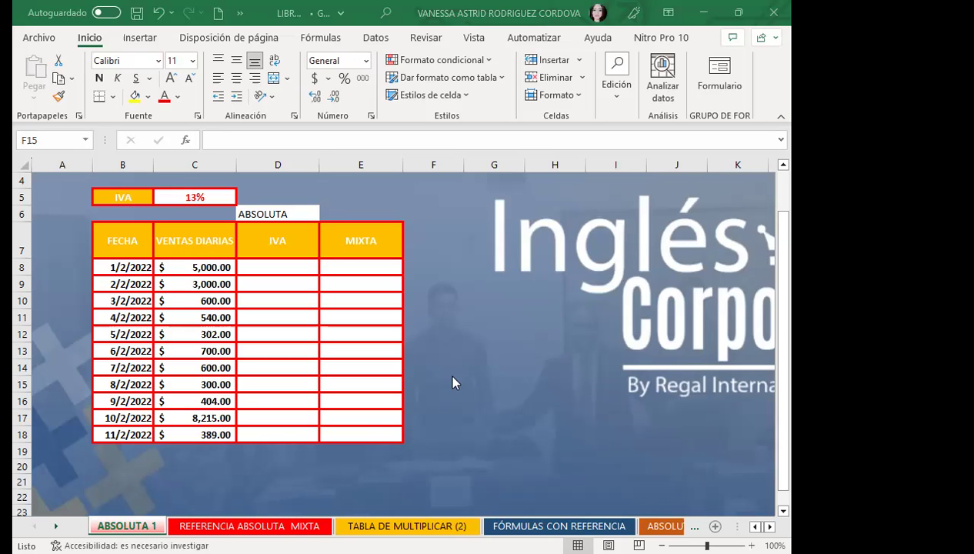
{"action": "left_click", "coordinate": [199, 267]}
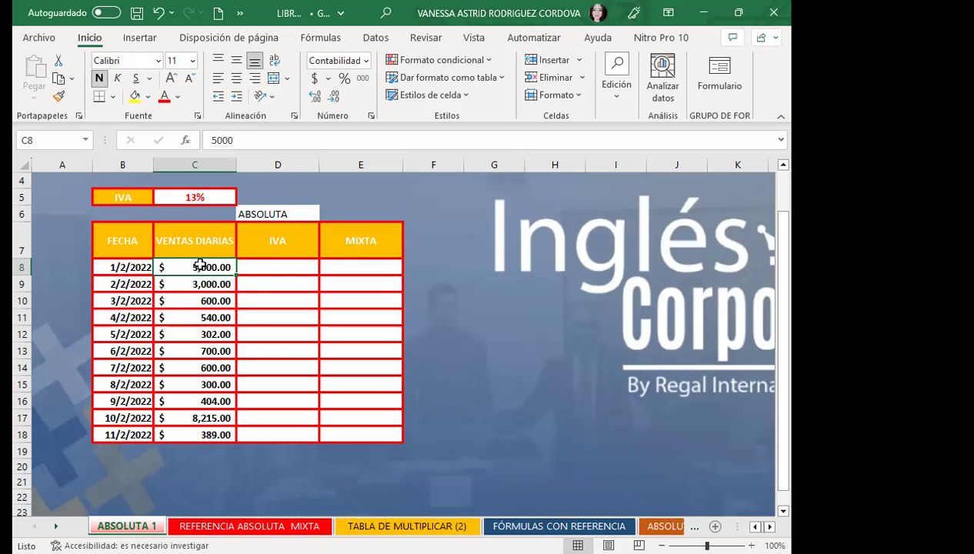
{"action": "left_click", "coordinate": [293, 274]}
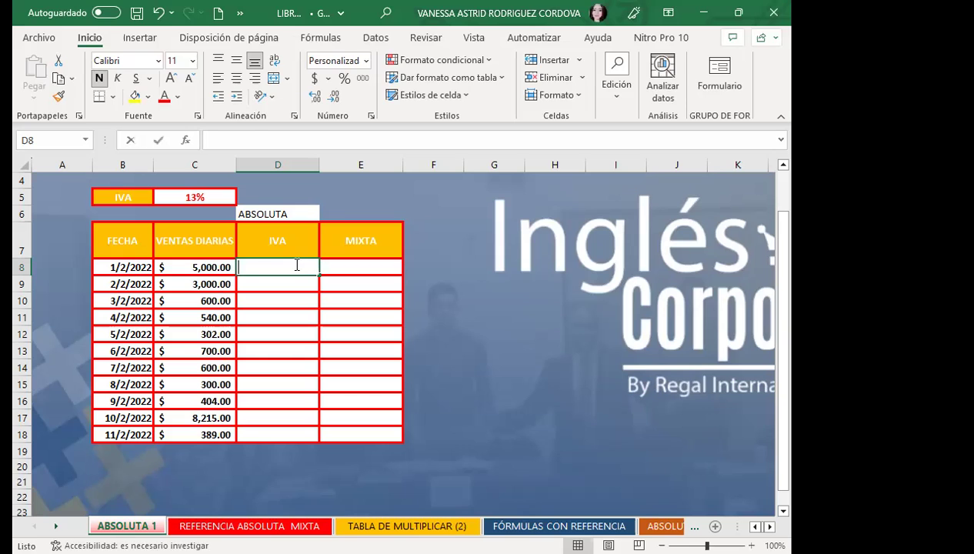
Enter +C8*$C$5 in D8 to compute the first day's IVA of $650.0
{"action": "type", "text": "="}
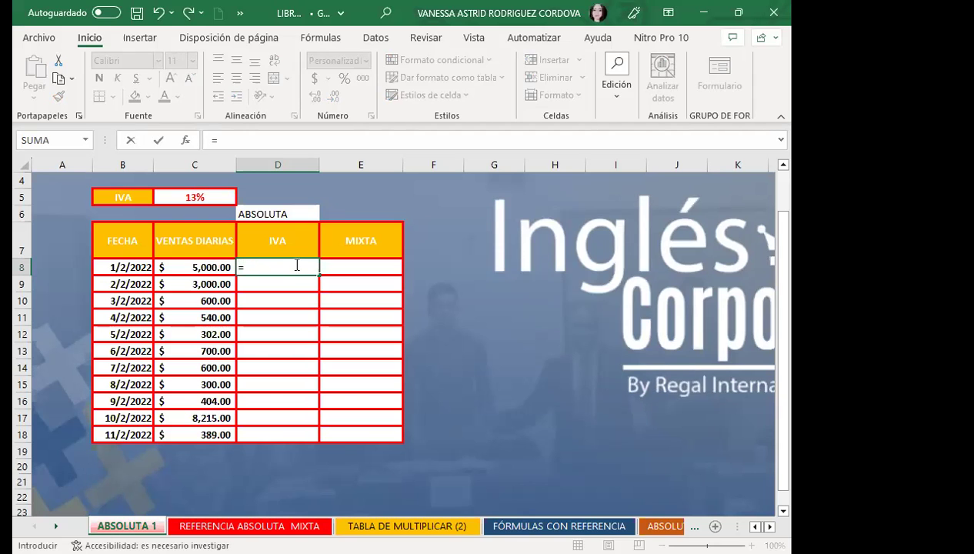
{"action": "key", "text": "BackSpace"}
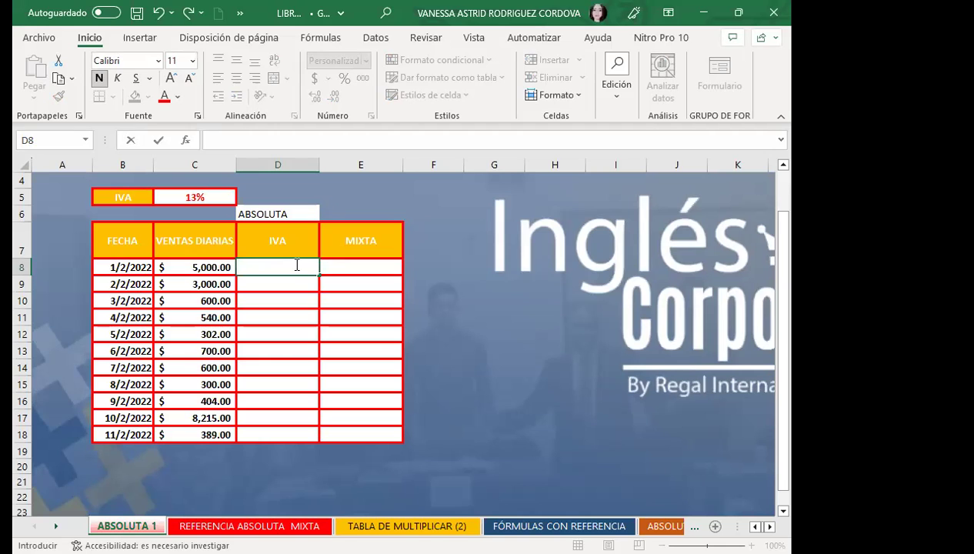
{"action": "type", "text": "+"}
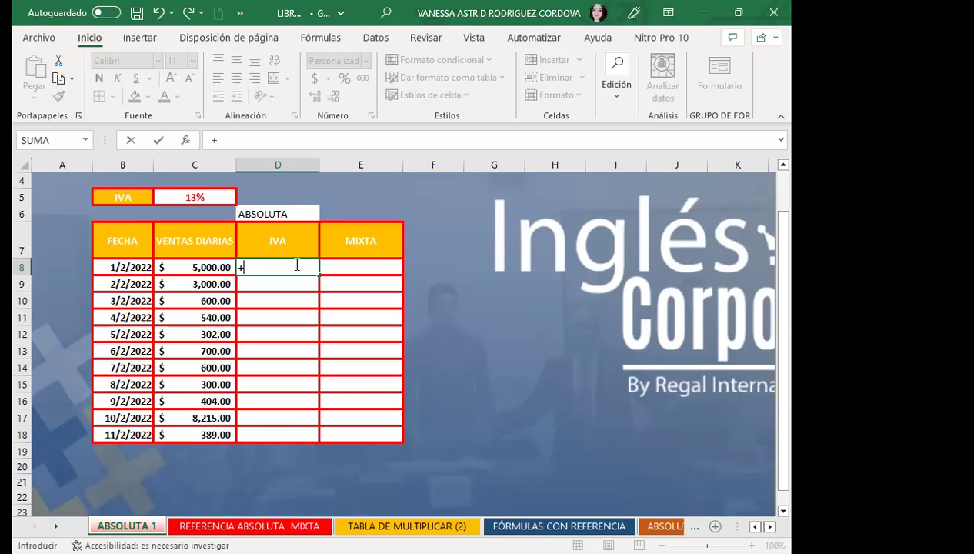
{"action": "left_click", "coordinate": [198, 269]}
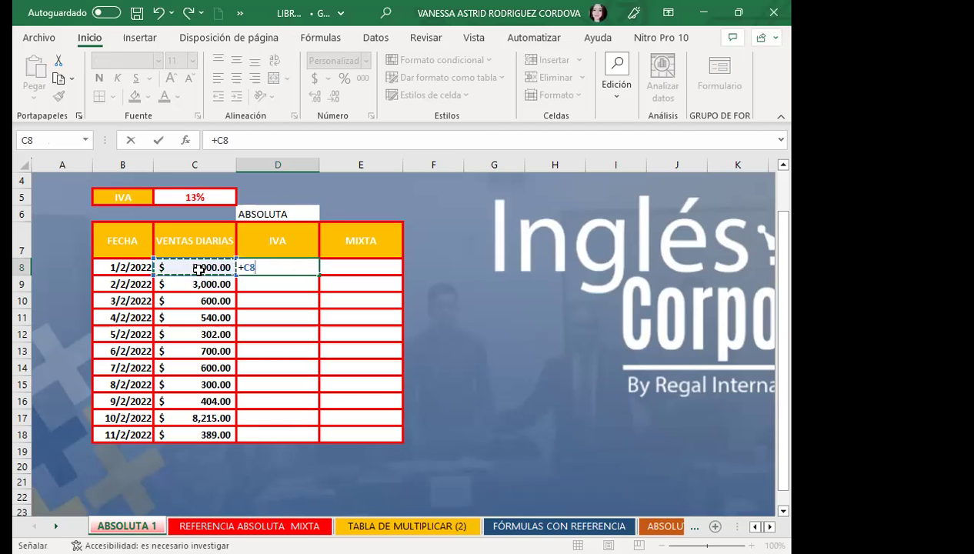
{"action": "type", "text": "*"}
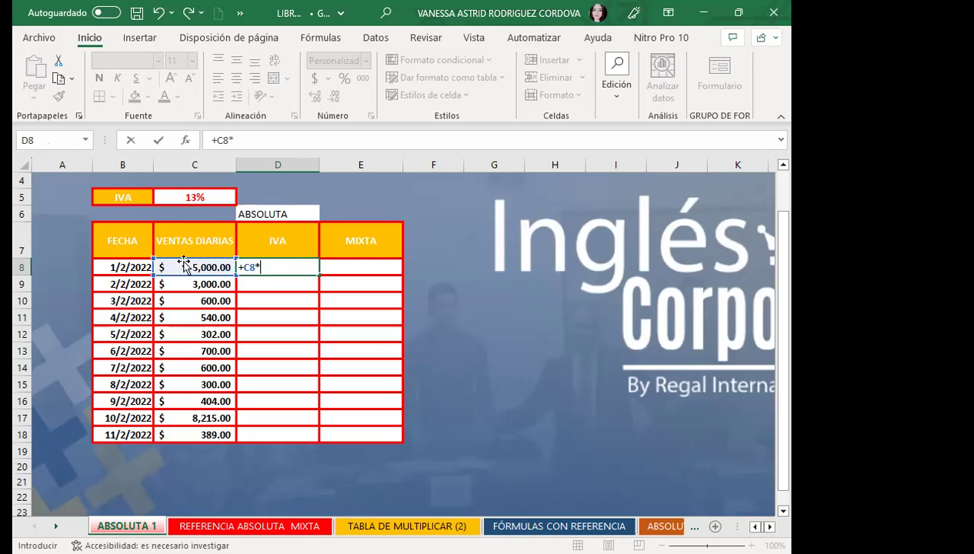
{"action": "left_click", "coordinate": [189, 197]}
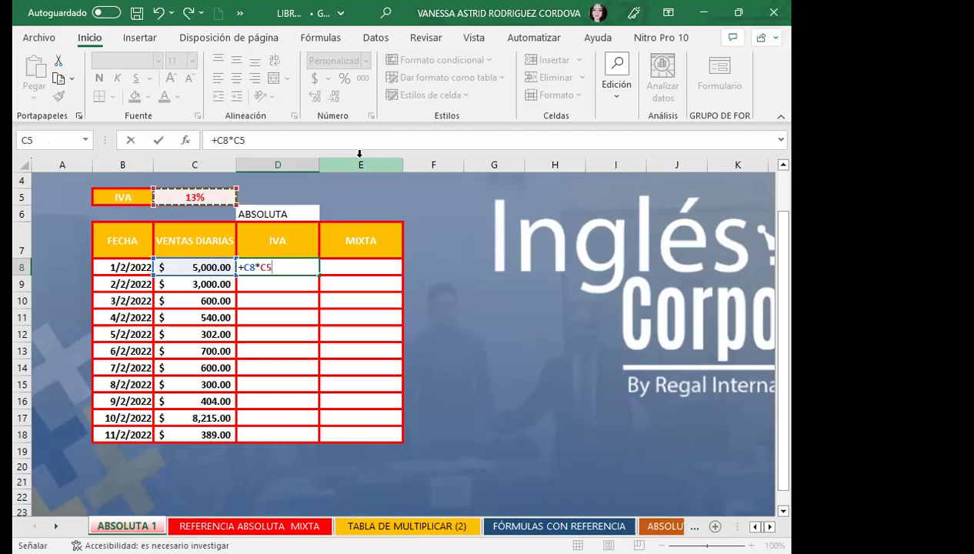
{"action": "key", "text": "F4"}
{"action": "key", "text": "F4"}
{"action": "key", "text": "F4"}
{"action": "key", "text": "F4"}
{"action": "key", "text": "F4"}
{"action": "key", "text": "Return"}
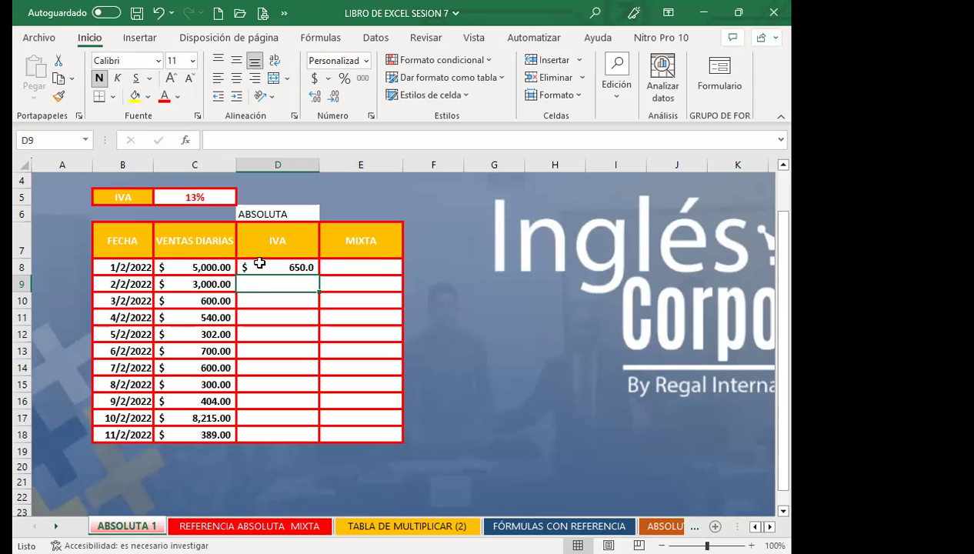
Remove the leading plus from D8's formula so it reads =C8*$C$5
{"action": "left_click", "coordinate": [259, 263]}
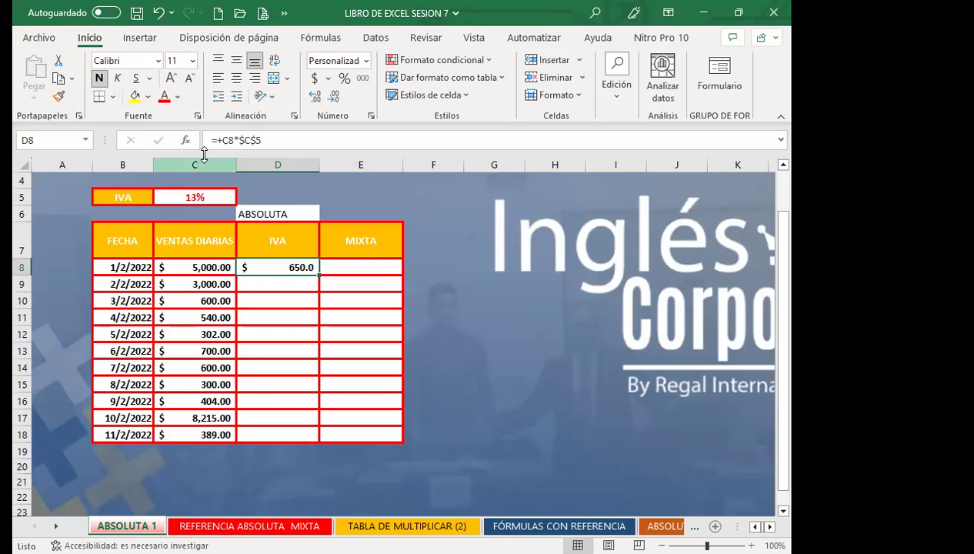
{"action": "left_click", "coordinate": [221, 141]}
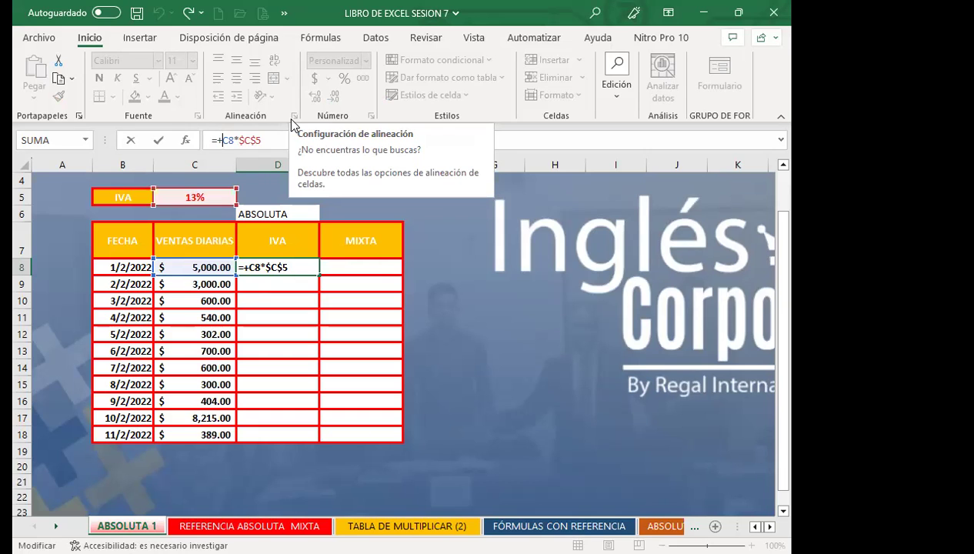
{"action": "key", "text": "BackSpace"}
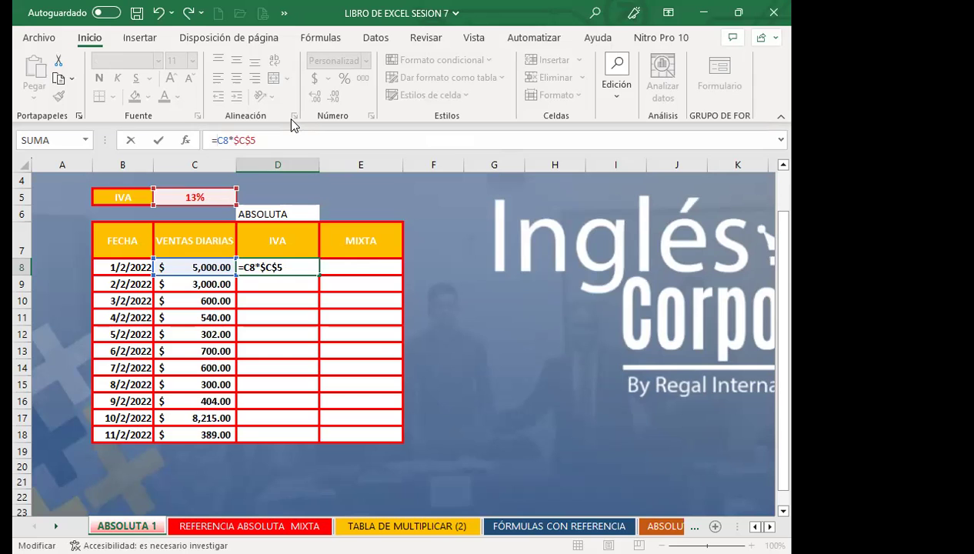
{"action": "key", "text": "Return"}
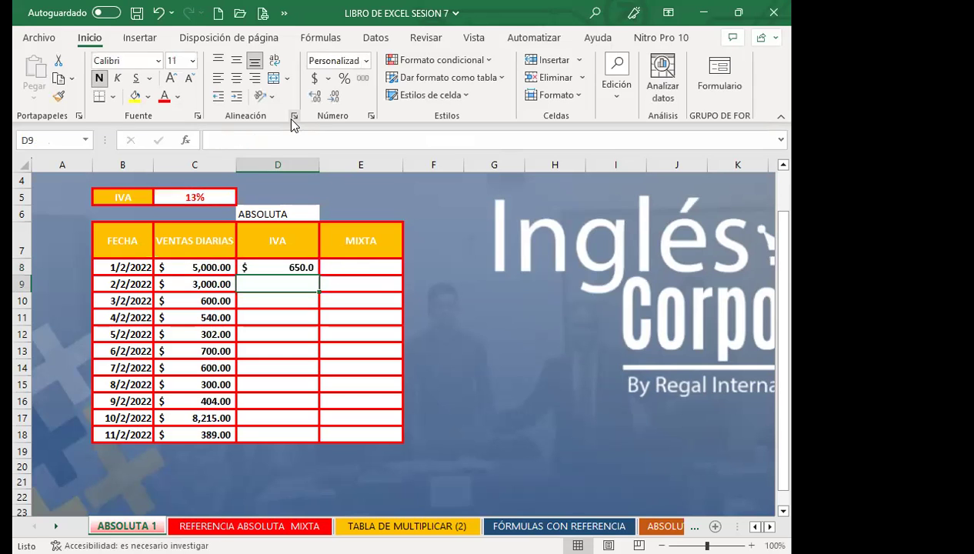
{"action": "left_click", "coordinate": [273, 266]}
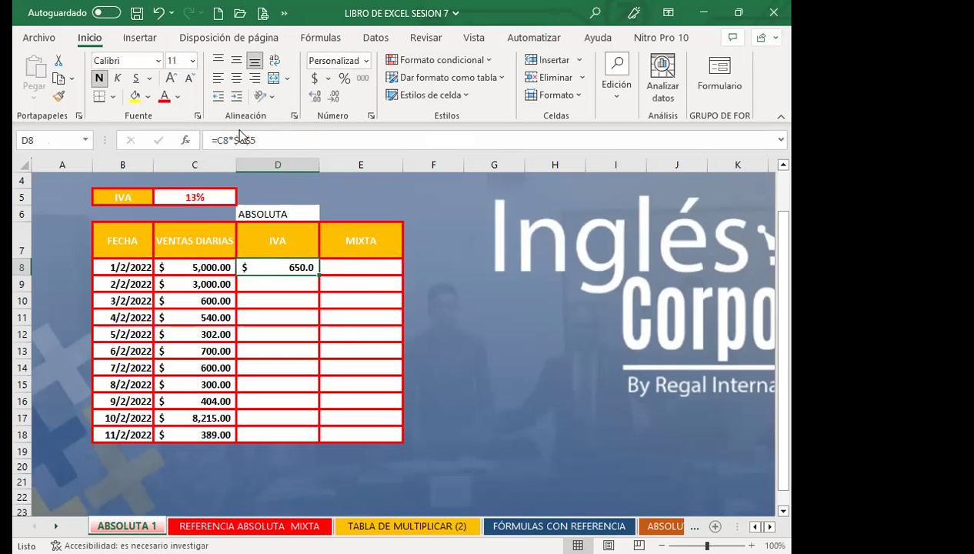
{"action": "left_click", "coordinate": [350, 527]}
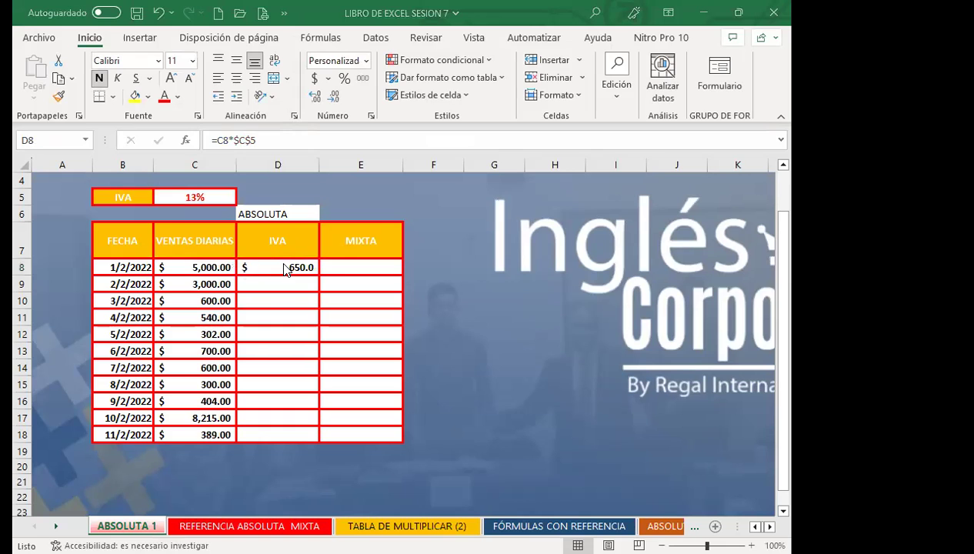
{"action": "left_click", "coordinate": [285, 267]}
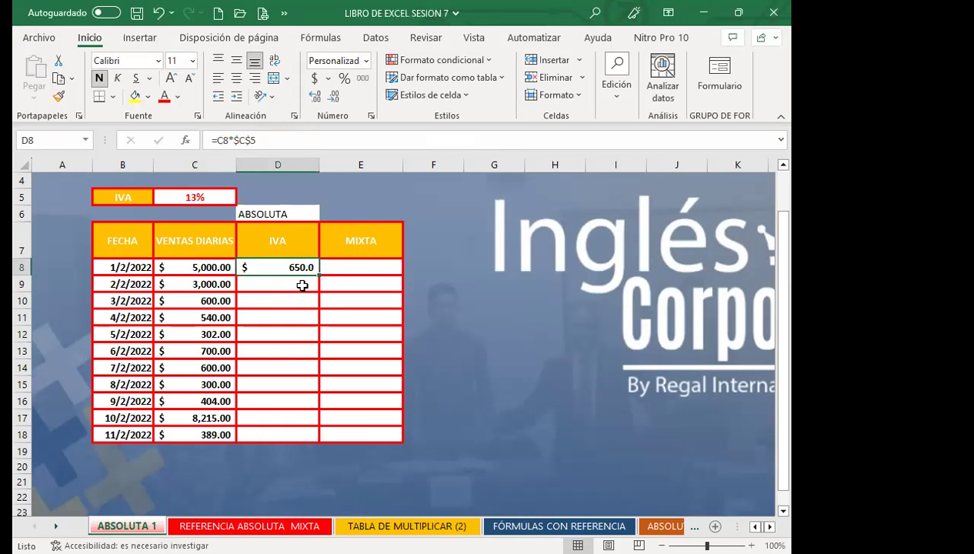
Copy D8's IVA formula down to D18 and check the copied formulas keep $C$5 fixed
{"action": "left_click_drag", "start_coordinate": [318, 276], "coordinate": [302, 437]}
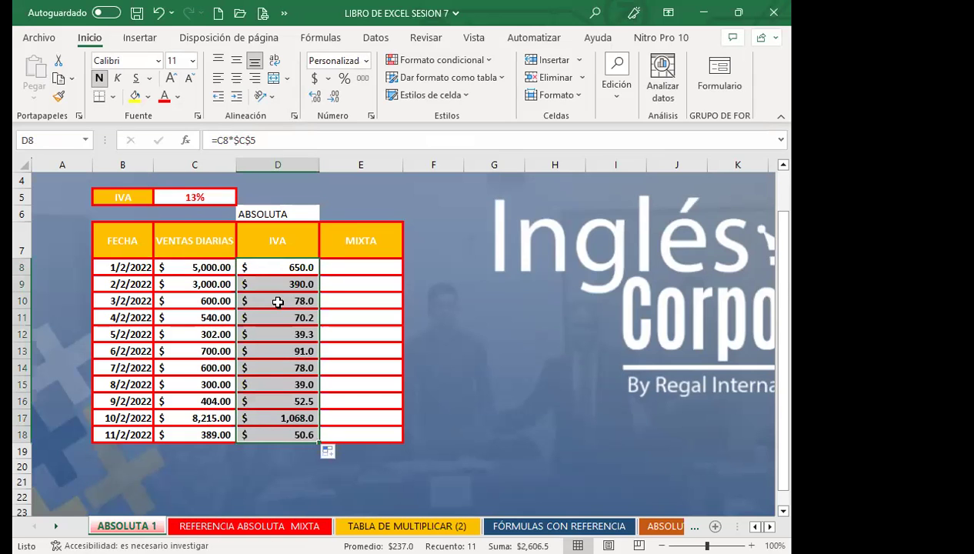
{"action": "left_click", "coordinate": [278, 268]}
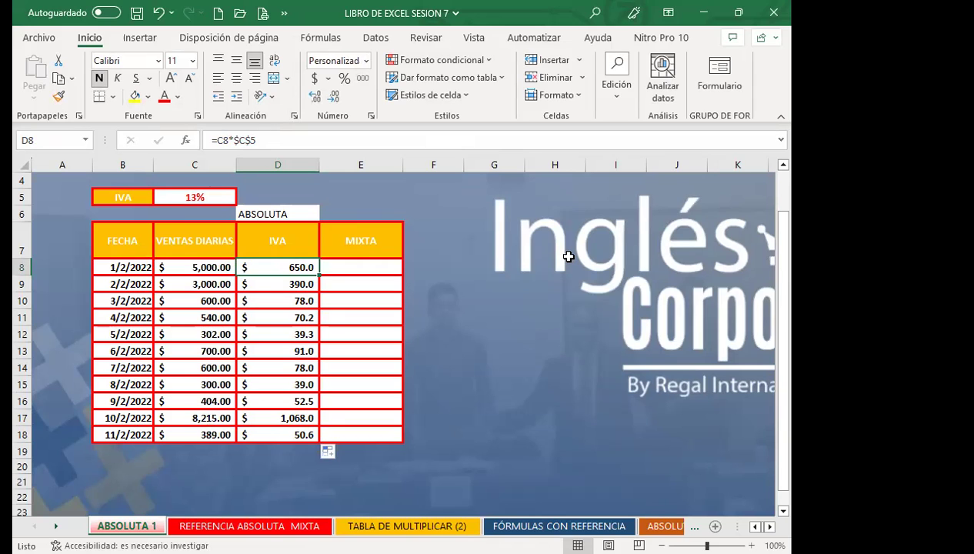
{"action": "key", "text": "Down"}
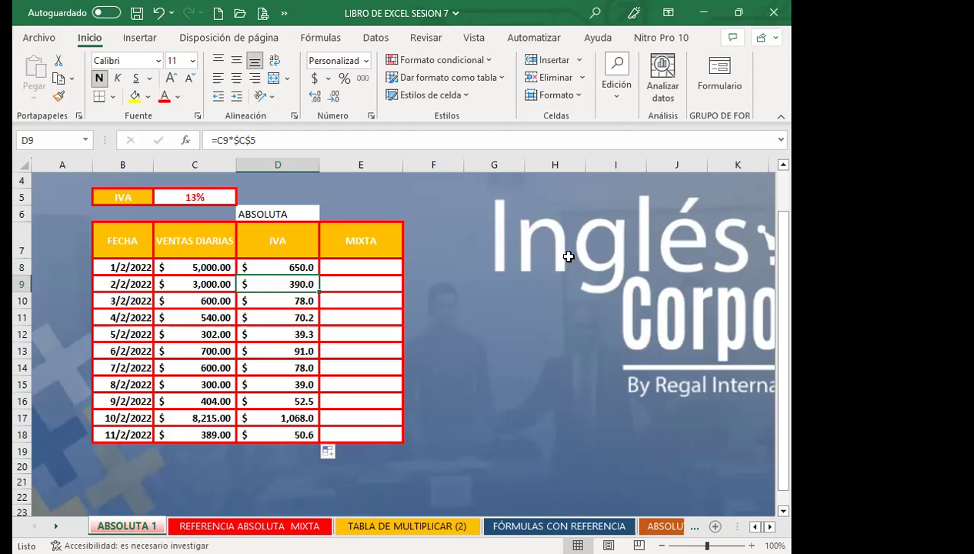
{"action": "key", "text": "Down"}
{"action": "key", "text": "Down"}
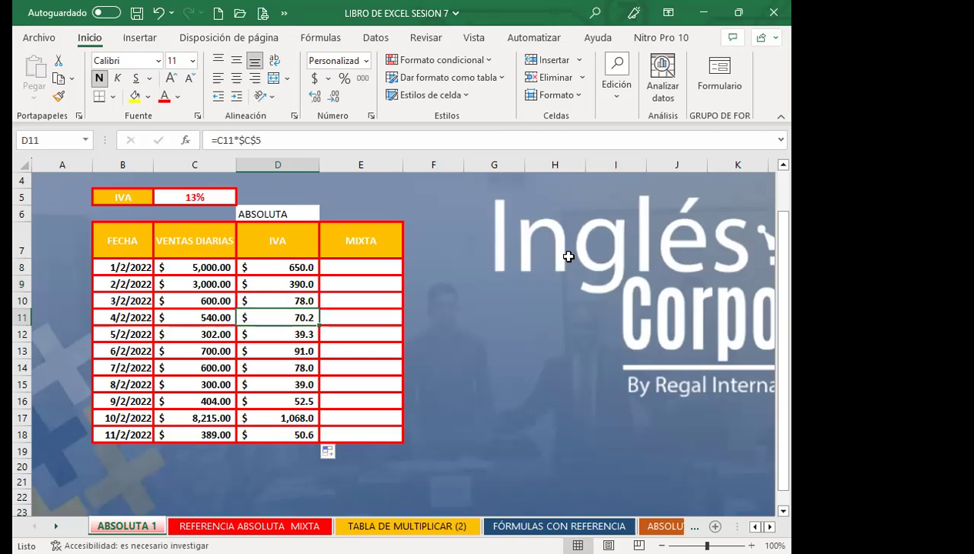
{"action": "key", "text": "Down"}
{"action": "key", "text": "Down"}
{"action": "key", "text": "Down"}
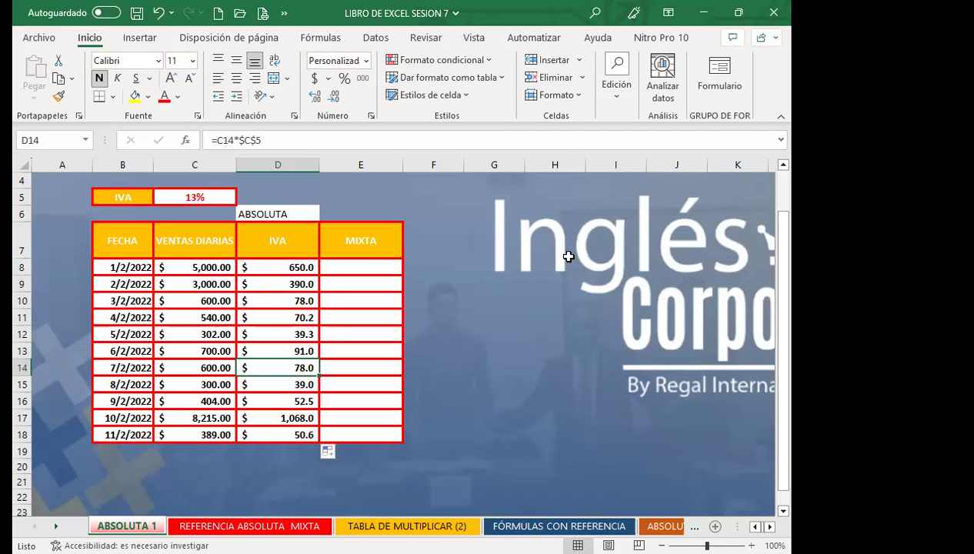
{"action": "key", "text": "Down"}
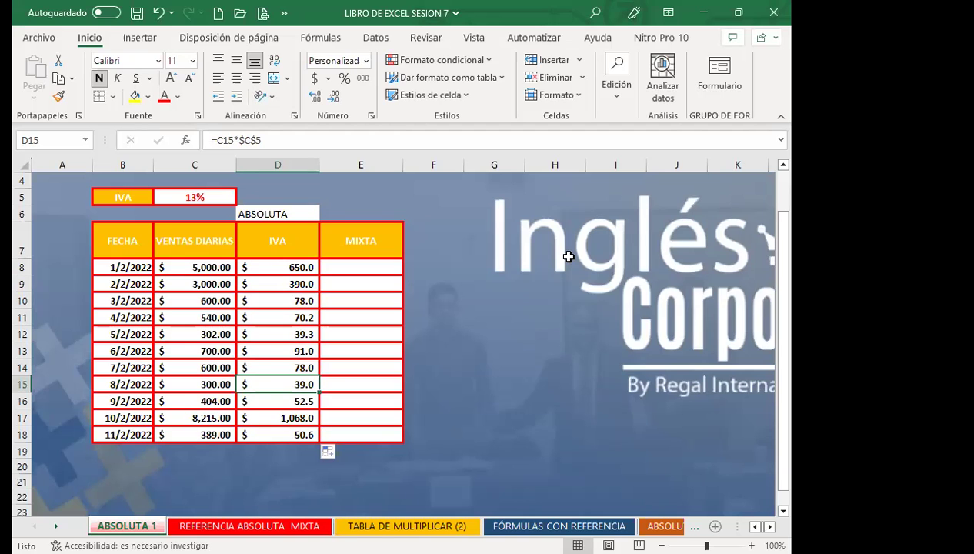
{"action": "key", "text": "Down"}
{"action": "key", "text": "Down"}
{"action": "key", "text": "Down"}
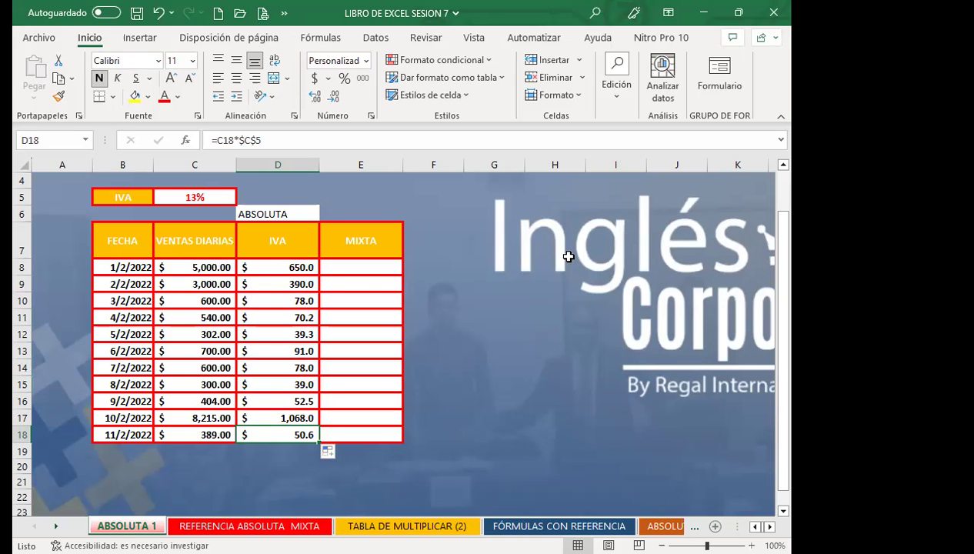
{"action": "left_click", "coordinate": [365, 270]}
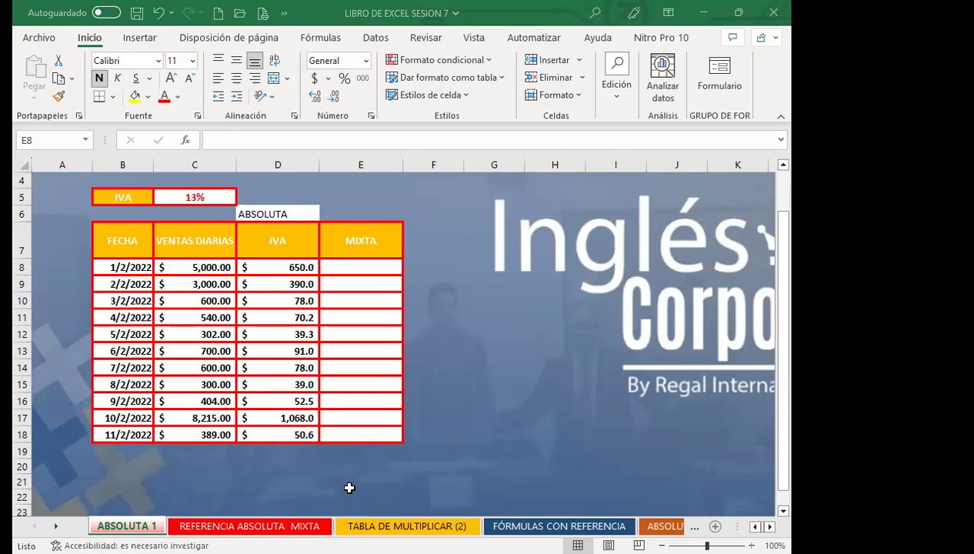
Enter =$C$5*C8 in E8 and fill it to E18, giving $1,067.95 for $8,215.00
{"action": "left_click", "coordinate": [375, 265]}
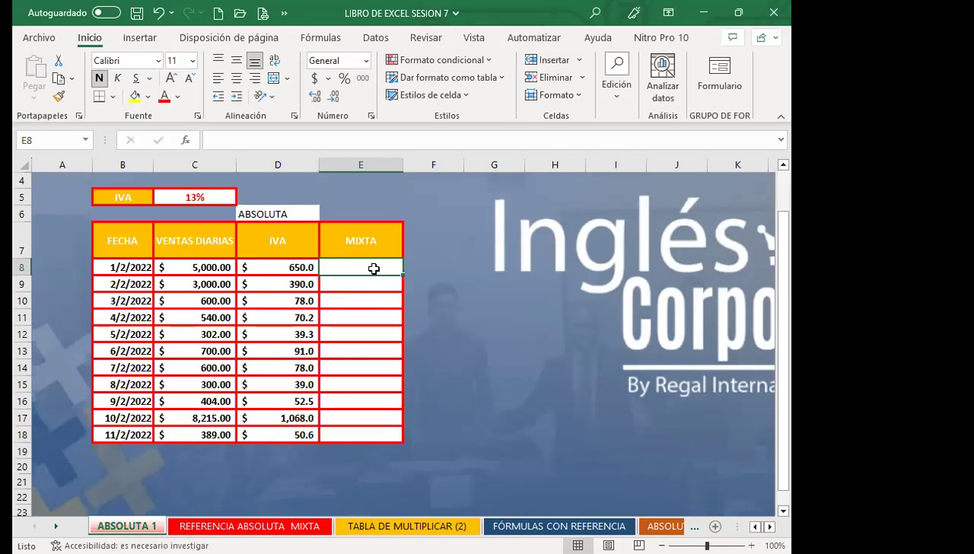
{"action": "type", "text": "="}
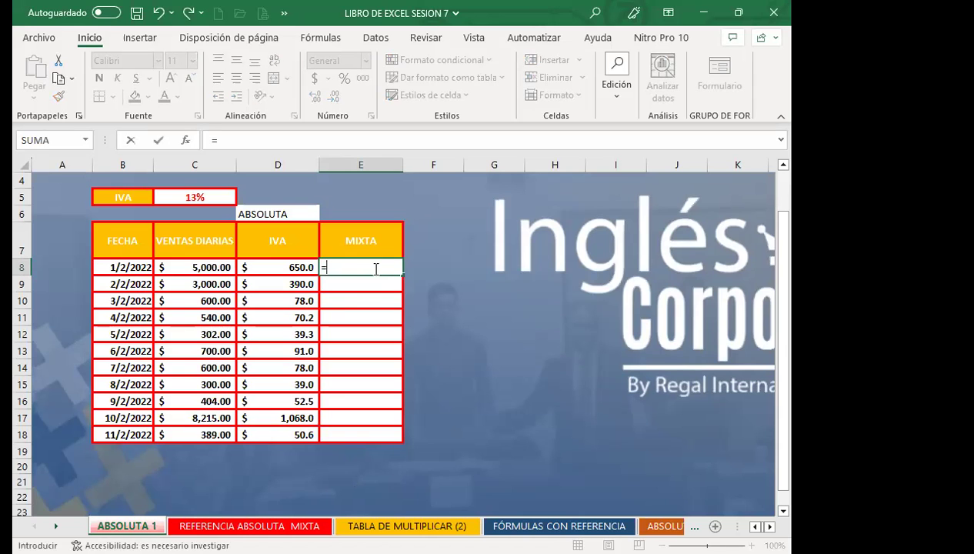
{"action": "left_click", "coordinate": [199, 197]}
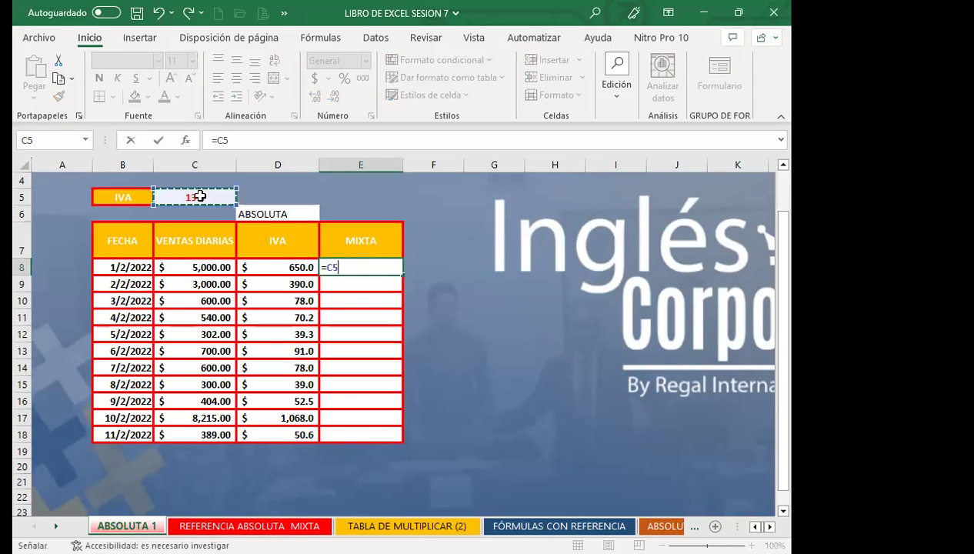
{"action": "key", "text": "F4"}
{"action": "type", "text": "*"}
{"action": "left_click", "coordinate": [180, 267]}
{"action": "key", "text": "Return"}
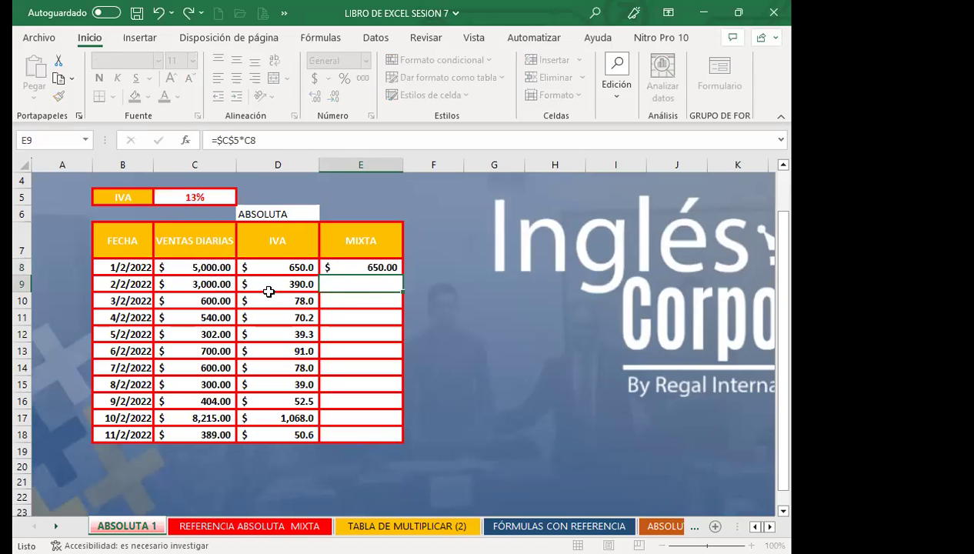
{"action": "left_click", "coordinate": [348, 266]}
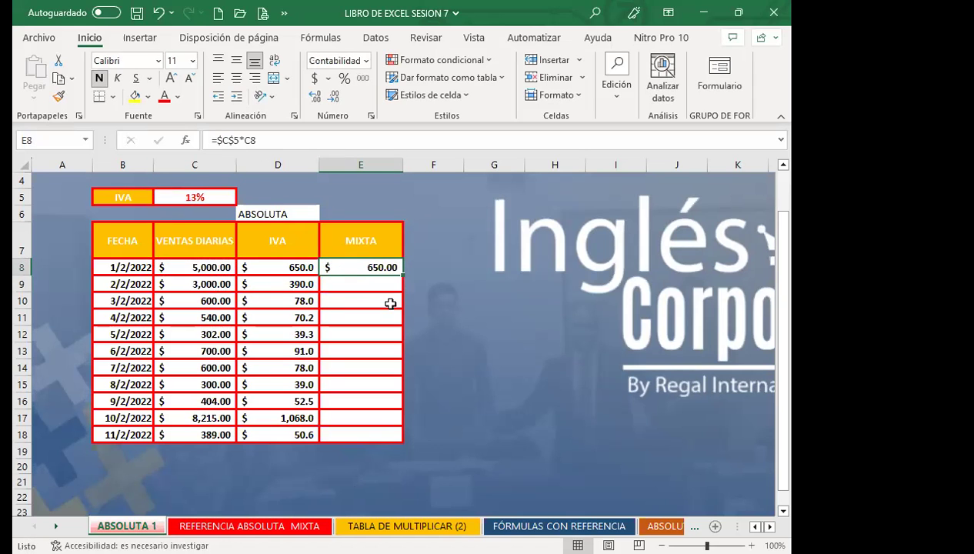
{"action": "double_click", "coordinate": [403, 275]}
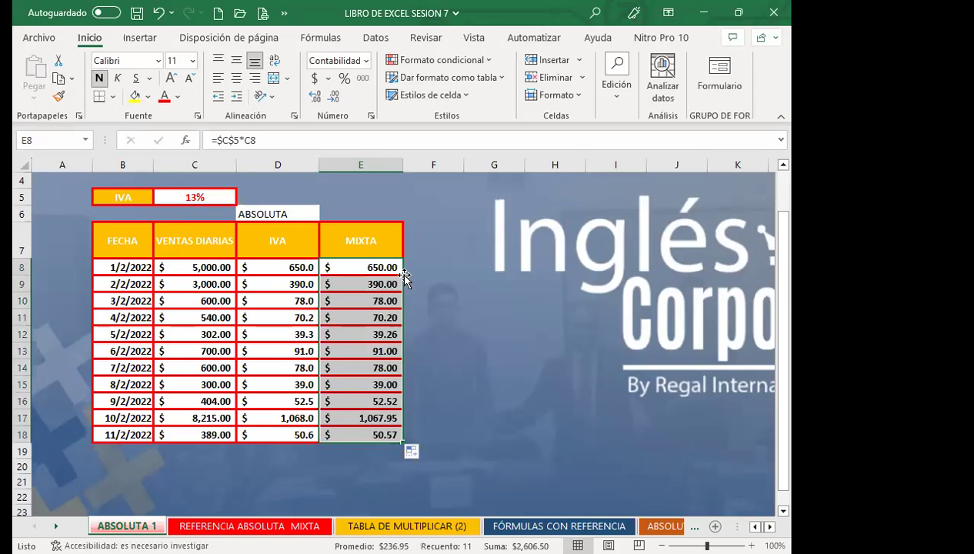
{"action": "left_click", "coordinate": [293, 418]}
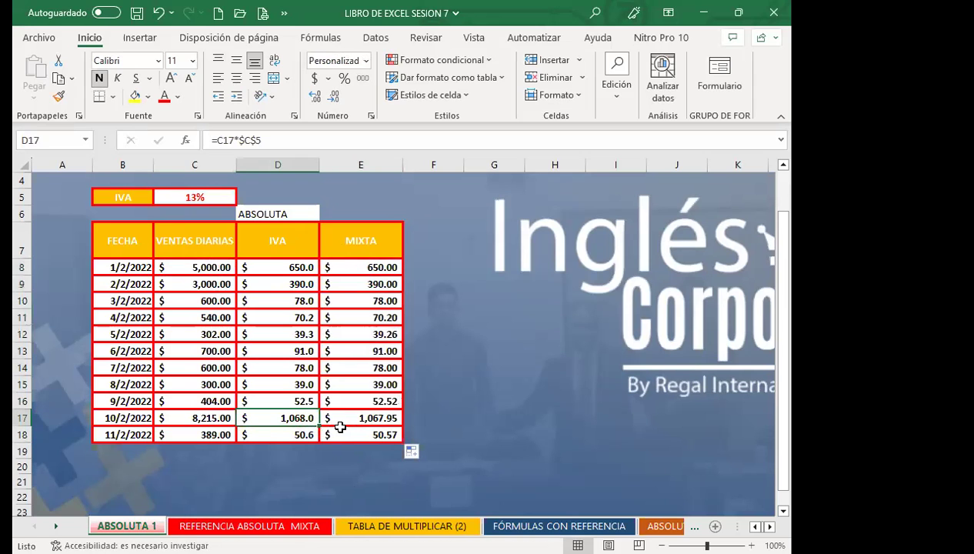
{"action": "left_click", "coordinate": [356, 418]}
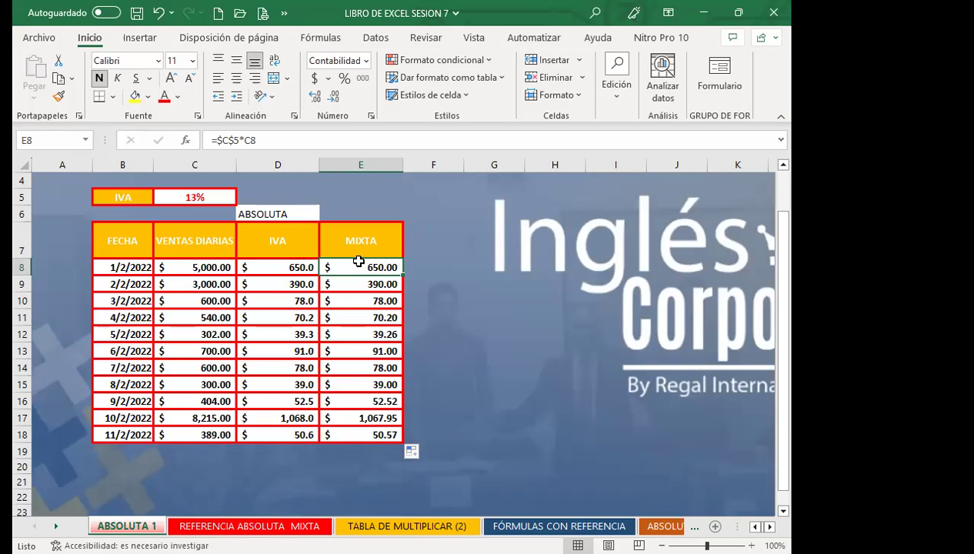
Rewrite E8 as =$C$5*$C8, locking only column C of the sales reference, and refill E8:E18
{"action": "left_click", "coordinate": [248, 140]}
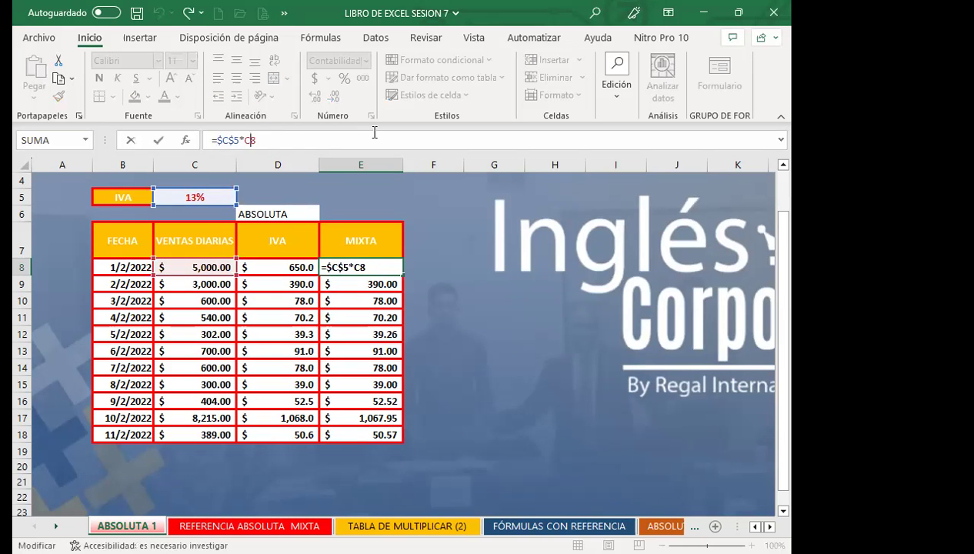
{"action": "key", "text": "F4"}
{"action": "key", "text": "F4"}
{"action": "key", "text": "F4"}
{"action": "key", "text": "Return"}
{"action": "left_click", "coordinate": [394, 266]}
{"action": "left_click_drag", "start_coordinate": [398, 274], "coordinate": [381, 434]}
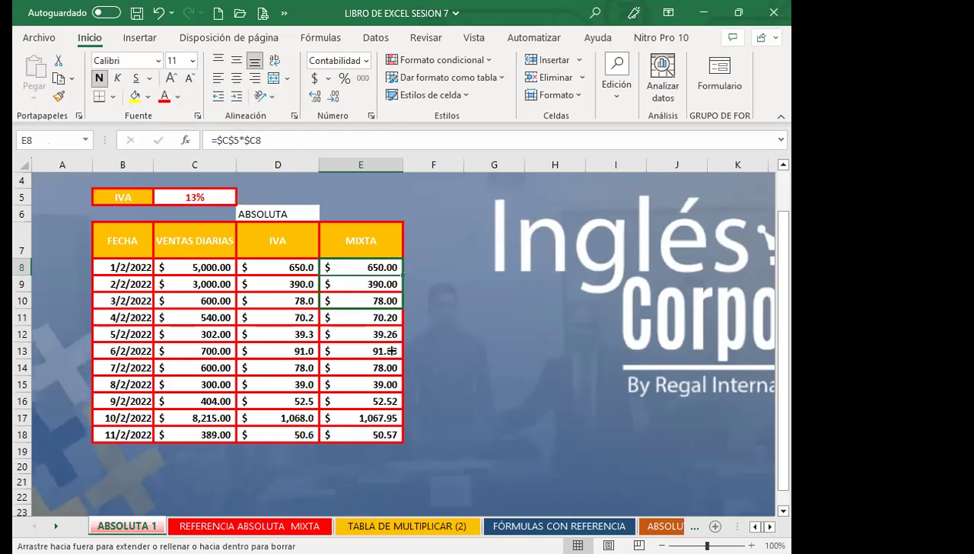
{"action": "left_click", "coordinate": [348, 263]}
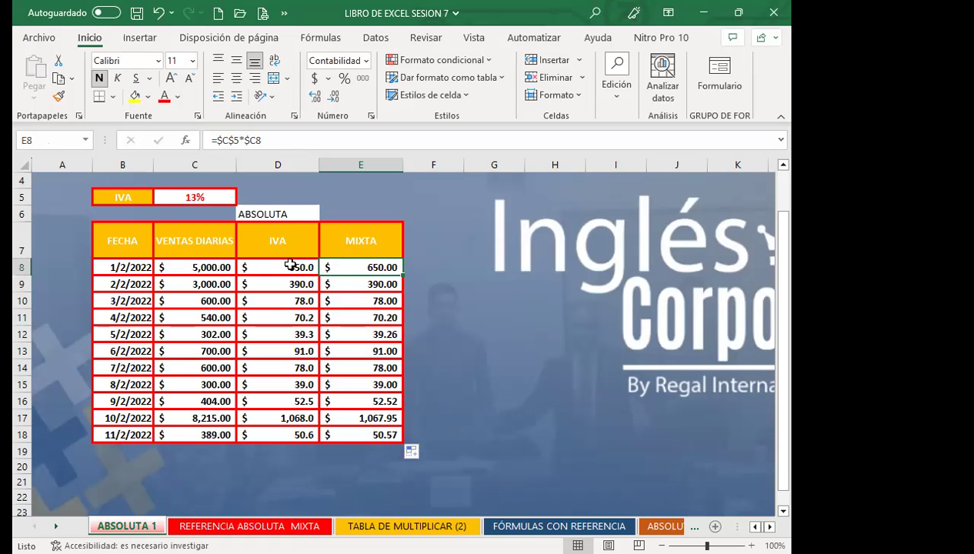
{"action": "left_click", "coordinate": [231, 134]}
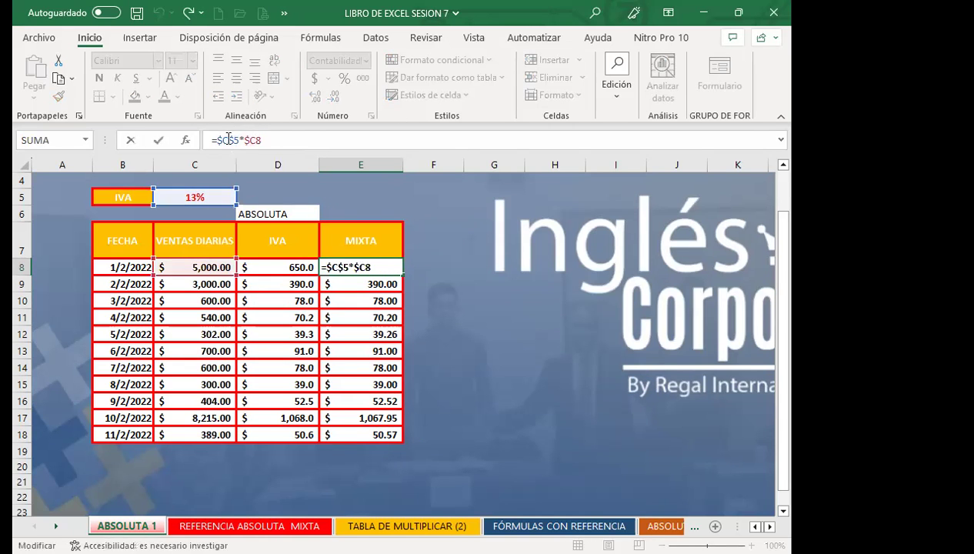
Change the rate reference to C$5 so E8 reads =C$5*$C8, and fill it down to E18
{"action": "key", "text": "F4"}
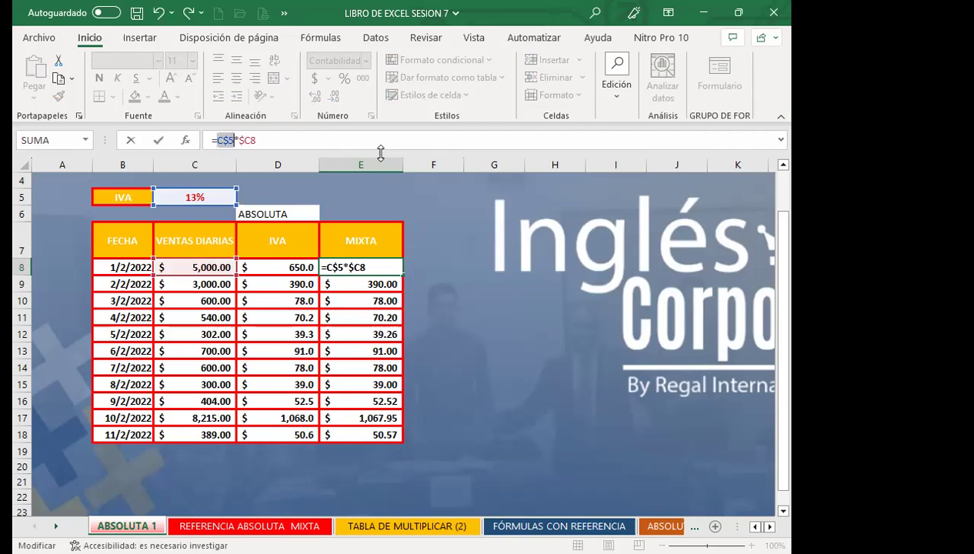
{"action": "key", "text": "Return"}
{"action": "left_click", "coordinate": [381, 267]}
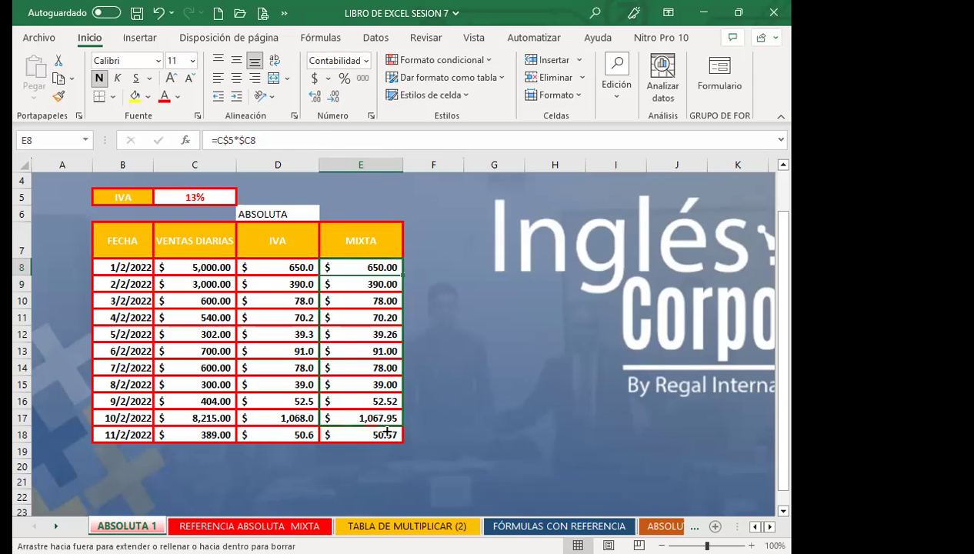
{"action": "left_click_drag", "start_coordinate": [404, 274], "coordinate": [382, 435]}
{"action": "left_click", "coordinate": [360, 273]}
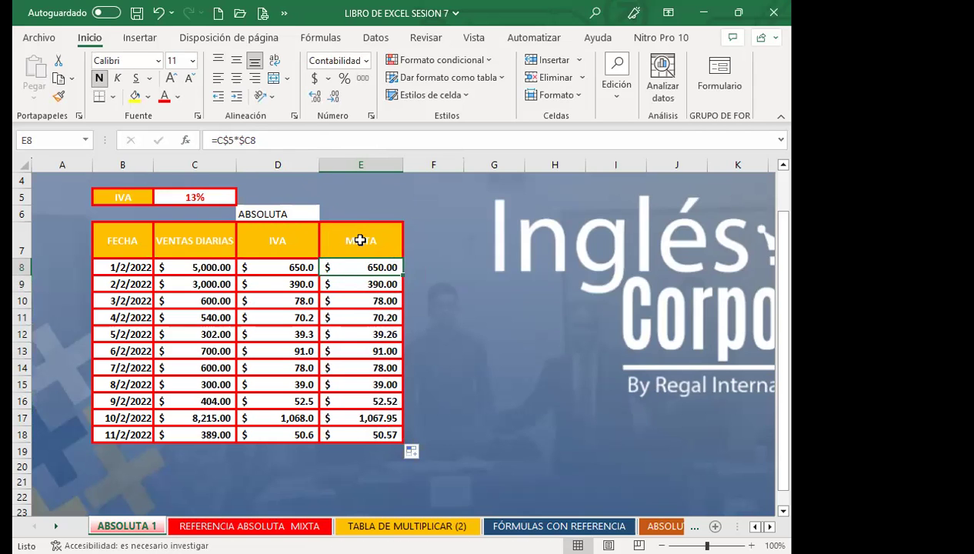
Review the MIXTA header in E7, then reopen the E8 formula for editing
{"action": "left_click", "coordinate": [367, 219]}
{"action": "left_click", "coordinate": [369, 241]}
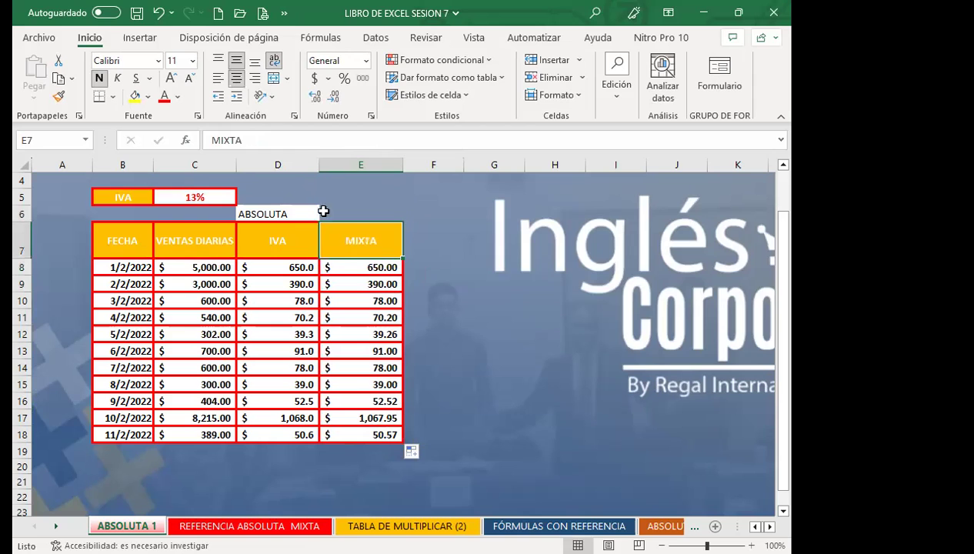
{"action": "left_click", "coordinate": [368, 266]}
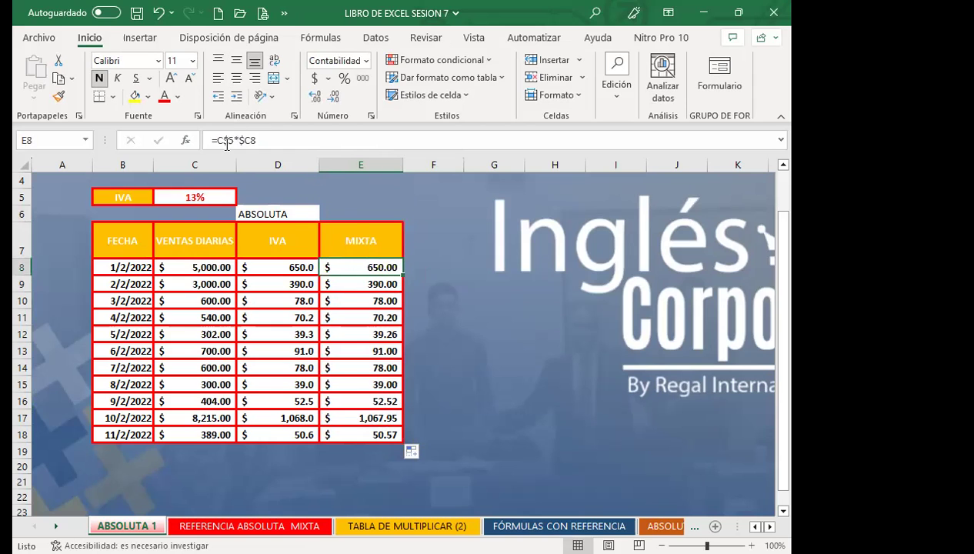
{"action": "left_click", "coordinate": [224, 140]}
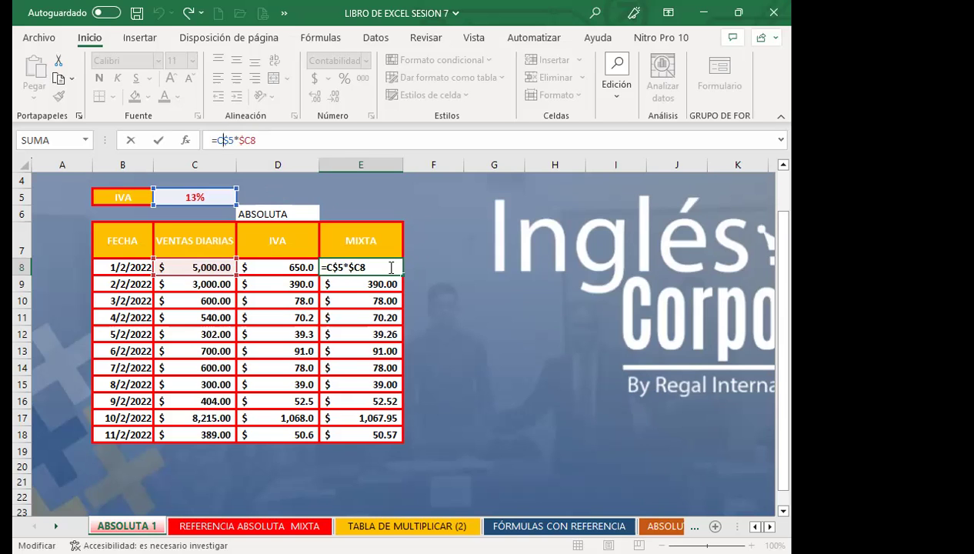
Keep E8 unchanged and check the daily sales values in column C, from C8 to C18
{"action": "key", "text": "Return"}
{"action": "left_click", "coordinate": [200, 260]}
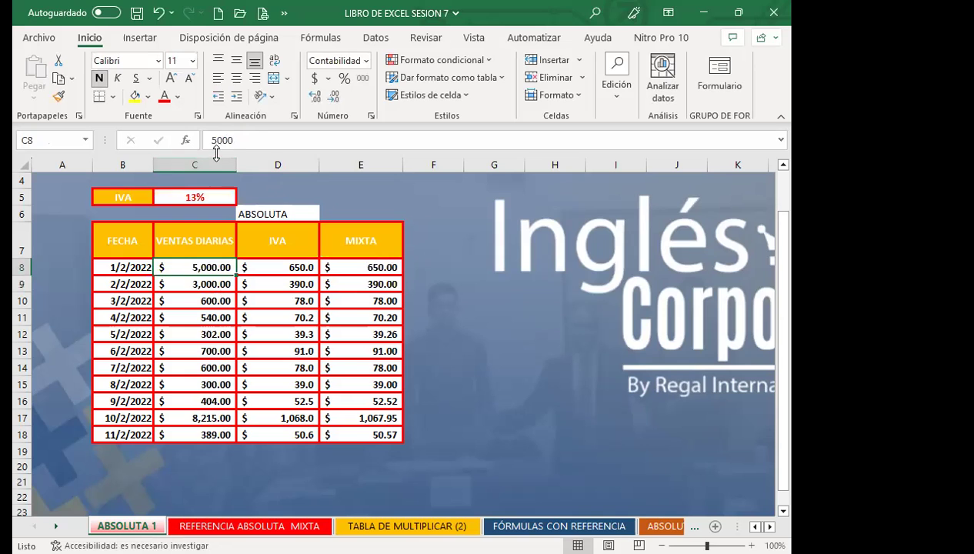
{"action": "left_click", "coordinate": [215, 164]}
{"action": "left_click", "coordinate": [210, 283]}
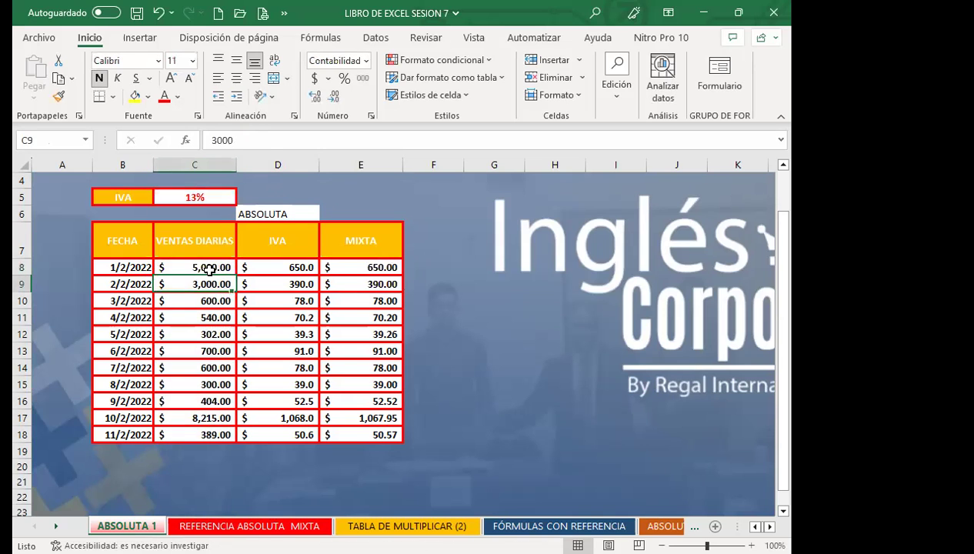
{"action": "left_click", "coordinate": [196, 266]}
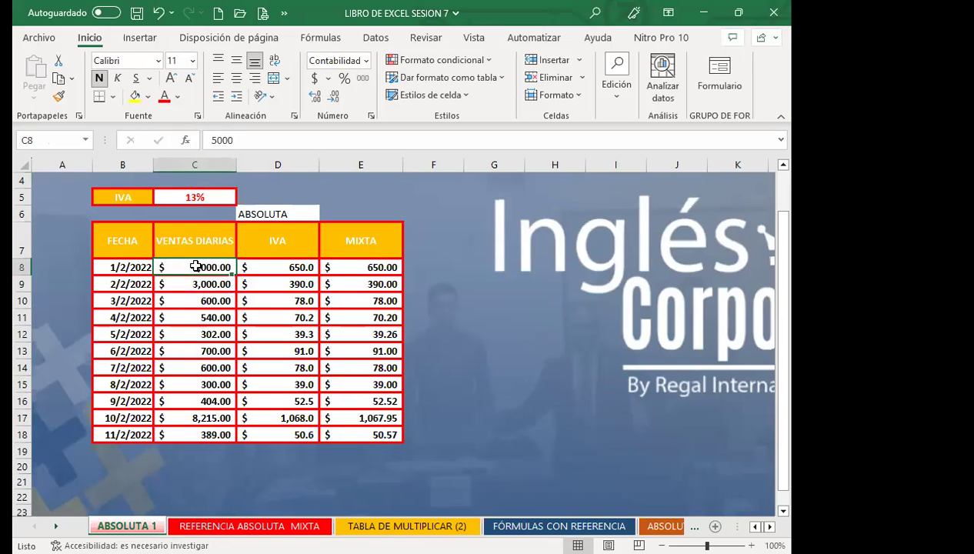
{"action": "left_click", "coordinate": [186, 286]}
{"action": "left_click", "coordinate": [187, 301]}
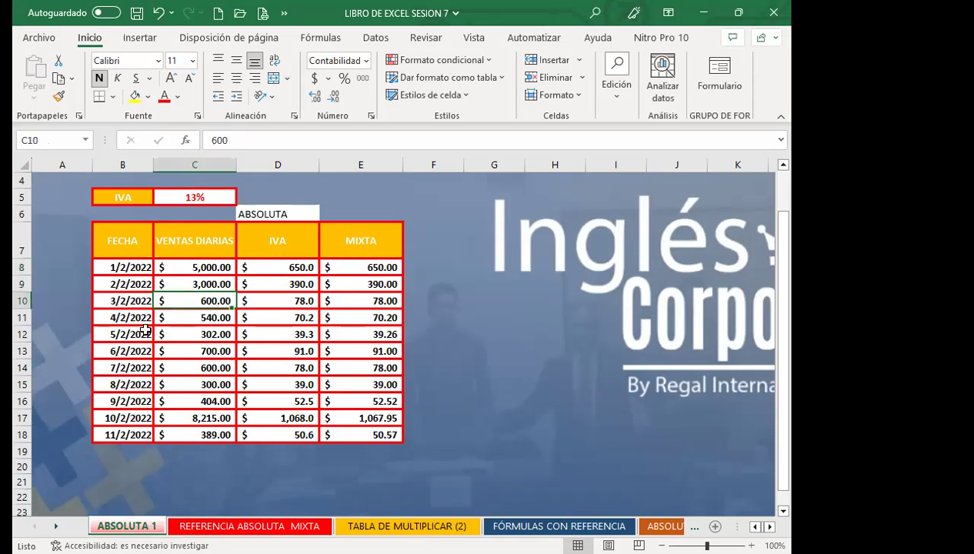
{"action": "left_click", "coordinate": [181, 434]}
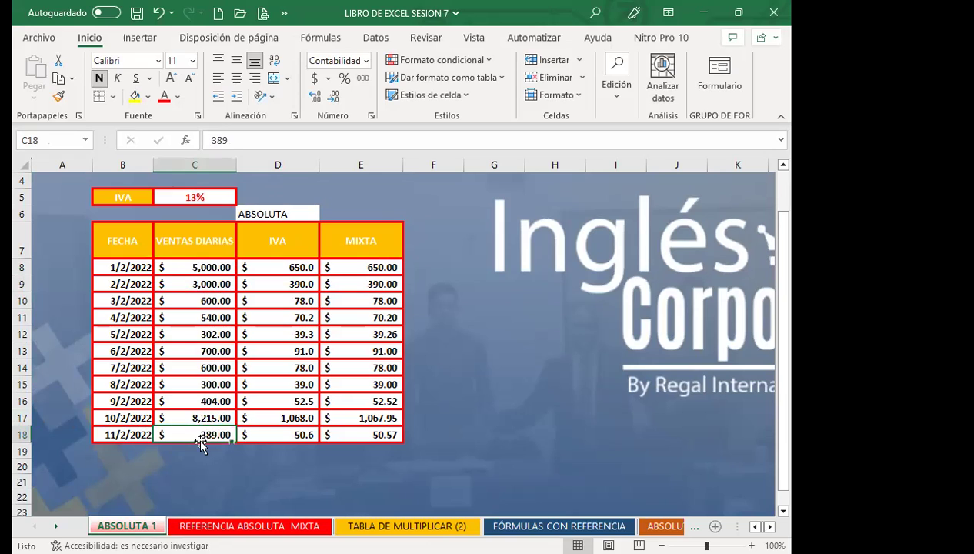
Compare the mixed formulas in E18 and E8 with D8's absolute formula, then go to the next sheet
{"action": "left_click", "coordinate": [361, 437]}
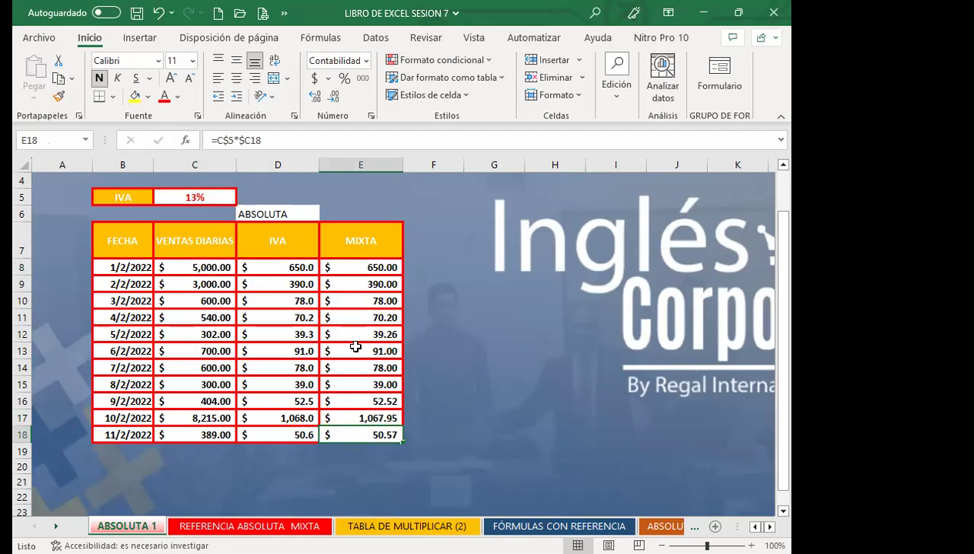
{"action": "left_click", "coordinate": [302, 267]}
{"action": "left_click", "coordinate": [337, 268]}
{"action": "left_click", "coordinate": [296, 268]}
{"action": "left_click", "coordinate": [336, 268]}
{"action": "left_click", "coordinate": [302, 268]}
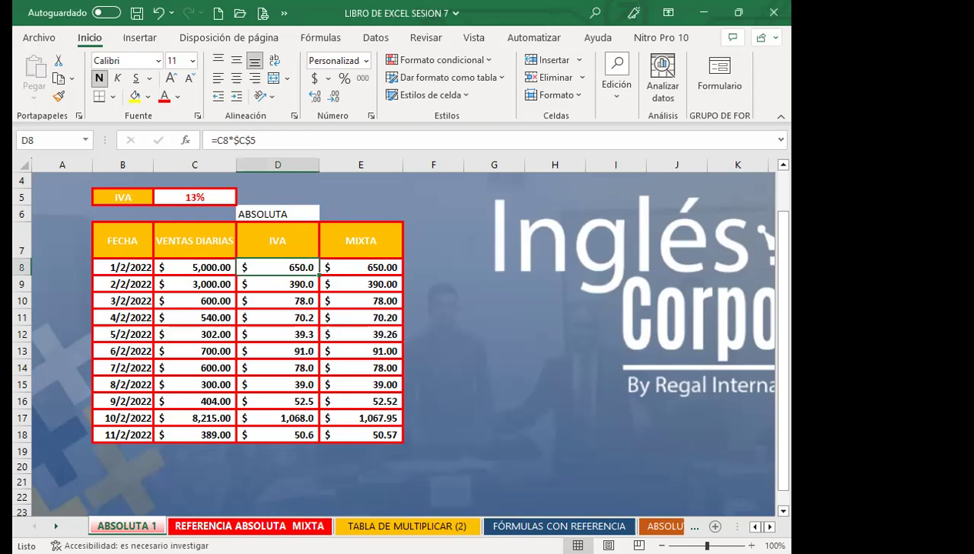
{"action": "key", "text": "ctrl+Page_Down"}
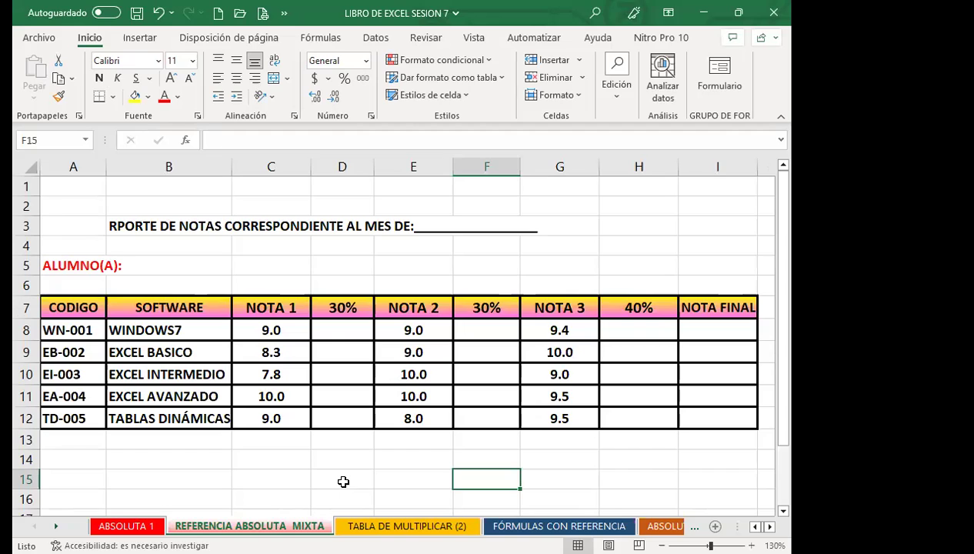
{"action": "left_click", "coordinate": [339, 327]}
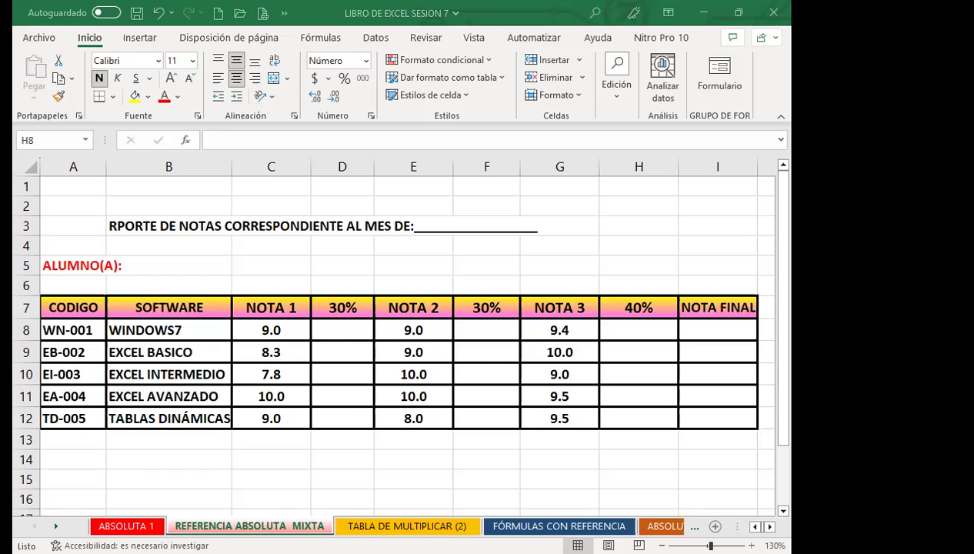
On the ABSOLUTA 1 sheet, clear the IVA and MIXTA results in D8:E18
{"action": "left_click", "coordinate": [115, 526]}
{"action": "left_click", "coordinate": [454, 414]}
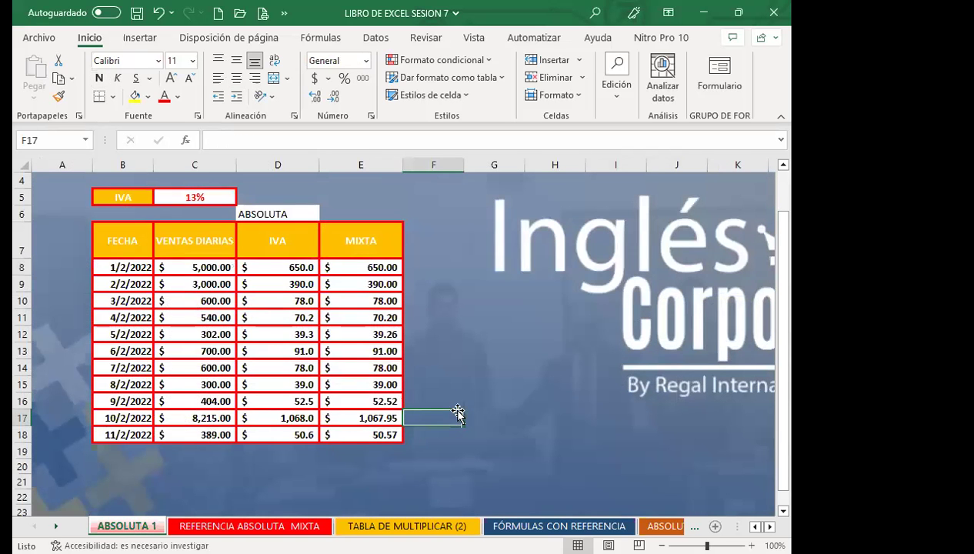
{"action": "left_click_drag", "start_coordinate": [300, 267], "coordinate": [372, 435]}
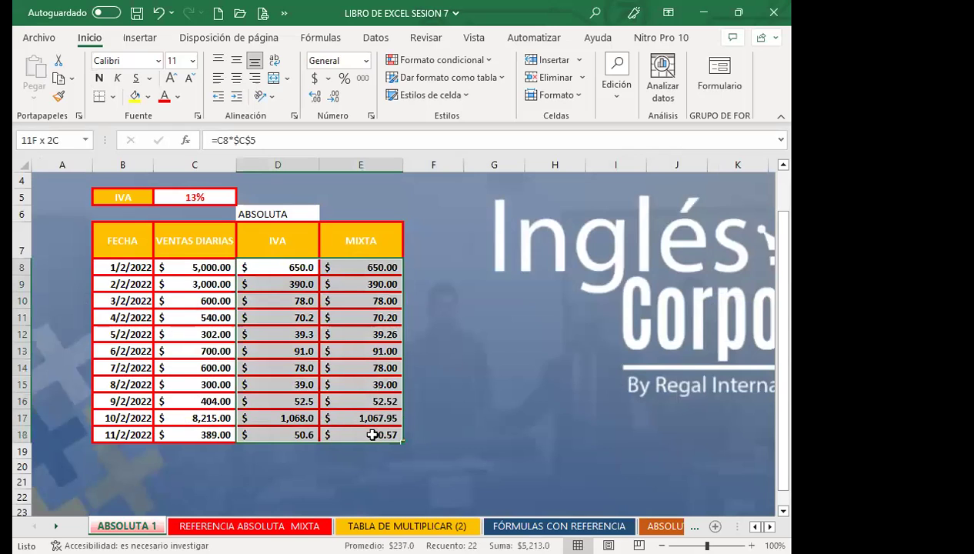
{"action": "key", "text": "Delete"}
{"action": "left_click", "coordinate": [279, 264]}
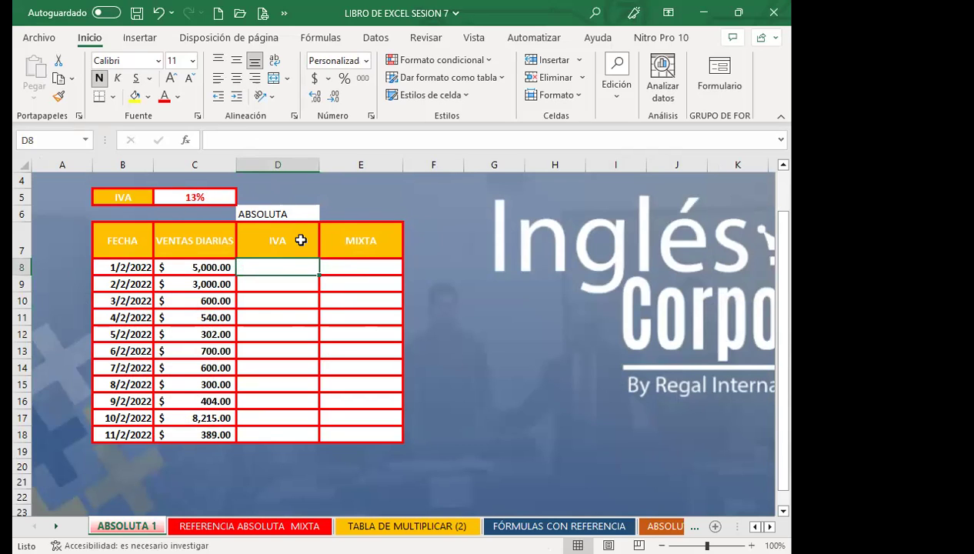
{"action": "left_click", "coordinate": [303, 243]}
{"action": "left_click", "coordinate": [304, 212]}
{"action": "left_click", "coordinate": [385, 244]}
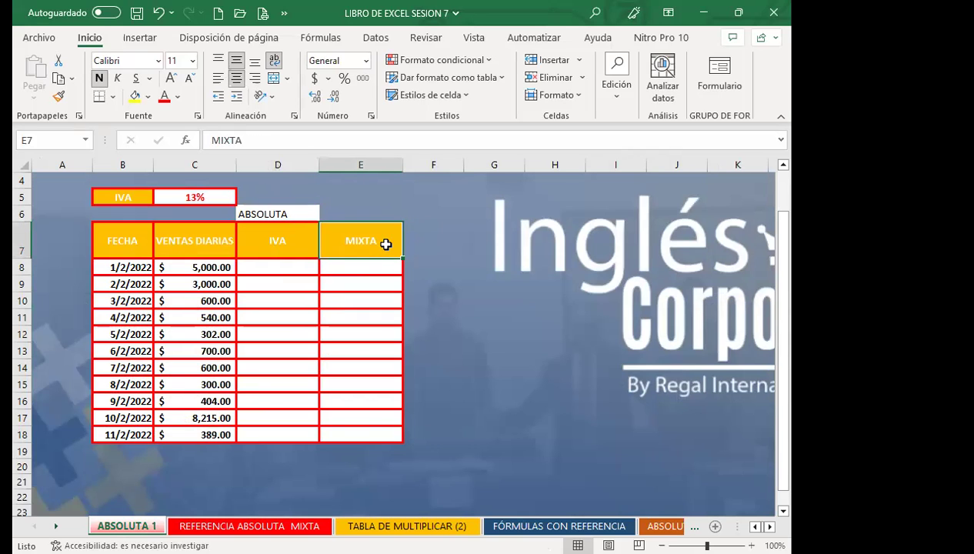
Enter =C8*$C$5 in D8 and copy it down through D18
{"action": "left_click", "coordinate": [280, 267]}
{"action": "type", "text": "="}
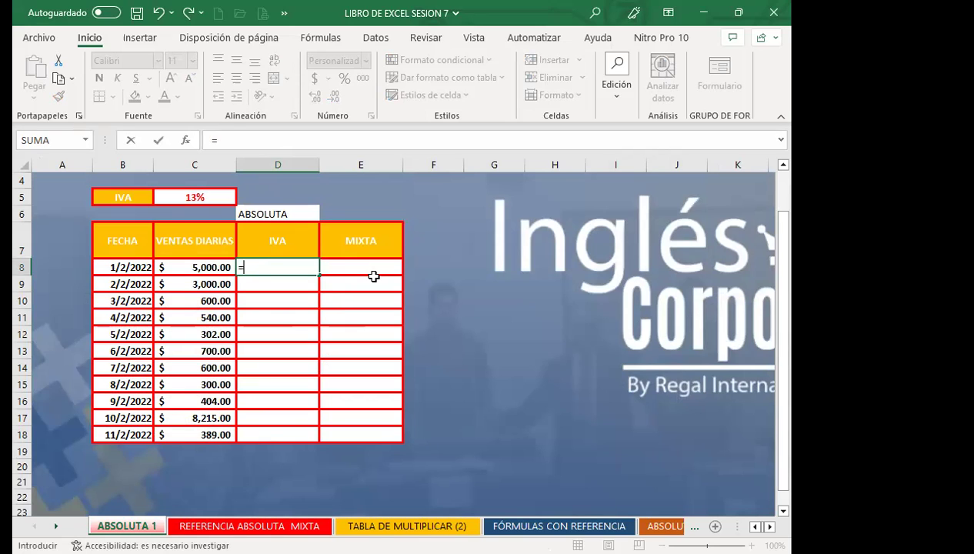
{"action": "left_click", "coordinate": [175, 264]}
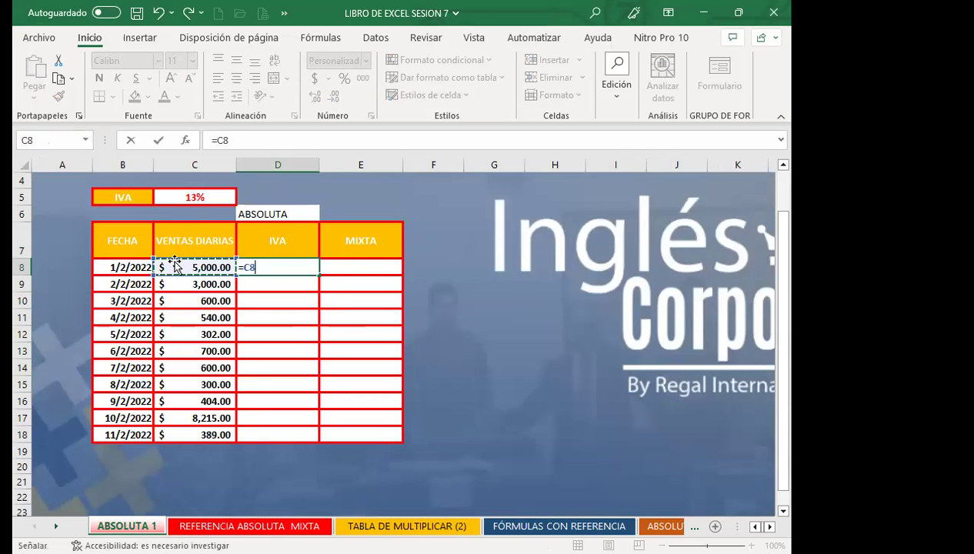
{"action": "type", "text": "*"}
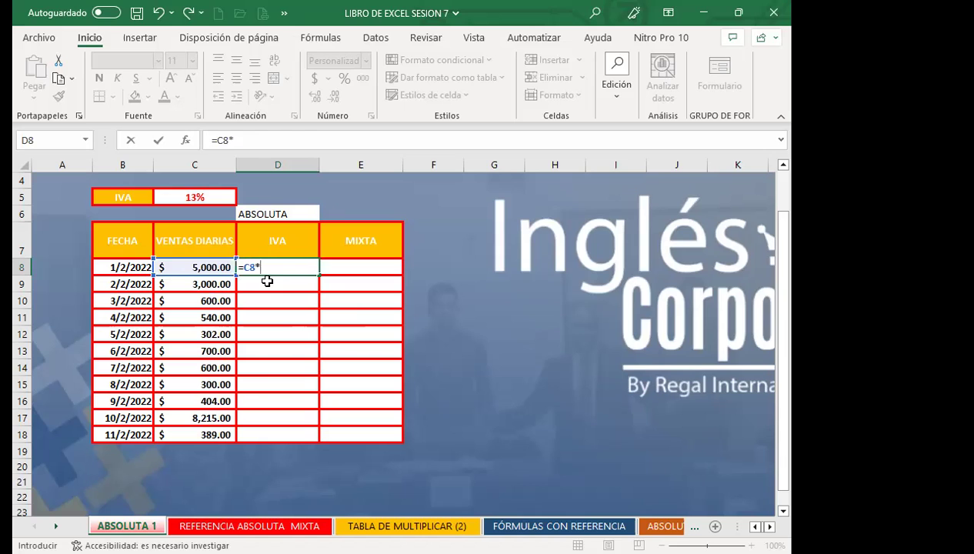
{"action": "left_click", "coordinate": [225, 198]}
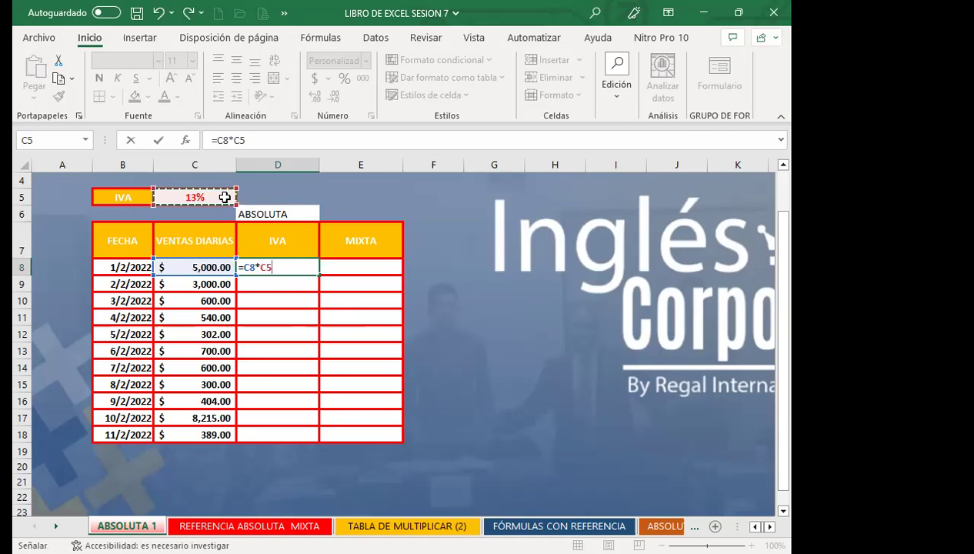
{"action": "key", "text": "F4"}
{"action": "key", "text": "Return"}
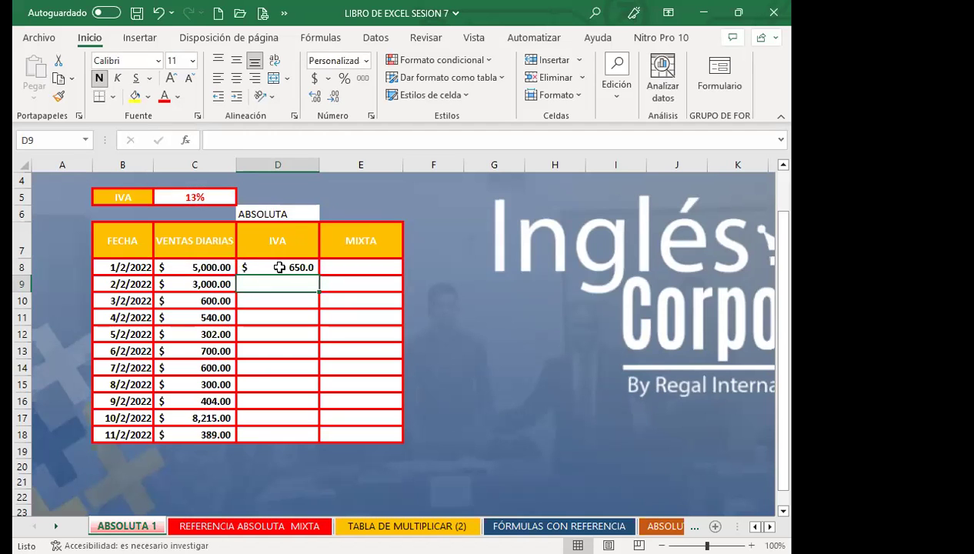
{"action": "left_click", "coordinate": [275, 266]}
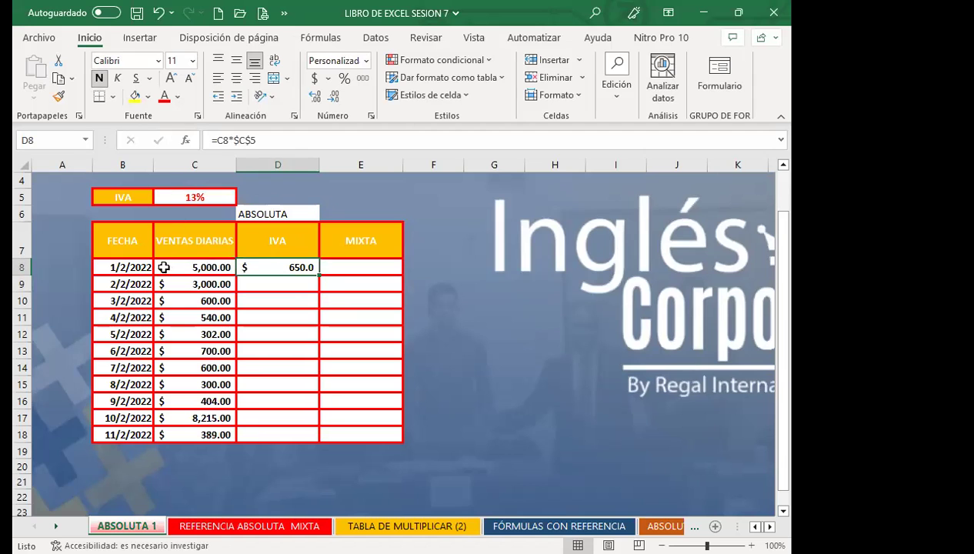
{"action": "left_click_drag", "start_coordinate": [315, 281], "coordinate": [308, 435]}
{"action": "left_click", "coordinate": [270, 268]}
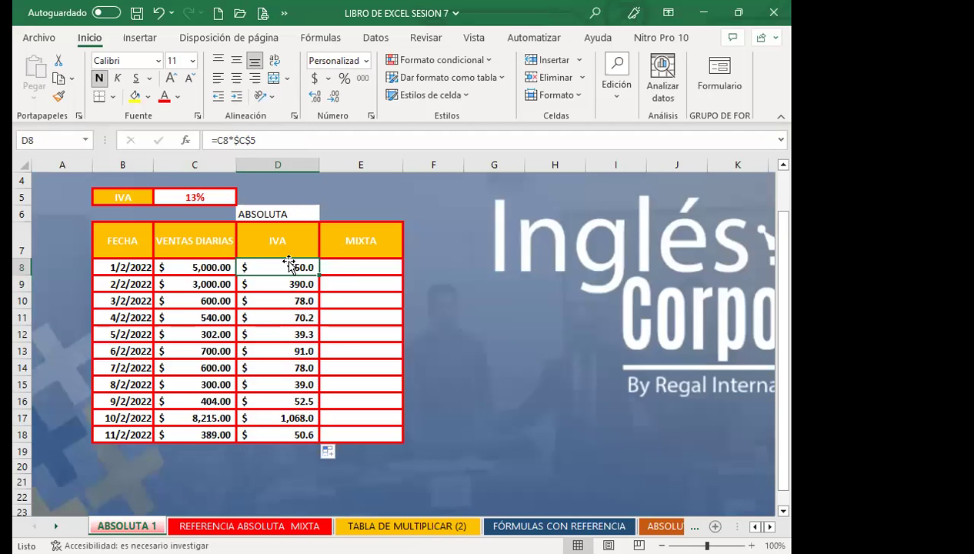
{"action": "left_click", "coordinate": [278, 283]}
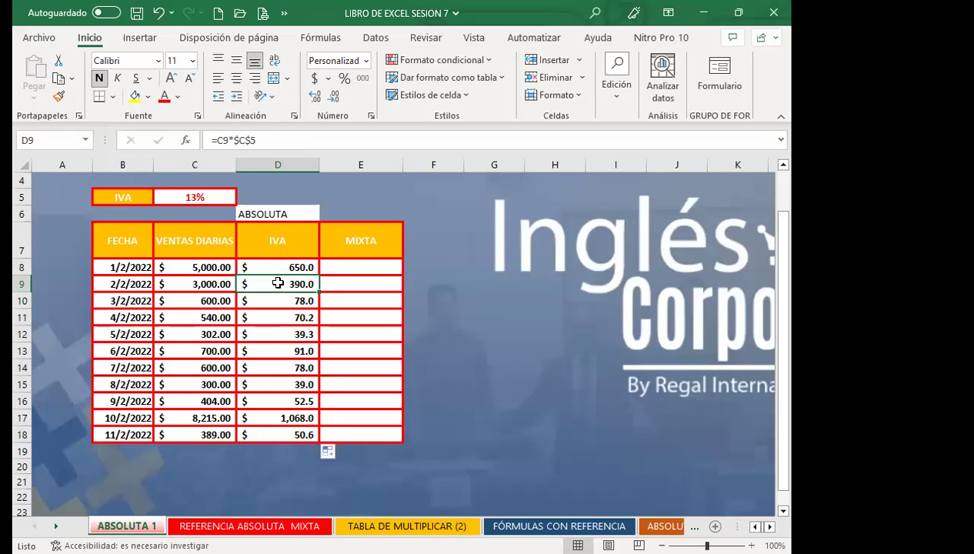
{"action": "key", "text": "Down"}
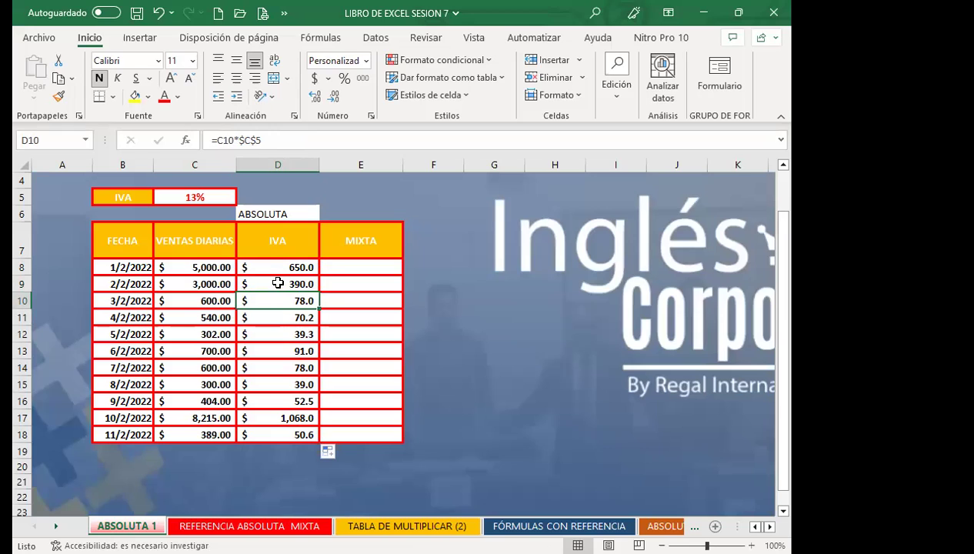
{"action": "key", "text": "Down"}
{"action": "key", "text": "Down"}
{"action": "key", "text": "Down"}
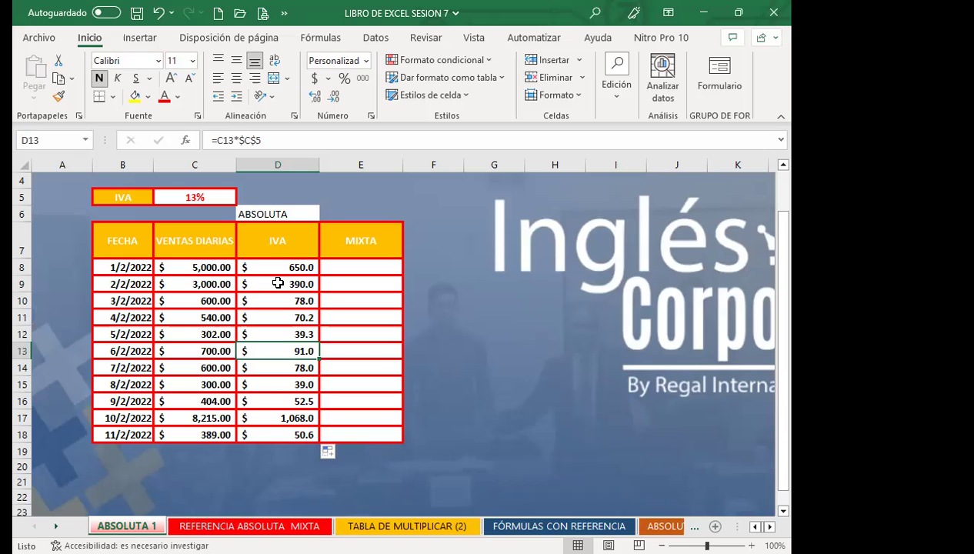
{"action": "key", "text": "Down"}
{"action": "key", "text": "Down"}
{"action": "key", "text": "Down"}
{"action": "key", "text": "Down"}
{"action": "key", "text": "Down"}
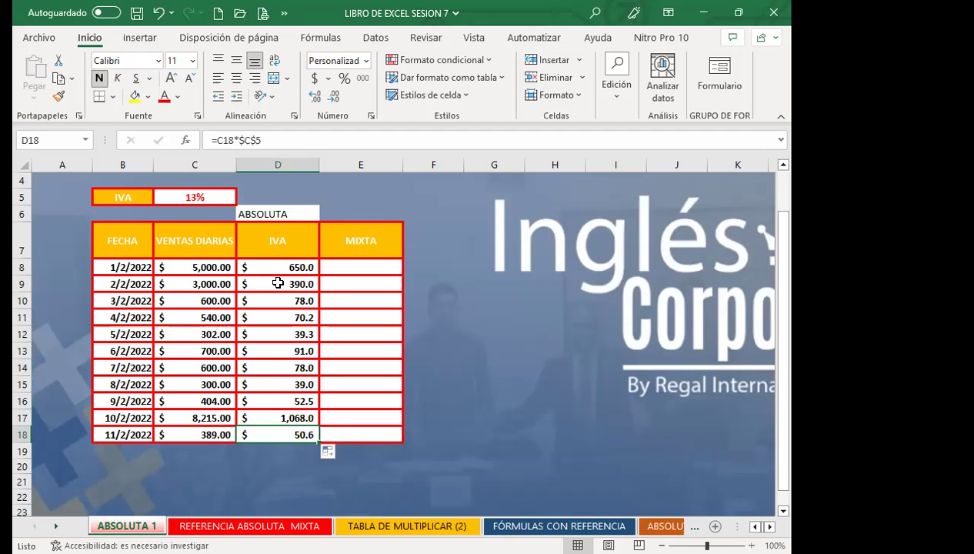
Build =$C8*C$5 in E8 from sales cell C8 and the 13% rate in C5, returning $650.00
{"action": "left_click", "coordinate": [343, 266]}
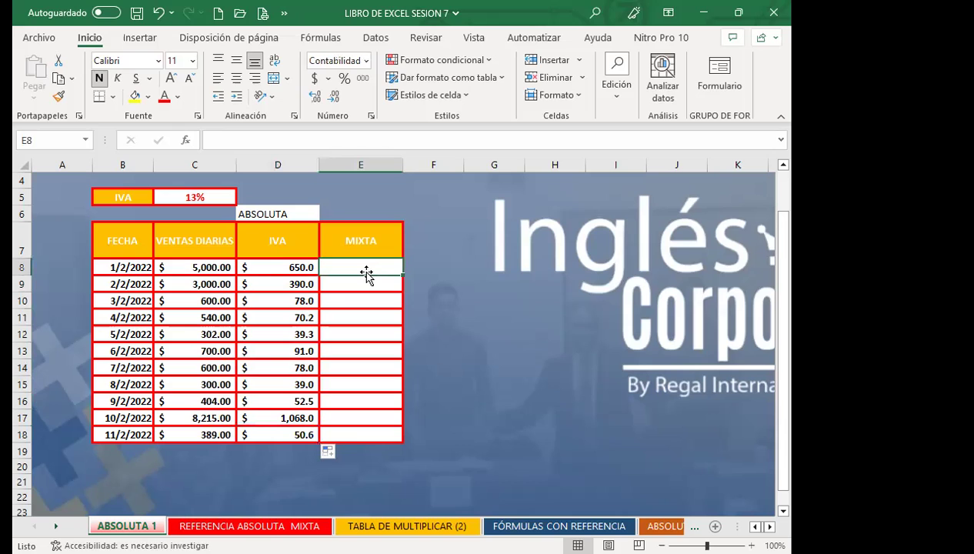
{"action": "type", "text": "="}
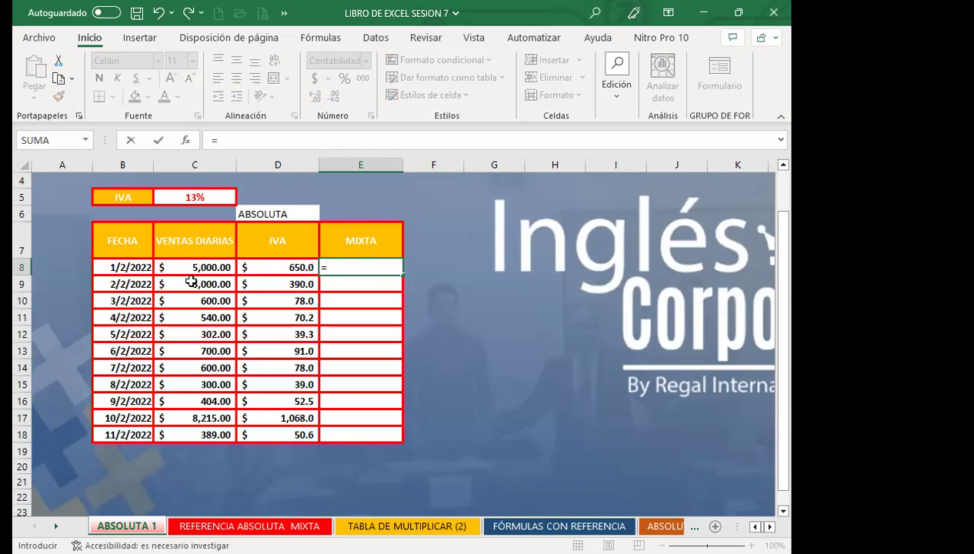
{"action": "left_click", "coordinate": [197, 267]}
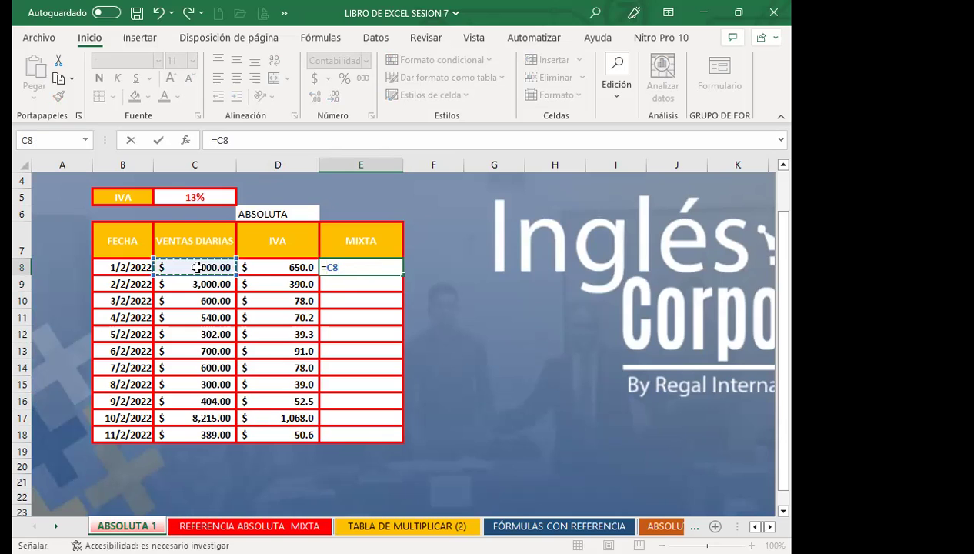
{"action": "key", "text": "F4"}
{"action": "key", "text": "F4"}
{"action": "key", "text": "F4"}
{"action": "type", "text": "*"}
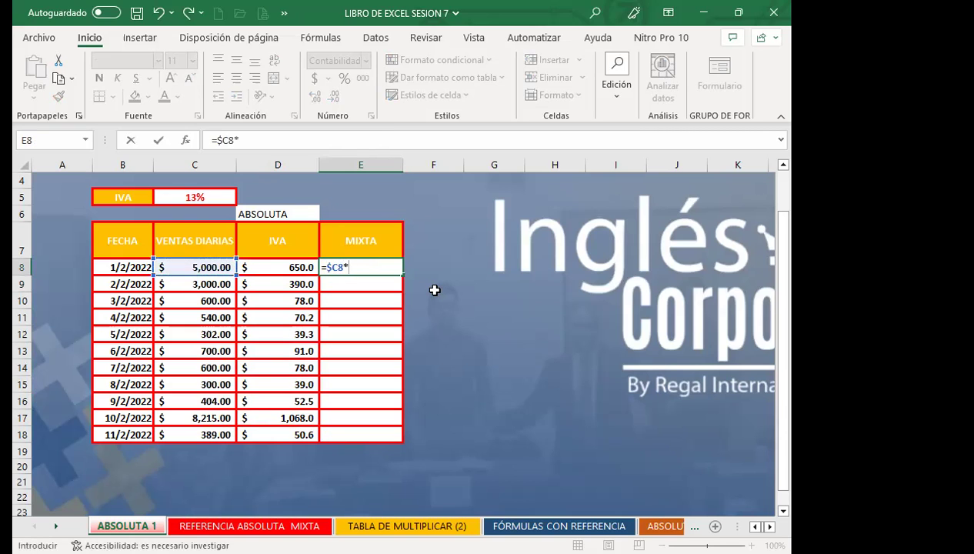
{"action": "left_click", "coordinate": [228, 195]}
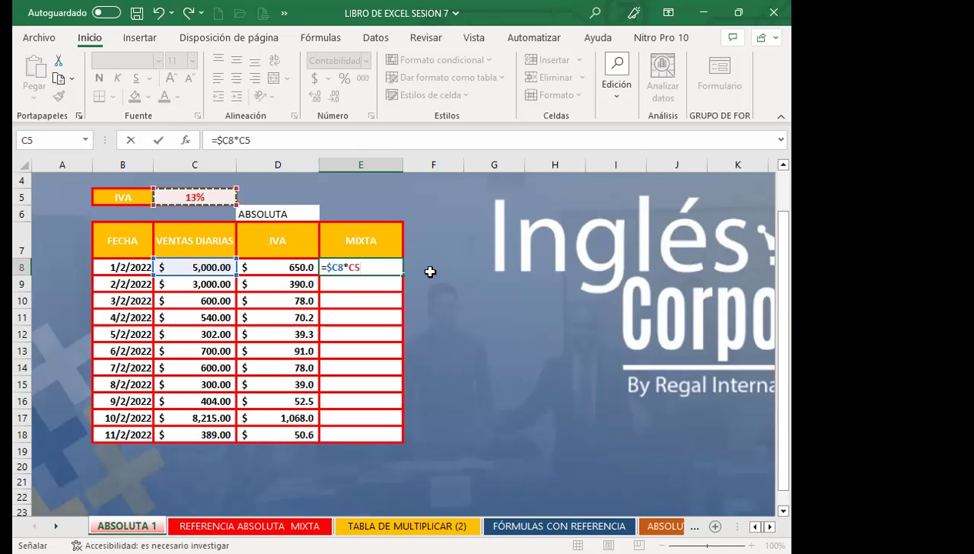
{"action": "key", "text": "F4"}
{"action": "key", "text": "F4"}
{"action": "key", "text": "Return"}
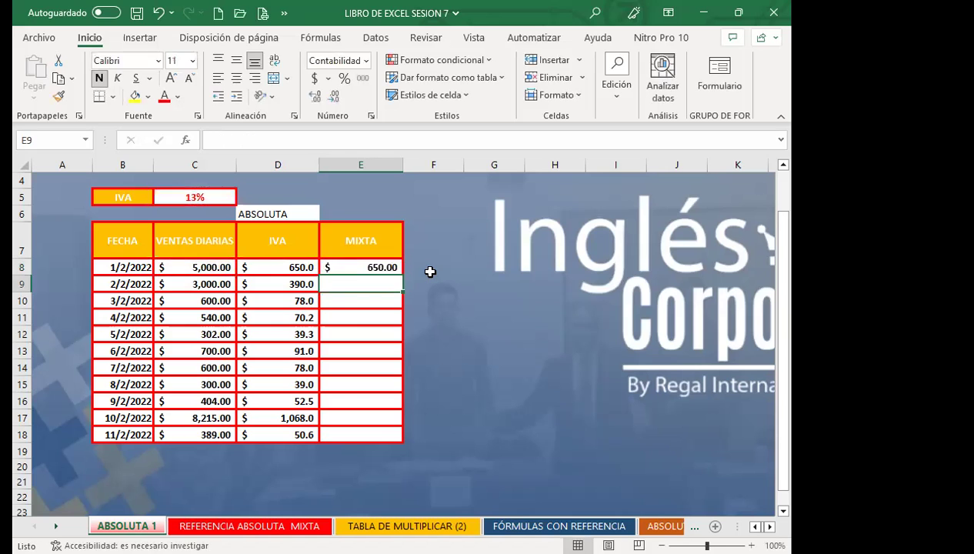
{"action": "left_click", "coordinate": [348, 264]}
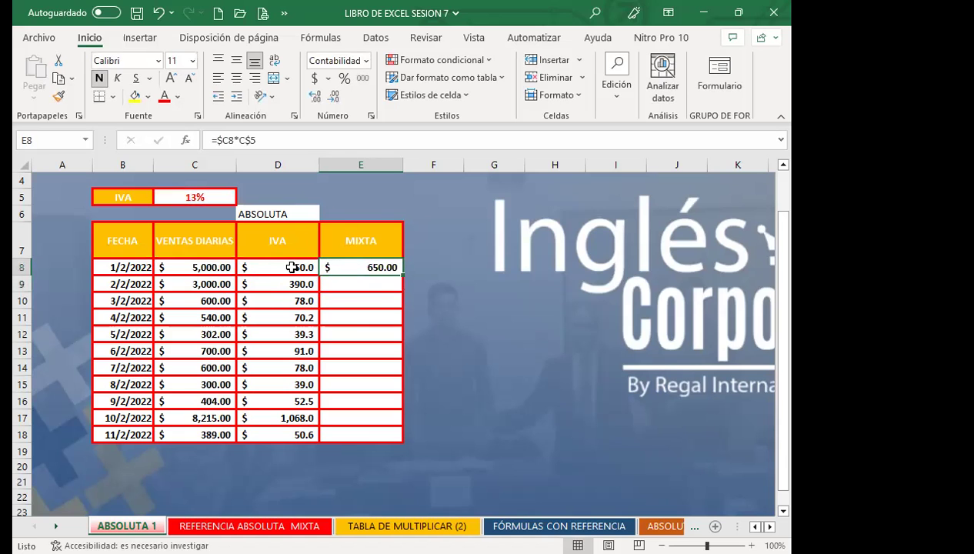
{"action": "left_click_drag", "start_coordinate": [402, 275], "coordinate": [383, 436]}
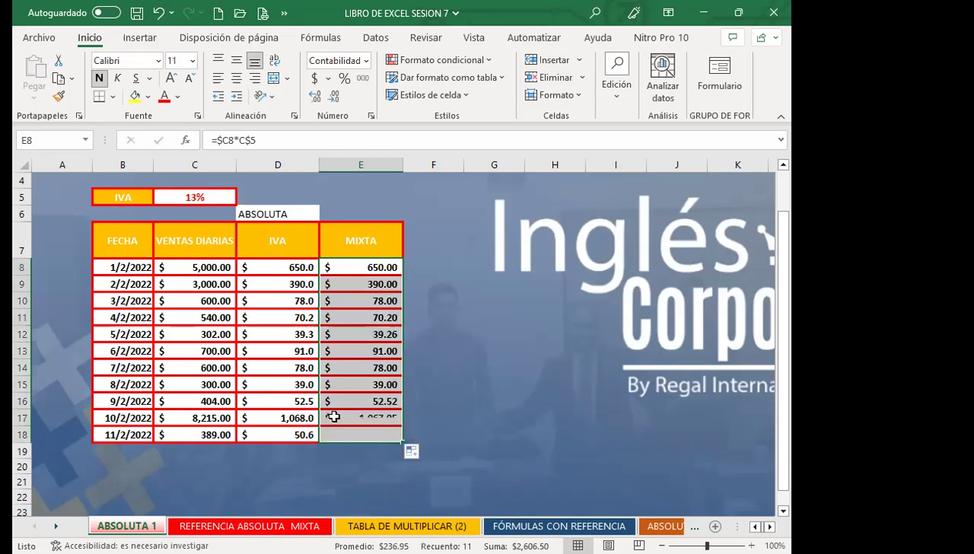
{"action": "left_click", "coordinate": [276, 418]}
{"action": "left_click", "coordinate": [22, 417]}
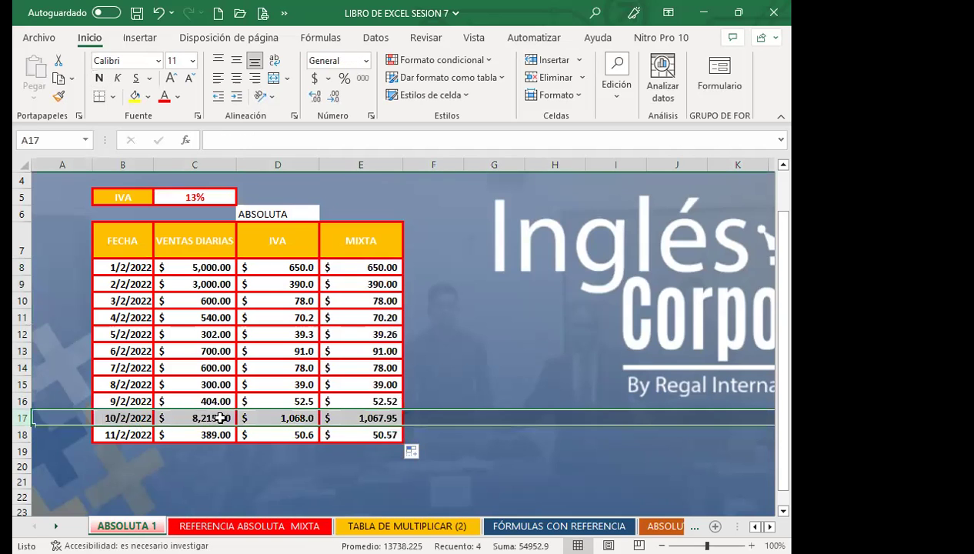
{"action": "left_click", "coordinate": [338, 416]}
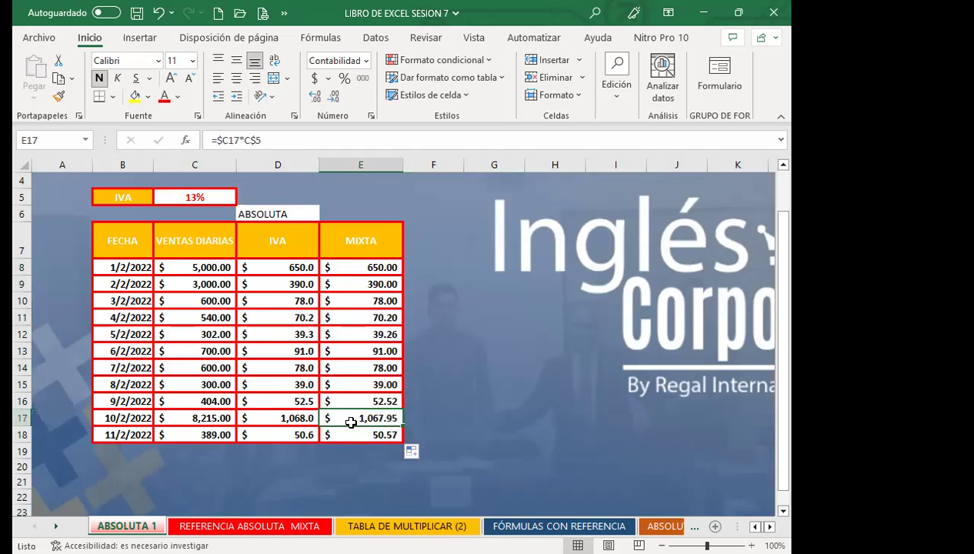
{"action": "left_click", "coordinate": [424, 399]}
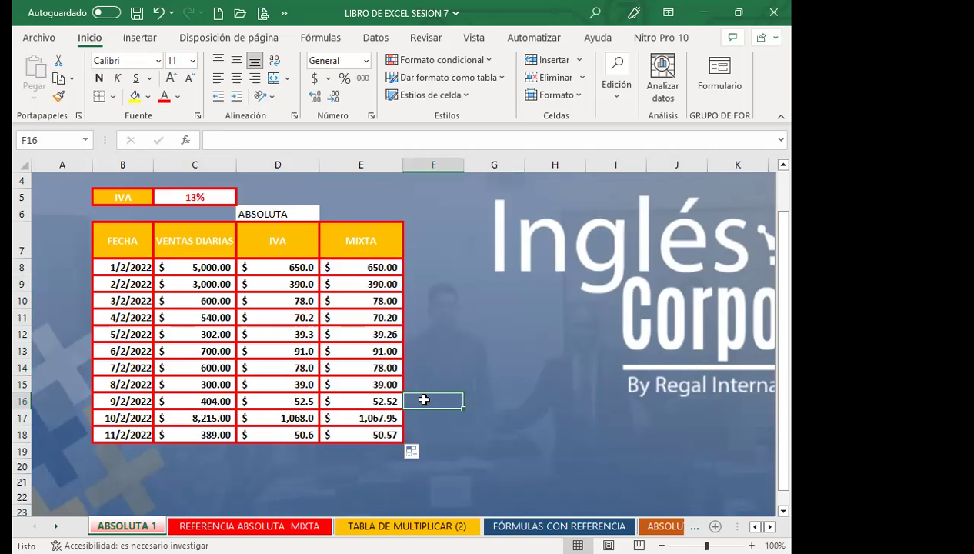
{"action": "left_click", "coordinate": [346, 417]}
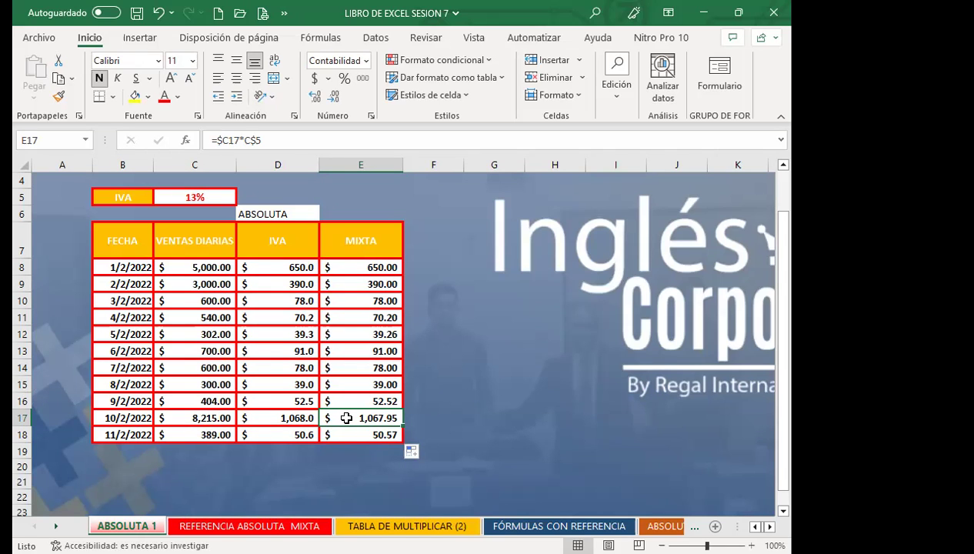
{"action": "left_click", "coordinate": [329, 430]}
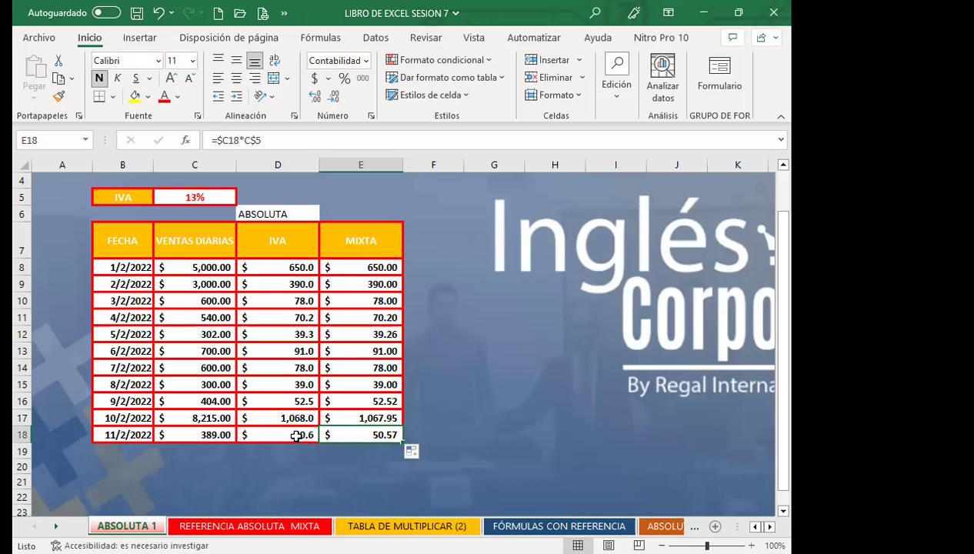
{"action": "left_click", "coordinate": [272, 263]}
{"action": "left_click", "coordinate": [368, 272]}
{"action": "left_click", "coordinate": [338, 283]}
{"action": "left_click", "coordinate": [293, 282]}
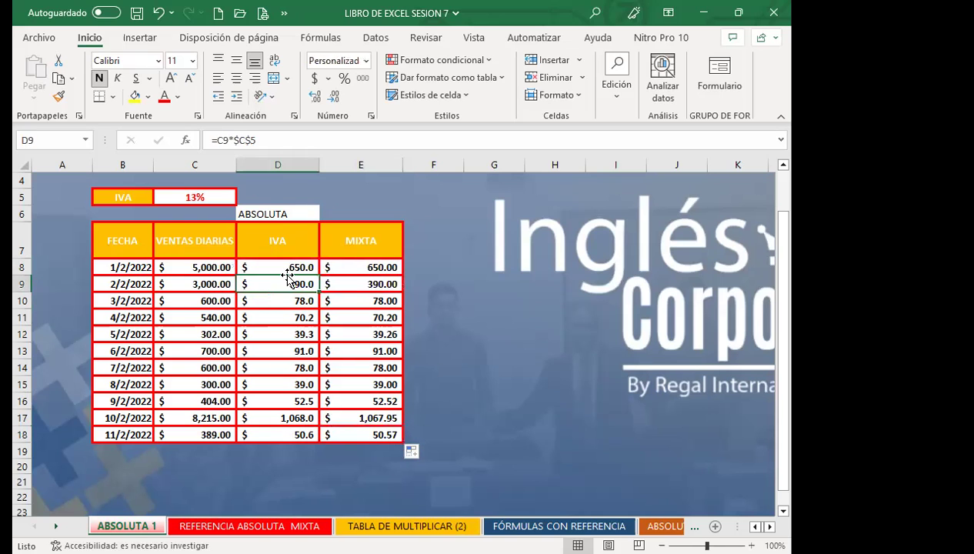
{"action": "left_click", "coordinate": [290, 269]}
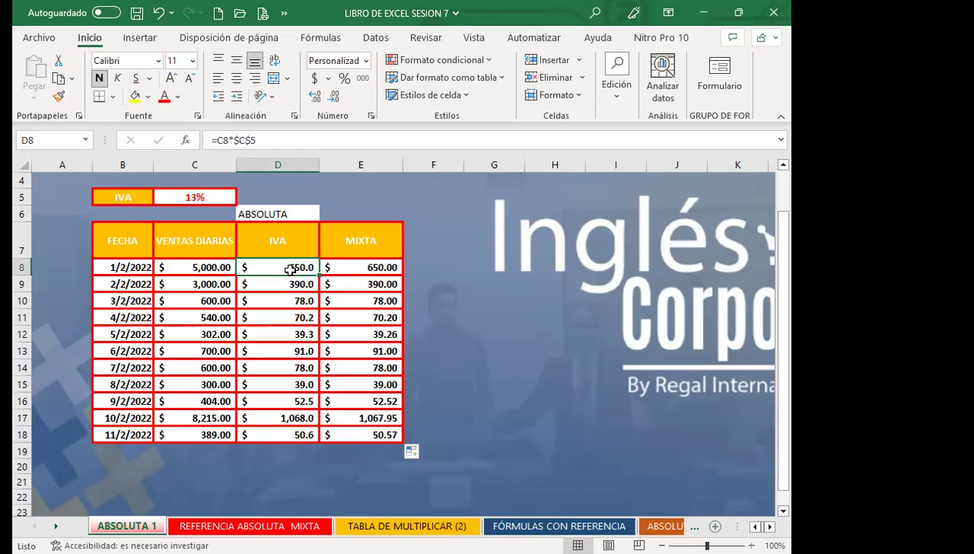
{"action": "left_click", "coordinate": [350, 267]}
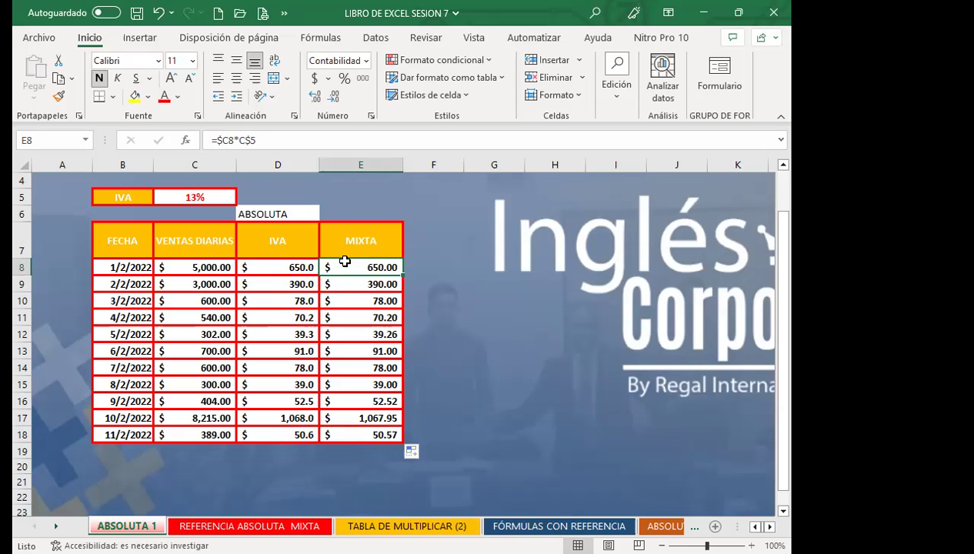
{"action": "left_click_drag", "start_coordinate": [352, 266], "coordinate": [342, 431]}
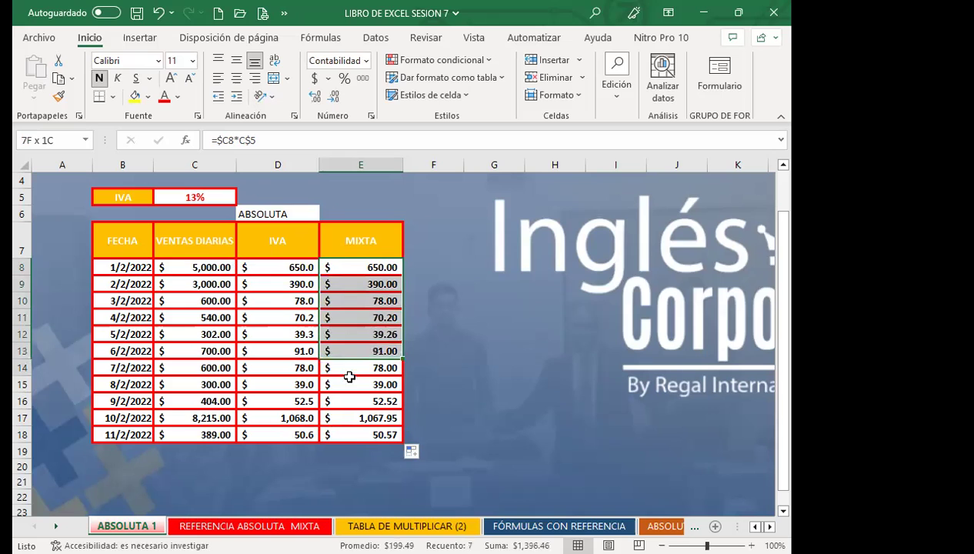
{"action": "left_click", "coordinate": [354, 283]}
{"action": "key", "text": "Down"}
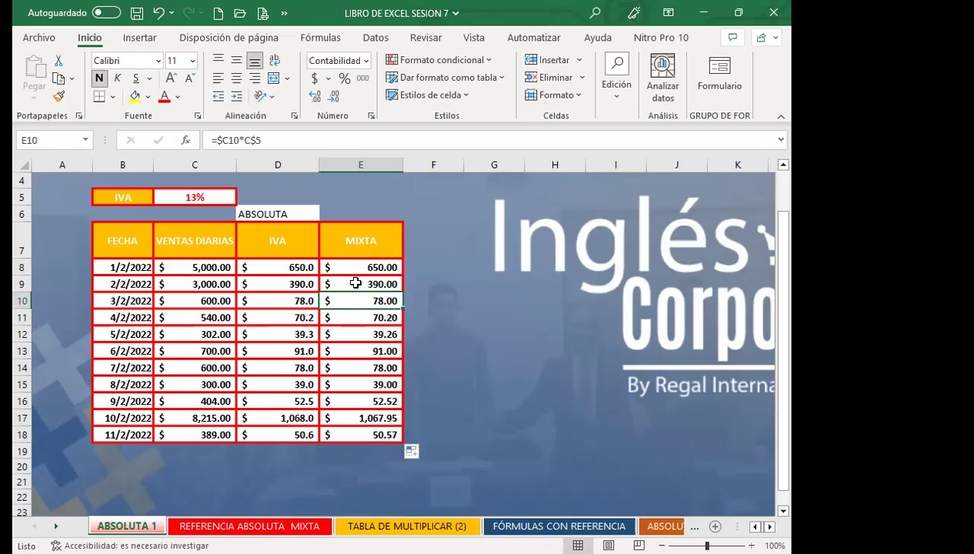
{"action": "key", "text": "Down"}
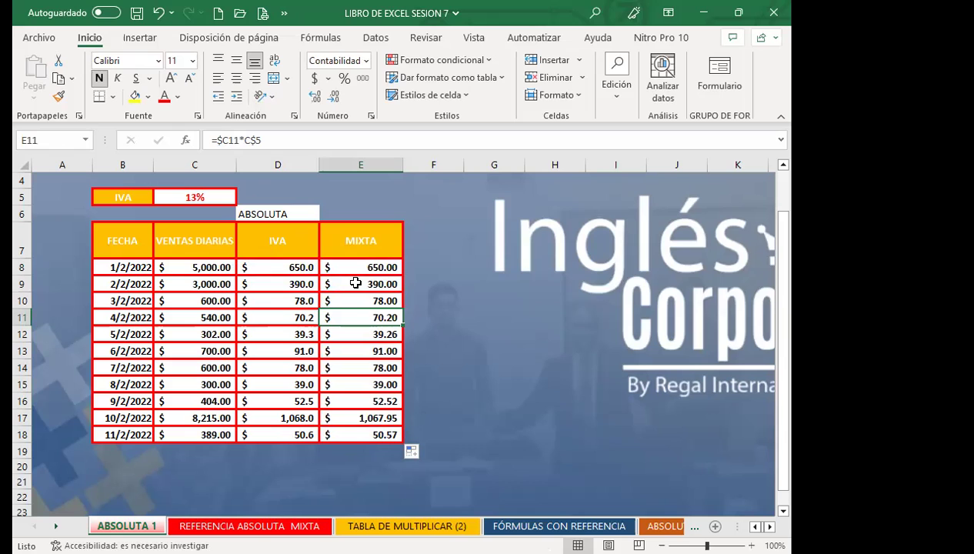
{"action": "key", "text": "Down"}
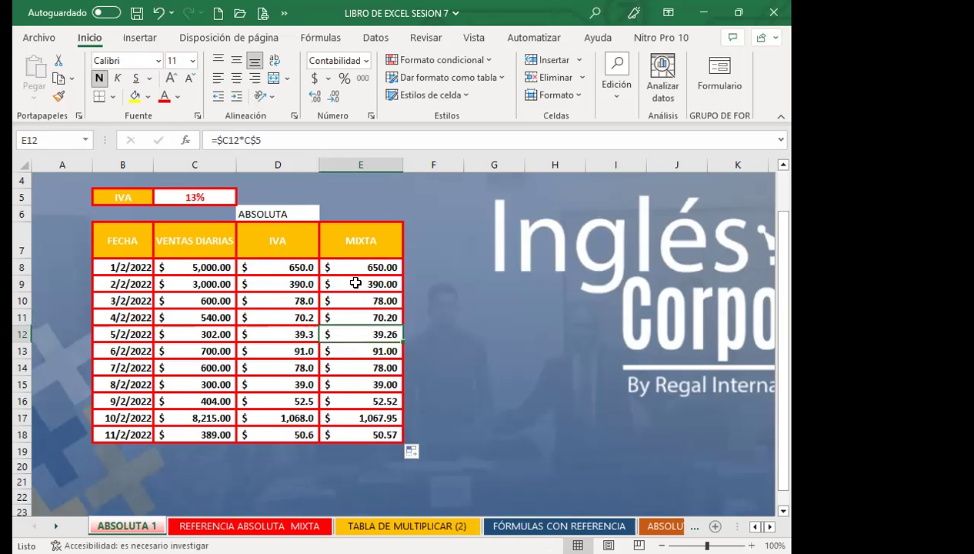
{"action": "key", "text": "Down"}
{"action": "key", "text": "Down"}
{"action": "key", "text": "Down"}
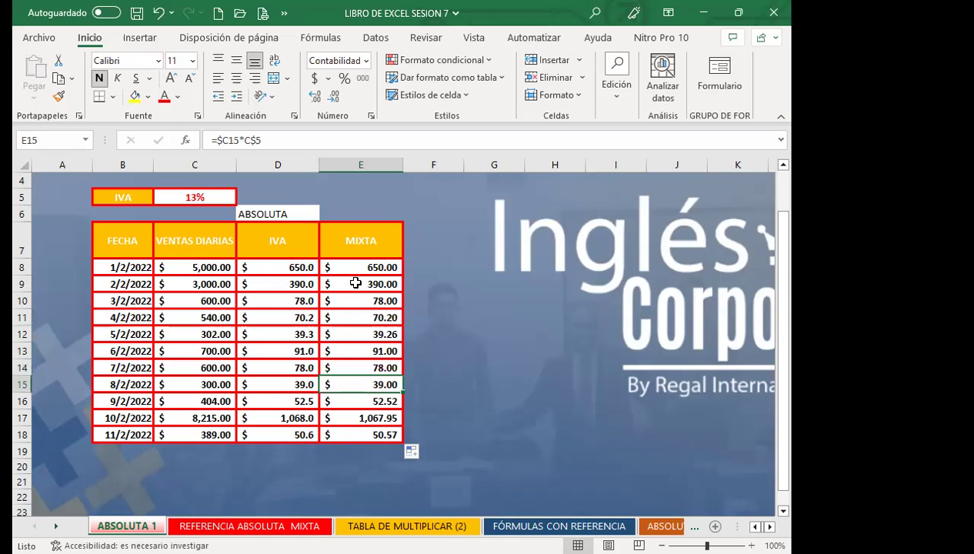
{"action": "key", "text": "Down"}
{"action": "key", "text": "Down"}
{"action": "key", "text": "Down"}
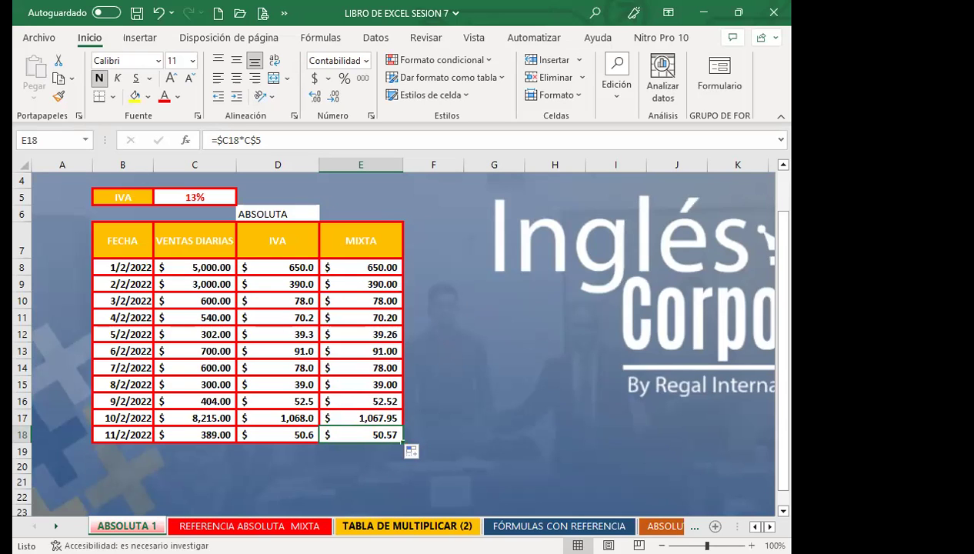
Open the REFERENCIA ABSOLUTA MIXTA grade sheet, check the 30% heading in D7, and select D8
{"action": "left_click", "coordinate": [219, 523]}
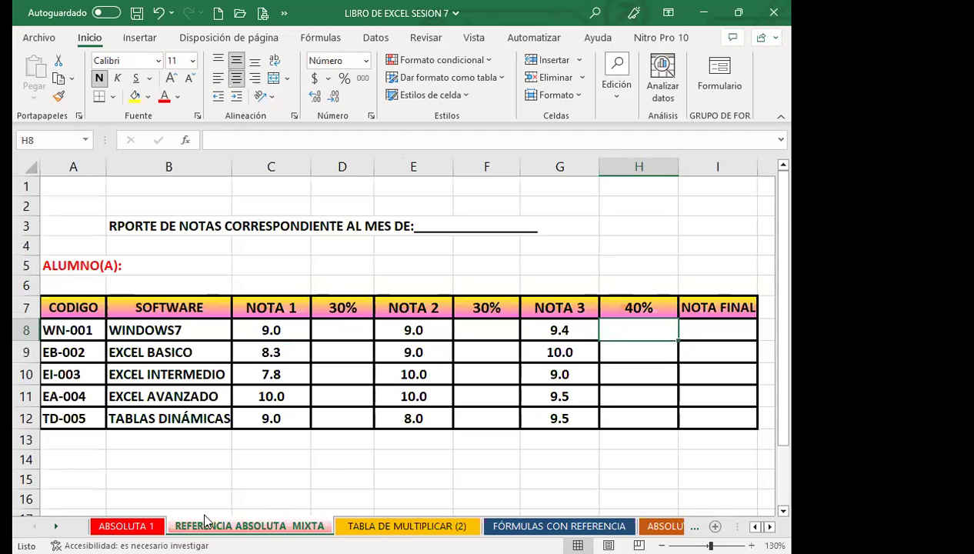
{"action": "left_click", "coordinate": [335, 325]}
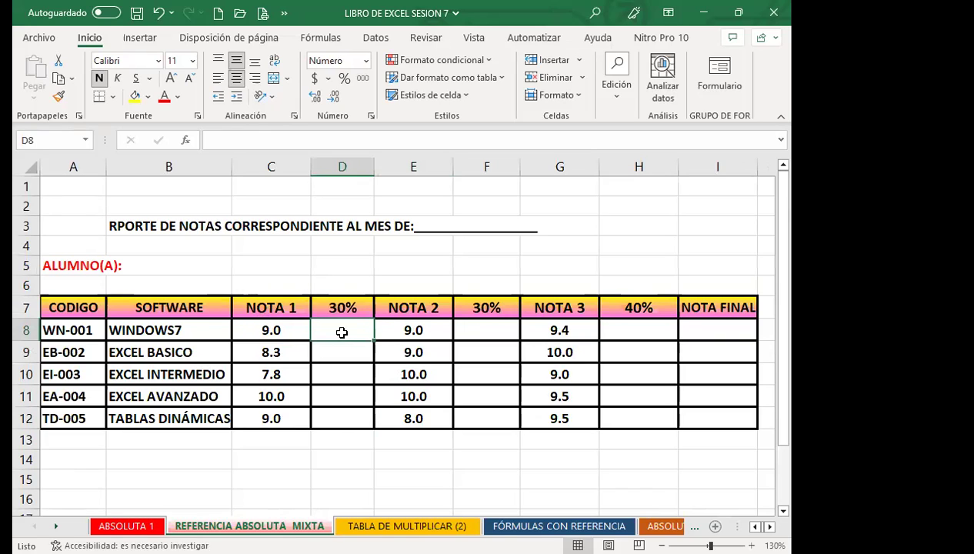
{"action": "left_click", "coordinate": [354, 307]}
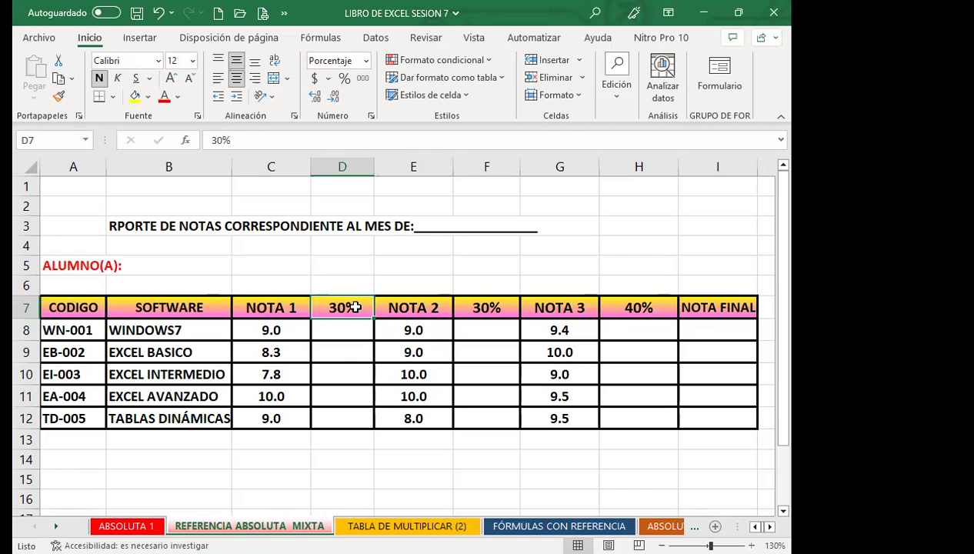
{"action": "left_click", "coordinate": [348, 340]}
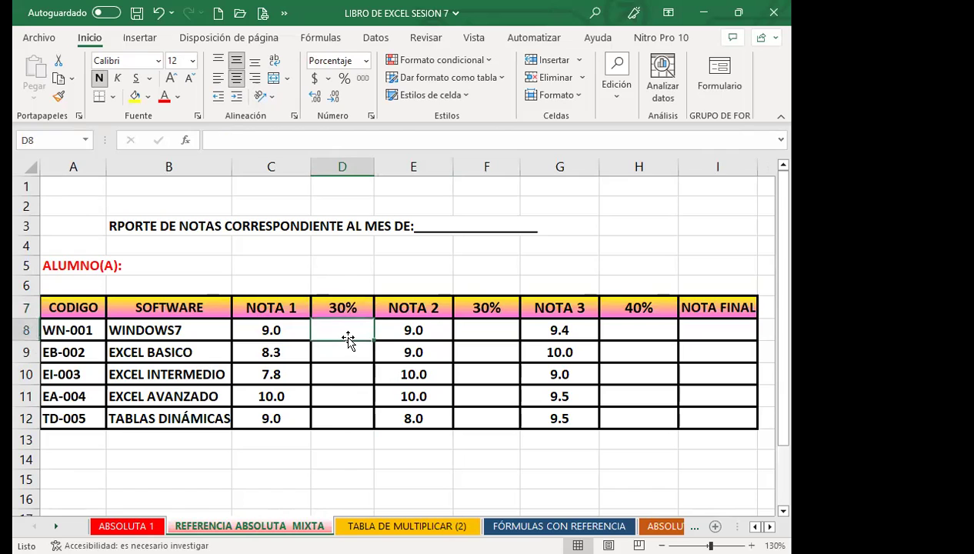
Enter =C8*30% in D8 and fill it through D12, giving 2.7, 2.5, 2.3, 3.0 and 2.7
{"action": "type", "text": "="}
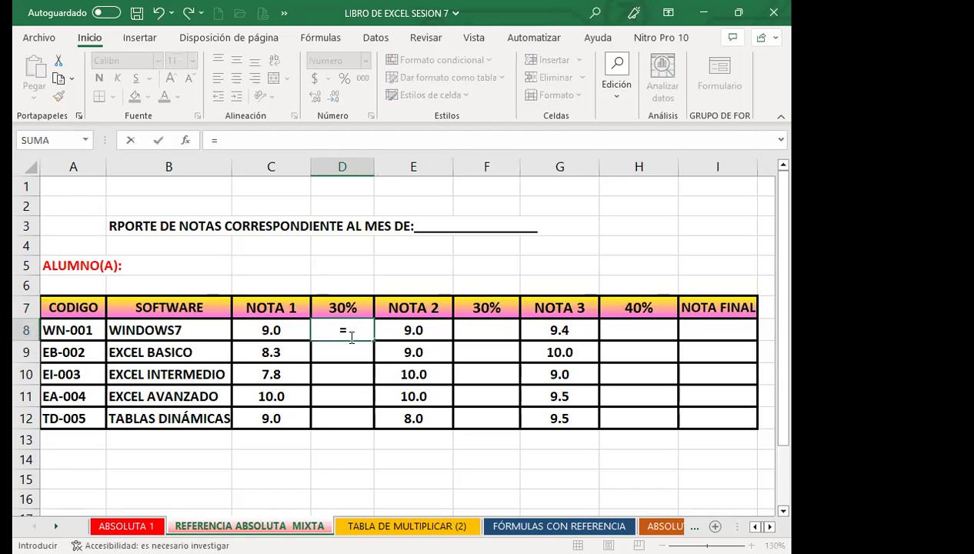
{"action": "left_click", "coordinate": [280, 332]}
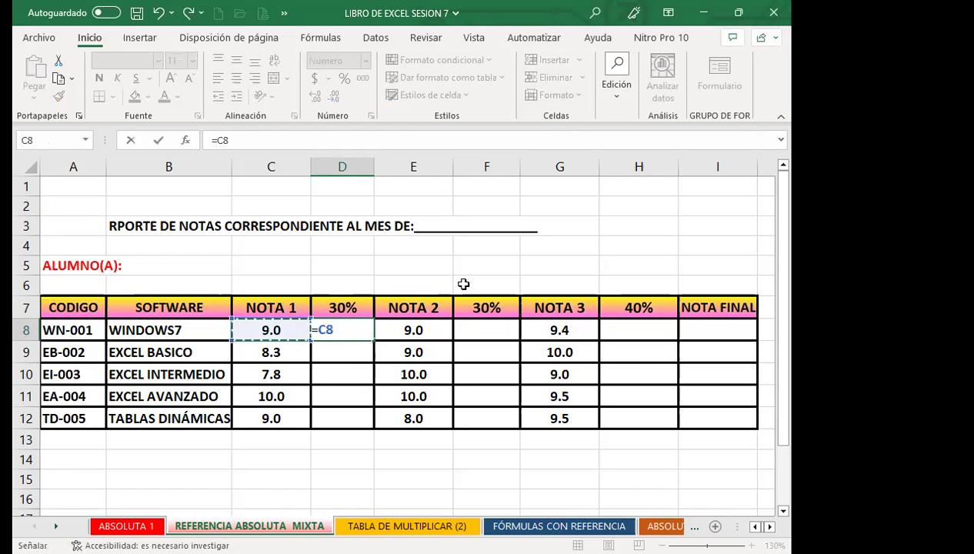
{"action": "type", "text": "*"}
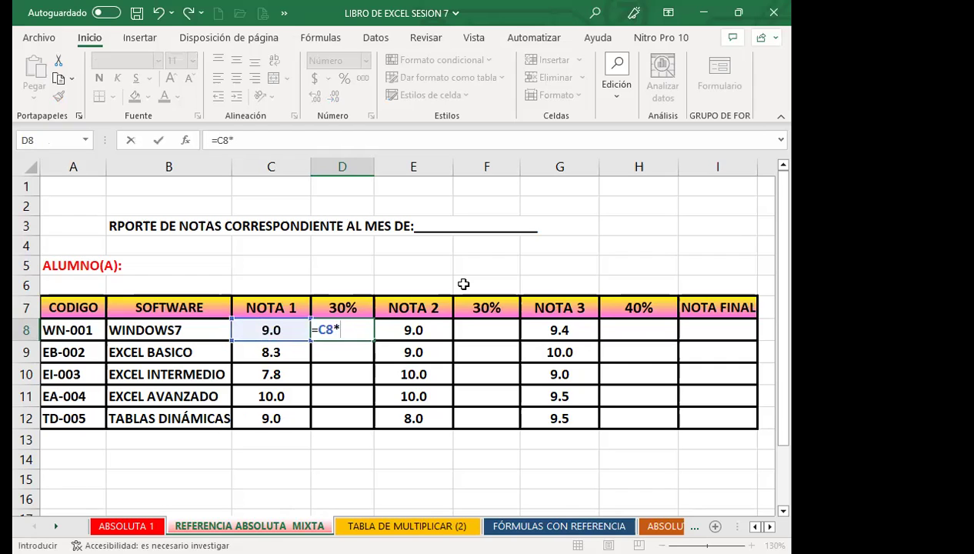
{"action": "type", "text": "30"}
{"action": "type", "text": "%"}
{"action": "key", "text": "Return"}
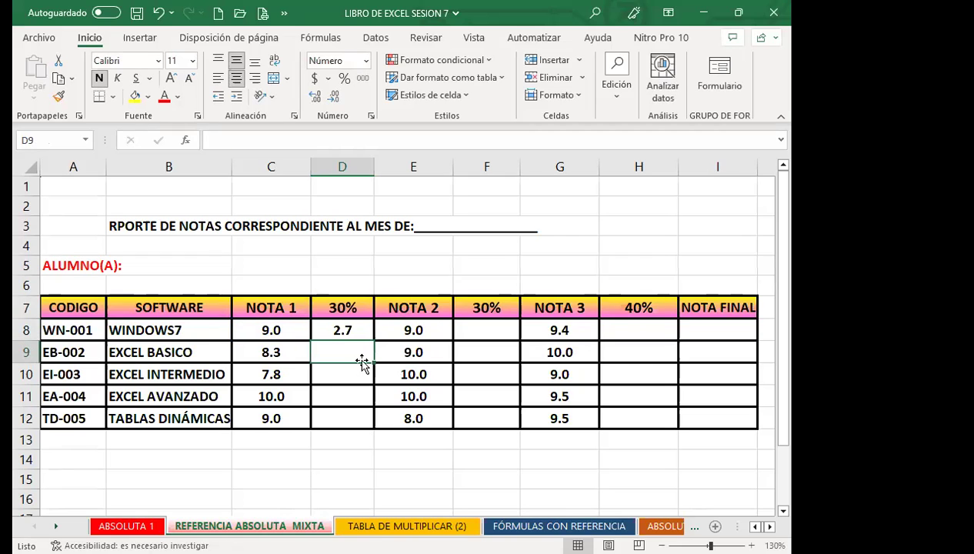
{"action": "left_click", "coordinate": [357, 334]}
{"action": "left_click_drag", "start_coordinate": [374, 340], "coordinate": [336, 383]}
{"action": "left_click", "coordinate": [356, 333]}
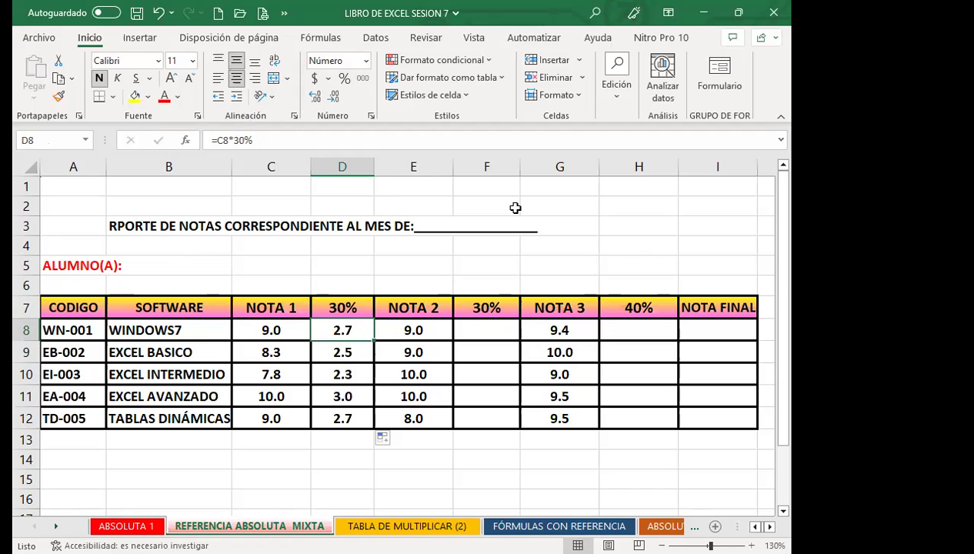
{"action": "key", "text": "Down"}
{"action": "key", "text": "Down"}
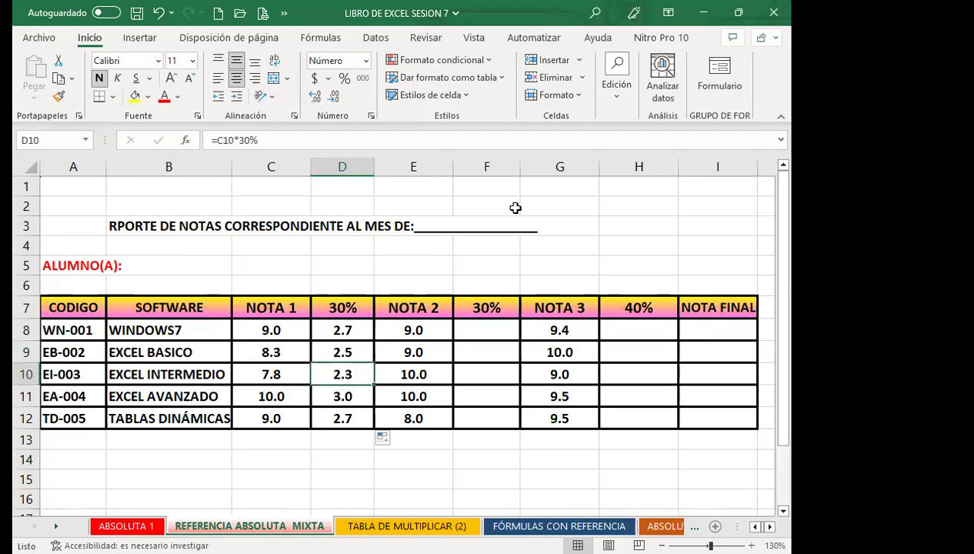
{"action": "key", "text": "Down"}
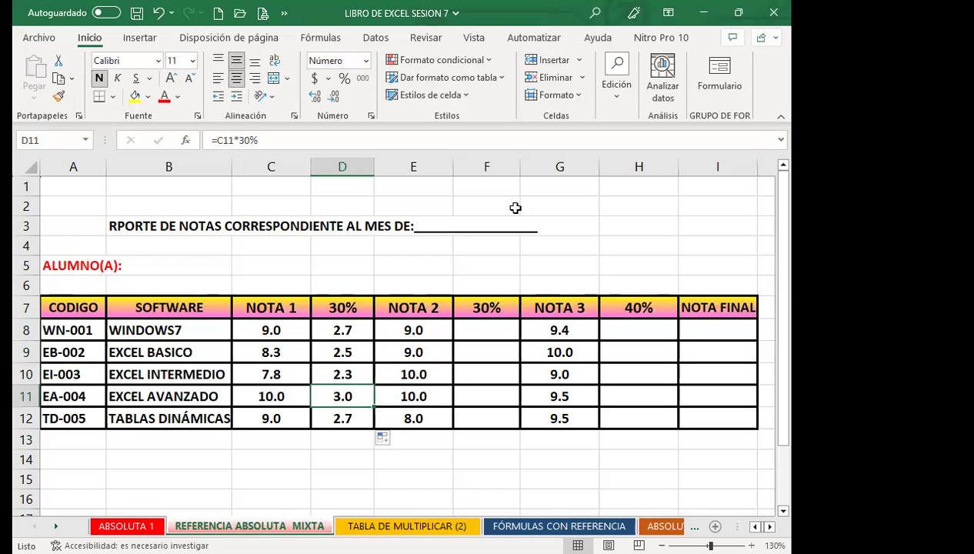
{"action": "key", "text": "Down"}
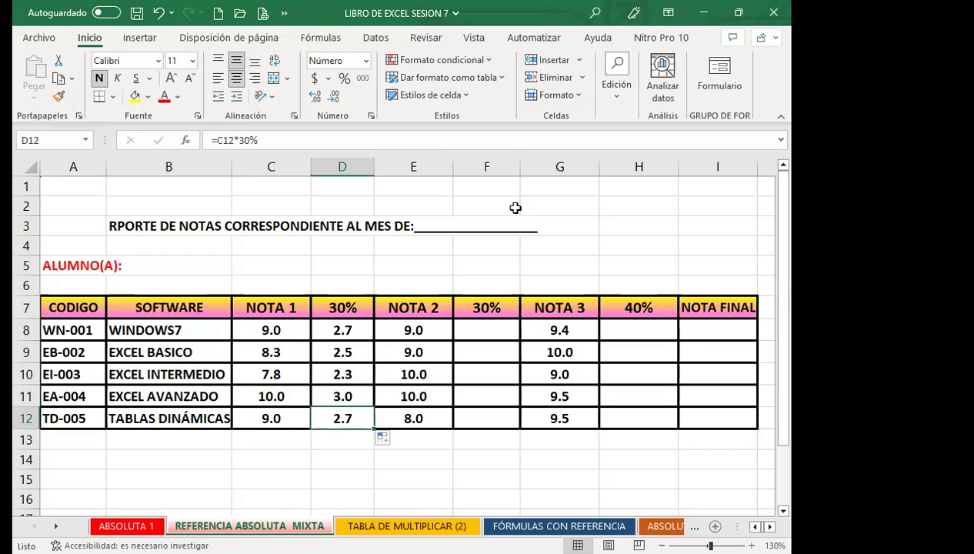
{"action": "key", "text": "Up"}
{"action": "key", "text": "Up"}
{"action": "key", "text": "Up"}
{"action": "key", "text": "Up"}
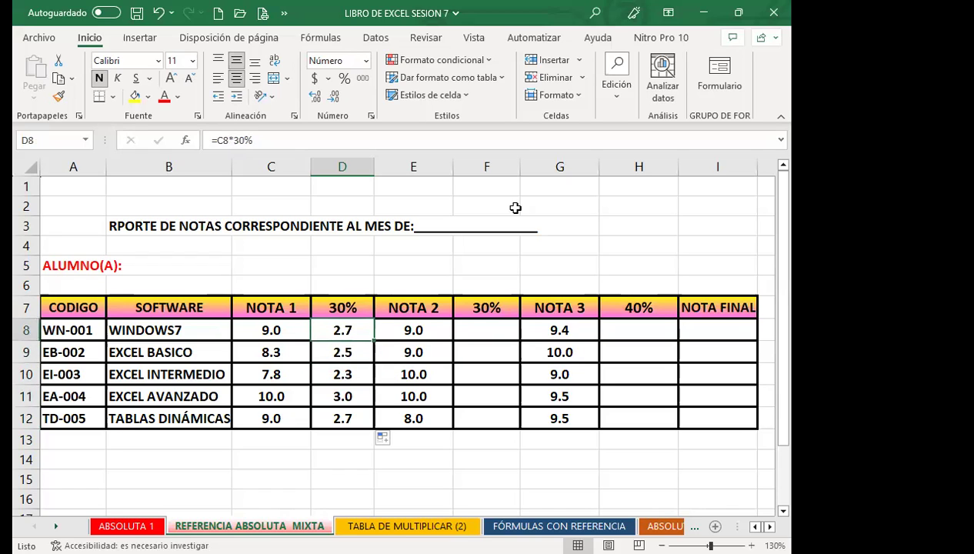
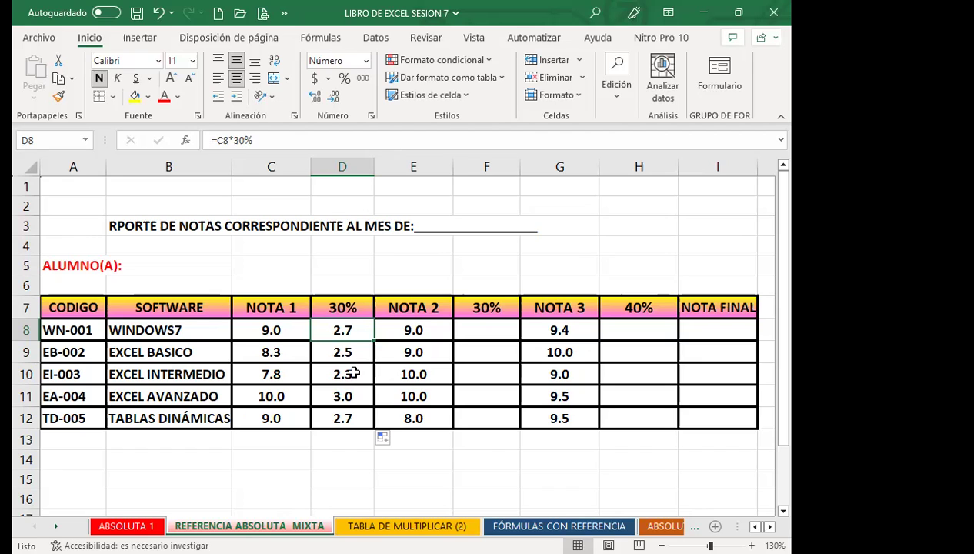
Review the 30% rate in D7 and the D8 formula results down column D
{"action": "left_click", "coordinate": [330, 309]}
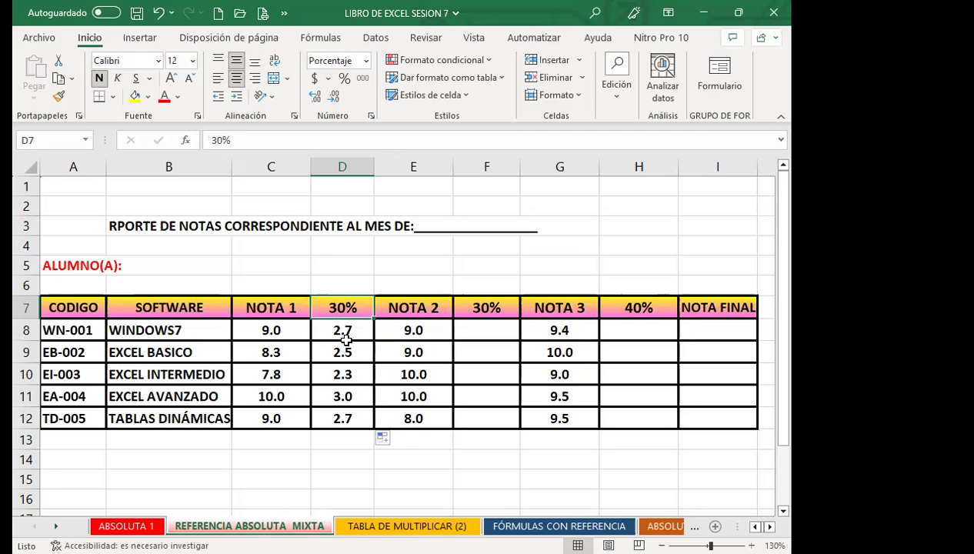
{"action": "left_click", "coordinate": [334, 330]}
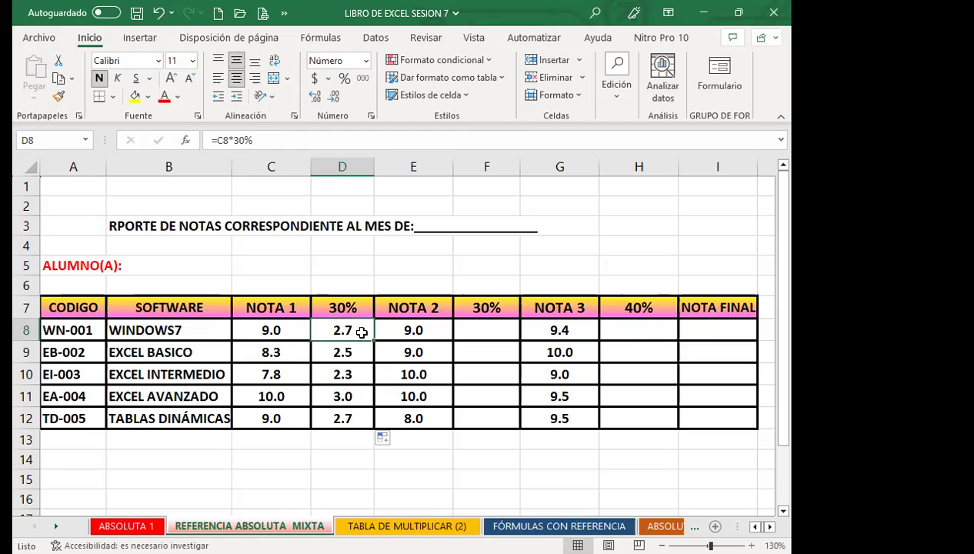
{"action": "left_click", "coordinate": [347, 304]}
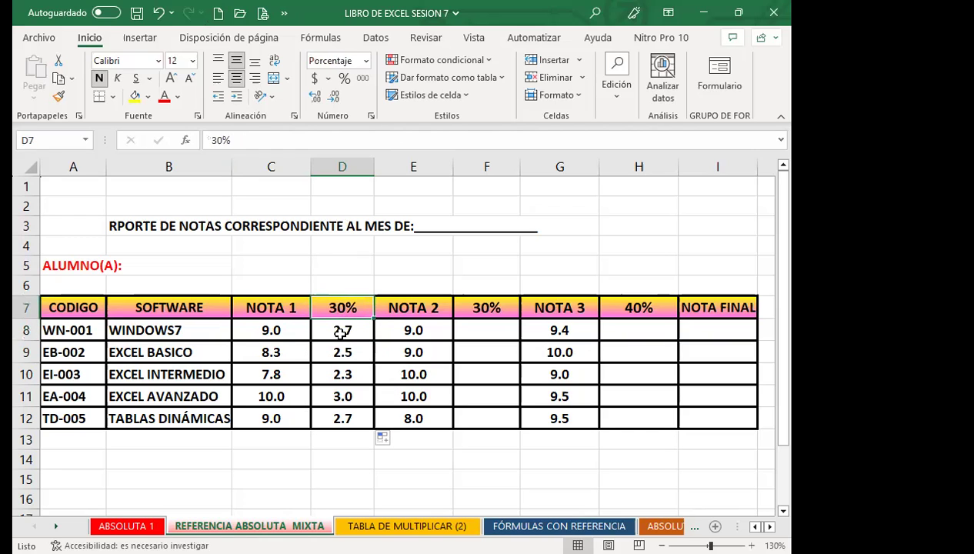
{"action": "left_click", "coordinate": [341, 332]}
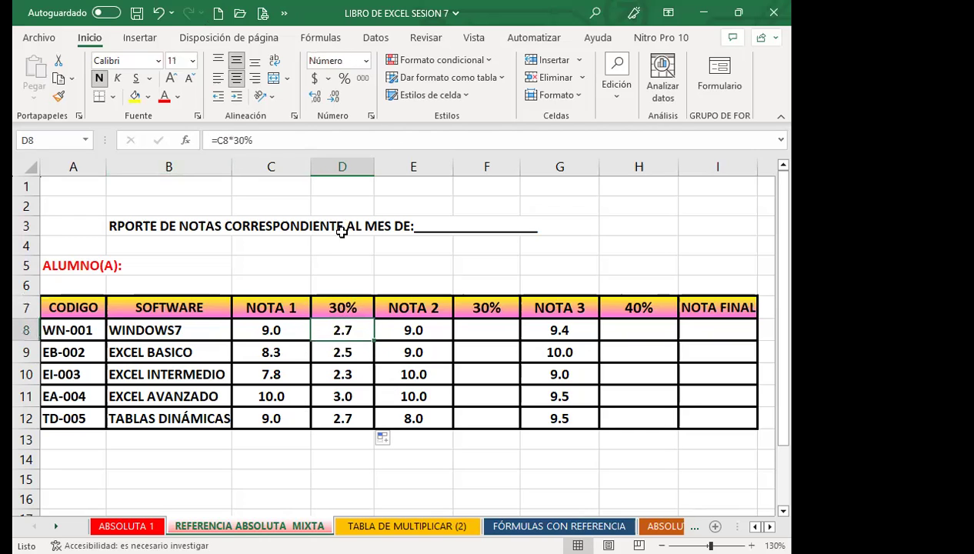
{"action": "left_click", "coordinate": [365, 352]}
{"action": "left_click", "coordinate": [361, 374]}
{"action": "left_click", "coordinate": [368, 396]}
{"action": "left_click", "coordinate": [365, 416]}
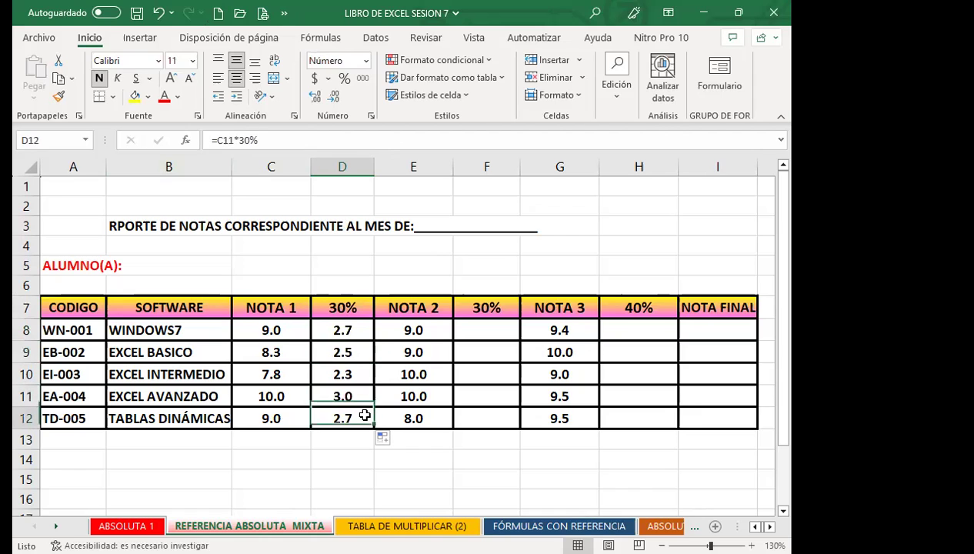
Enter =F7*E8 in F8 and fill it down to F12
{"action": "left_click", "coordinate": [490, 327]}
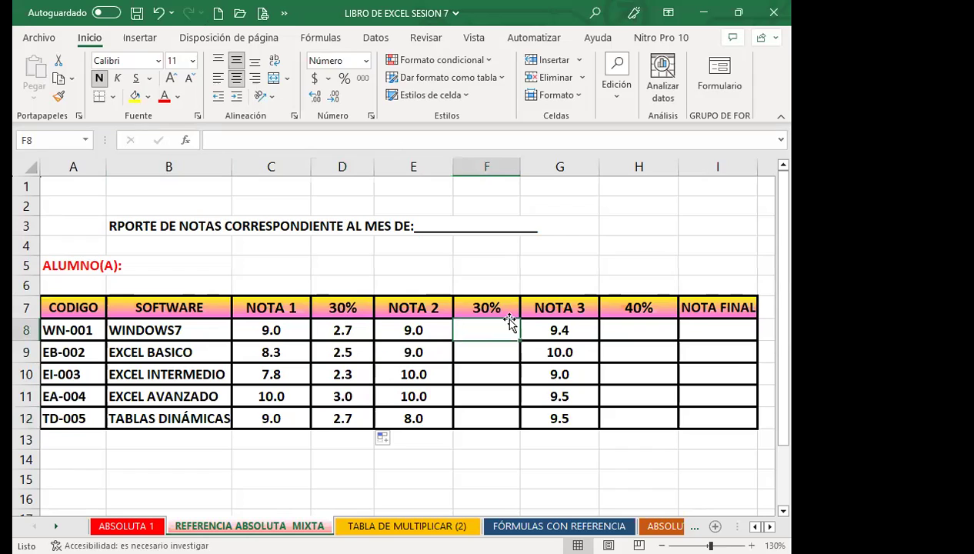
{"action": "type", "text": "="}
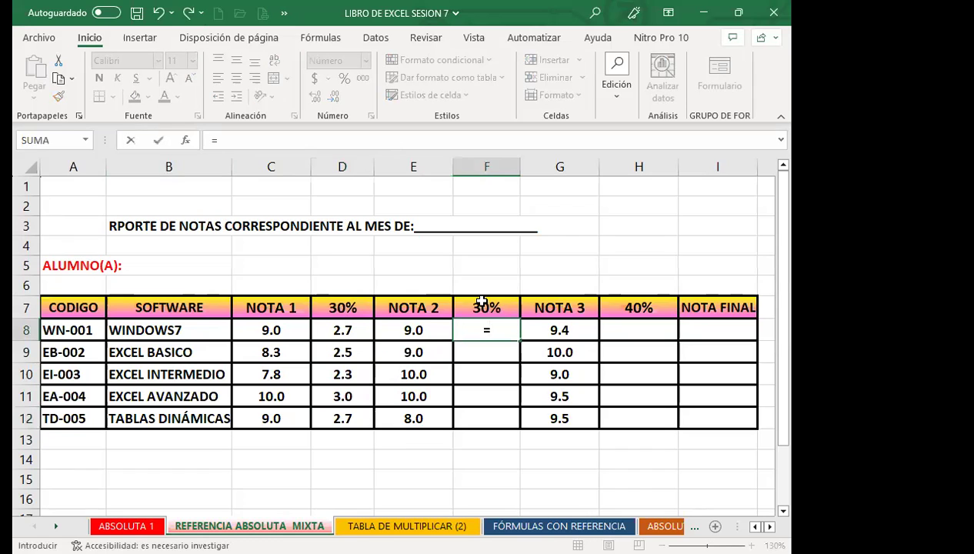
{"action": "left_click", "coordinate": [480, 302]}
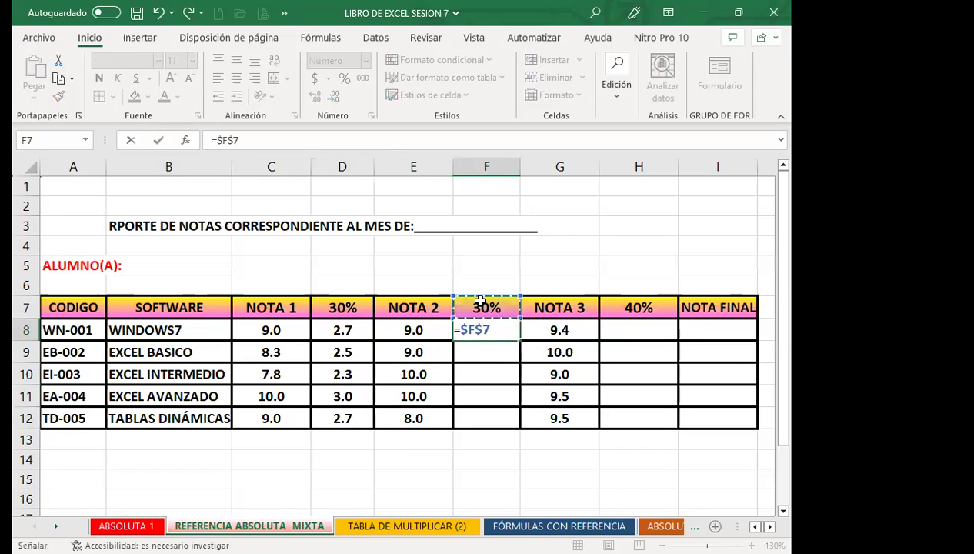
{"action": "key", "text": "F4"}
{"action": "key", "text": "F4"}
{"action": "key", "text": "F4"}
{"action": "type", "text": "*"}
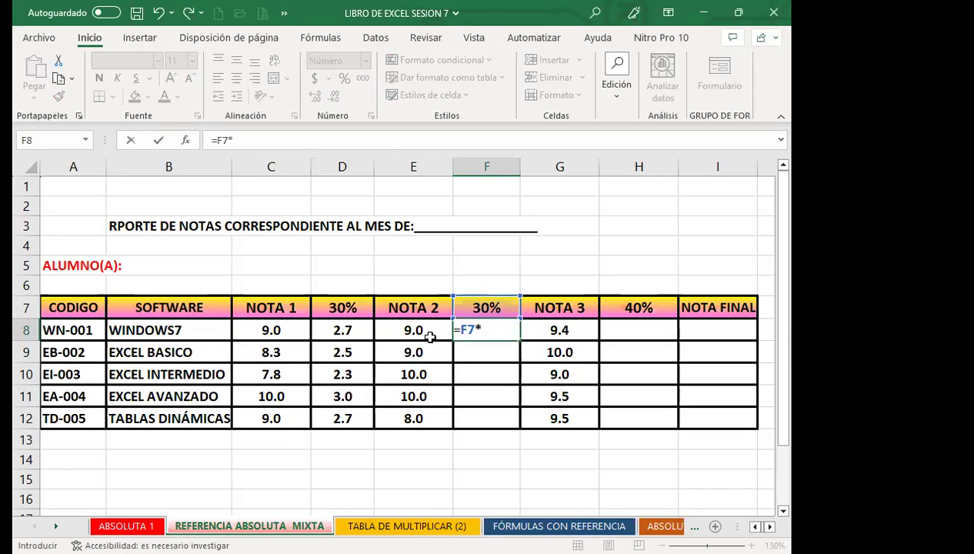
{"action": "left_click", "coordinate": [432, 332]}
{"action": "key", "text": "Return"}
{"action": "left_click", "coordinate": [478, 331]}
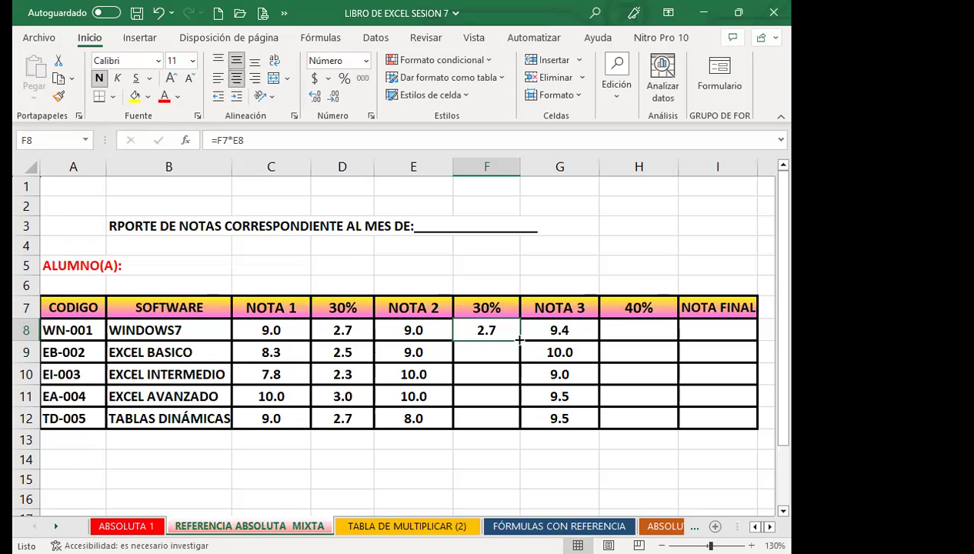
{"action": "left_click_drag", "start_coordinate": [520, 339], "coordinate": [506, 430]}
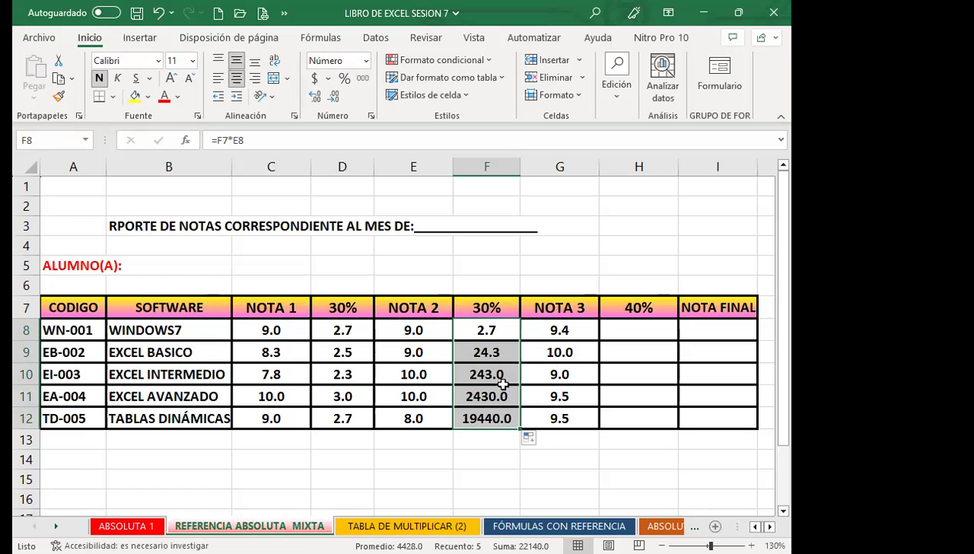
Check the copied column F formulas, whose results escalate from 2.7 to 19440.0
{"action": "left_click", "coordinate": [503, 352]}
{"action": "left_click", "coordinate": [501, 374]}
{"action": "left_click", "coordinate": [500, 397]}
{"action": "left_click", "coordinate": [500, 419]}
{"action": "left_click", "coordinate": [493, 397]}
{"action": "left_click", "coordinate": [490, 373]}
{"action": "left_click", "coordinate": [489, 308]}
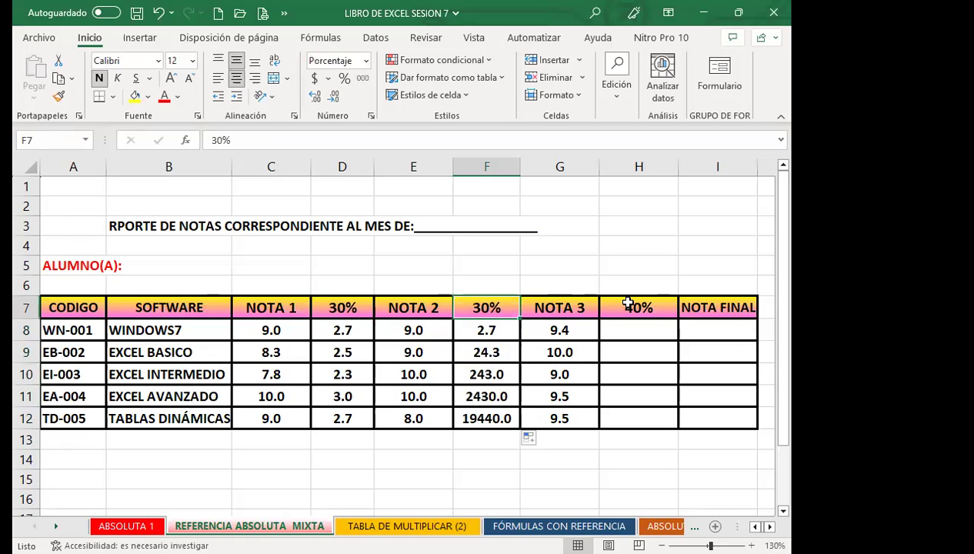
Step down through the column F formulas to see the shifting rate reference
{"action": "key", "text": "Down"}
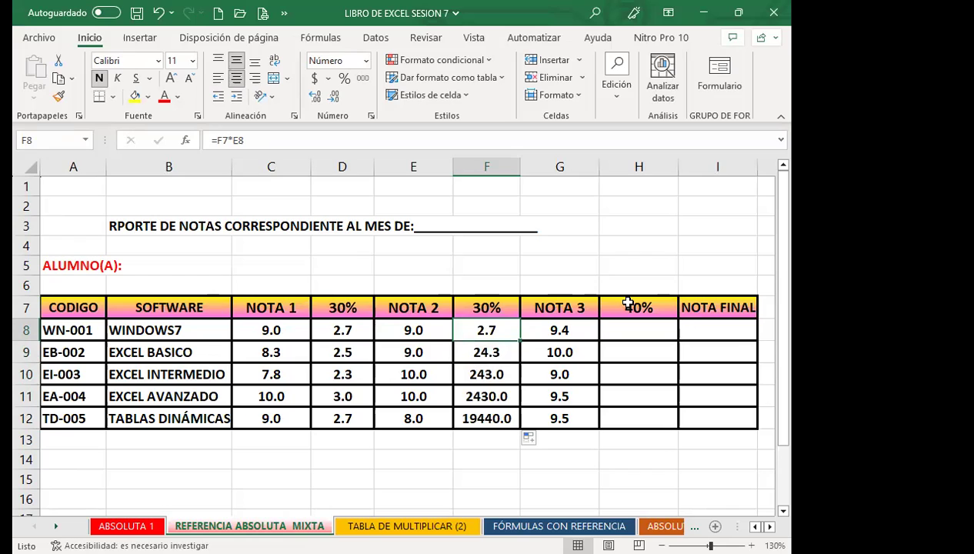
{"action": "key", "text": "Down"}
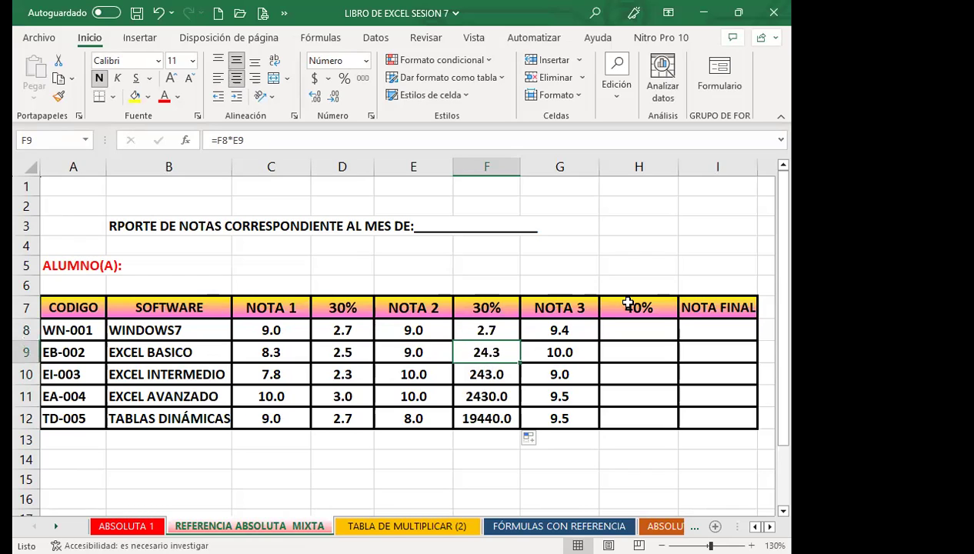
{"action": "key", "text": "Down"}
{"action": "key", "text": "Down"}
{"action": "key", "text": "Down"}
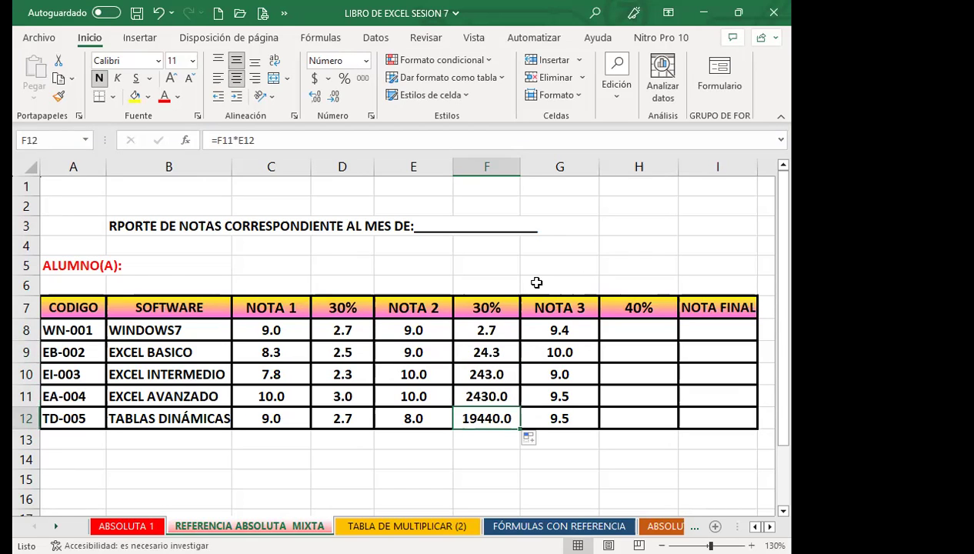
Lock F8's rate as $F$7 and refill F8:F12, giving 2.7, 2.7, 3.0, 3.0, 2.4
{"action": "left_click", "coordinate": [484, 329]}
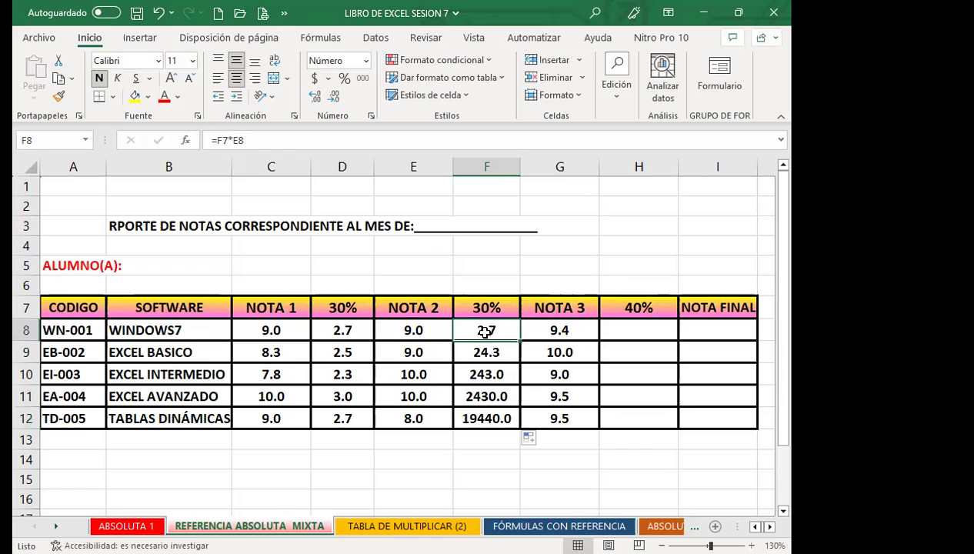
{"action": "left_click", "coordinate": [221, 140]}
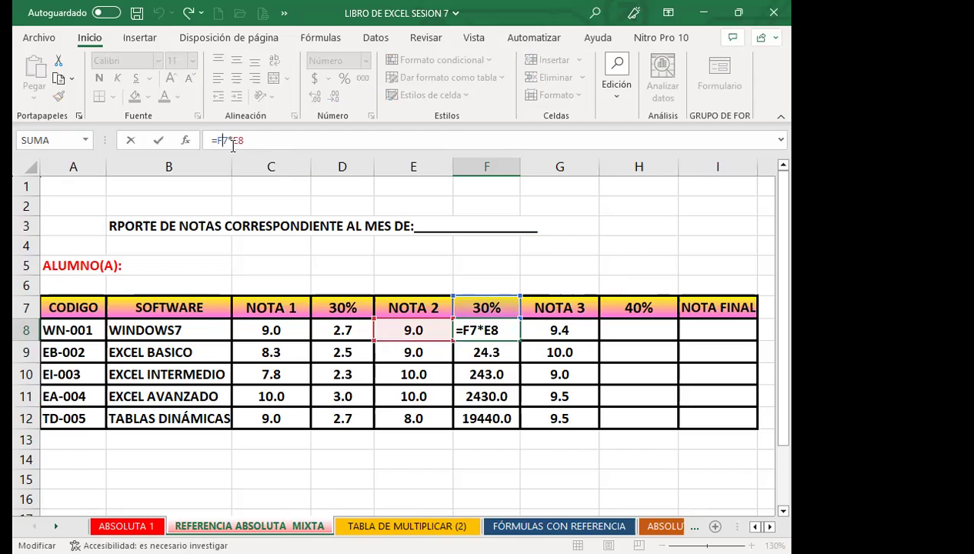
{"action": "key", "text": "F4"}
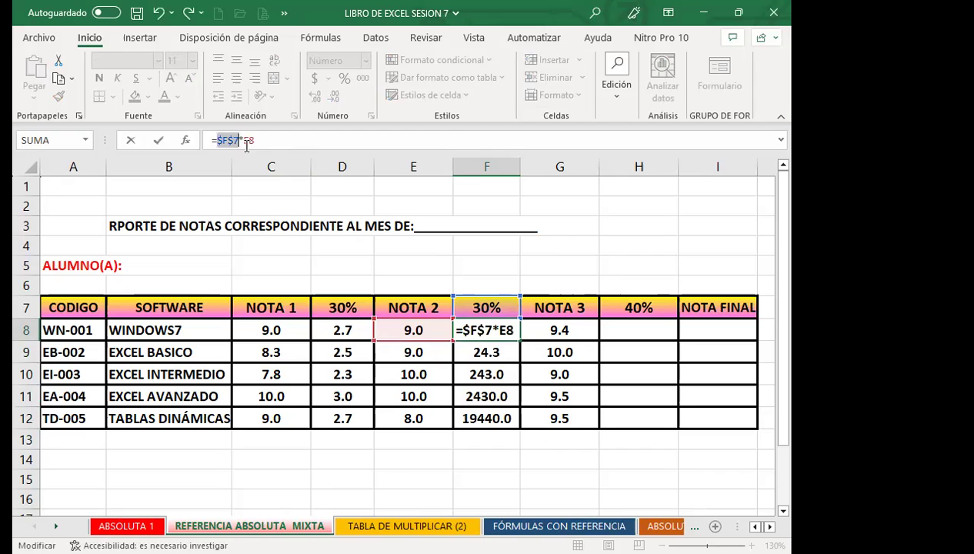
{"action": "key", "text": "Return"}
{"action": "left_click", "coordinate": [500, 330]}
{"action": "left_click_drag", "start_coordinate": [520, 340], "coordinate": [513, 422]}
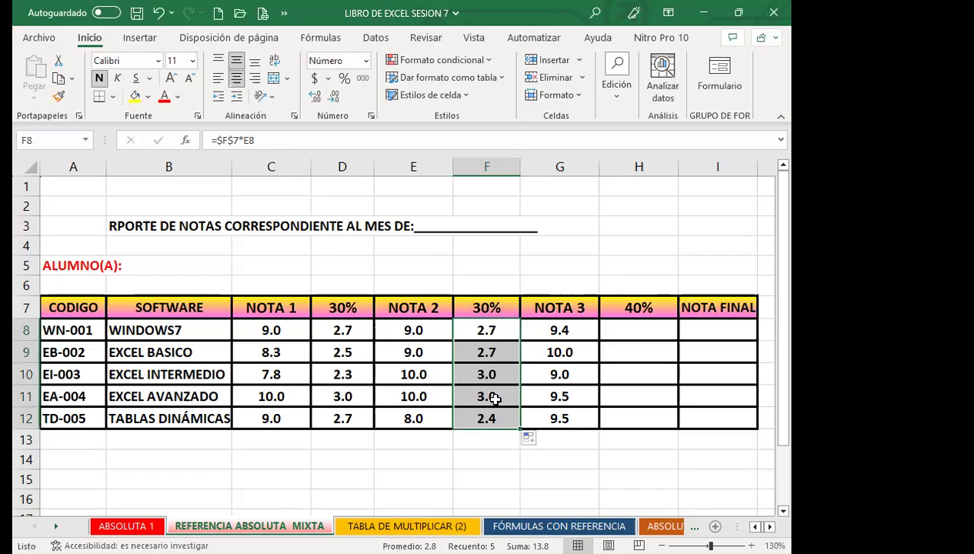
{"action": "left_click", "coordinate": [492, 395]}
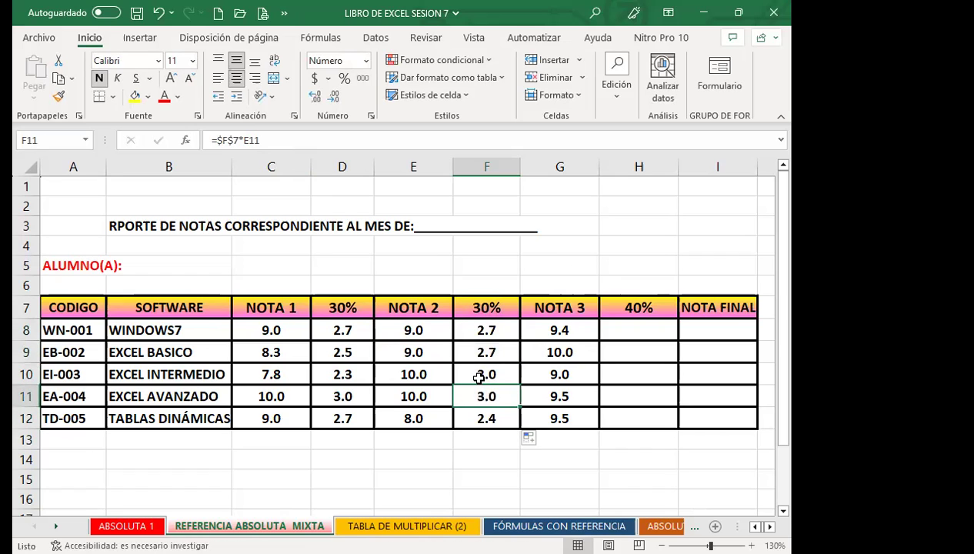
Compare the D8 formula with the corrected F8 formula
{"action": "left_click", "coordinate": [337, 331]}
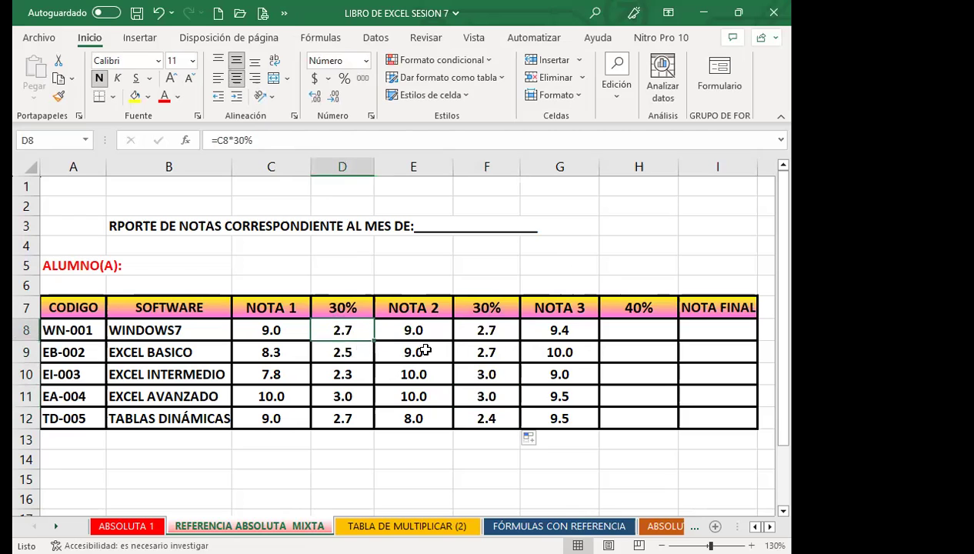
{"action": "left_click", "coordinate": [486, 331]}
{"action": "left_click", "coordinate": [337, 330]}
{"action": "left_click", "coordinate": [482, 329]}
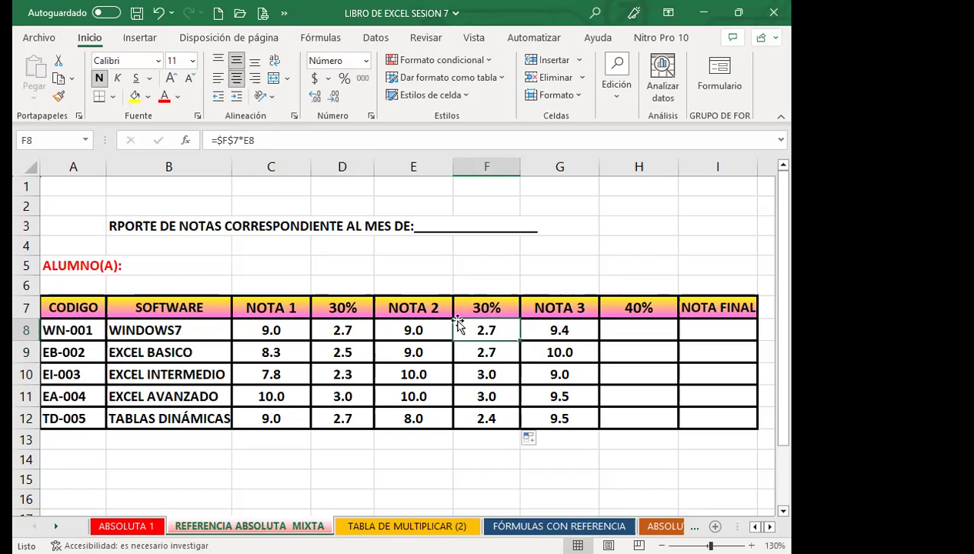
Change F7 to 20% and D7 to 40%, confirming D8 still uses =C8*30%
{"action": "left_click", "coordinate": [497, 305]}
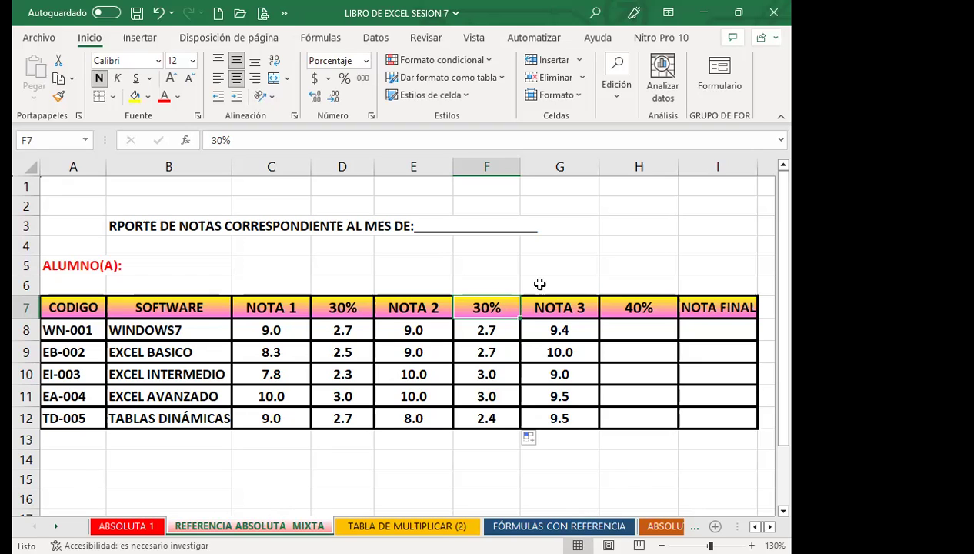
{"action": "type", "text": "20"}
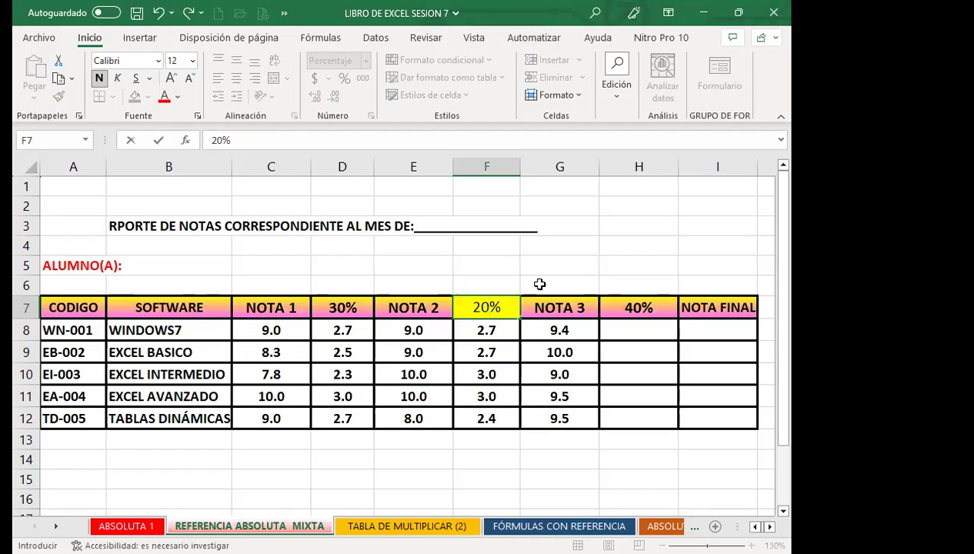
{"action": "key", "text": "Return"}
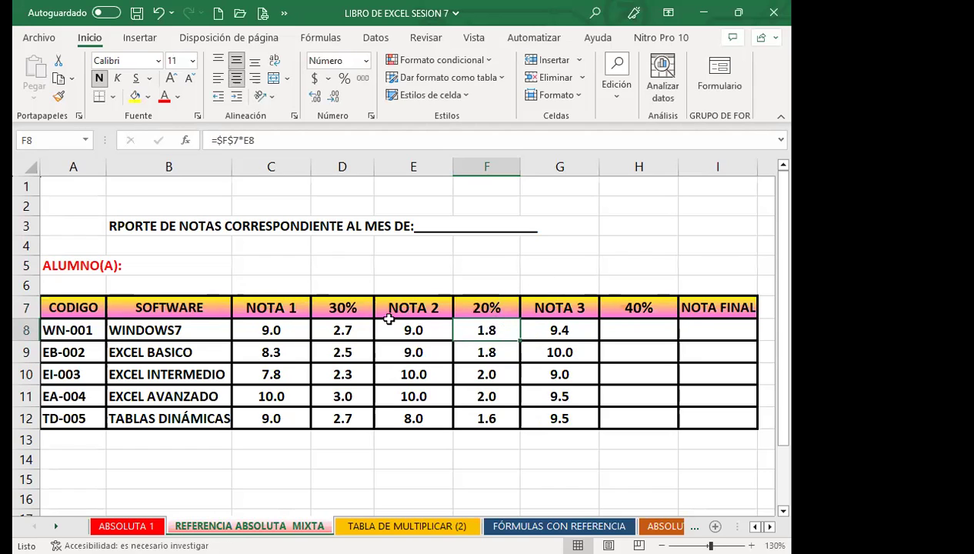
{"action": "left_click", "coordinate": [346, 305]}
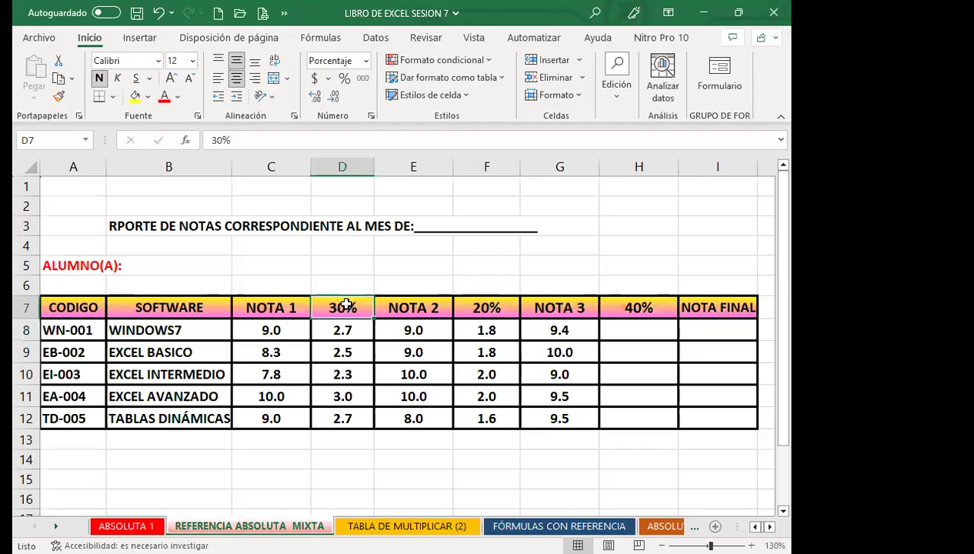
{"action": "left_click", "coordinate": [229, 136]}
{"action": "key", "text": "BackSpace"}
{"action": "type", "text": "4"}
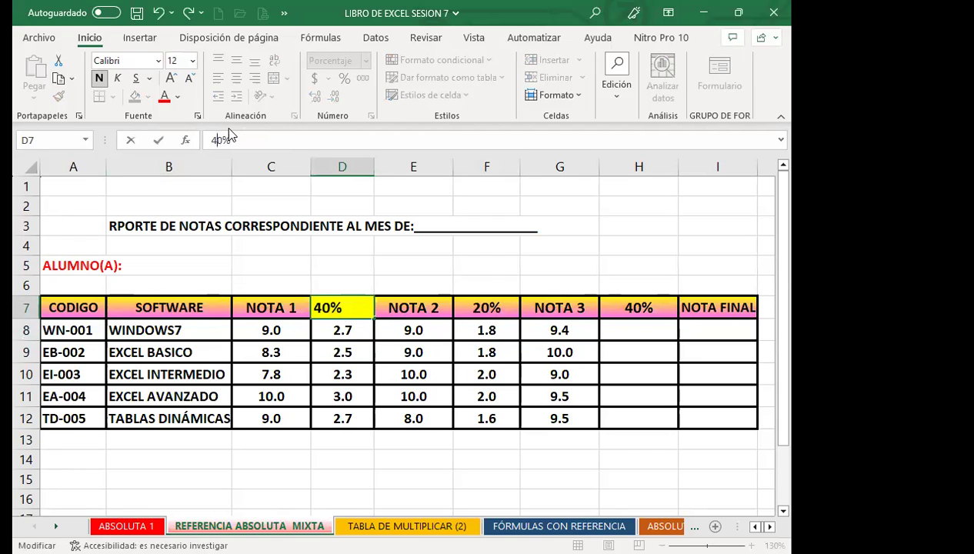
{"action": "key", "text": "Return"}
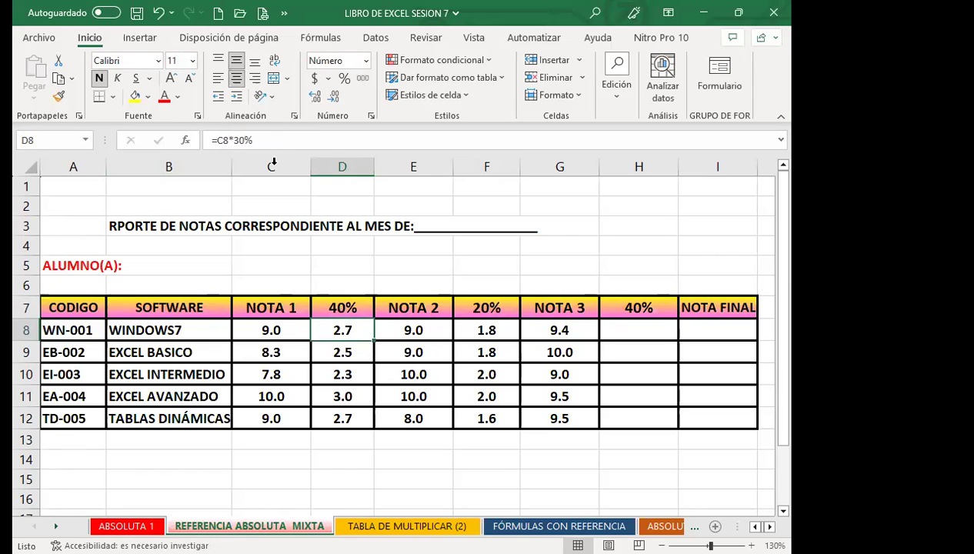
{"action": "left_click", "coordinate": [244, 140]}
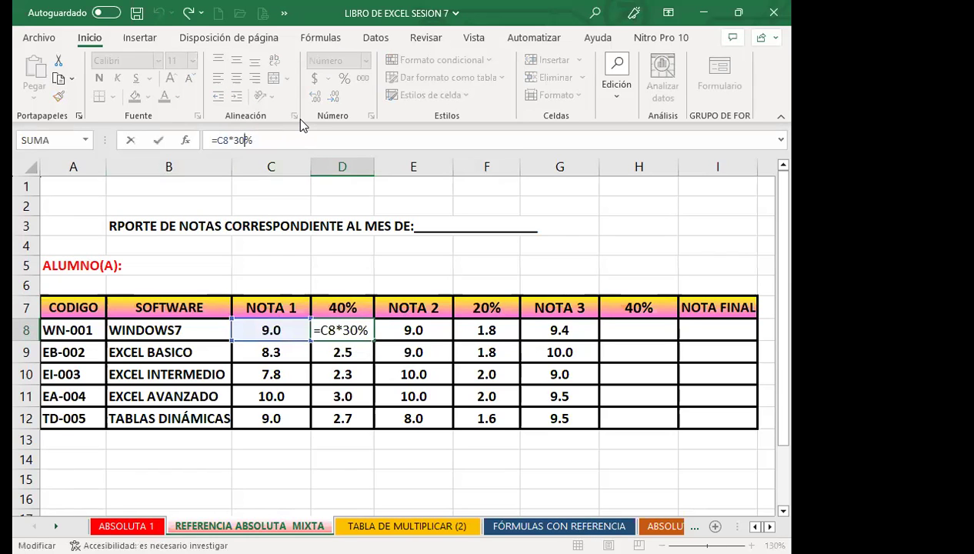
{"action": "left_click", "coordinate": [353, 329]}
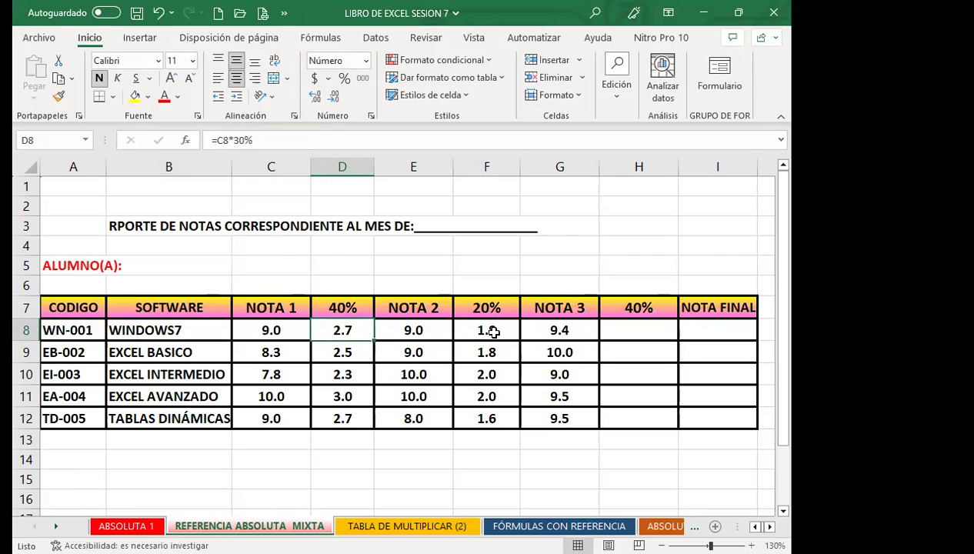
Set both the F7 weight and the D7 header back to 30%
{"action": "left_click", "coordinate": [500, 308]}
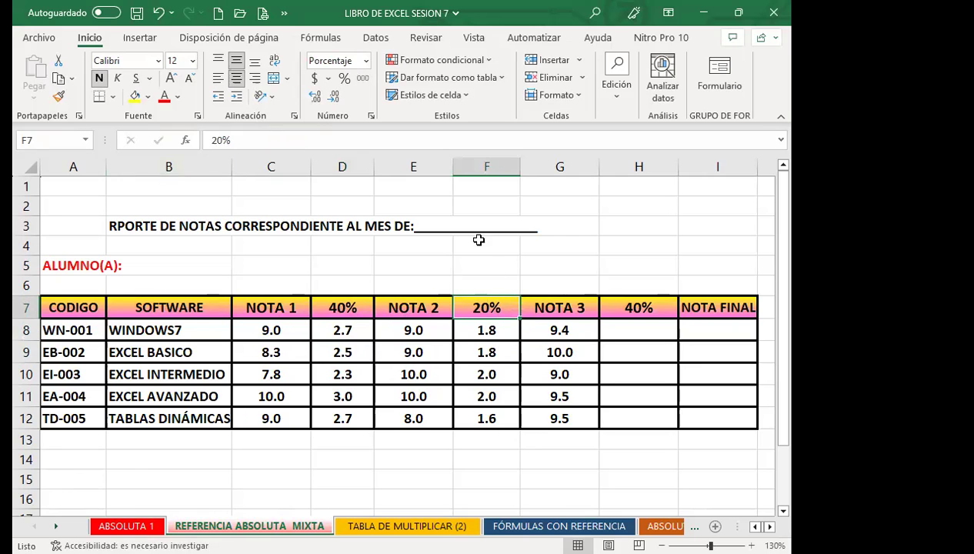
{"action": "double_click", "coordinate": [483, 307]}
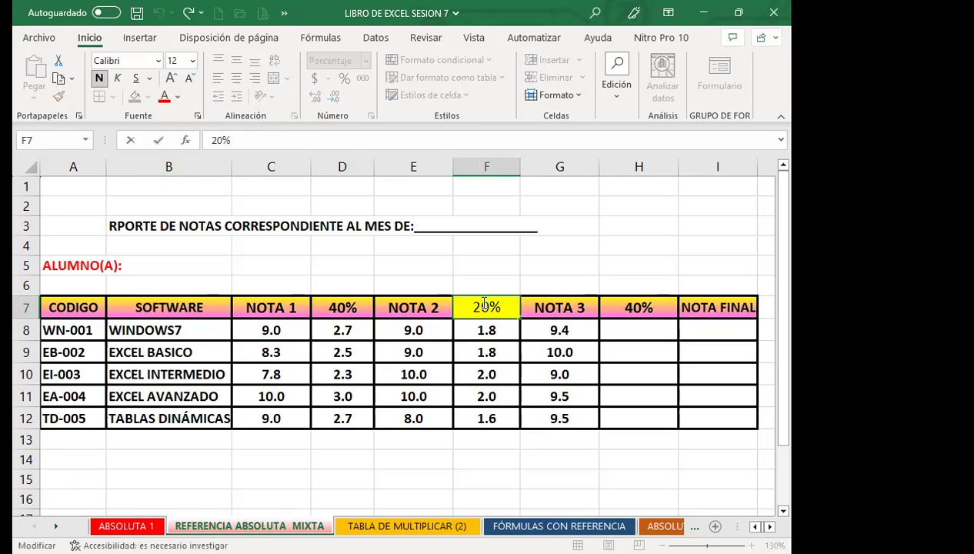
{"action": "key", "text": "BackSpace"}
{"action": "type", "text": "3"}
{"action": "key", "text": "Return"}
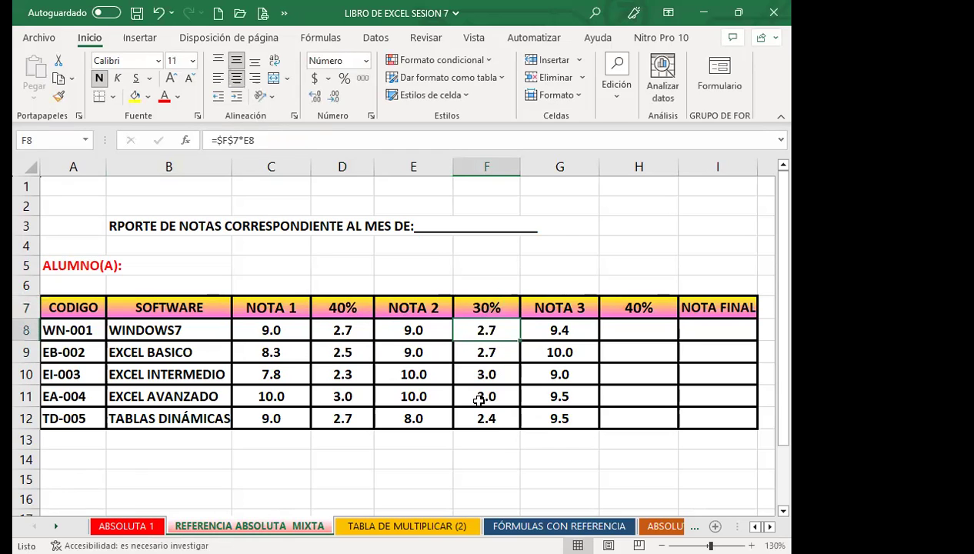
{"action": "left_click", "coordinate": [337, 305]}
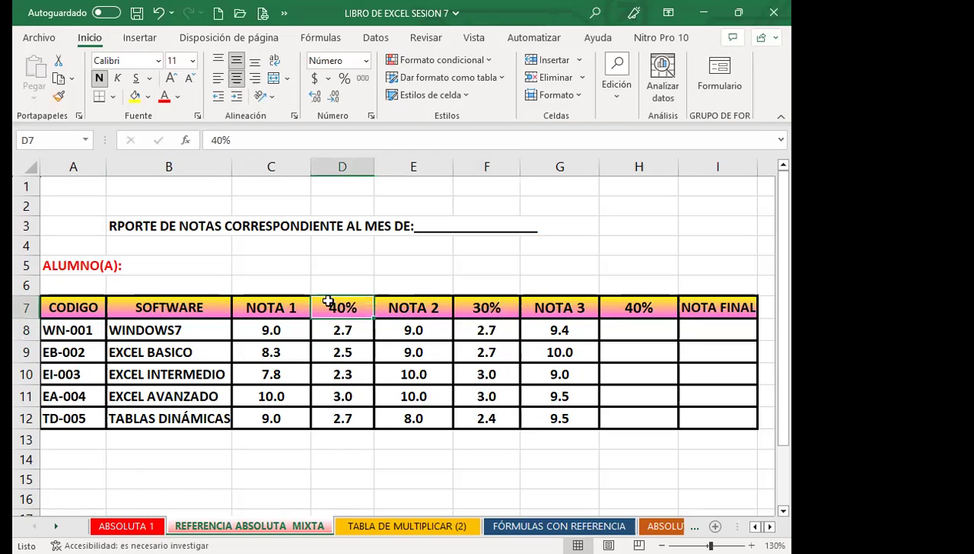
{"action": "left_click", "coordinate": [220, 140]}
{"action": "key", "text": "BackSpace"}
{"action": "type", "text": "3"}
{"action": "key", "text": "Return"}
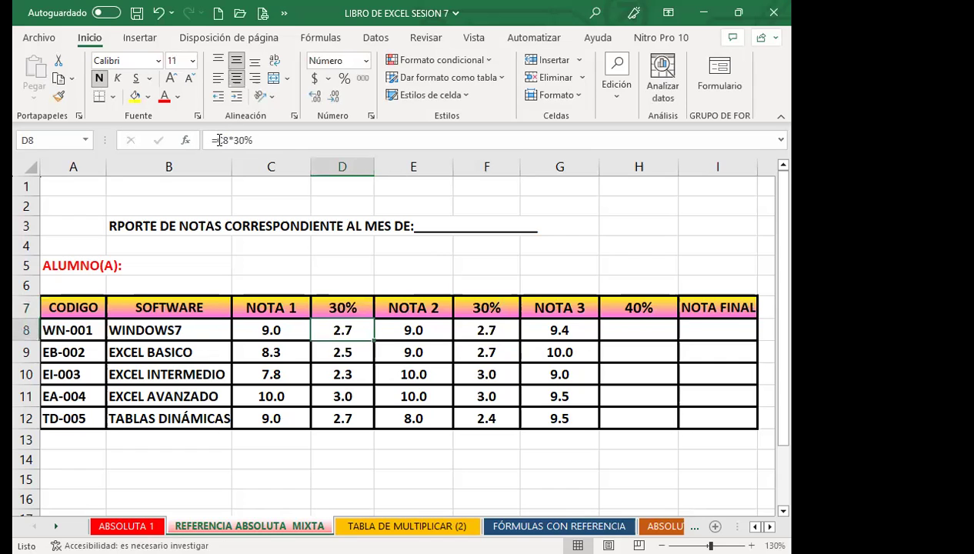
{"action": "left_click", "coordinate": [342, 306]}
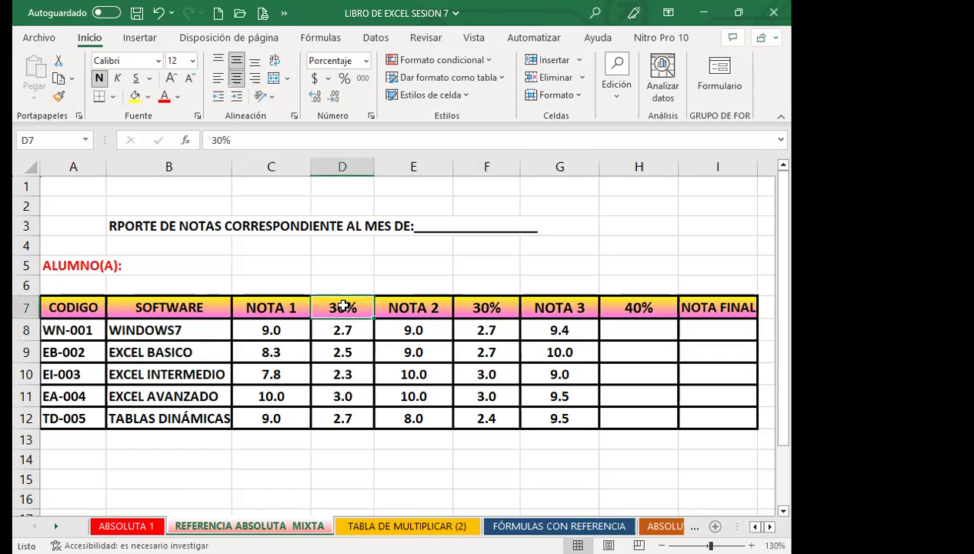
Undo the accidental clearing of D7, then recheck D8, F7 and F8's =$F$7*E8
{"action": "key", "text": "Delete"}
{"action": "left_click", "coordinate": [348, 332]}
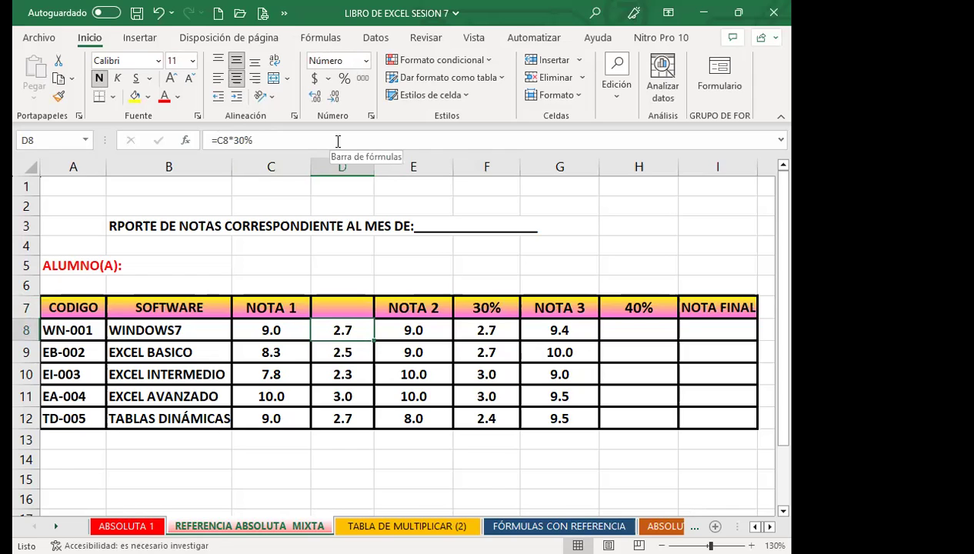
{"action": "key", "text": "ctrl+z"}
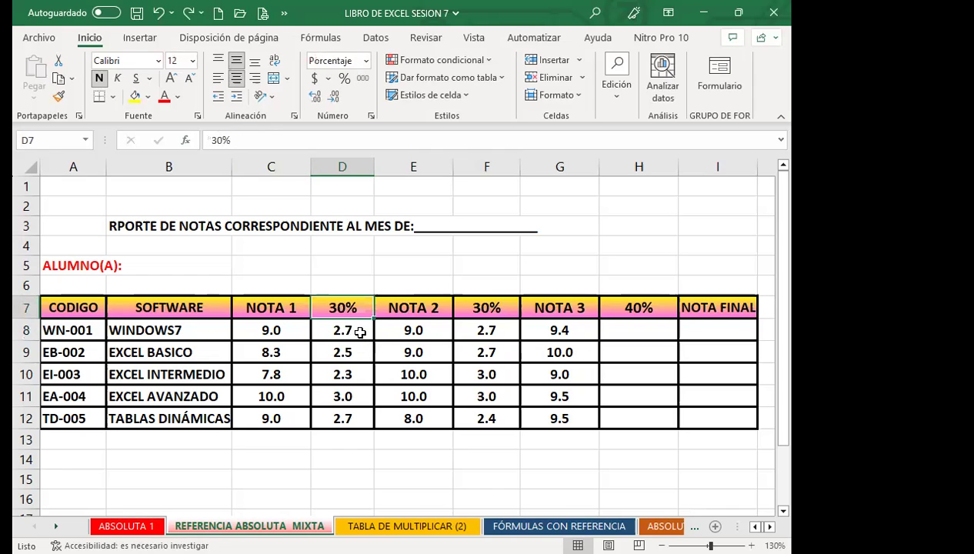
{"action": "left_click", "coordinate": [358, 331]}
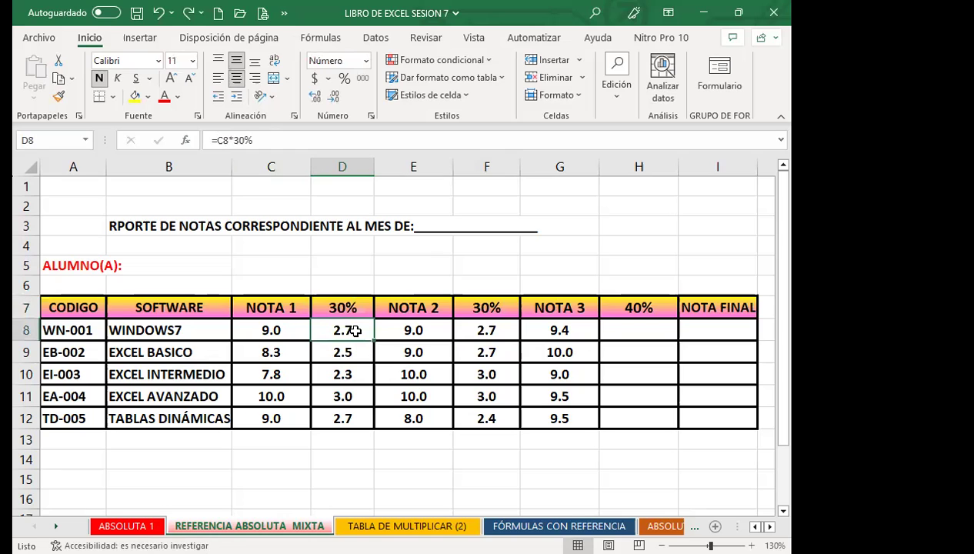
{"action": "left_click", "coordinate": [350, 305]}
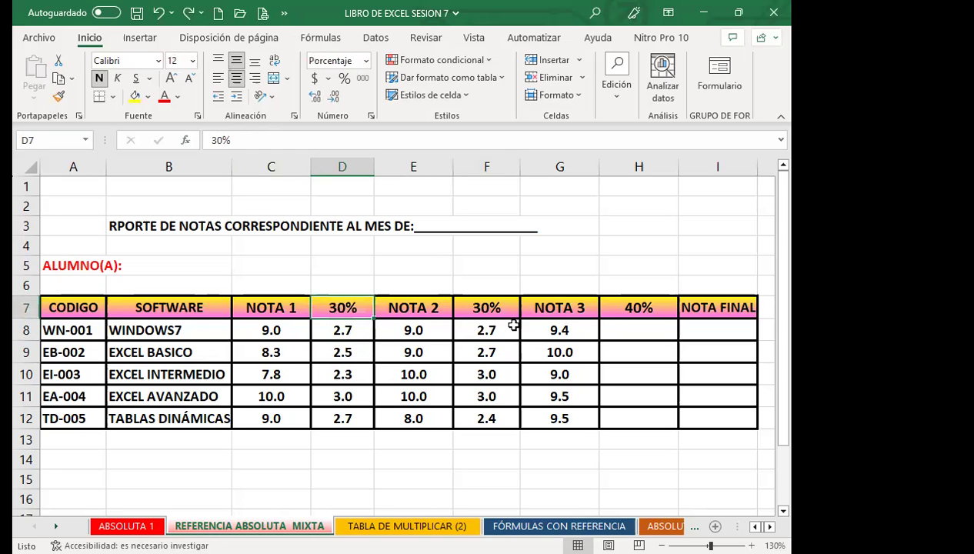
{"action": "left_click", "coordinate": [493, 308]}
{"action": "left_click", "coordinate": [498, 330]}
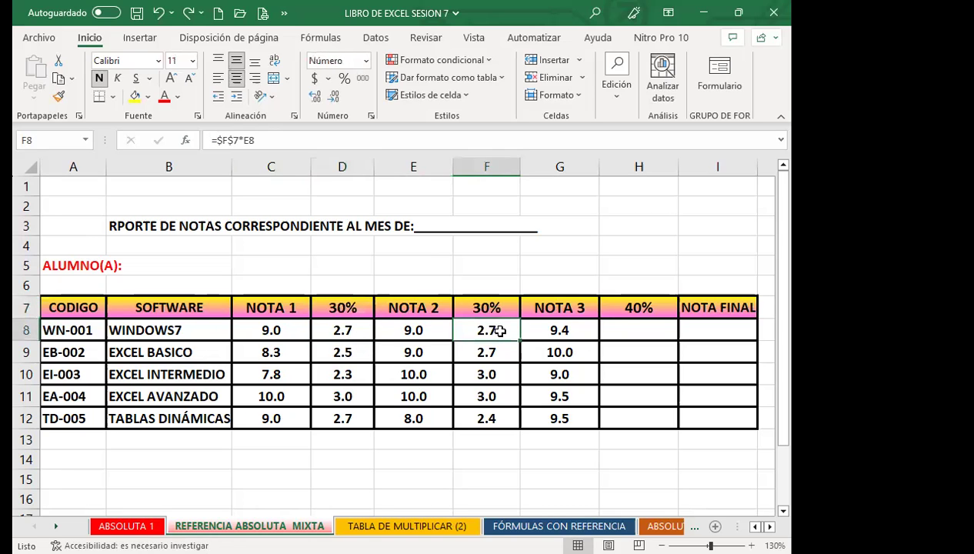
Start H8's formula as $G8 times the H7 weight, locking G8's column
{"action": "left_click", "coordinate": [638, 327]}
{"action": "type", "text": "="}
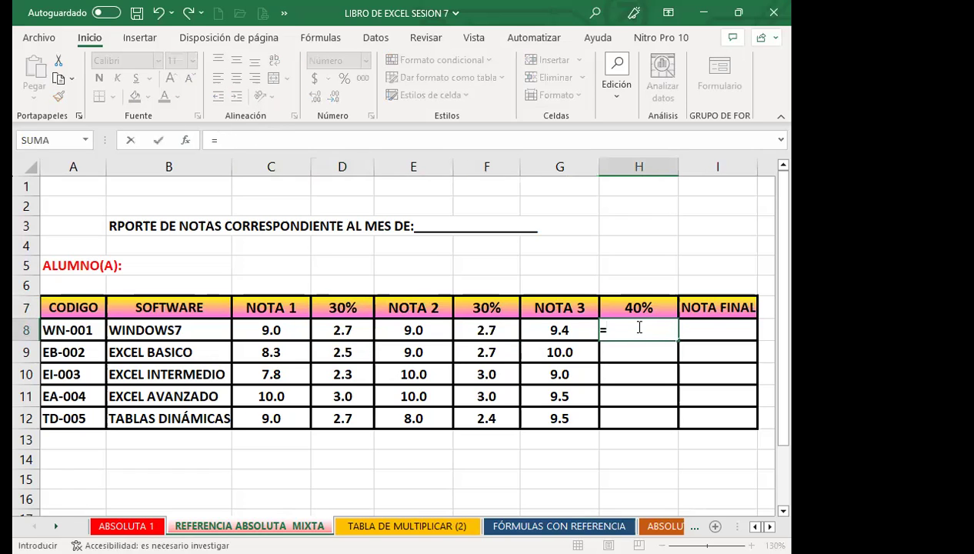
{"action": "left_click", "coordinate": [591, 324]}
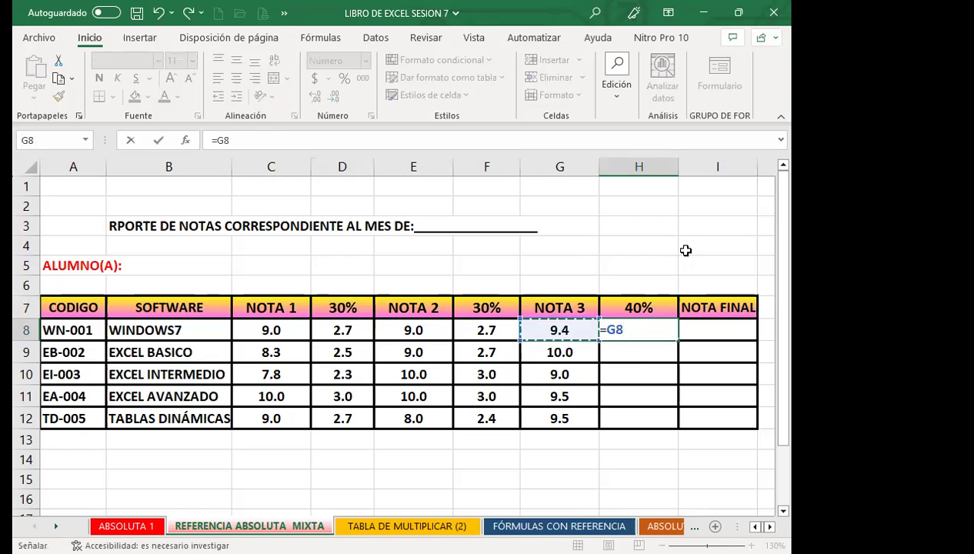
{"action": "key", "text": "F4"}
{"action": "key", "text": "F4"}
{"action": "key", "text": "F4"}
{"action": "type", "text": "*"}
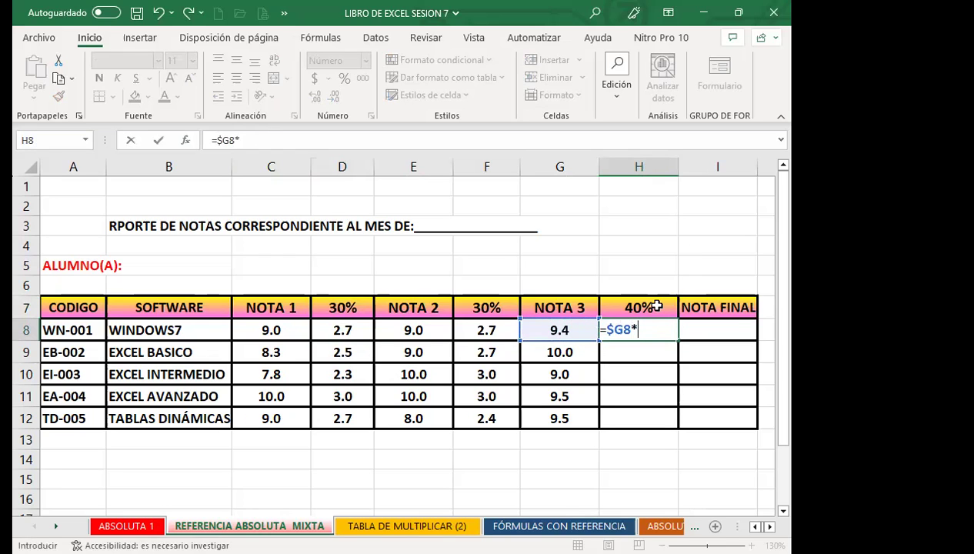
{"action": "left_click", "coordinate": [657, 307]}
{"action": "key", "text": "F4"}
{"action": "key", "text": "F4"}
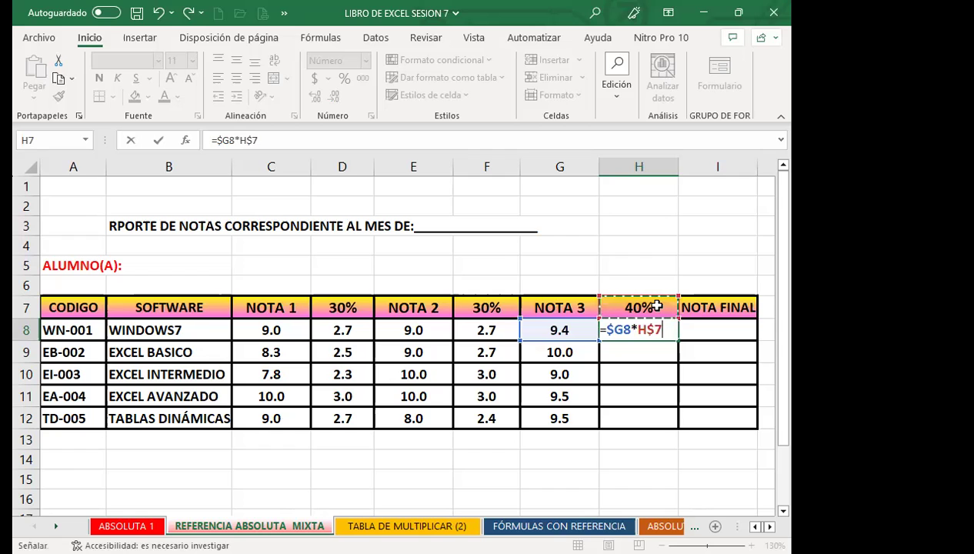
{"action": "key", "text": "F4"}
{"action": "key", "text": "F4"}
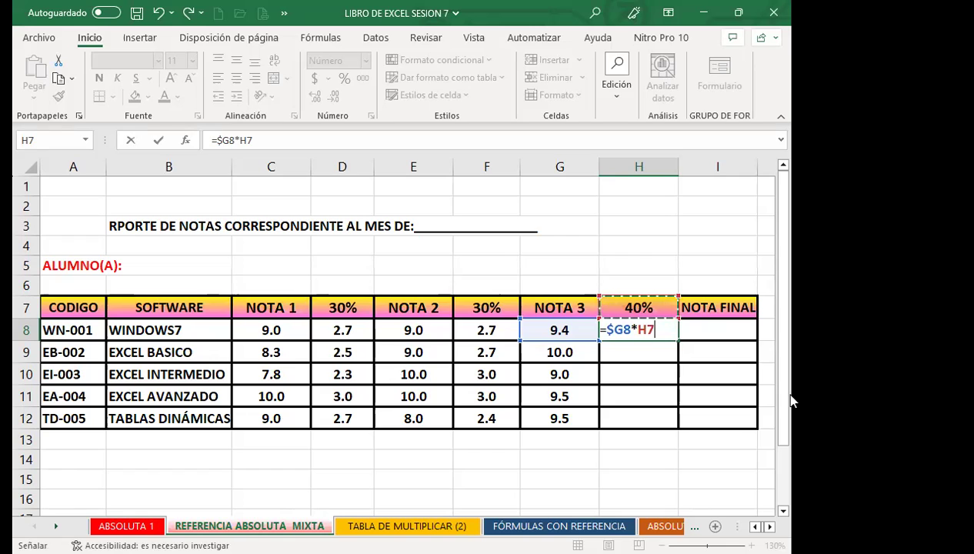
Dismiss the accidentally opened dialog, set H$7, and commit =$G8*H$7 showing 3.8
{"action": "key", "text": "F5"}
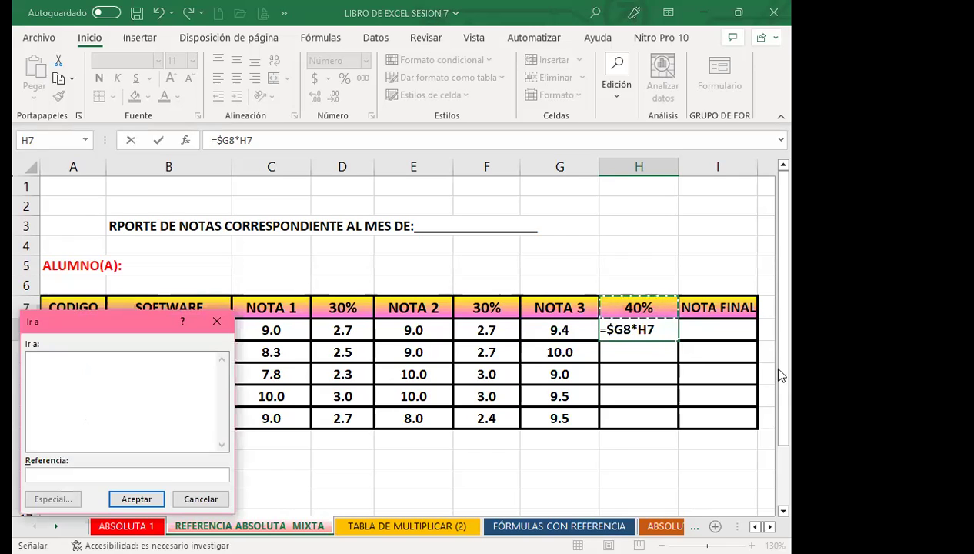
{"action": "left_click", "coordinate": [222, 318]}
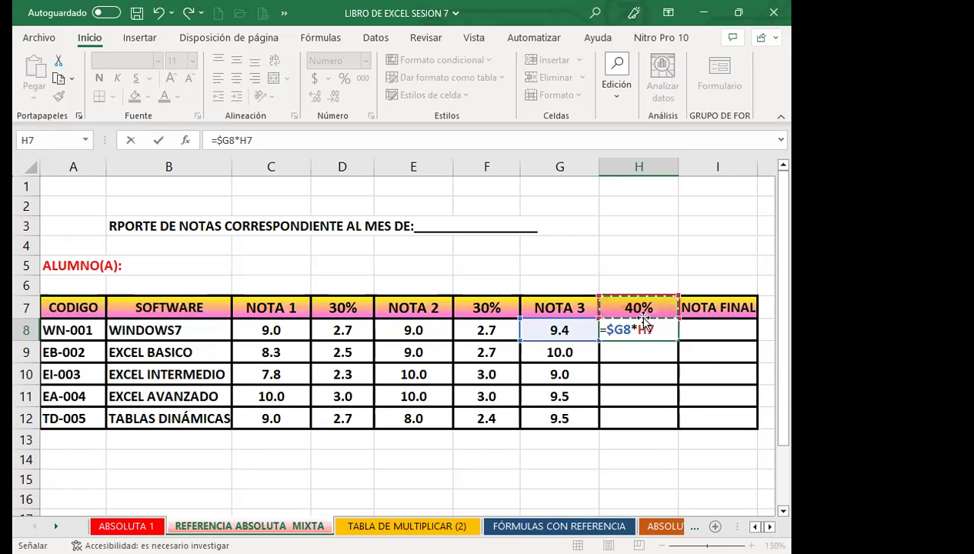
{"action": "left_click", "coordinate": [645, 329]}
{"action": "key", "text": "F4"}
{"action": "key", "text": "F4"}
{"action": "key", "text": "F4"}
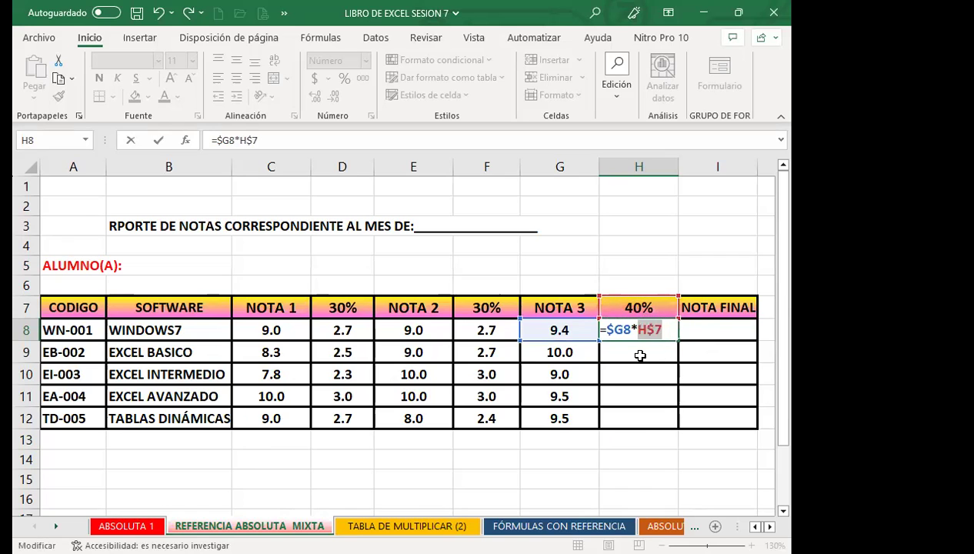
{"action": "key", "text": "F4"}
{"action": "key", "text": "F4"}
{"action": "key", "text": "F4"}
{"action": "key", "text": "Return"}
{"action": "left_click", "coordinate": [638, 331]}
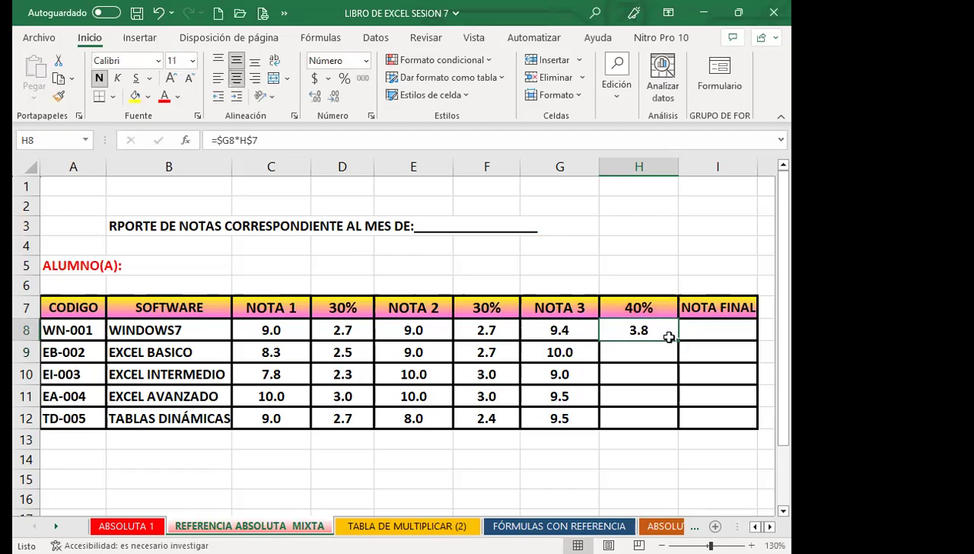
{"action": "left_click_drag", "start_coordinate": [676, 341], "coordinate": [669, 424]}
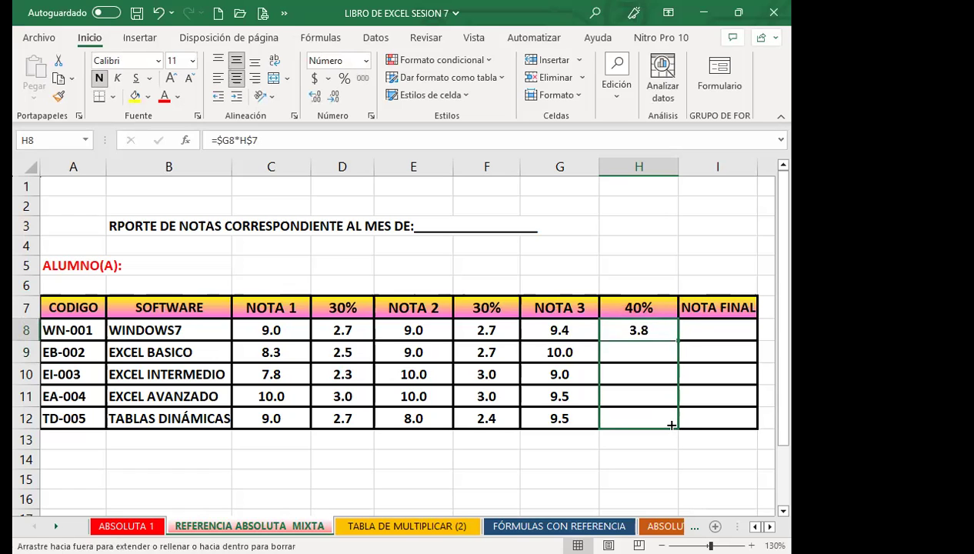
{"action": "left_click", "coordinate": [654, 338]}
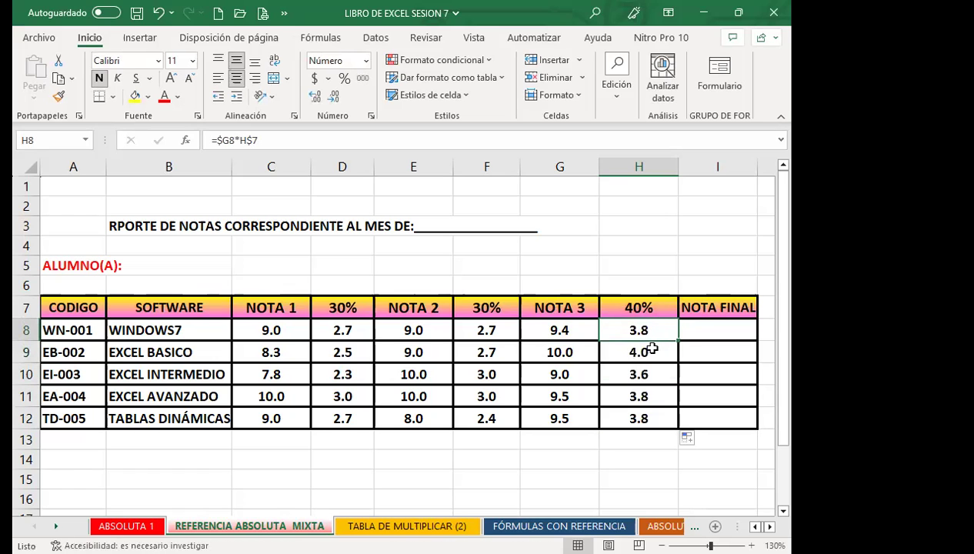
{"action": "left_click", "coordinate": [650, 354]}
{"action": "left_click", "coordinate": [650, 374]}
{"action": "left_click", "coordinate": [650, 396]}
{"action": "left_click", "coordinate": [647, 419]}
{"action": "left_click", "coordinate": [563, 332]}
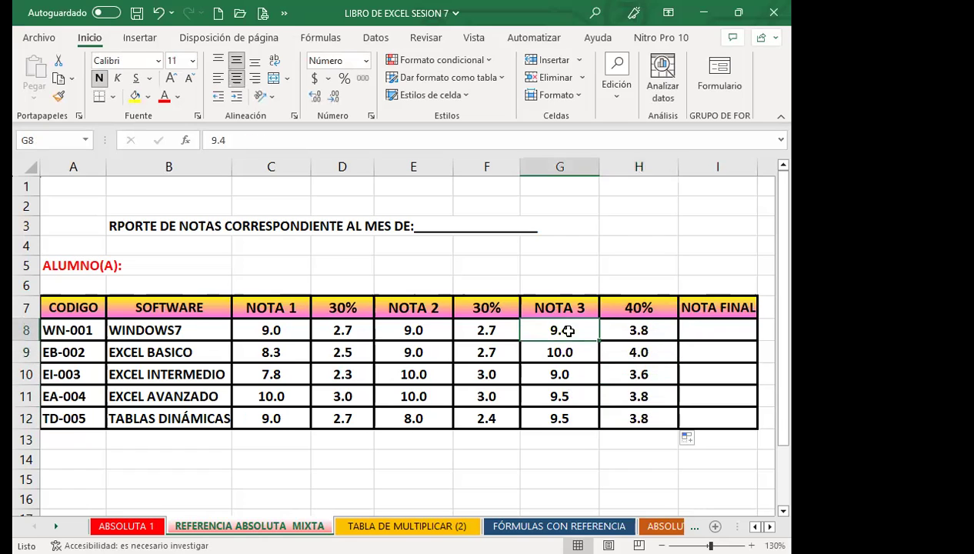
{"action": "left_click", "coordinate": [653, 333]}
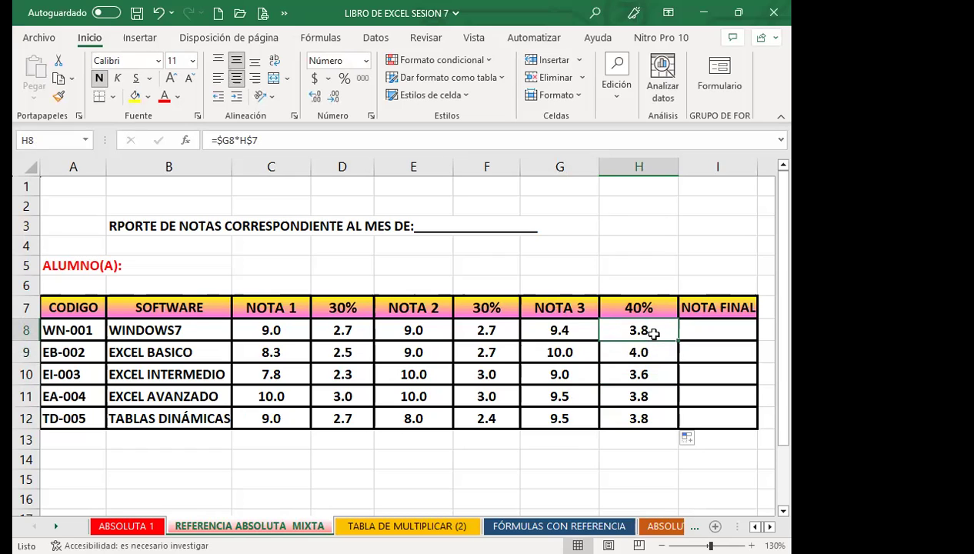
{"action": "left_click", "coordinate": [327, 326]}
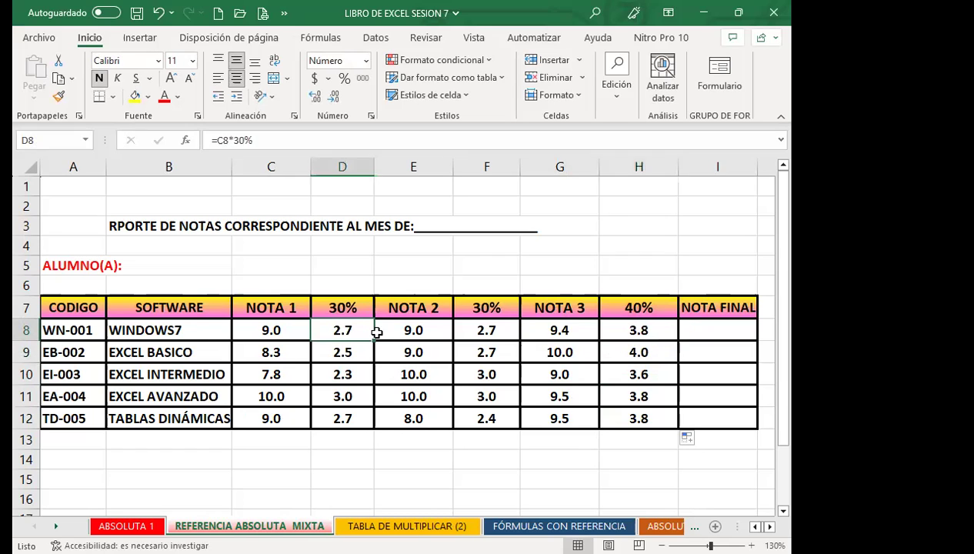
{"action": "left_click", "coordinate": [493, 336]}
{"action": "left_click", "coordinate": [603, 328]}
{"action": "left_click", "coordinate": [460, 323]}
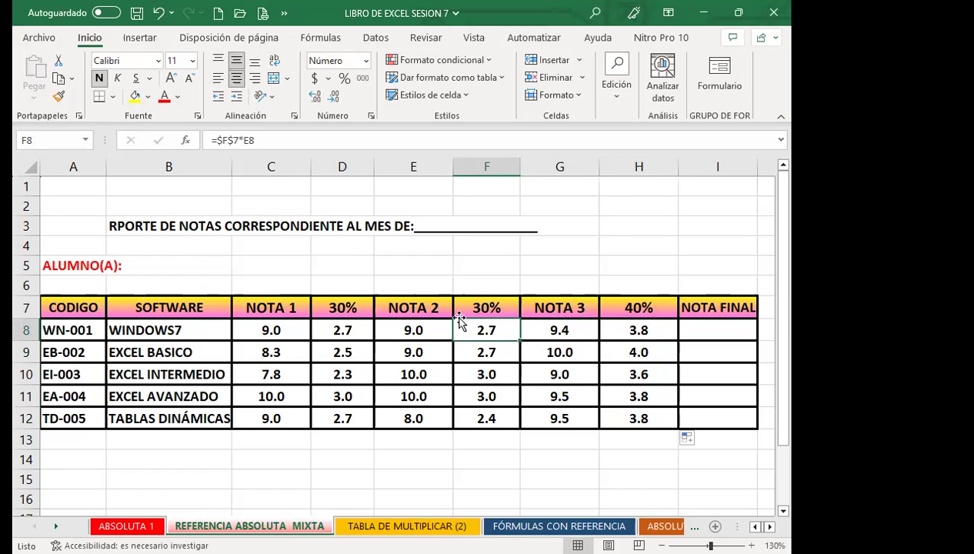
{"action": "left_click", "coordinate": [358, 307]}
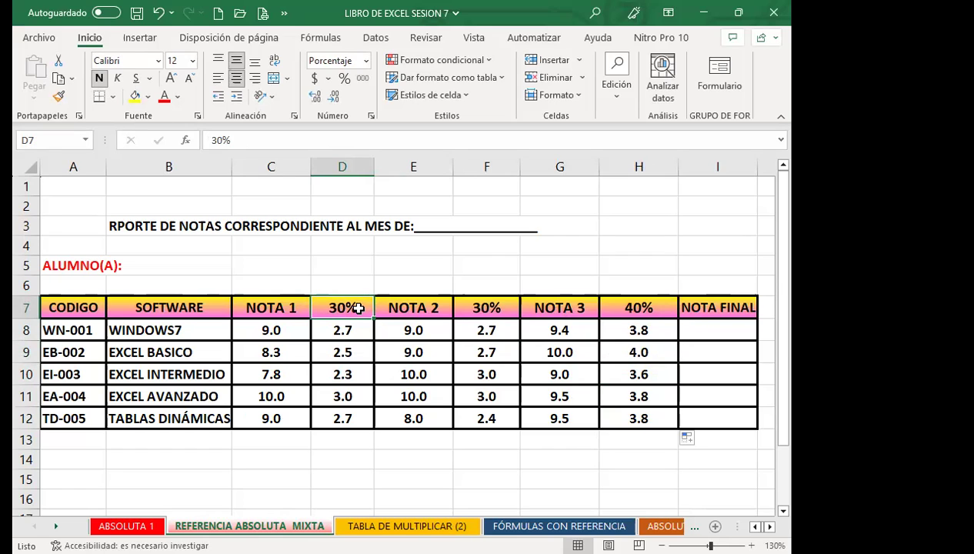
Enter =D8+F8+H8 in I8 and fill to I12, giving 9.2, 9.2, 8.9, 9.8, 8.9
{"action": "left_click", "coordinate": [735, 324]}
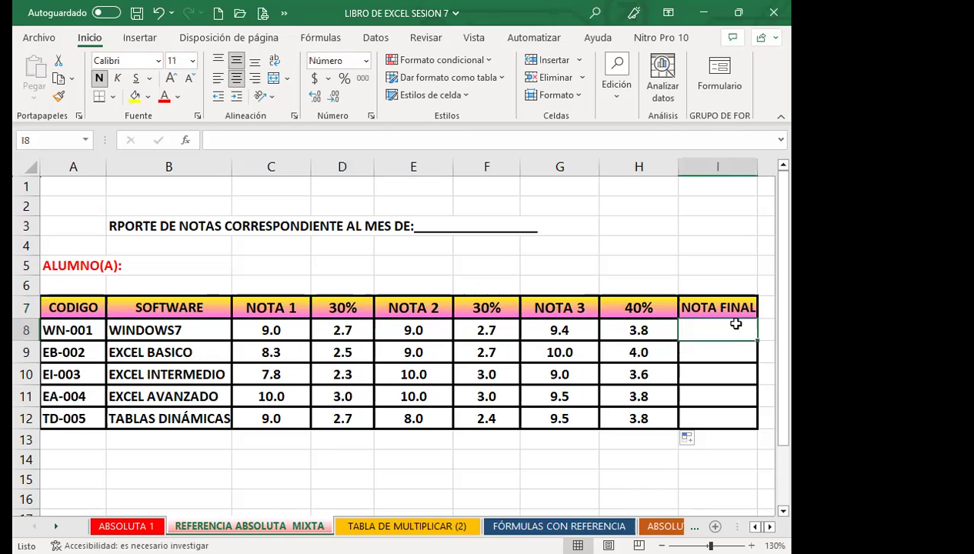
{"action": "type", "text": "="}
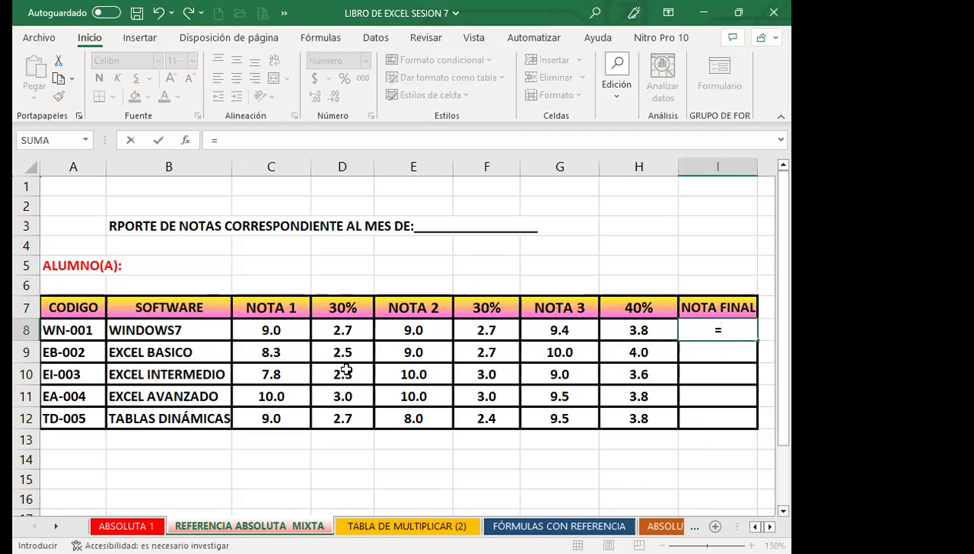
{"action": "left_click", "coordinate": [340, 330]}
{"action": "type", "text": "+"}
{"action": "left_click", "coordinate": [482, 327]}
{"action": "type", "text": "+"}
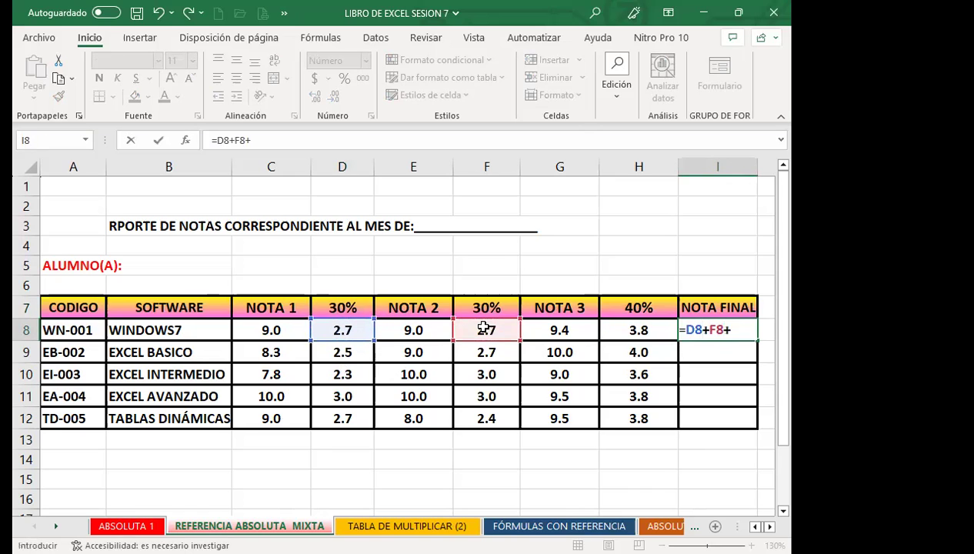
{"action": "left_click", "coordinate": [627, 331]}
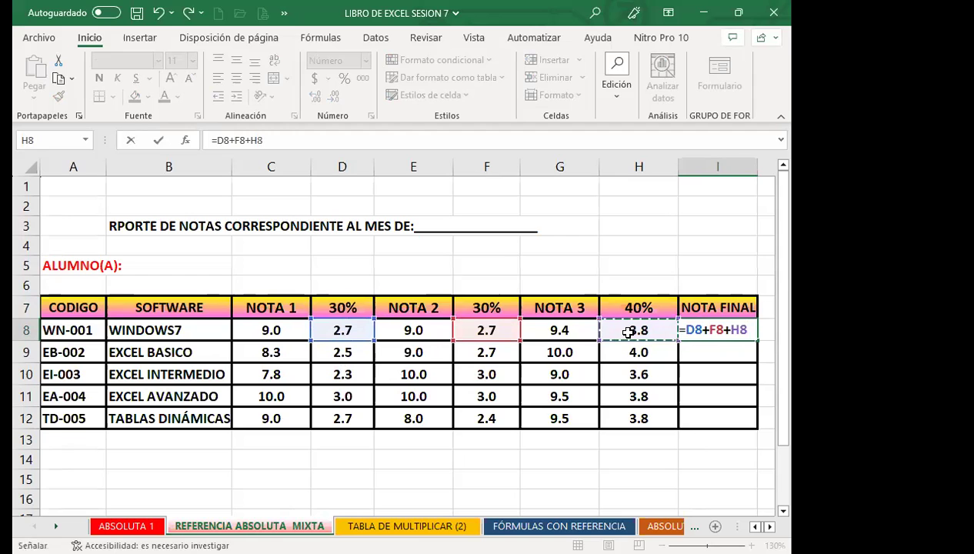
{"action": "key", "text": "Return"}
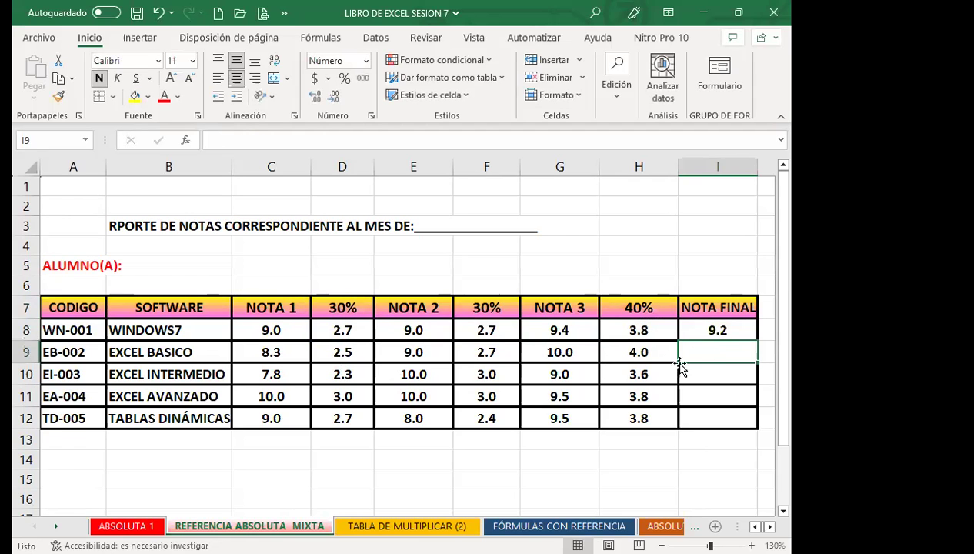
{"action": "left_click", "coordinate": [688, 329]}
{"action": "left_click_drag", "start_coordinate": [756, 341], "coordinate": [753, 422]}
{"action": "left_click", "coordinate": [712, 330]}
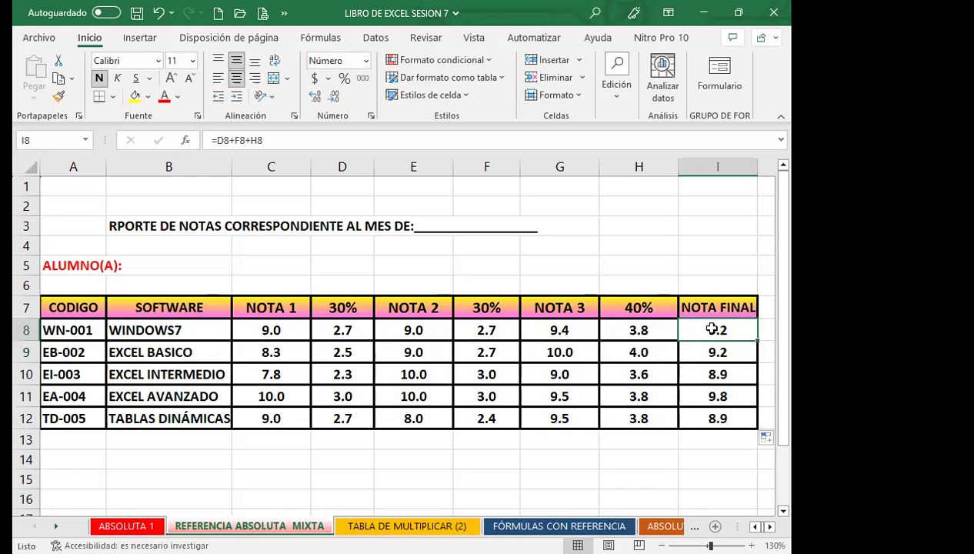
{"action": "left_click", "coordinate": [192, 333]}
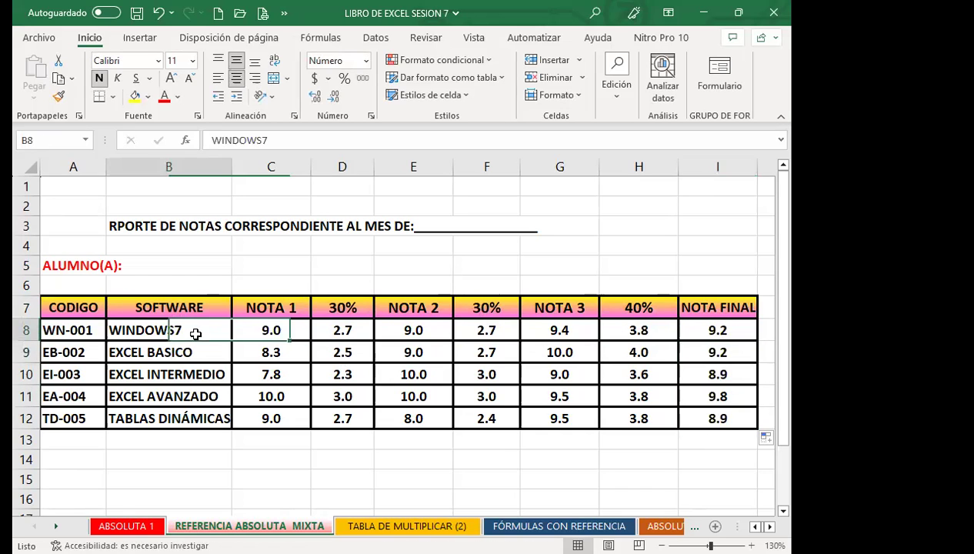
{"action": "left_click", "coordinate": [745, 333]}
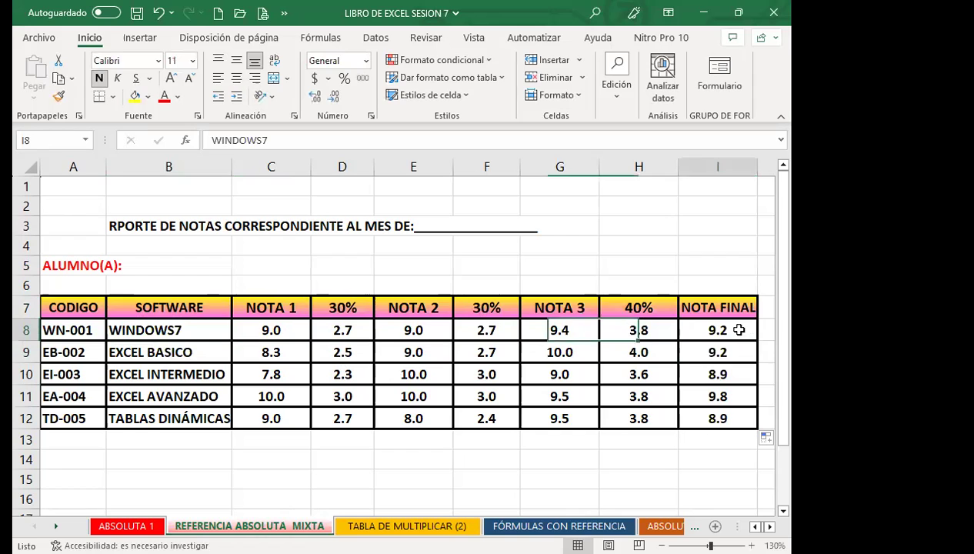
{"action": "left_click", "coordinate": [750, 350]}
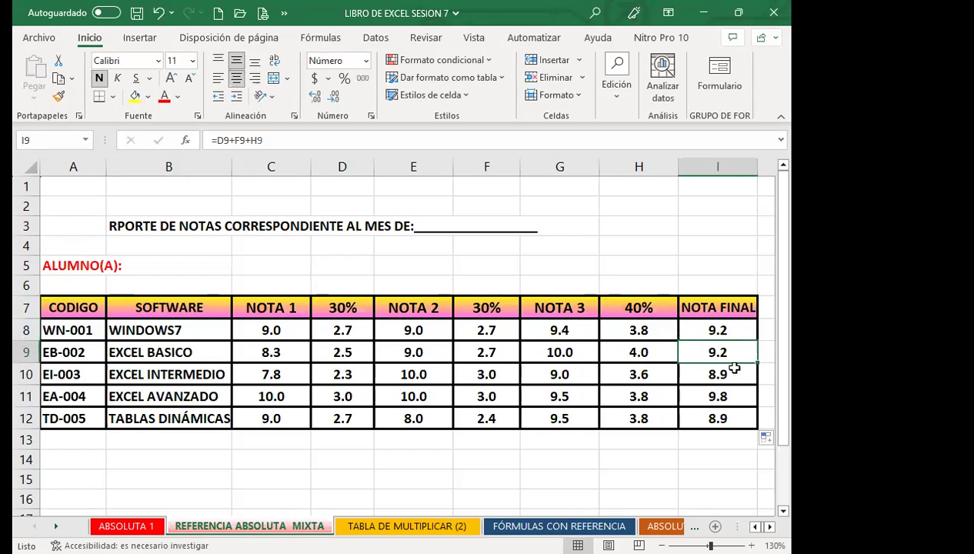
{"action": "left_click", "coordinate": [731, 371]}
{"action": "left_click", "coordinate": [737, 394]}
{"action": "left_click", "coordinate": [737, 418]}
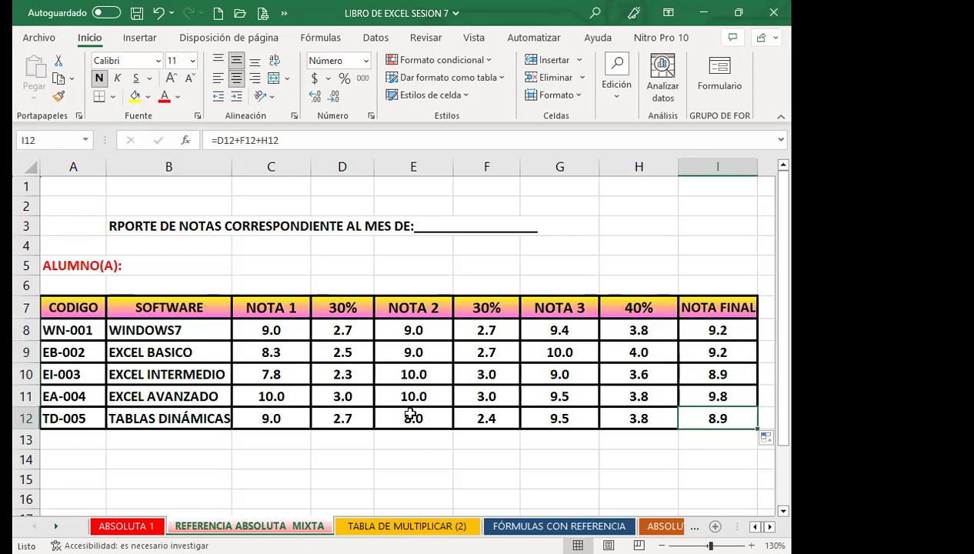
{"action": "left_click", "coordinate": [352, 420]}
{"action": "left_click", "coordinate": [346, 308]}
{"action": "left_click", "coordinate": [473, 306]}
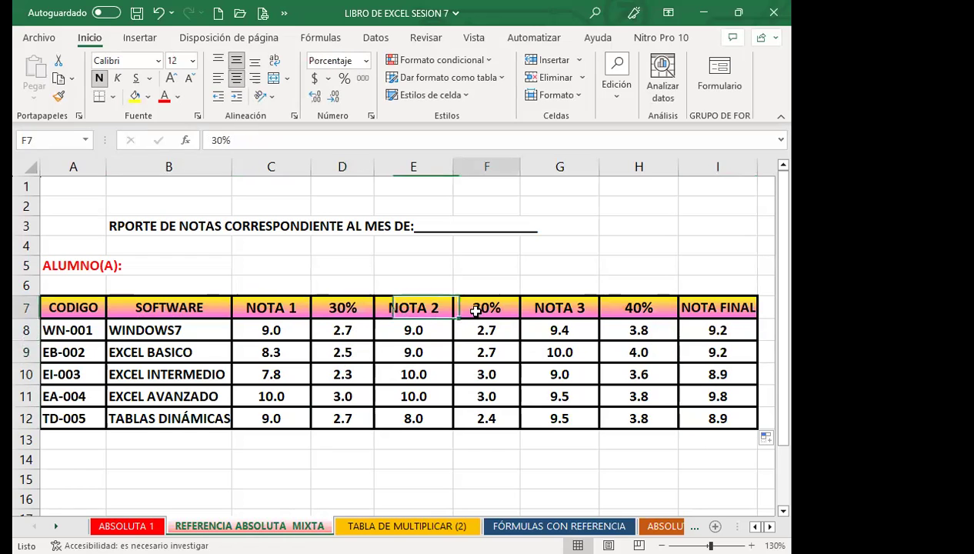
{"action": "left_click", "coordinate": [634, 306]}
{"action": "left_click", "coordinate": [348, 307]}
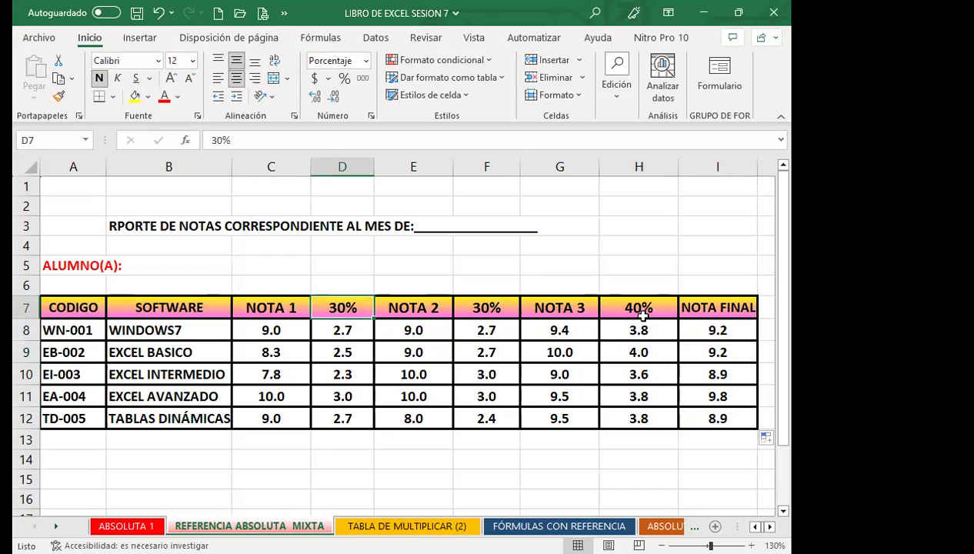
{"action": "left_click", "coordinate": [691, 334]}
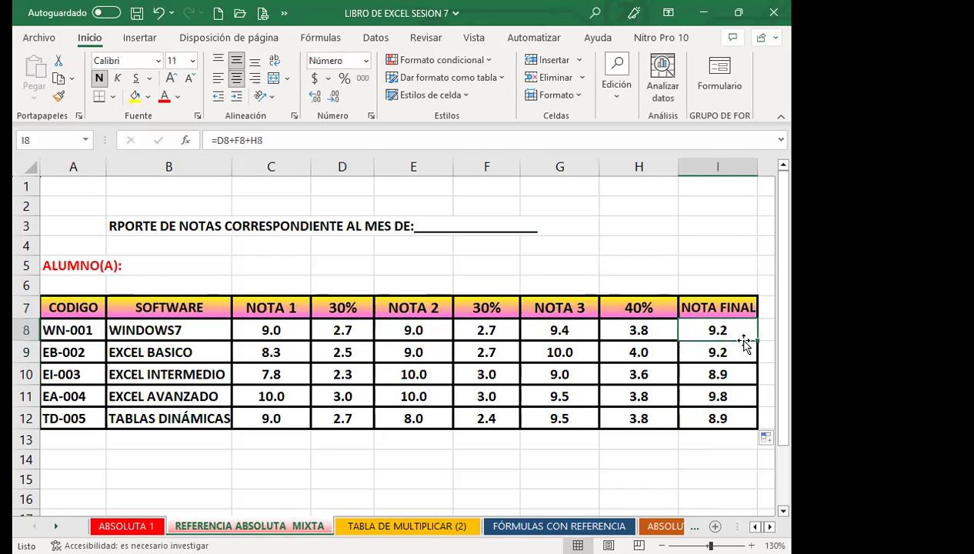
{"action": "left_click", "coordinate": [728, 419]}
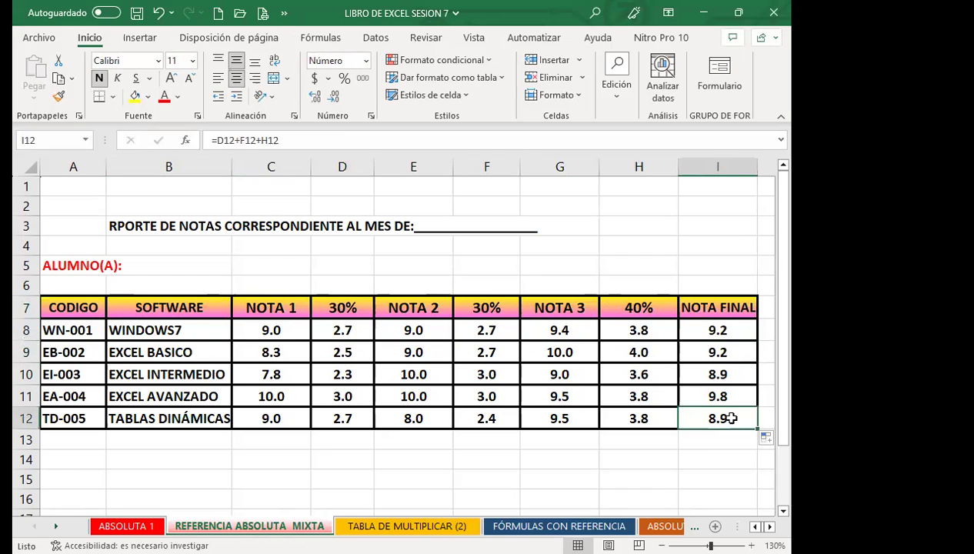
{"action": "left_click", "coordinate": [691, 334]}
{"action": "left_click", "coordinate": [344, 329]}
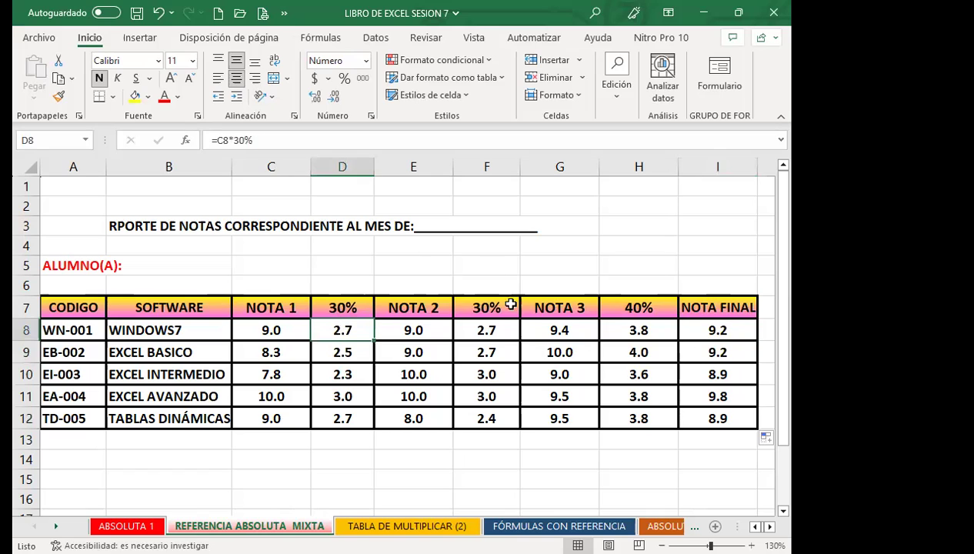
{"action": "left_click", "coordinate": [495, 329]}
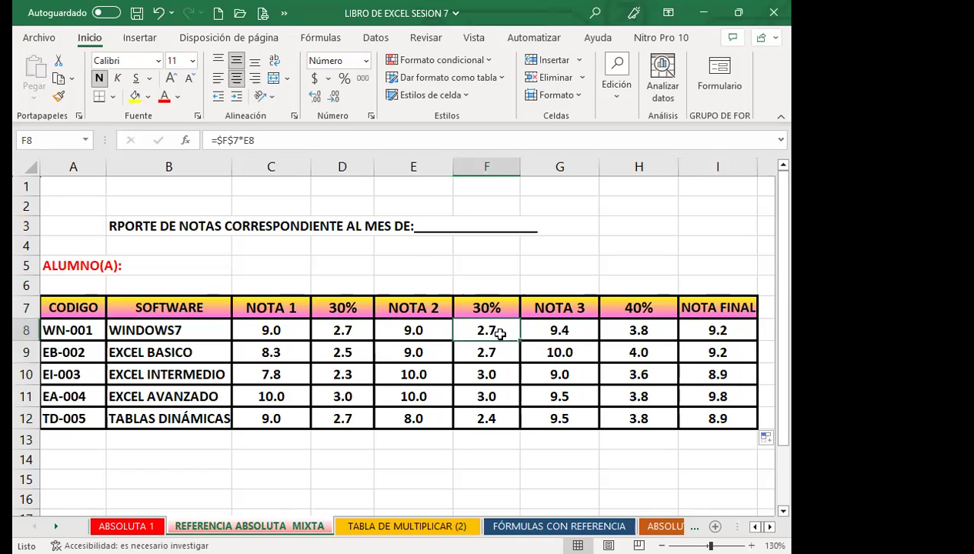
{"action": "left_click", "coordinate": [662, 346]}
{"action": "left_click", "coordinate": [660, 330]}
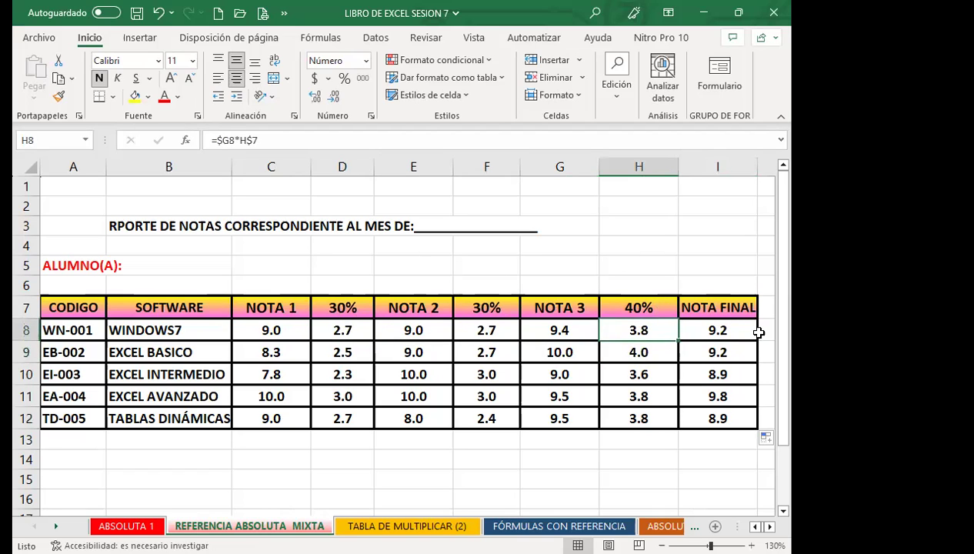
{"action": "left_click", "coordinate": [744, 329]}
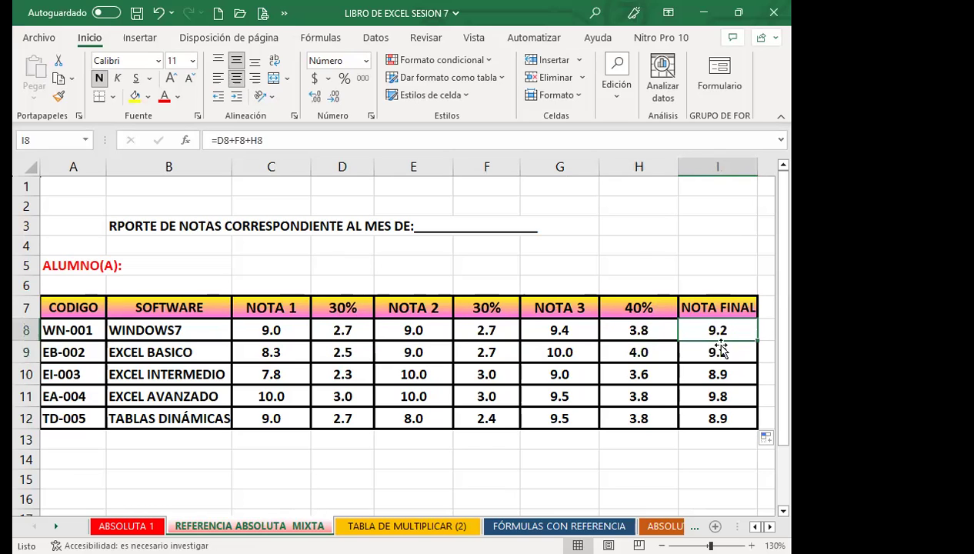
{"action": "left_click", "coordinate": [684, 419]}
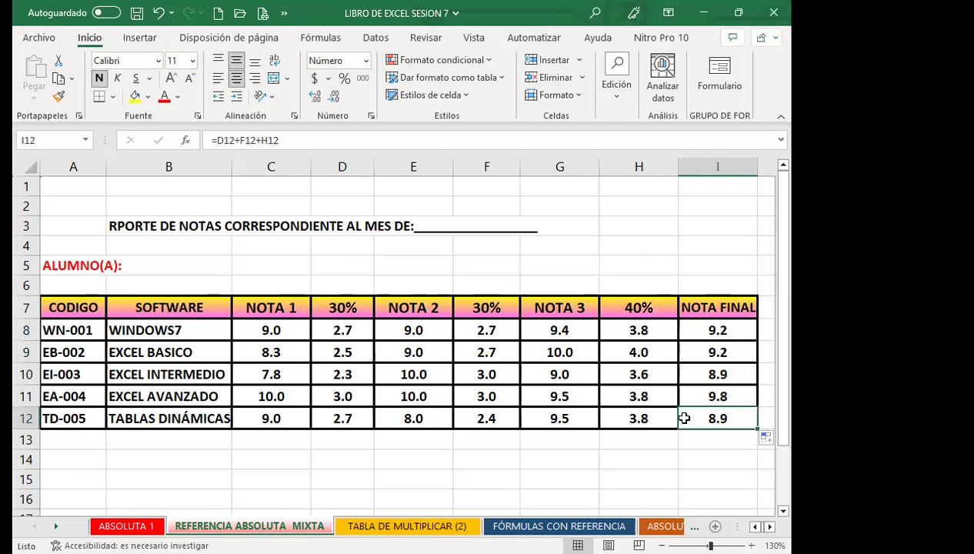
{"action": "left_click", "coordinate": [307, 139]}
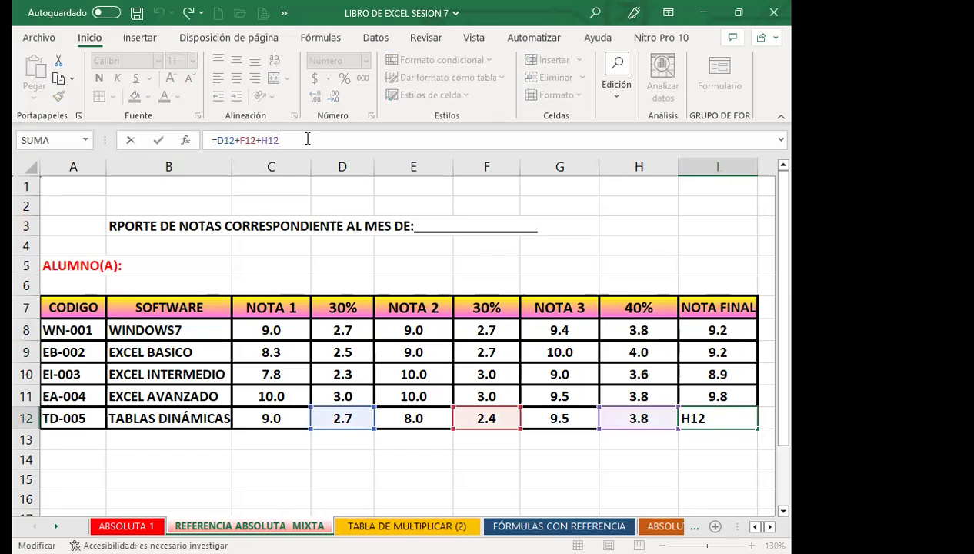
{"action": "key", "text": "Return"}
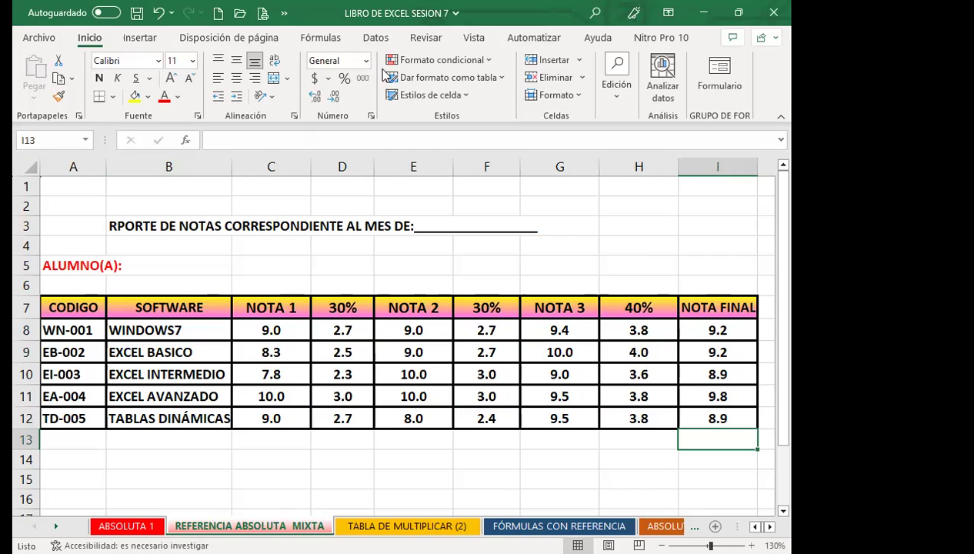
{"action": "left_click", "coordinate": [343, 329]}
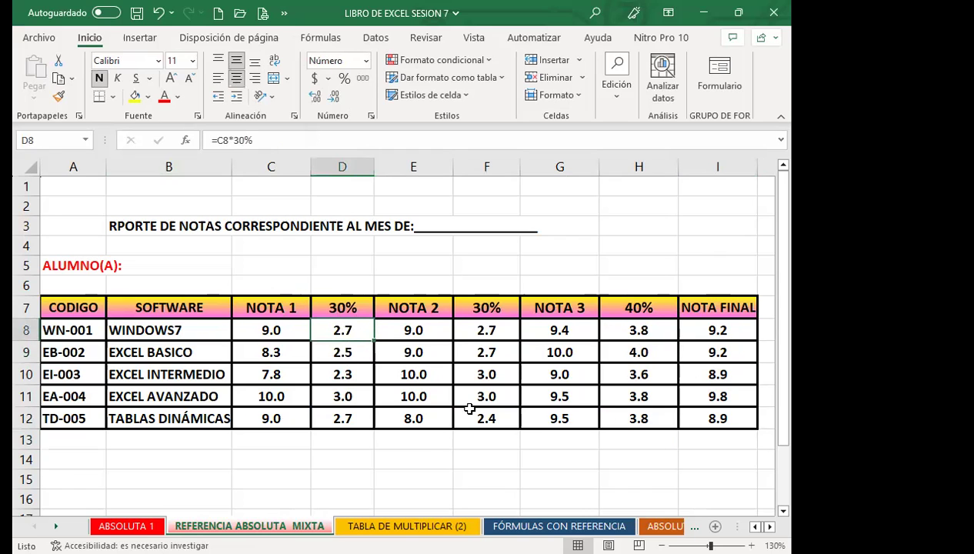
{"action": "left_click", "coordinate": [422, 434]}
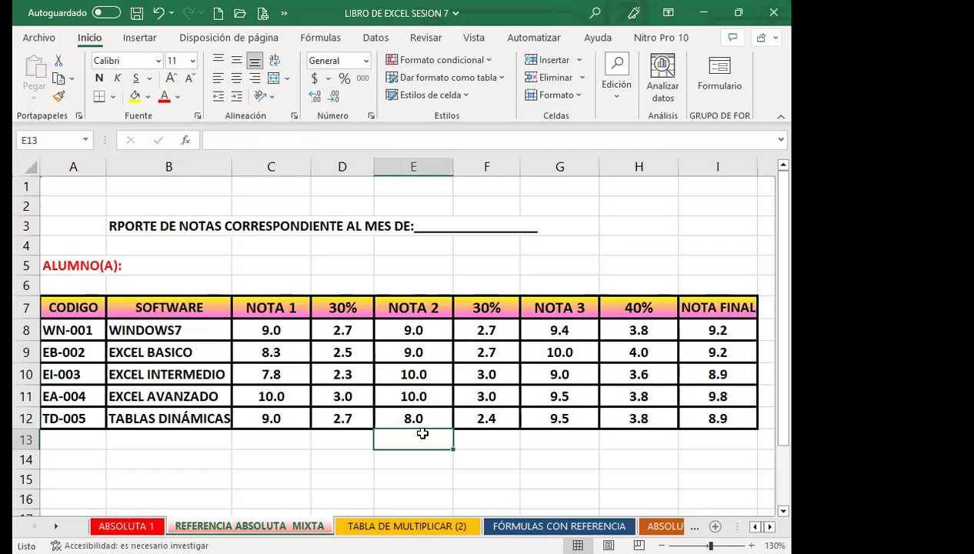
{"action": "left_click", "coordinate": [478, 446]}
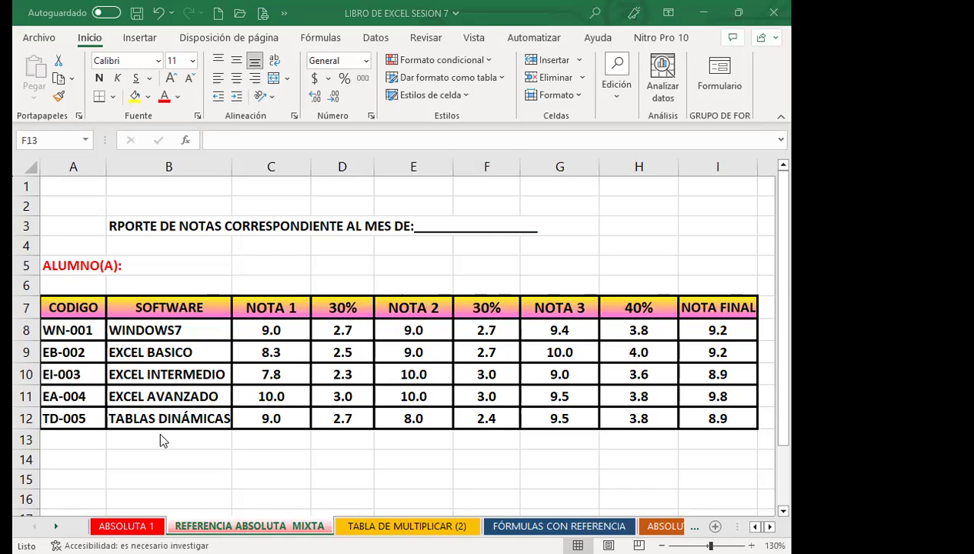
{"action": "left_click", "coordinate": [415, 436]}
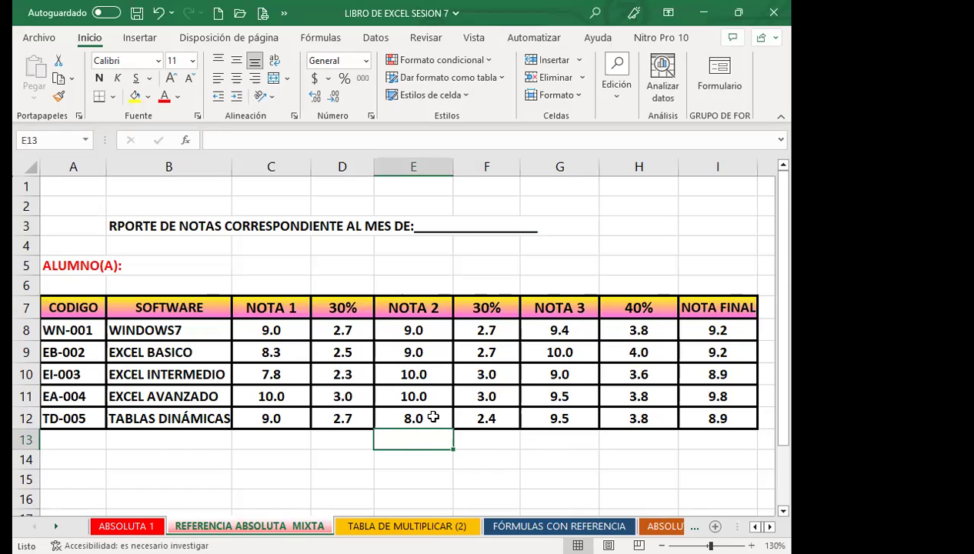
{"action": "left_click", "coordinate": [433, 417]}
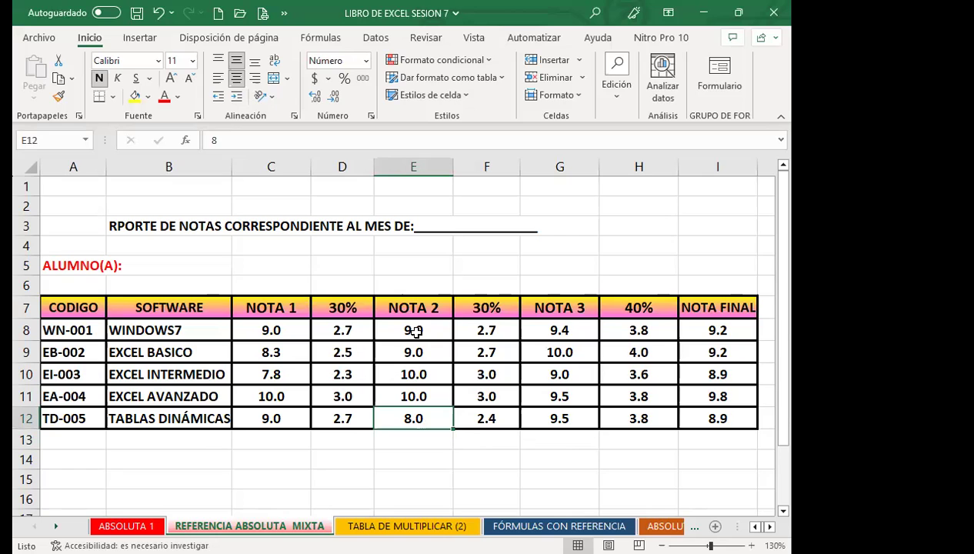
{"action": "left_click", "coordinate": [416, 331]}
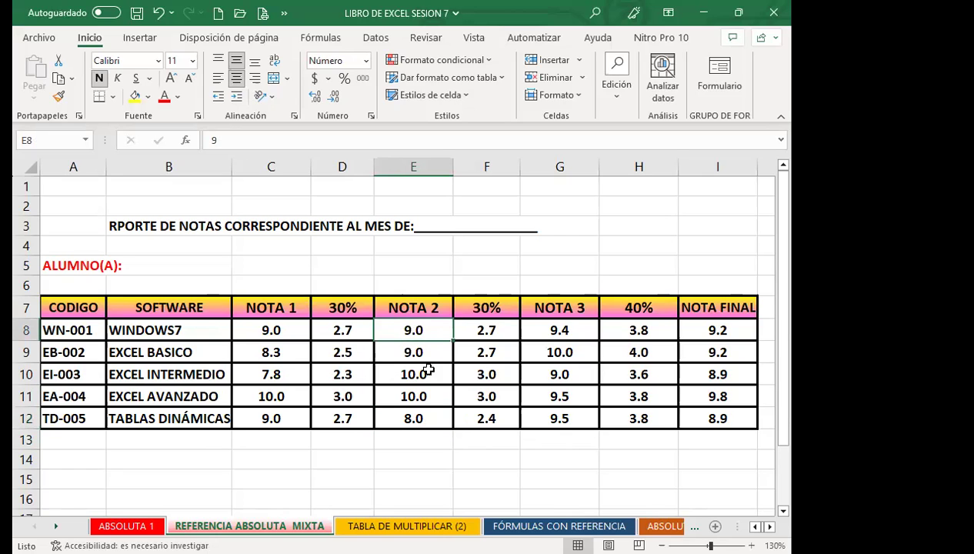
{"action": "left_click", "coordinate": [433, 350]}
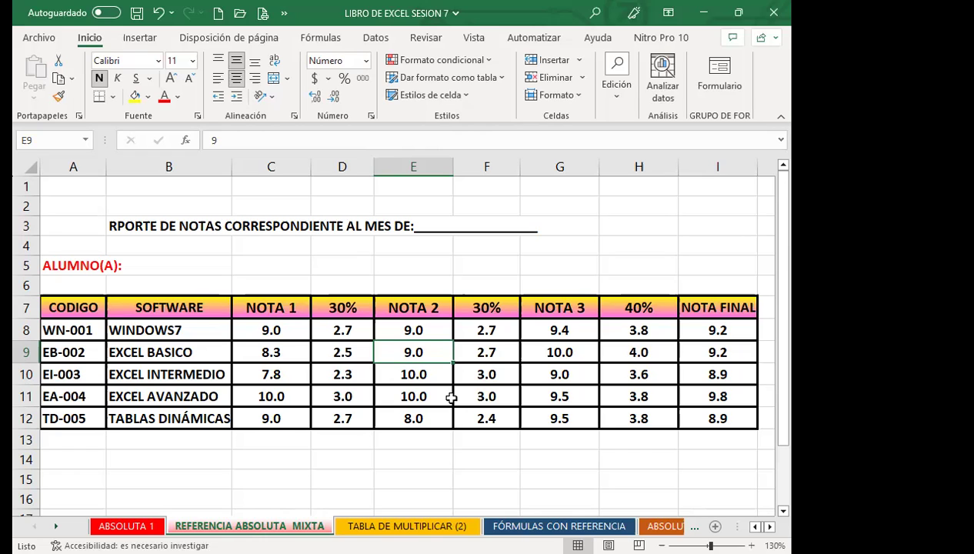
Leave E8 unchanged and move to the TABLA DE MULTIPLICAR (2) sheet
{"action": "left_click", "coordinate": [434, 439]}
{"action": "left_click", "coordinate": [437, 337]}
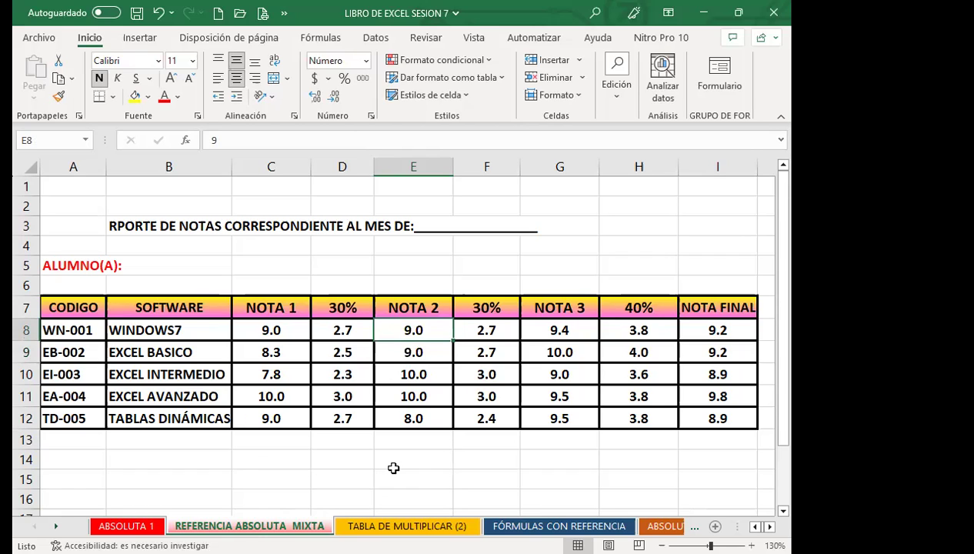
{"action": "double_click", "coordinate": [414, 331]}
{"action": "key", "text": "Escape"}
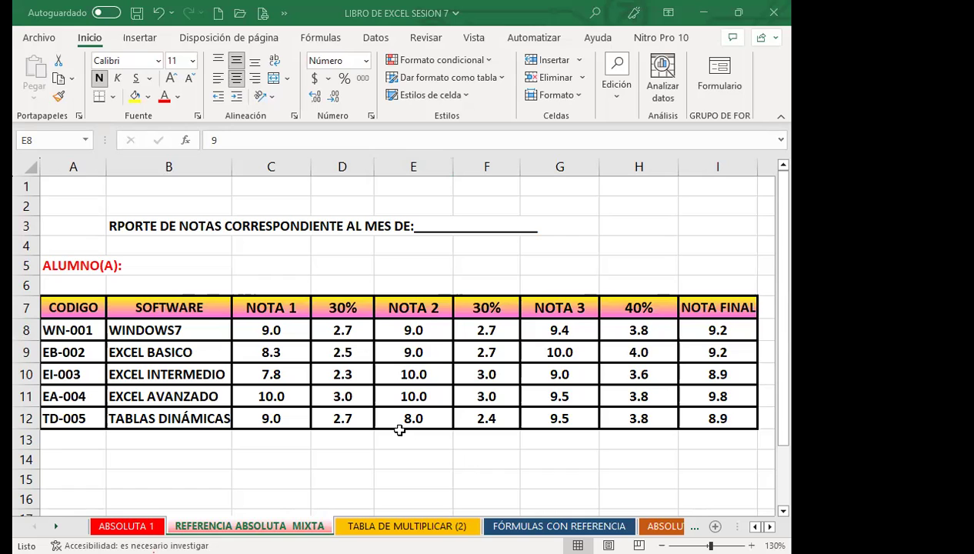
{"action": "left_click", "coordinate": [397, 527]}
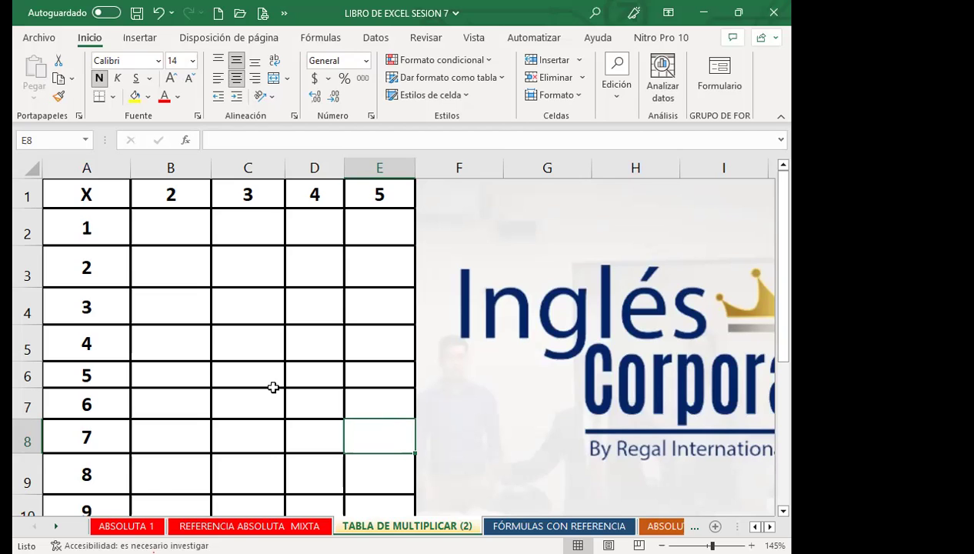
{"action": "left_click", "coordinate": [208, 365]}
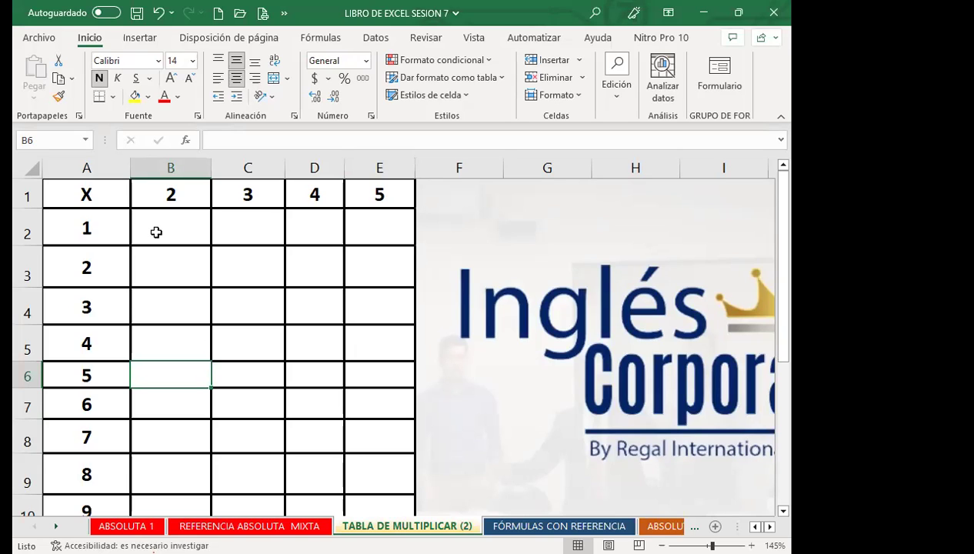
{"action": "left_click", "coordinate": [185, 194]}
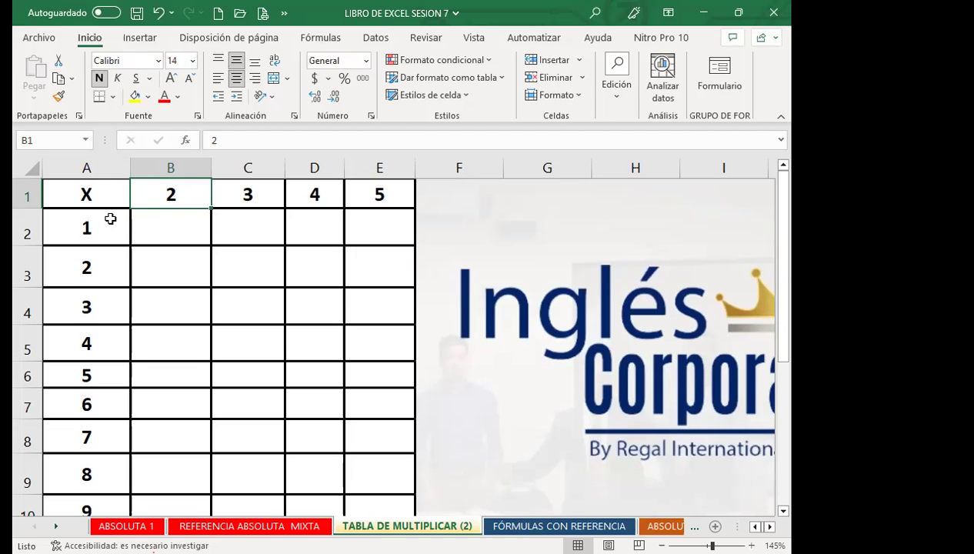
{"action": "left_click", "coordinate": [161, 225]}
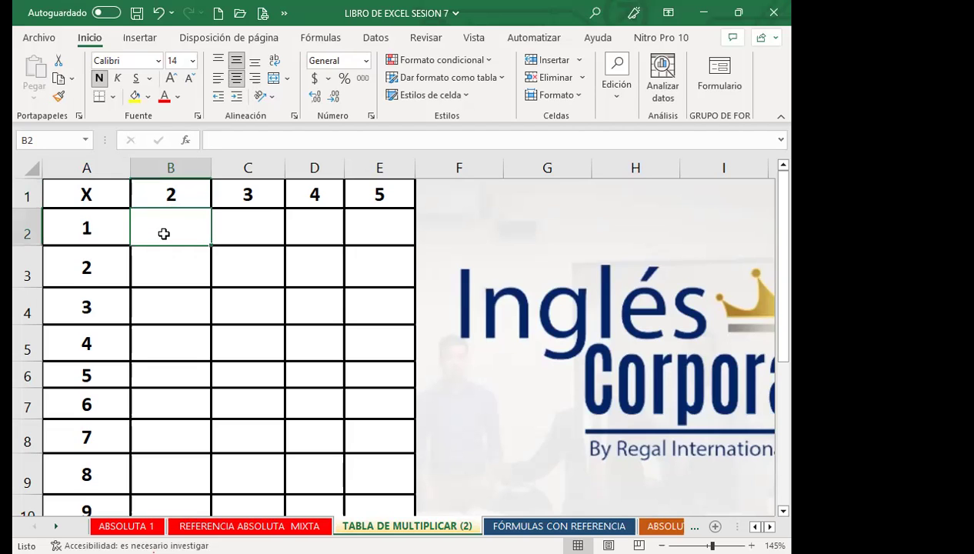
{"action": "left_click", "coordinate": [192, 195]}
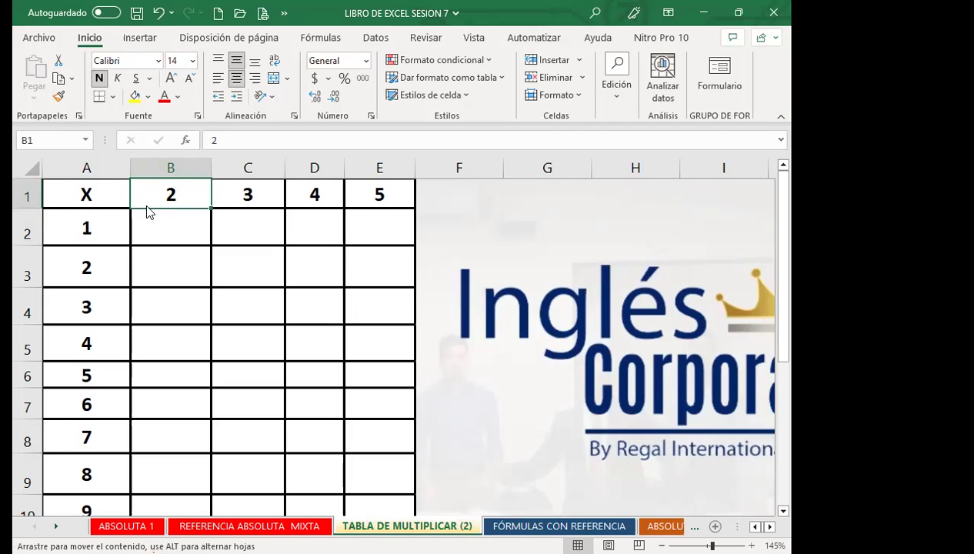
{"action": "left_click_drag", "start_coordinate": [162, 208], "coordinate": [634, 194]}
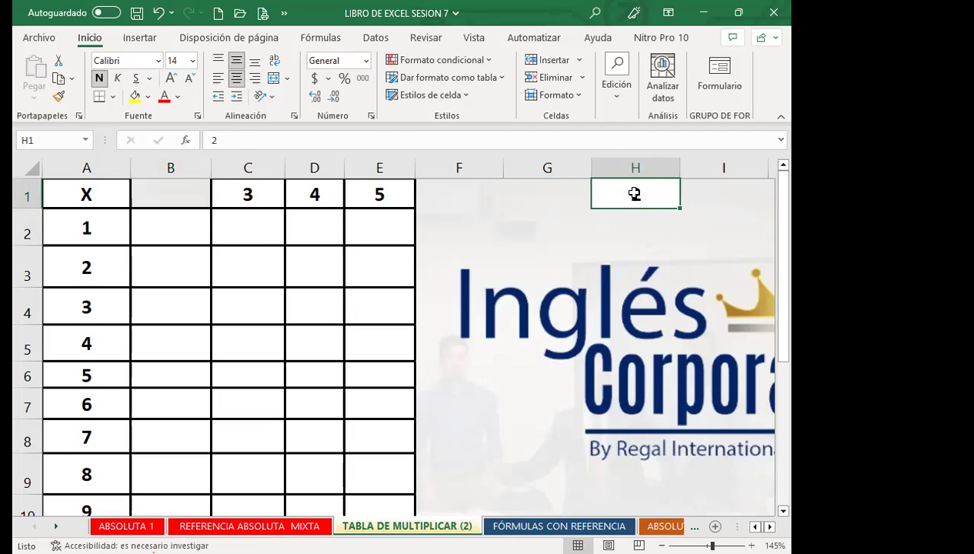
{"action": "key", "text": "ctrl+z"}
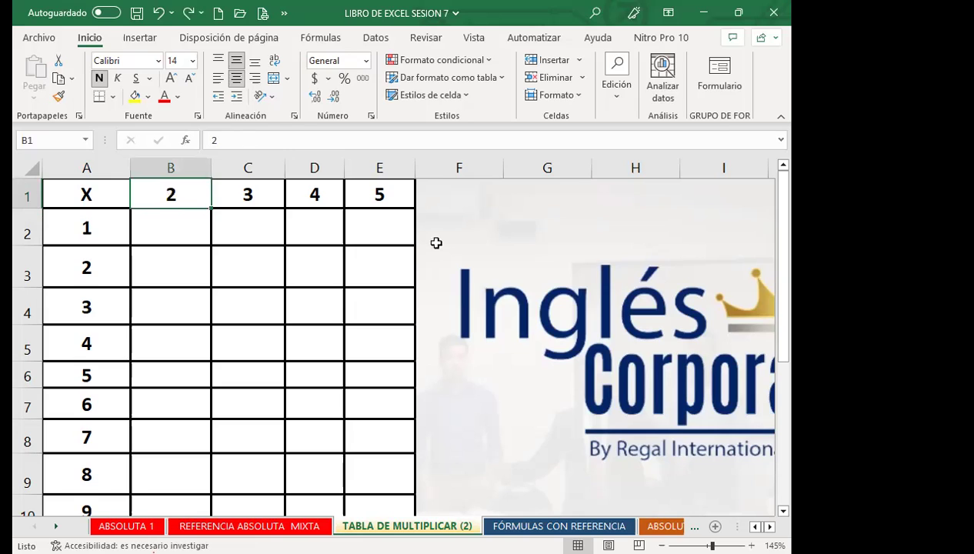
{"action": "left_click", "coordinate": [252, 196]}
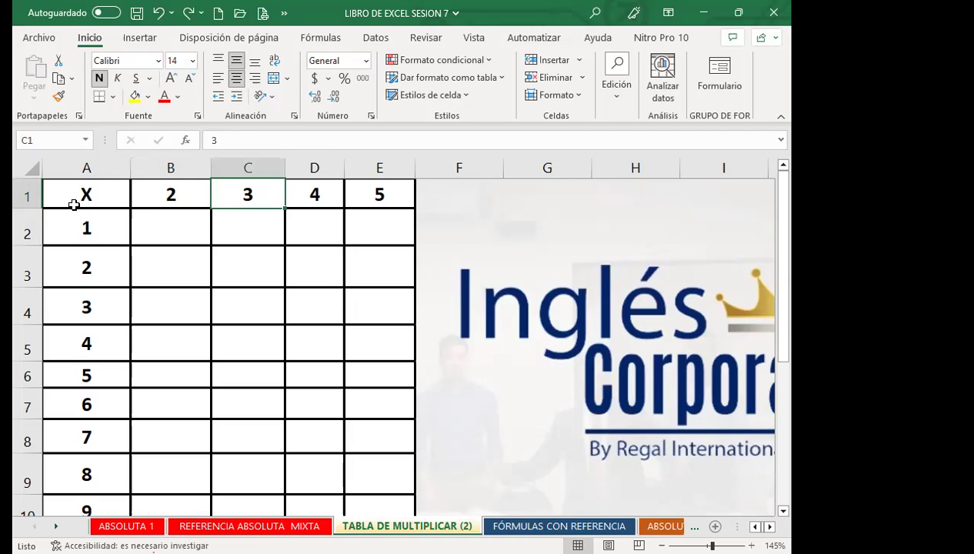
{"action": "left_click", "coordinate": [178, 193]}
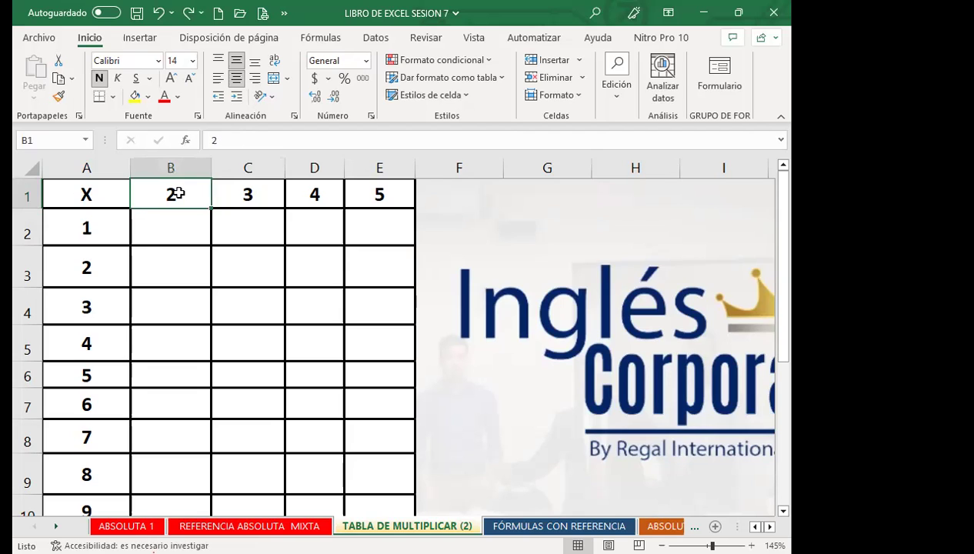
{"action": "left_click", "coordinate": [171, 232]}
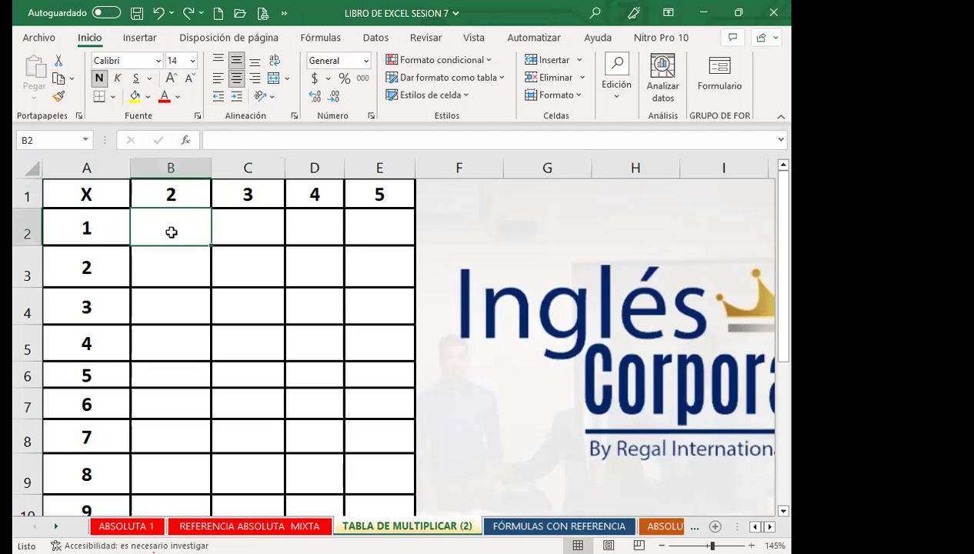
Enter =$B$1*A2 in B2, replacing a mistyped 0
{"action": "type", "text": "0"}
{"action": "key", "text": "BackSpace"}
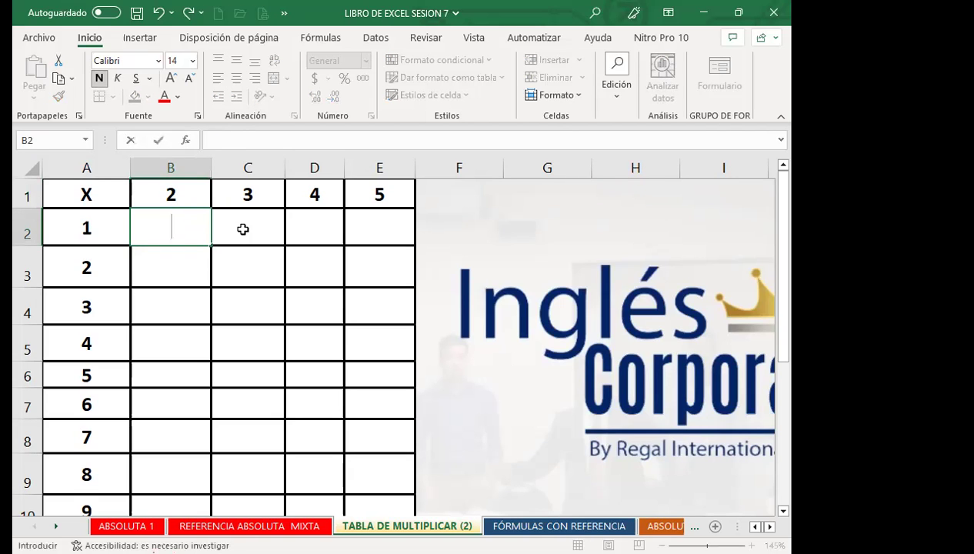
{"action": "type", "text": "="}
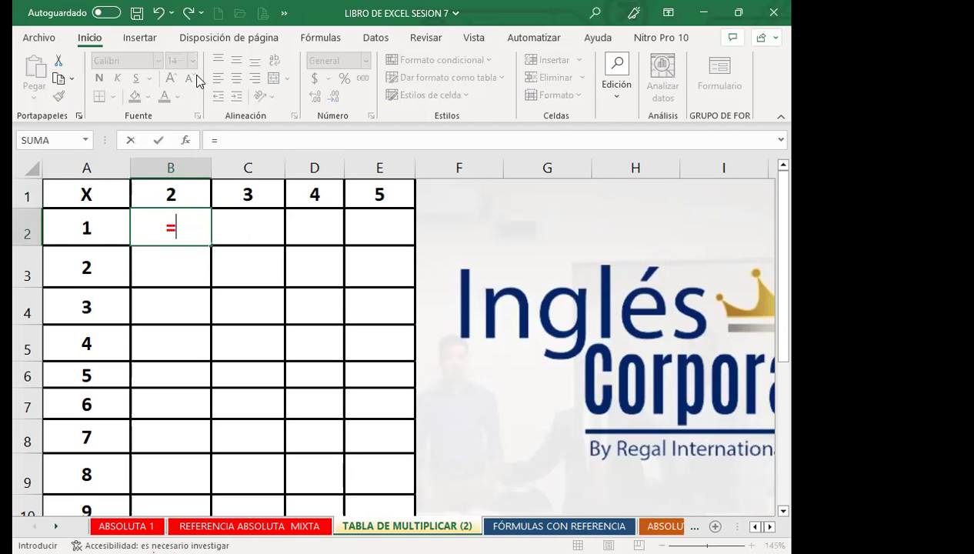
{"action": "left_click", "coordinate": [192, 193]}
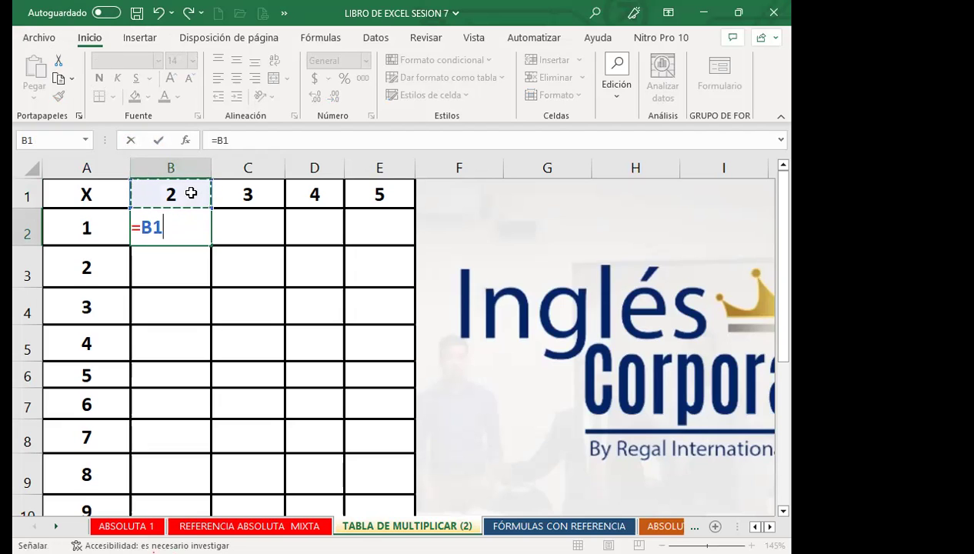
{"action": "key", "text": "F4"}
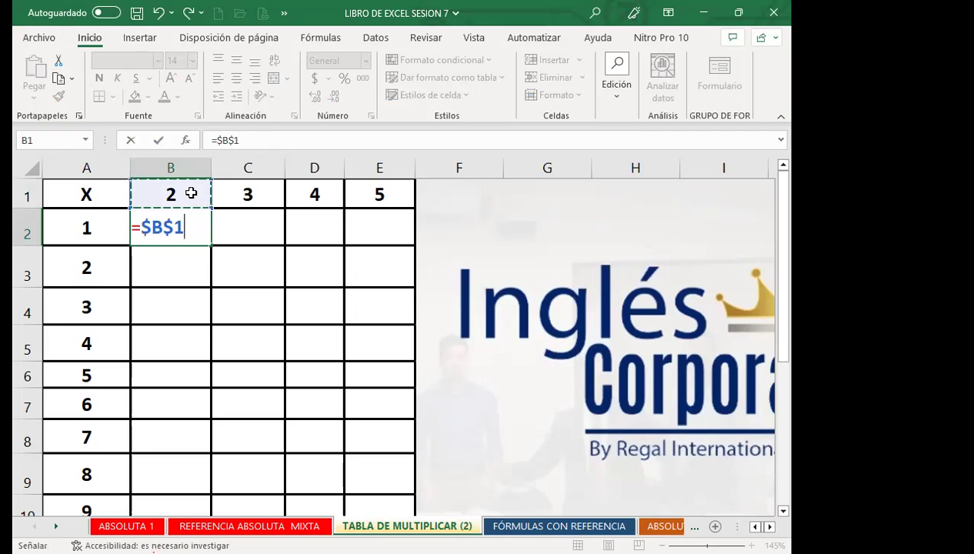
{"action": "type", "text": "*"}
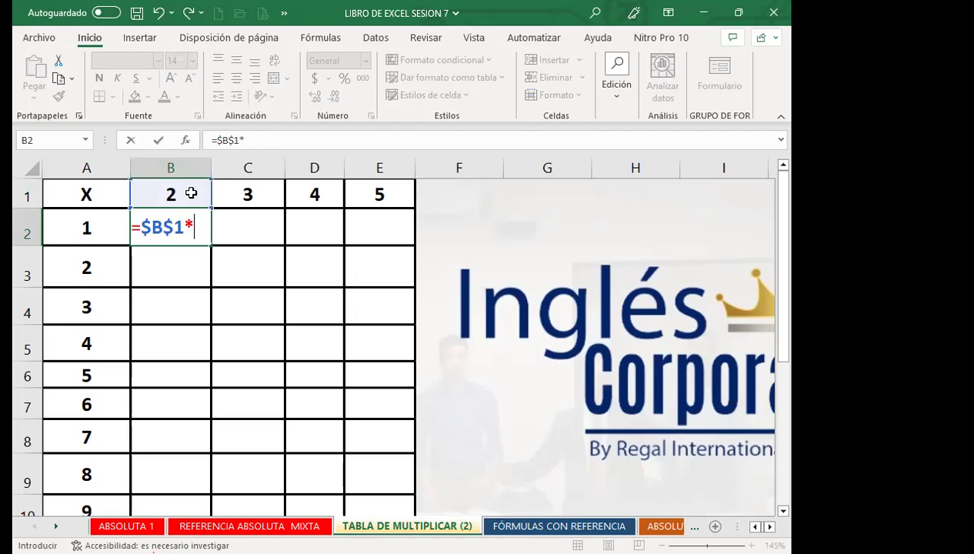
{"action": "left_click", "coordinate": [69, 236]}
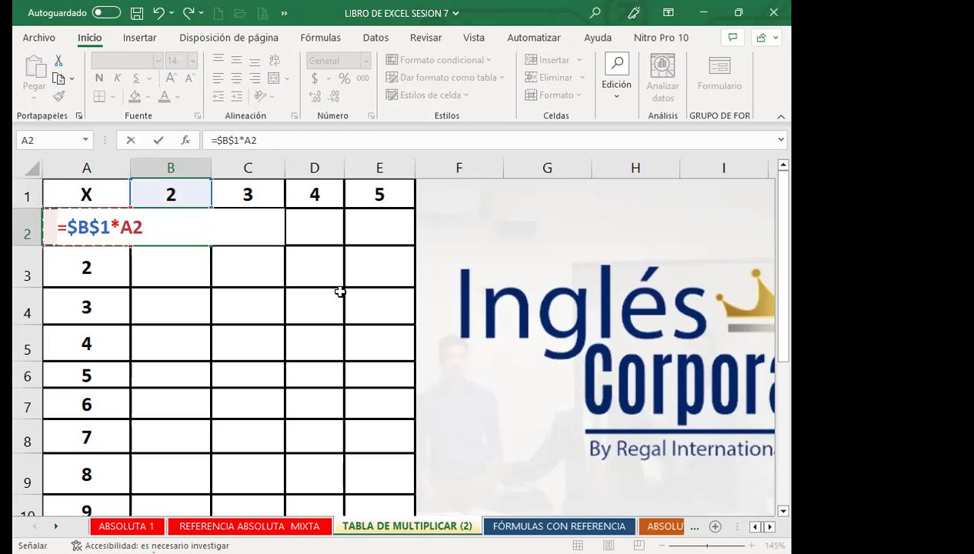
{"action": "key", "text": "Return"}
Fill B2's formula down through B11 for products 2 through 20, then review B2
{"action": "left_click", "coordinate": [185, 227]}
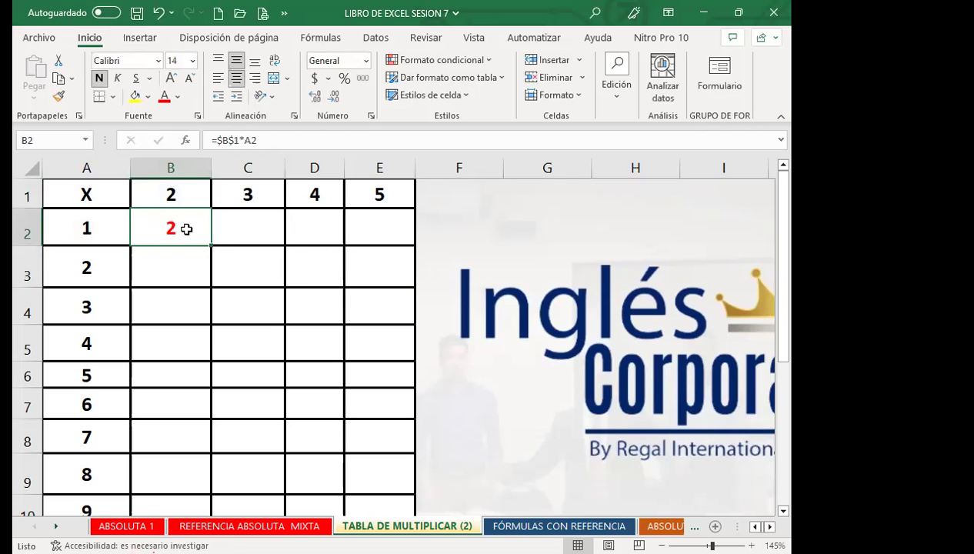
{"action": "left_click_drag", "start_coordinate": [206, 247], "coordinate": [171, 306]}
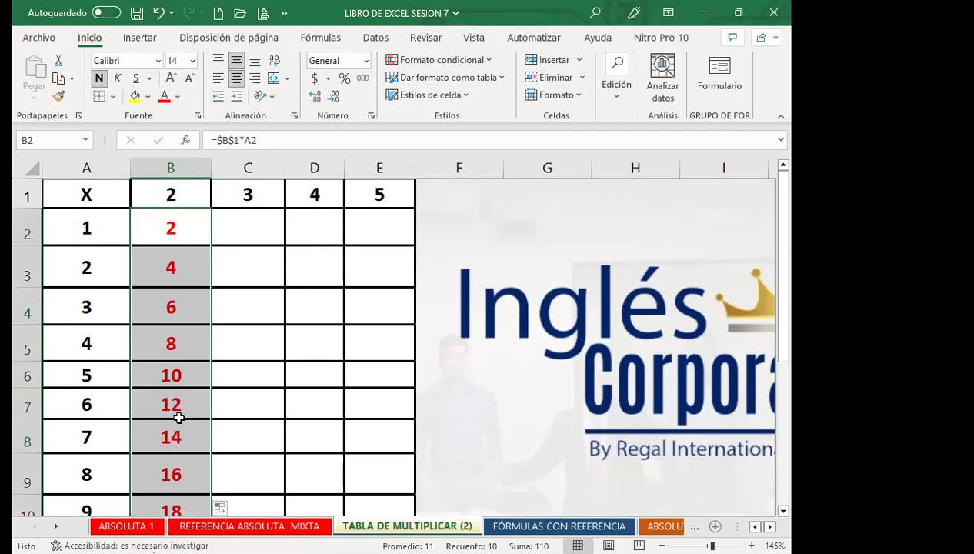
{"action": "left_click", "coordinate": [173, 286]}
{"action": "scroll", "coordinate": [184, 313], "scroll_direction": "up", "scroll_amount": 1}
{"action": "scroll", "coordinate": [186, 314], "scroll_direction": "up", "scroll_amount": 2}
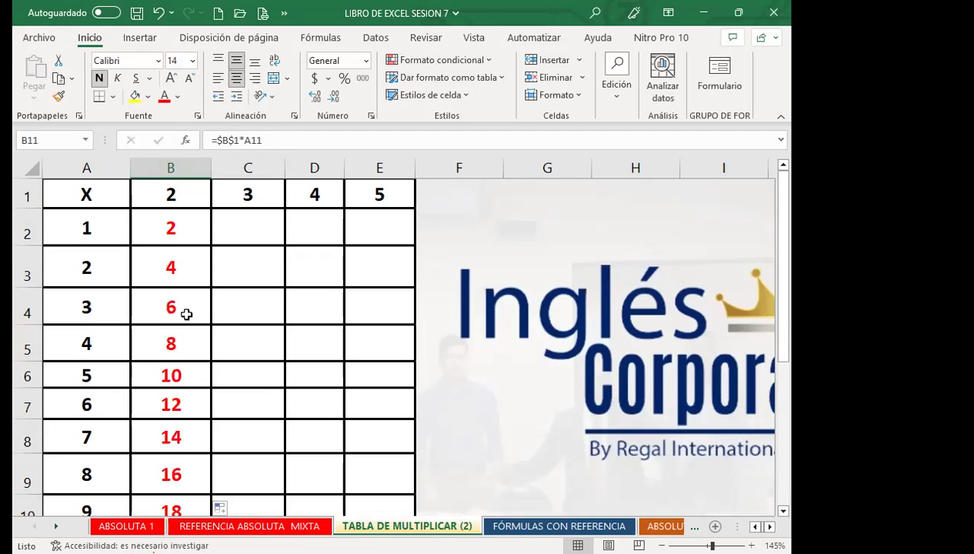
{"action": "left_click", "coordinate": [186, 227]}
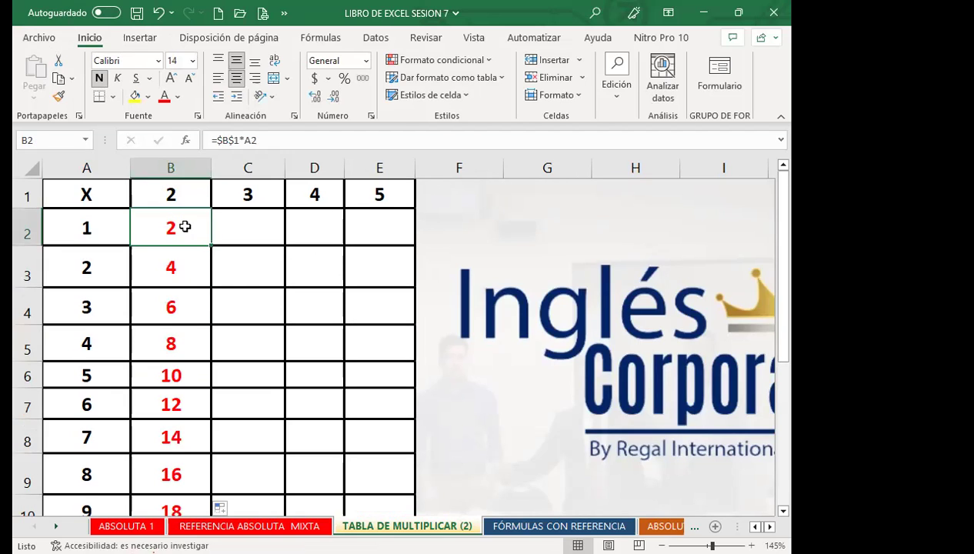
Enter =$C$1*A2 in C2 and fill column C down, giving 3 to 27
{"action": "left_click", "coordinate": [257, 223]}
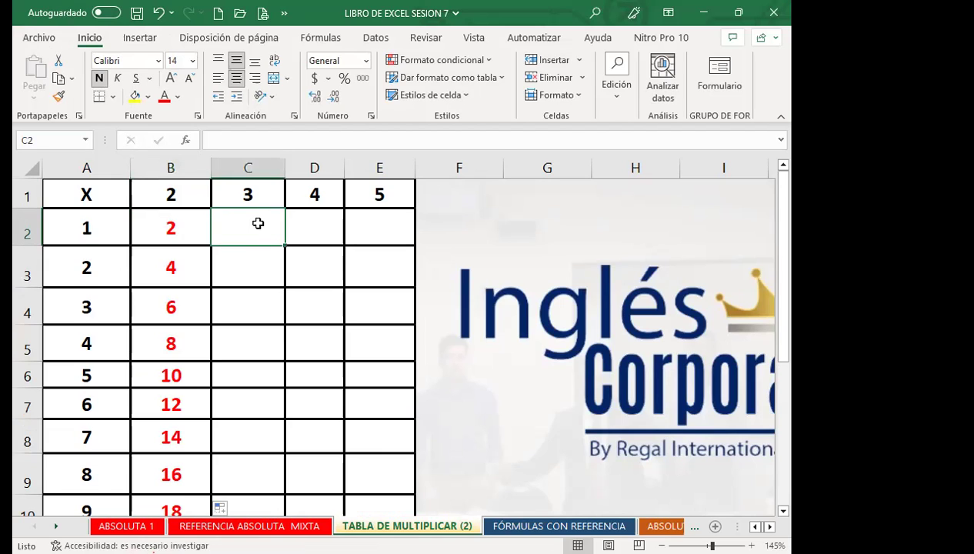
{"action": "type", "text": "="}
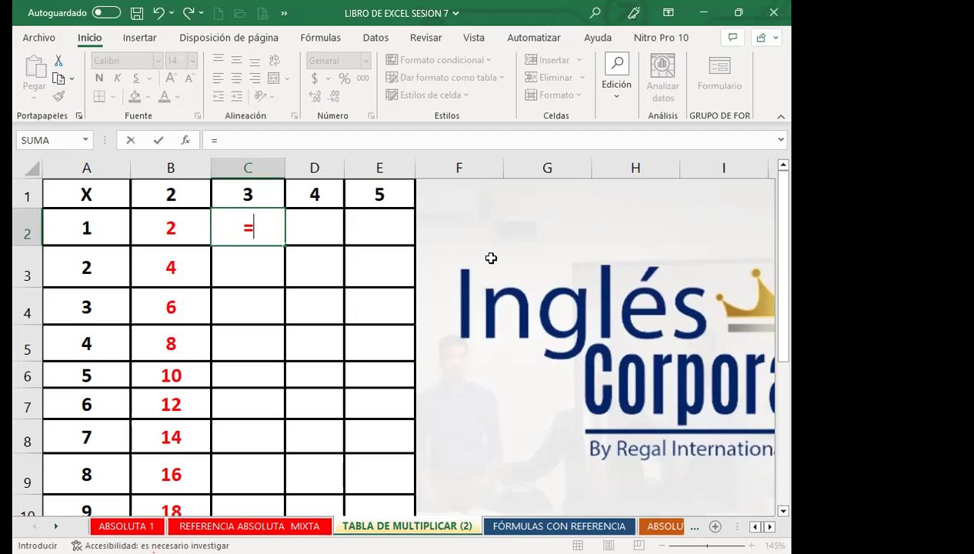
{"action": "left_click", "coordinate": [267, 198]}
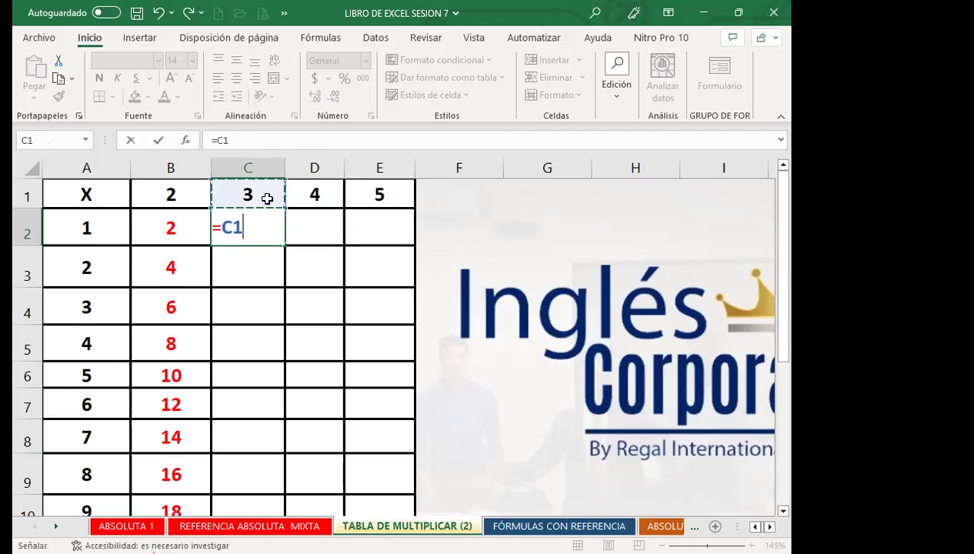
{"action": "key", "text": "F4"}
{"action": "type", "text": "*"}
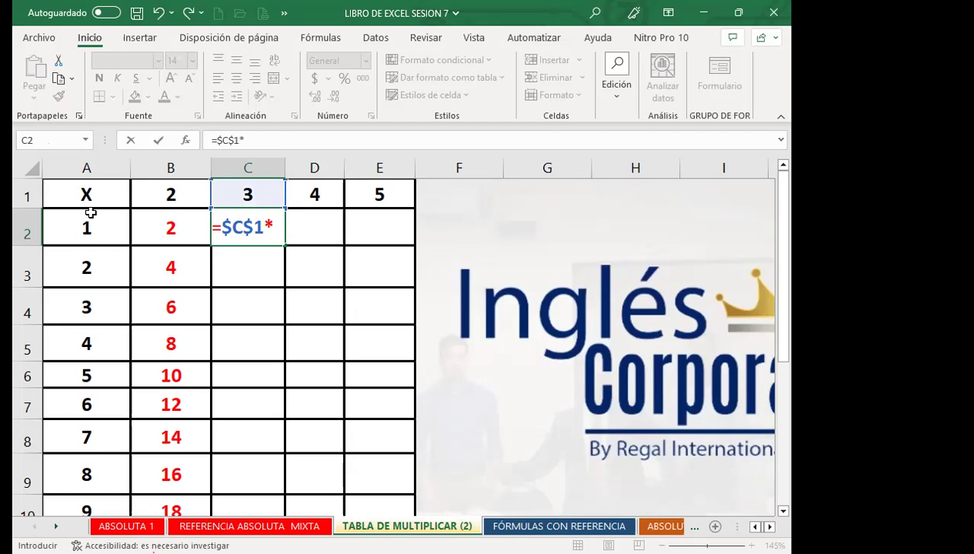
{"action": "left_click", "coordinate": [100, 235]}
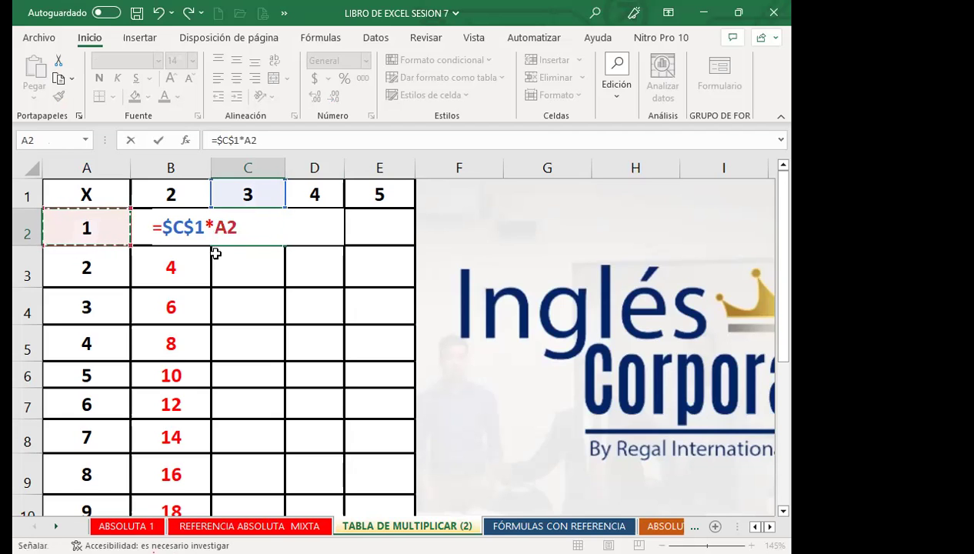
{"action": "key", "text": "Return"}
{"action": "left_click", "coordinate": [258, 233]}
{"action": "double_click", "coordinate": [285, 244]}
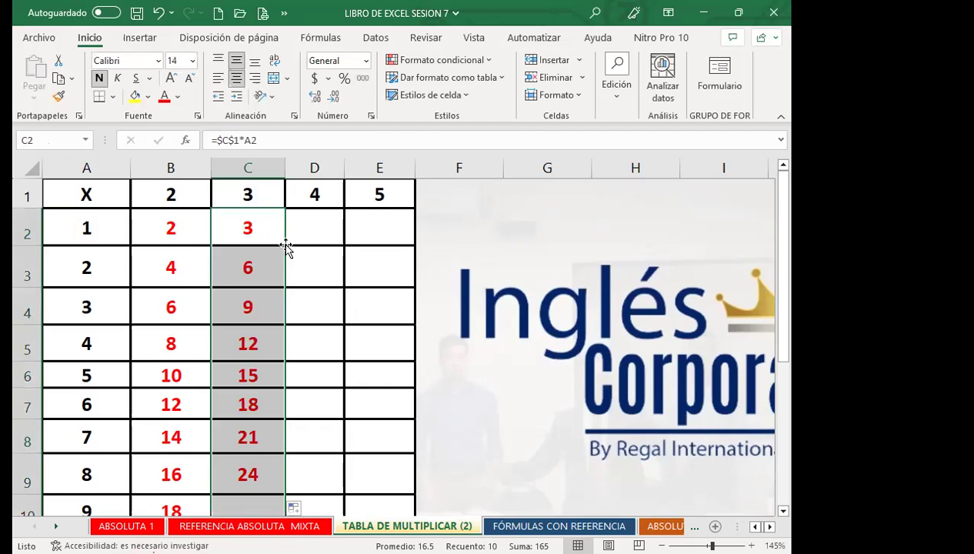
Enter =$D$1*A2 in D2 and fill column D down, giving 4 to 36
{"action": "left_click", "coordinate": [319, 231]}
{"action": "type", "text": "="}
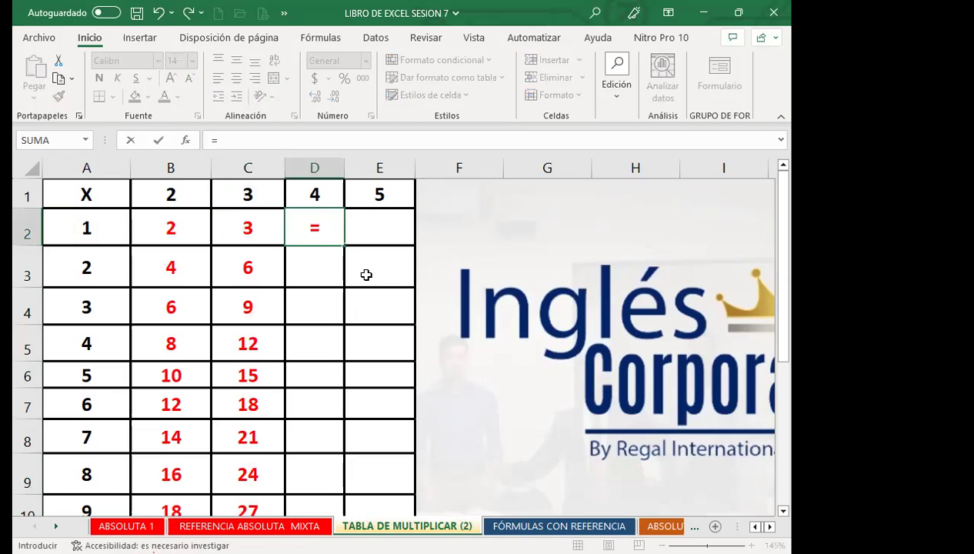
{"action": "left_click", "coordinate": [327, 193]}
{"action": "key", "text": "F4"}
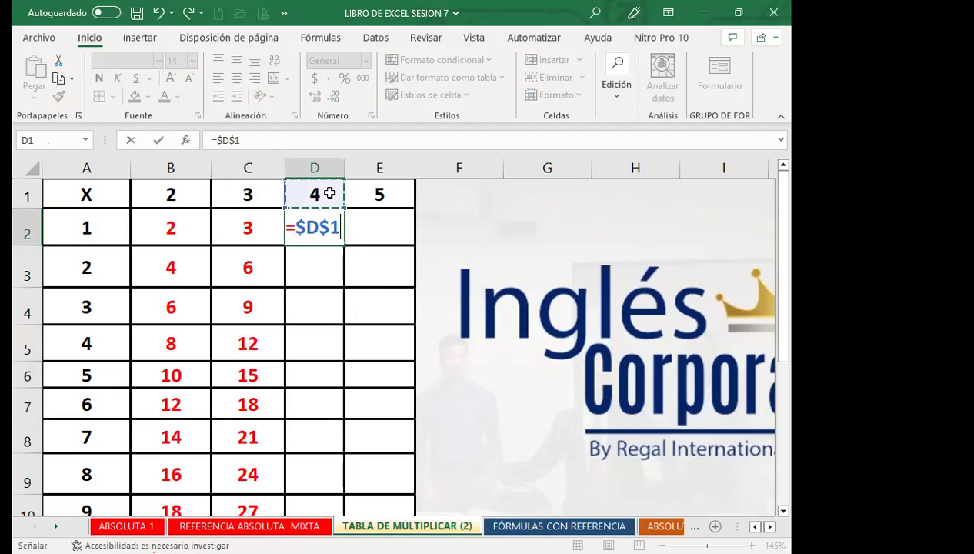
{"action": "type", "text": "*"}
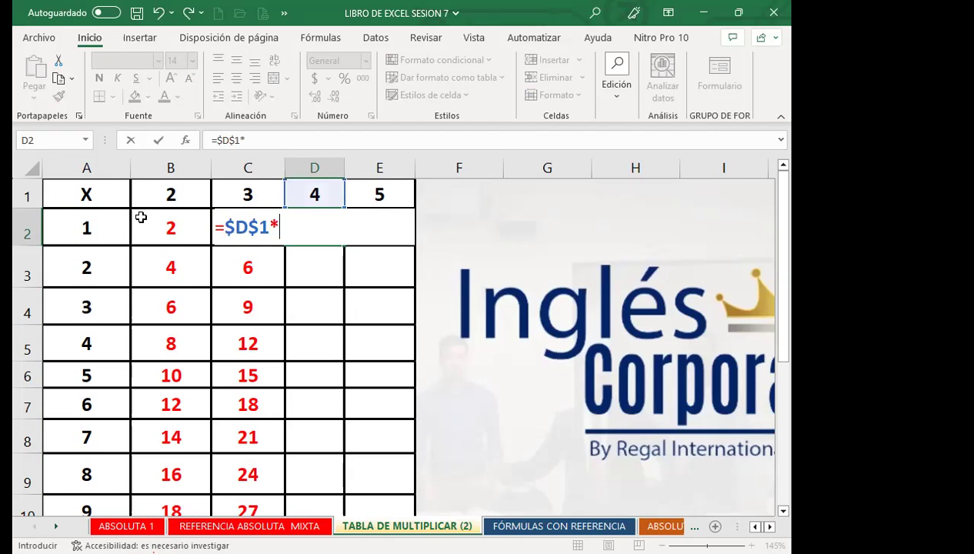
{"action": "left_click", "coordinate": [108, 225]}
{"action": "key", "text": "Return"}
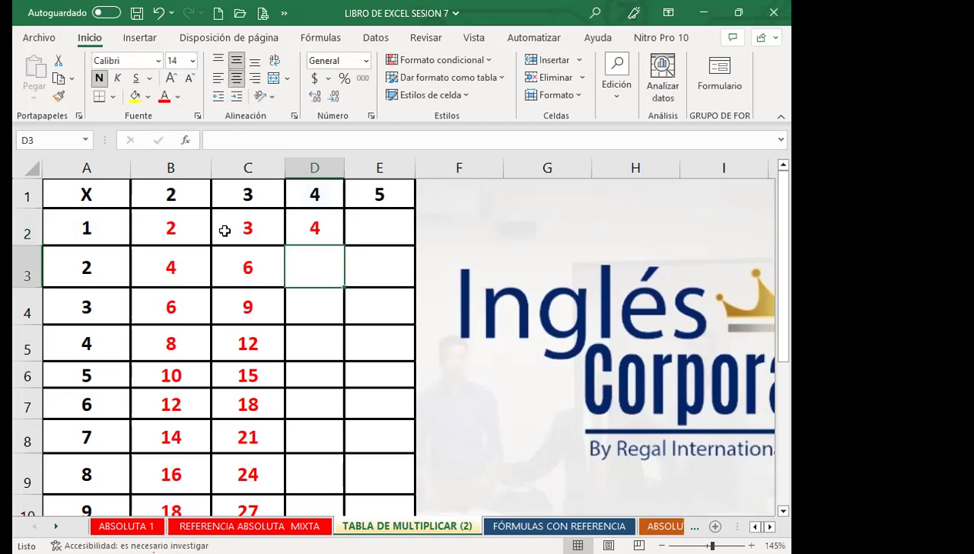
{"action": "left_click", "coordinate": [321, 237]}
{"action": "double_click", "coordinate": [344, 245]}
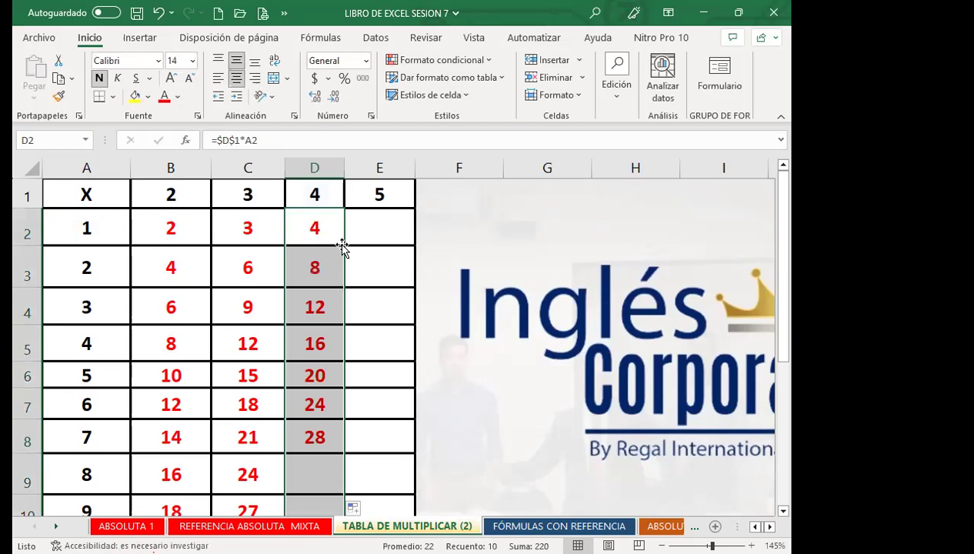
{"action": "left_click", "coordinate": [382, 228]}
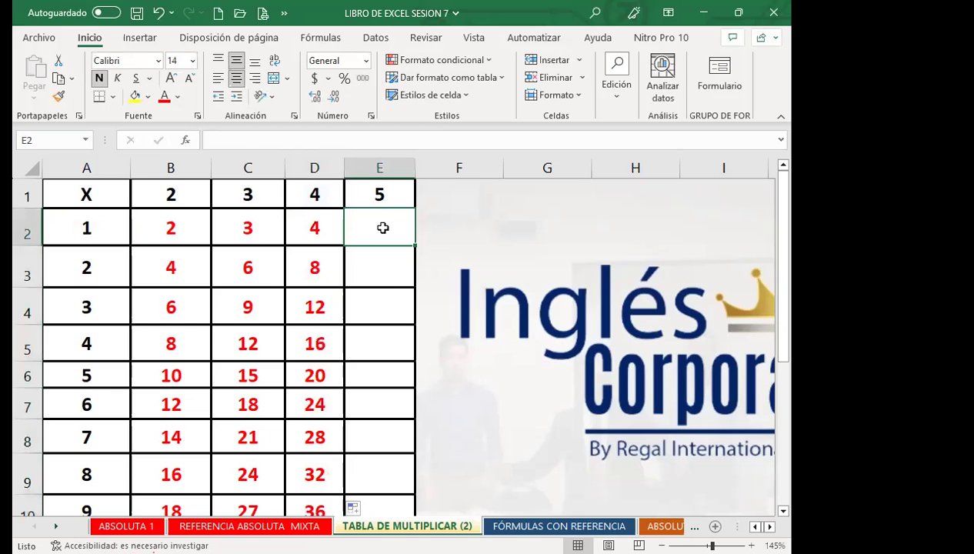
Move the 5 header from E1 out to I1 and back into E1
{"action": "left_click", "coordinate": [395, 189]}
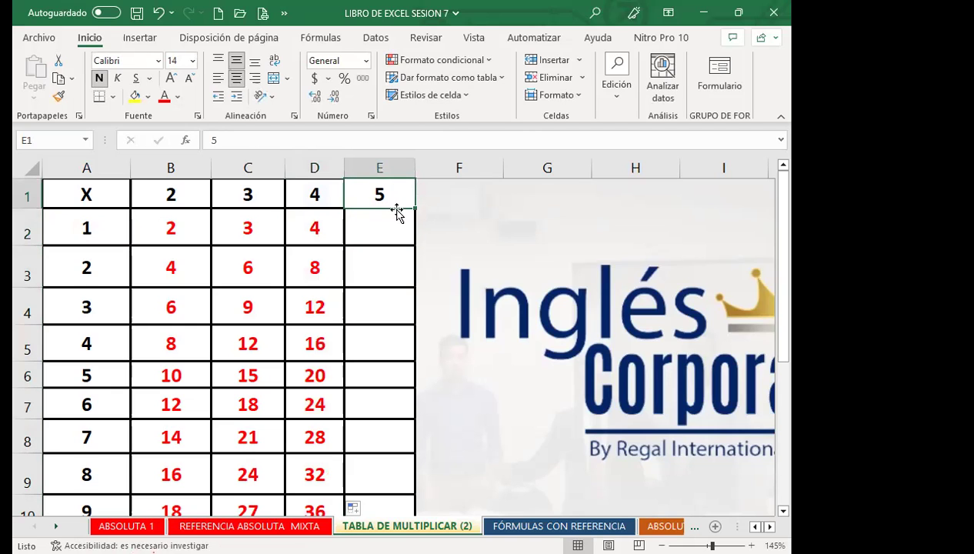
{"action": "left_click_drag", "start_coordinate": [398, 207], "coordinate": [708, 201]}
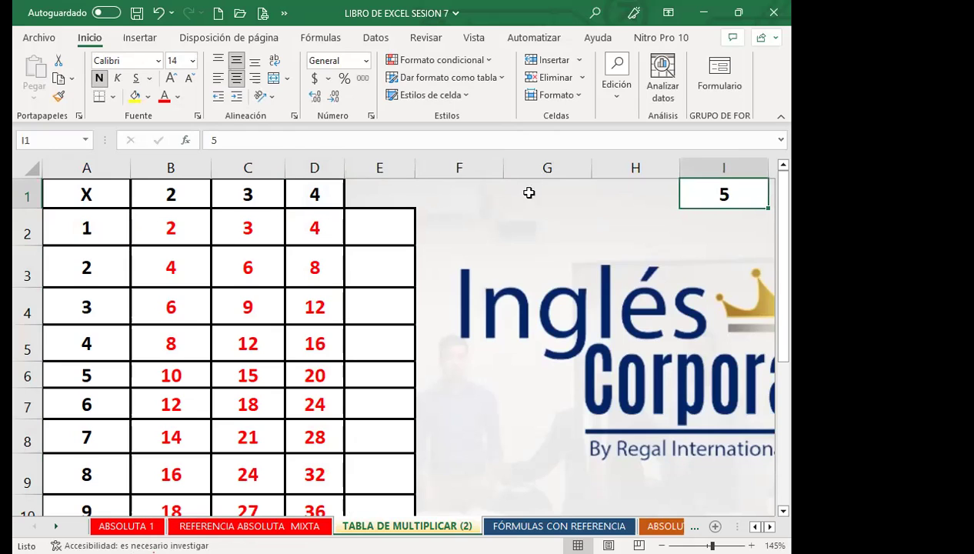
{"action": "left_click", "coordinate": [427, 188]}
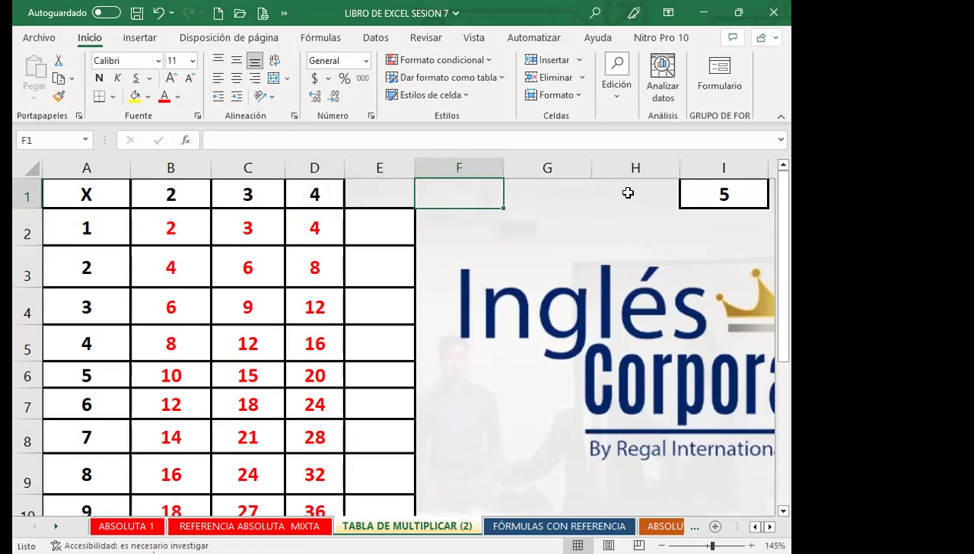
{"action": "left_click", "coordinate": [689, 205]}
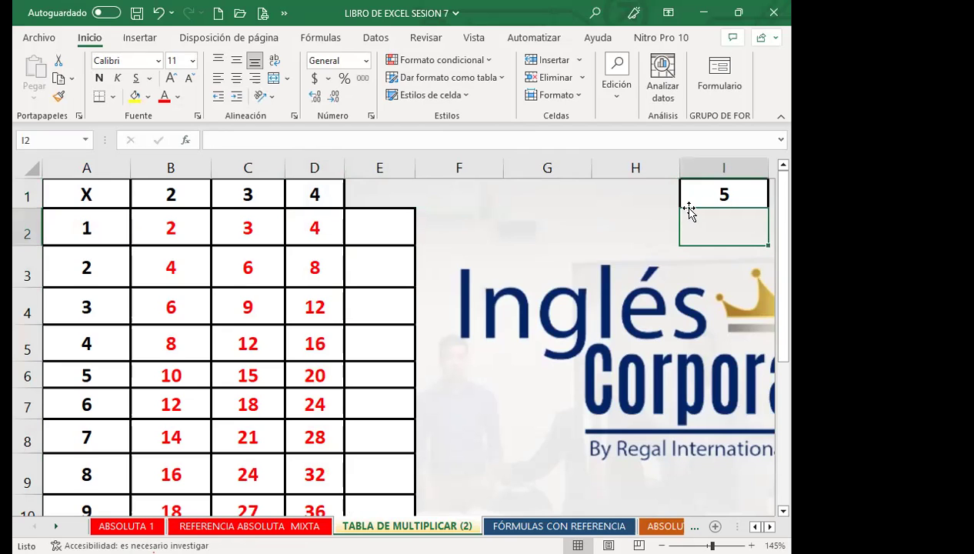
{"action": "left_click_drag", "start_coordinate": [692, 212], "coordinate": [395, 195]}
Enter the row-locked formula =E$1*A2 in E2 and fill it down column E
{"action": "left_click", "coordinate": [392, 223]}
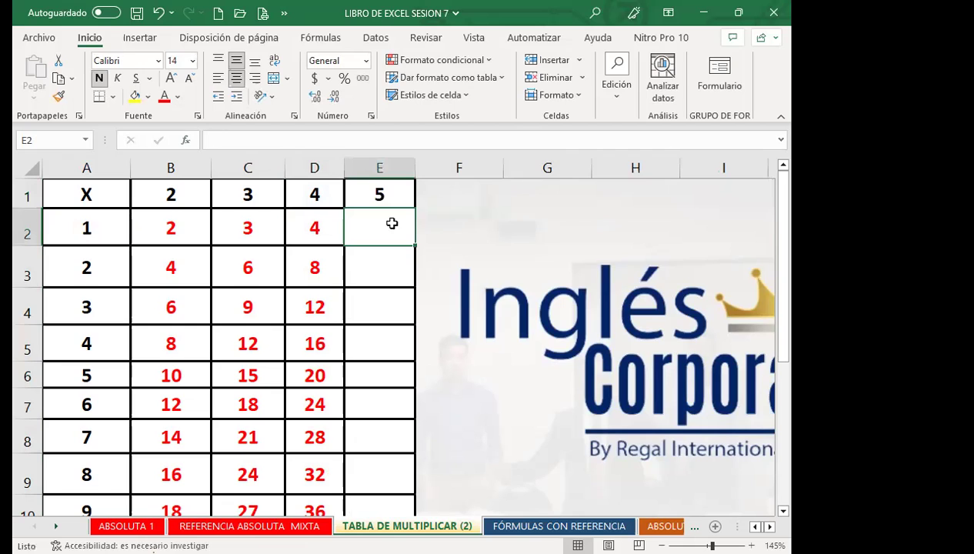
{"action": "type", "text": "="}
{"action": "left_click", "coordinate": [398, 193]}
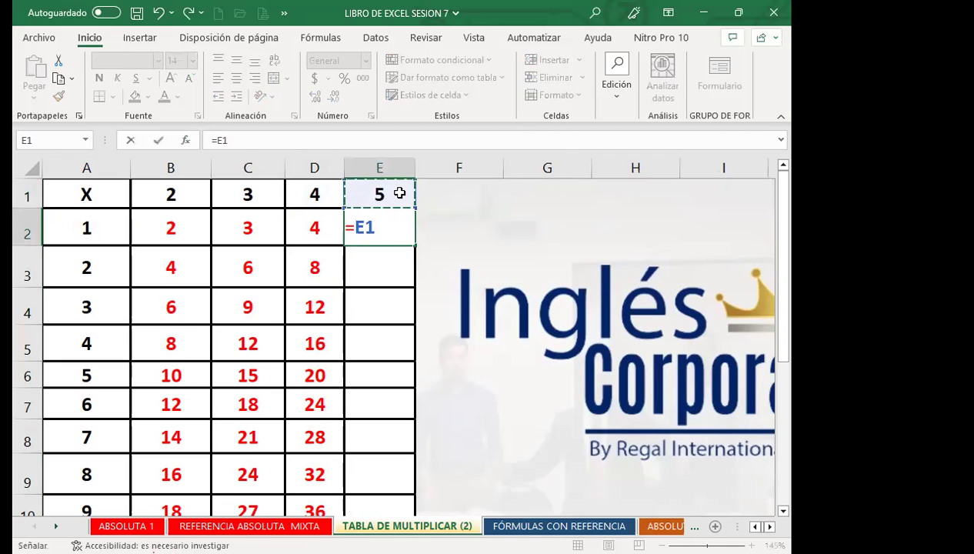
{"action": "key", "text": "F4"}
{"action": "key", "text": "F4"}
{"action": "type", "text": "*"}
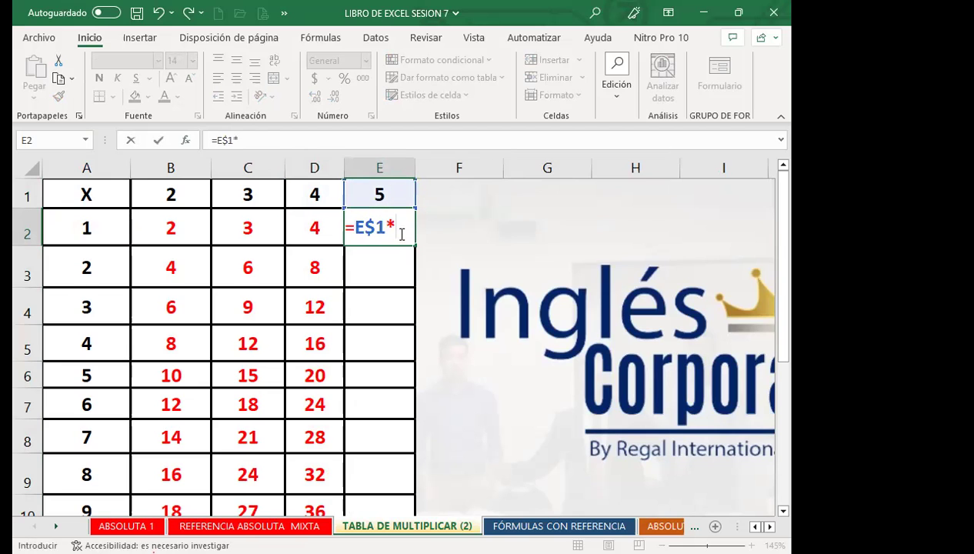
{"action": "left_click", "coordinate": [98, 229]}
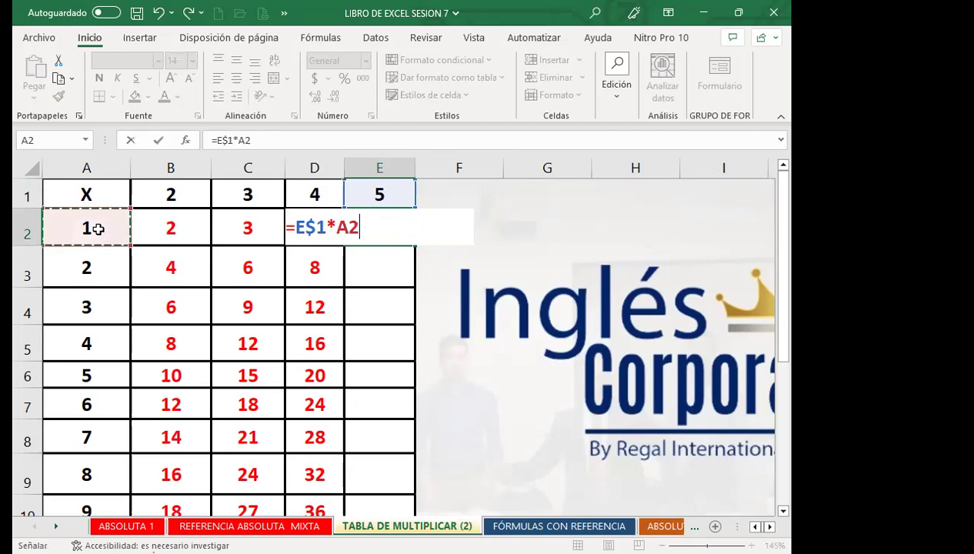
{"action": "key", "text": "Return"}
{"action": "left_click", "coordinate": [358, 230]}
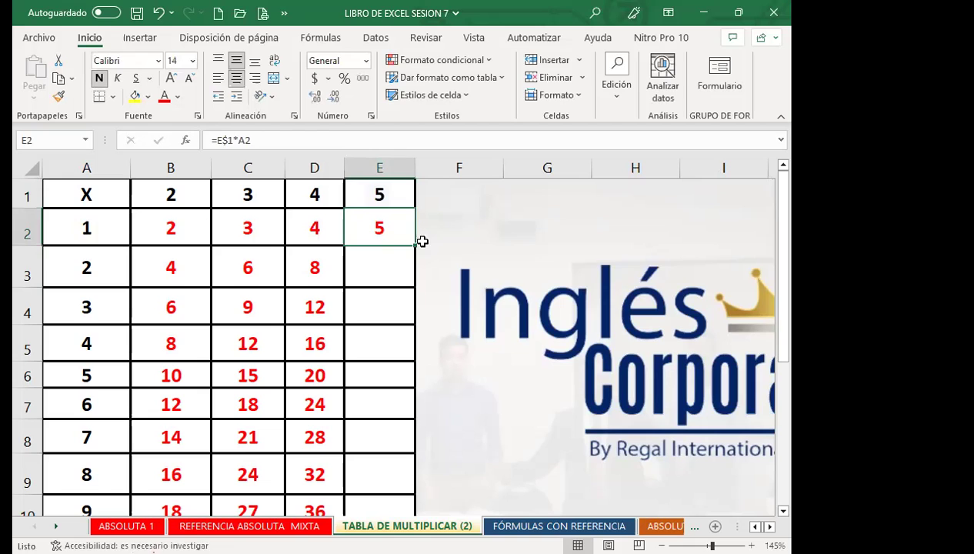
{"action": "double_click", "coordinate": [415, 245]}
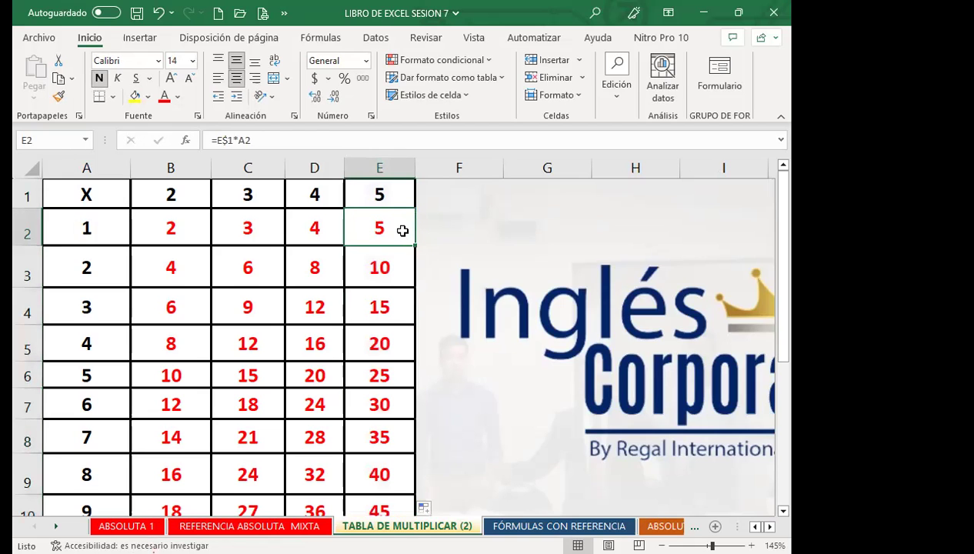
Review the formulas in B2, C2, D2 and C3 and the header values in B1–E1
{"action": "left_click", "coordinate": [319, 238]}
{"action": "left_click", "coordinate": [231, 233]}
{"action": "left_click", "coordinate": [194, 223]}
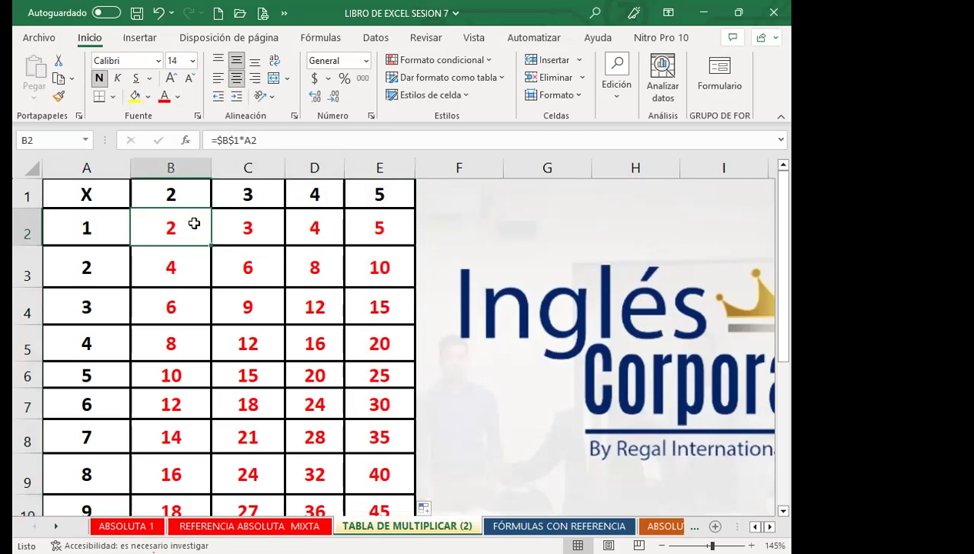
{"action": "left_click", "coordinate": [194, 194]}
{"action": "left_click", "coordinate": [247, 194]}
{"action": "left_click", "coordinate": [302, 193]}
{"action": "left_click", "coordinate": [363, 191]}
{"action": "left_click", "coordinate": [313, 194]}
{"action": "left_click", "coordinate": [256, 195]}
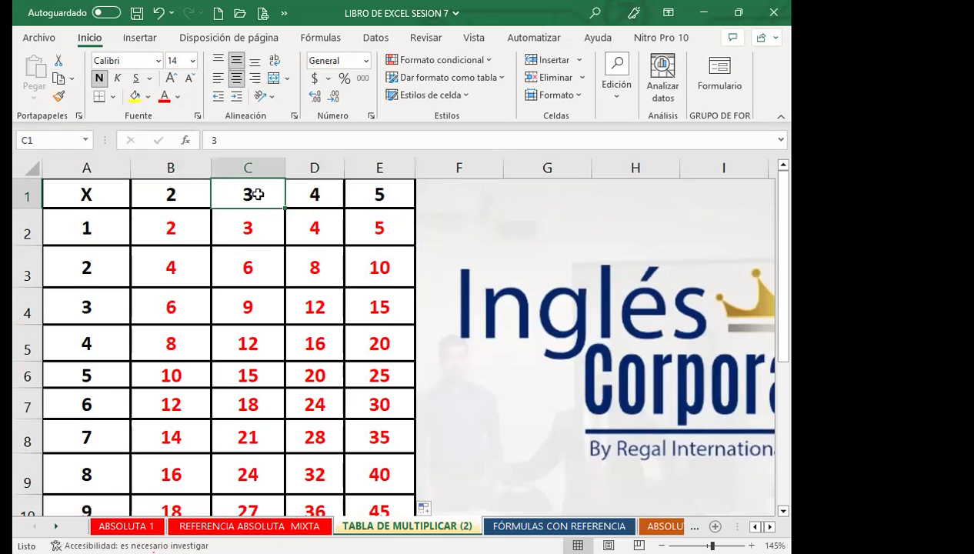
{"action": "left_click", "coordinate": [266, 253]}
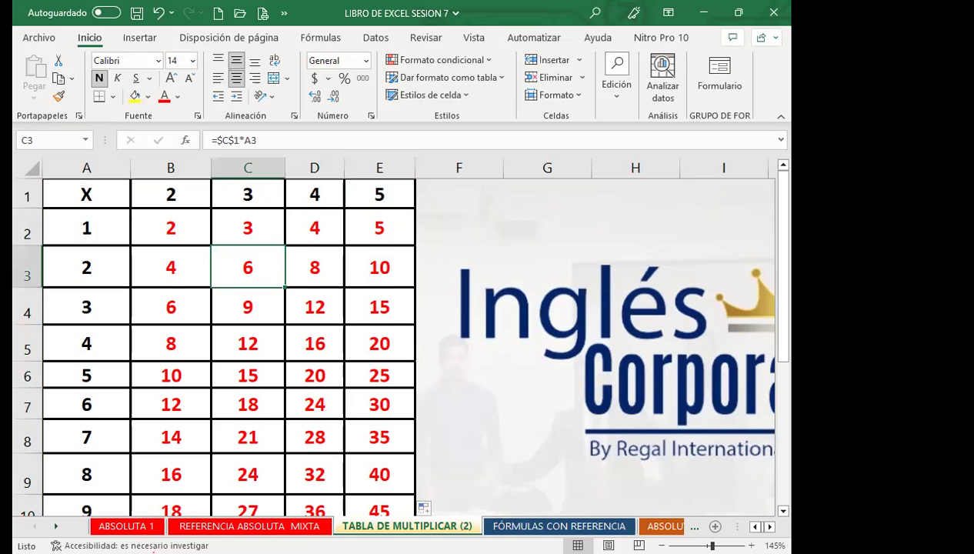
{"action": "key", "text": "ctrl+Page_Down"}
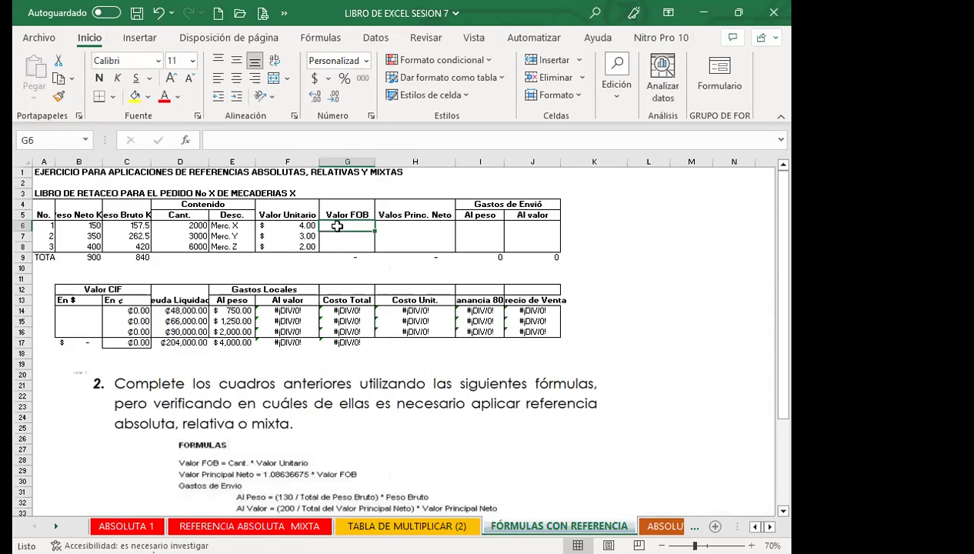
{"action": "left_click", "coordinate": [407, 431]}
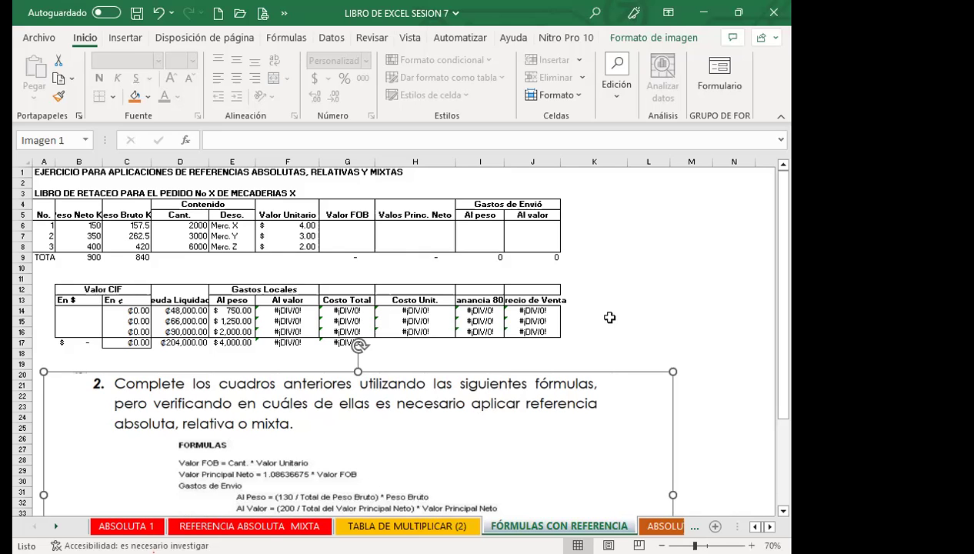
{"action": "left_click", "coordinate": [377, 526]}
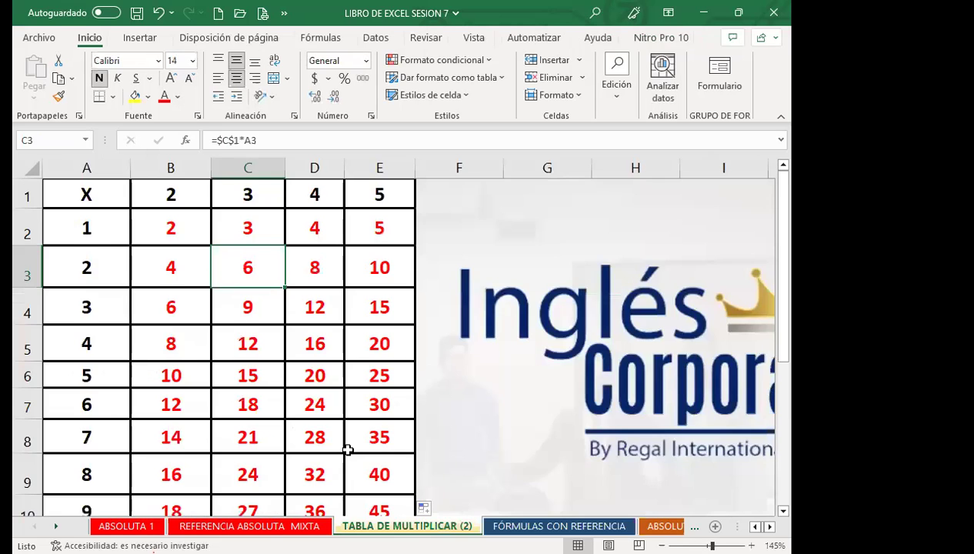
Review the formulas in E2, B2, C2 and D2 and the headers in B1–D1
{"action": "left_click", "coordinate": [398, 233]}
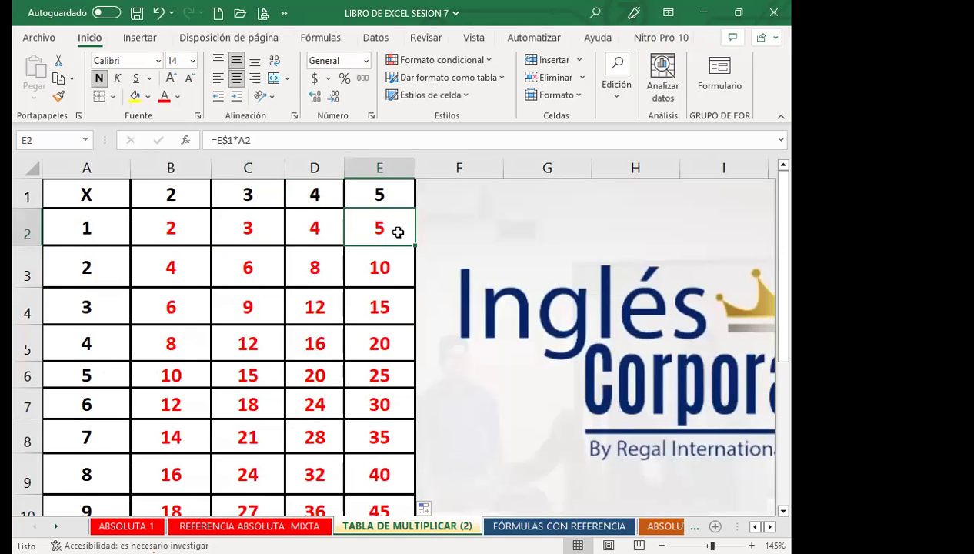
{"action": "left_click", "coordinate": [169, 225]}
{"action": "left_click", "coordinate": [245, 226]}
{"action": "left_click", "coordinate": [304, 227]}
{"action": "left_click", "coordinate": [253, 233]}
{"action": "left_click", "coordinate": [182, 221]}
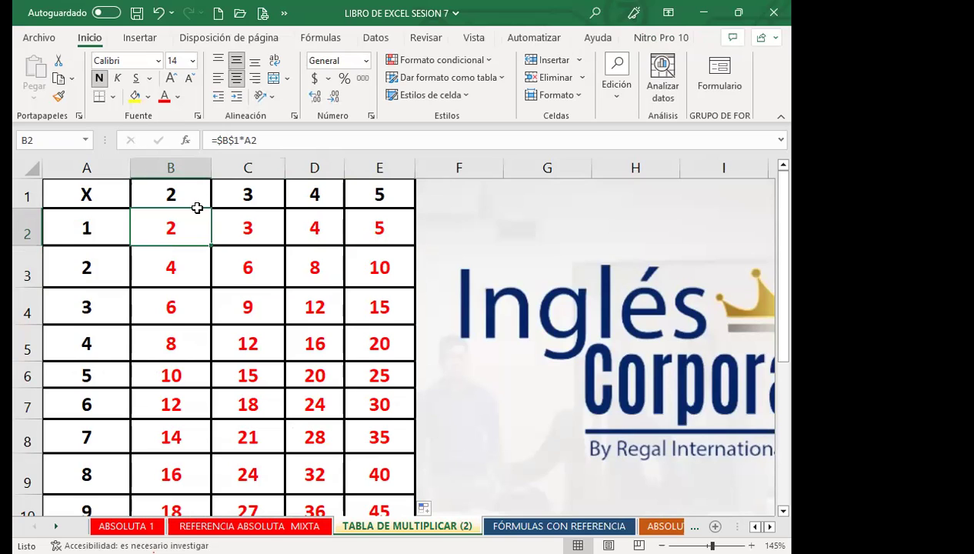
{"action": "left_click", "coordinate": [178, 192]}
{"action": "left_click", "coordinate": [179, 229]}
{"action": "left_click", "coordinate": [184, 200]}
{"action": "left_click", "coordinate": [261, 199]}
{"action": "left_click", "coordinate": [320, 200]}
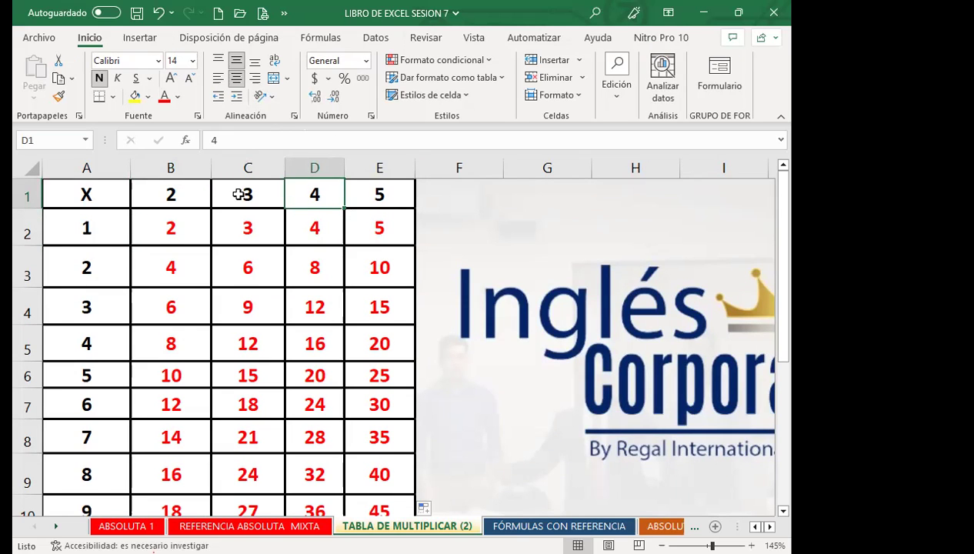
Move the 5 header from E1 to I1, then undo to restore it to E1
{"action": "left_click", "coordinate": [385, 194]}
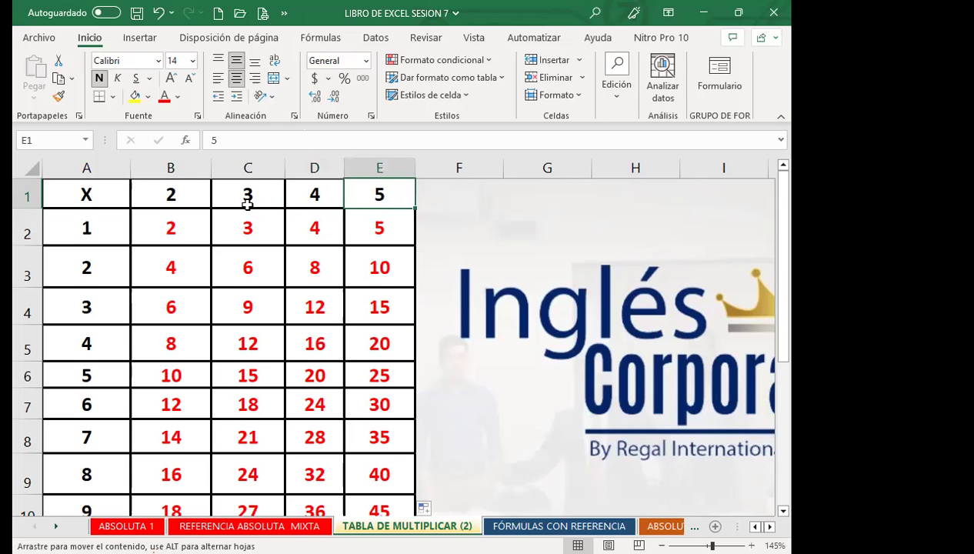
{"action": "left_click_drag", "start_coordinate": [247, 203], "coordinate": [723, 194]}
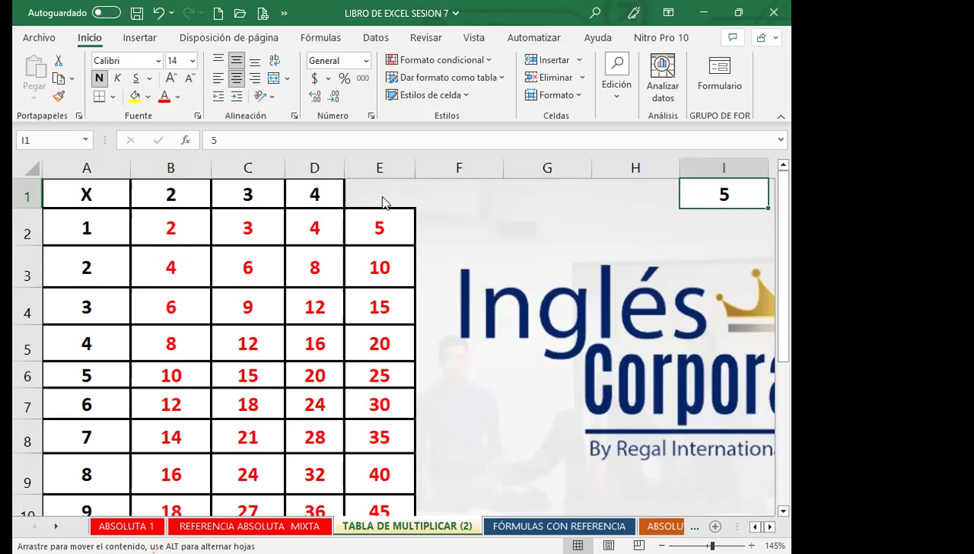
{"action": "key", "text": "ctrl+z"}
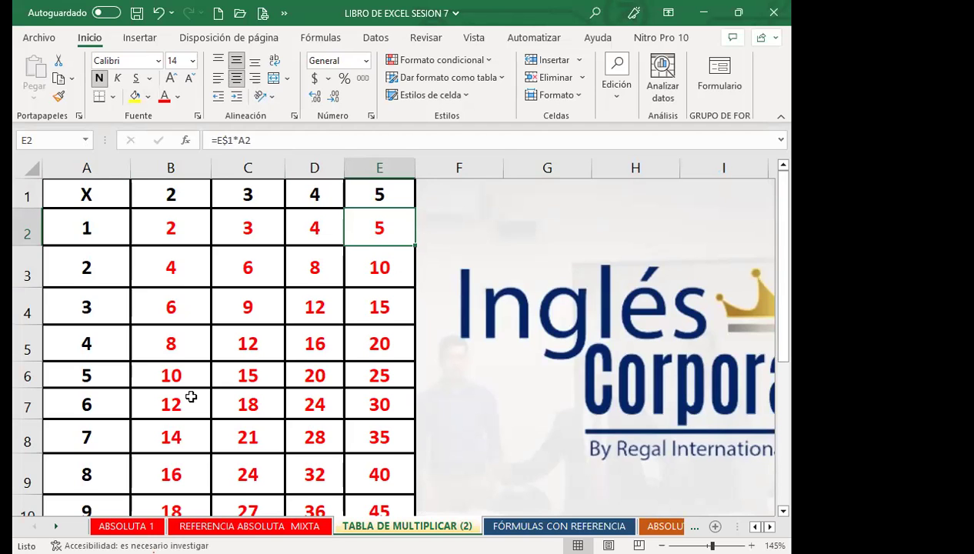
{"action": "left_click", "coordinate": [501, 525]}
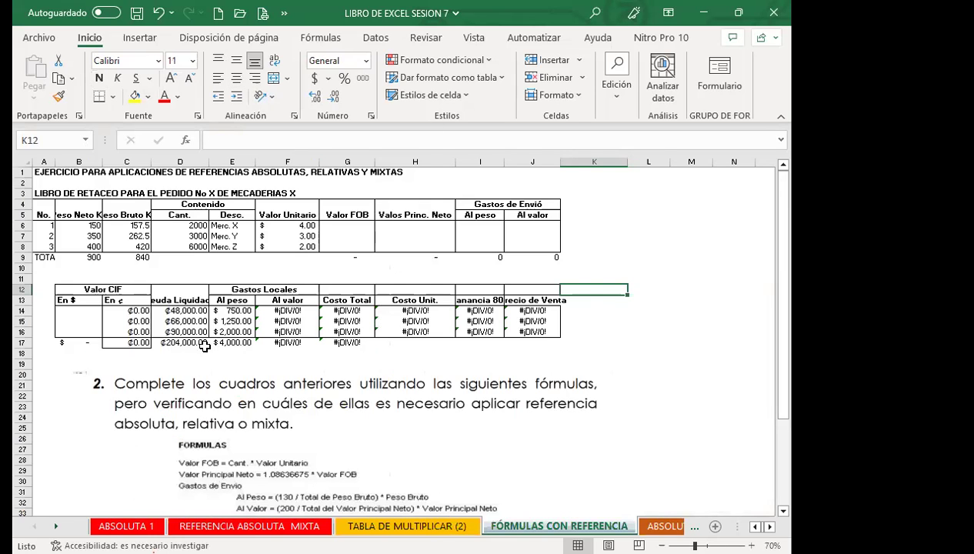
{"action": "left_click", "coordinate": [579, 317]}
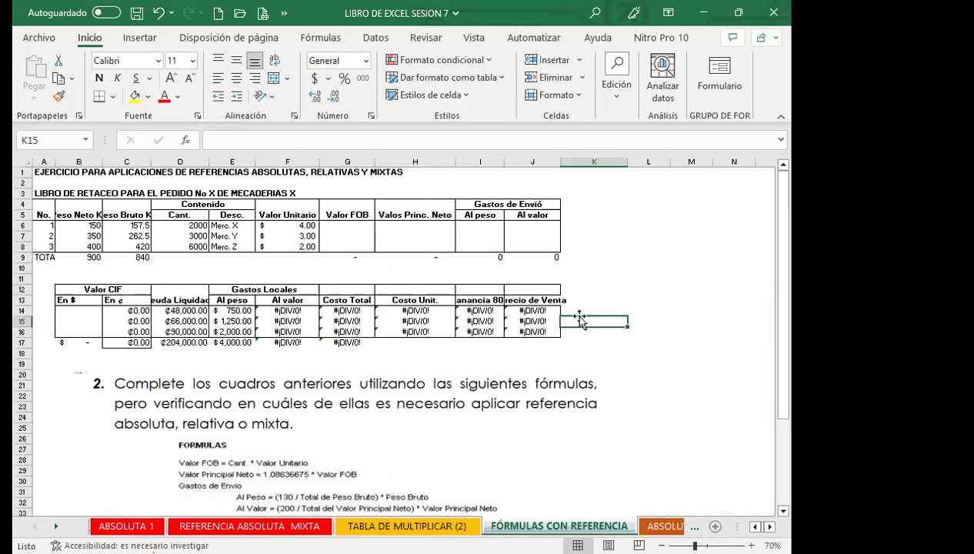
{"action": "left_click", "coordinate": [335, 259]}
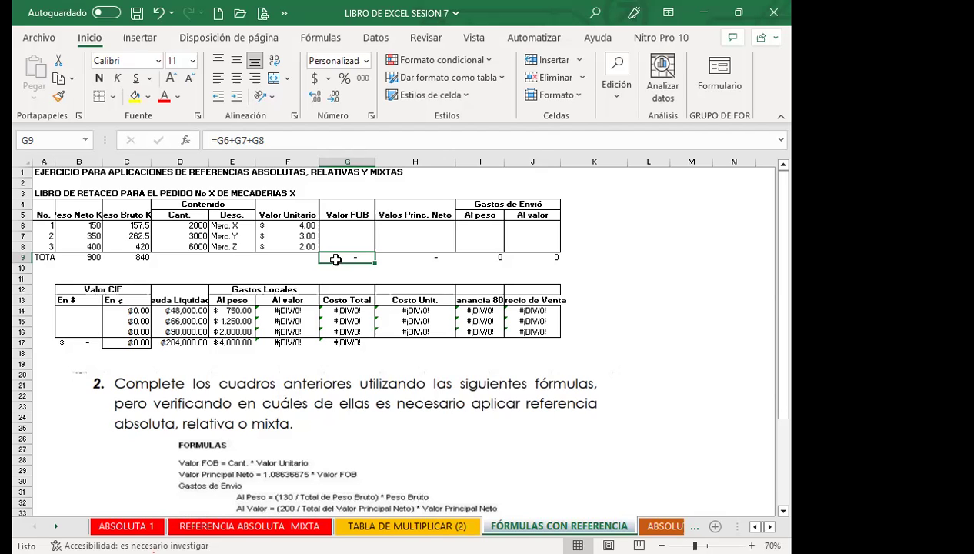
{"action": "left_click", "coordinate": [360, 227]}
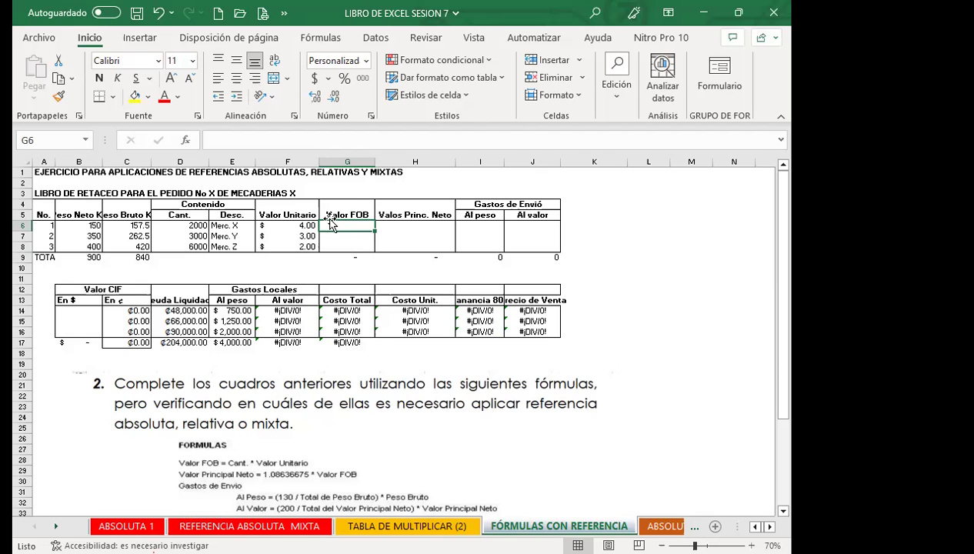
{"action": "scroll", "coordinate": [394, 398], "scroll_direction": "down", "scroll_amount": 2}
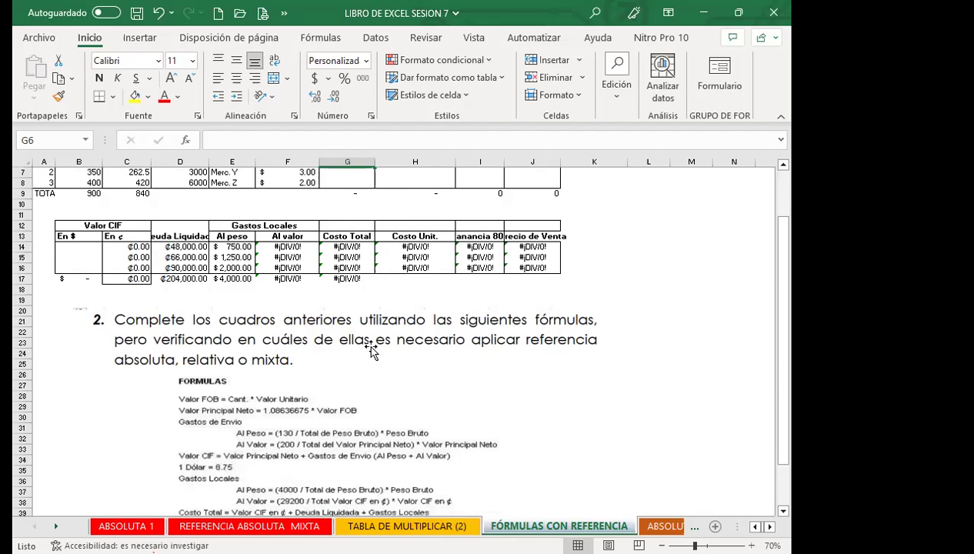
{"action": "scroll", "coordinate": [370, 348], "scroll_direction": "up", "scroll_amount": 1}
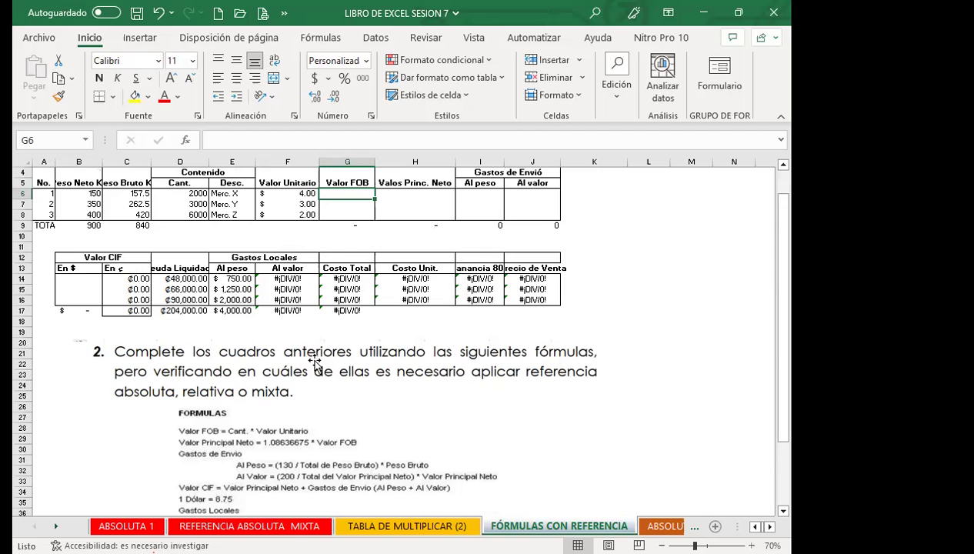
{"action": "left_click_drag", "start_coordinate": [275, 275], "coordinate": [529, 295]}
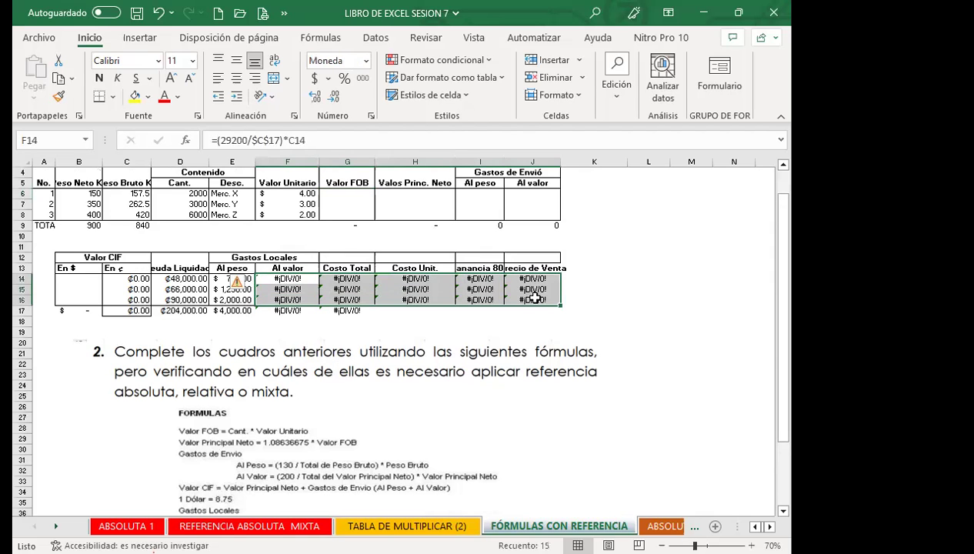
{"action": "key", "text": "Delete"}
{"action": "scroll", "coordinate": [307, 289], "scroll_direction": "up", "scroll_amount": 1}
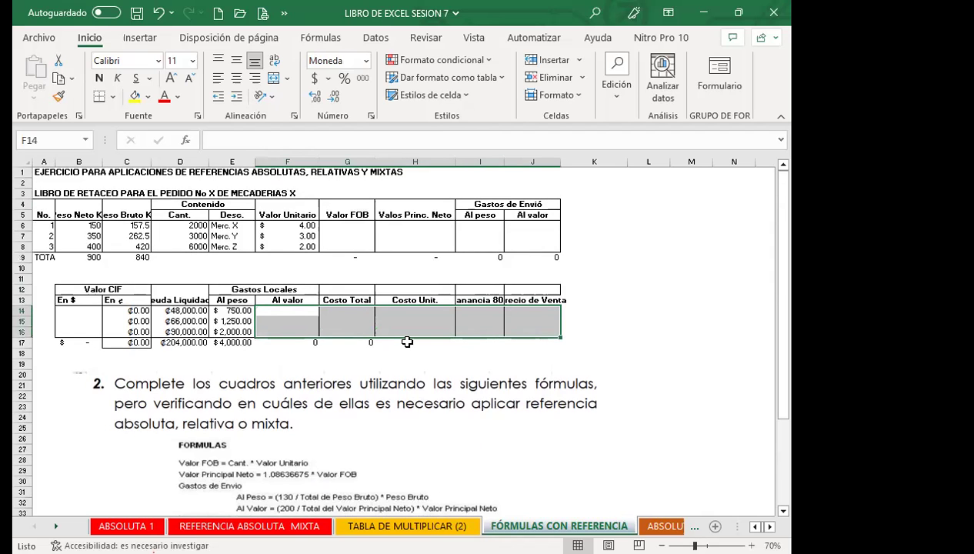
{"action": "key", "text": "ctrl+z"}
{"action": "left_click_drag", "start_coordinate": [392, 343], "coordinate": [396, 353]}
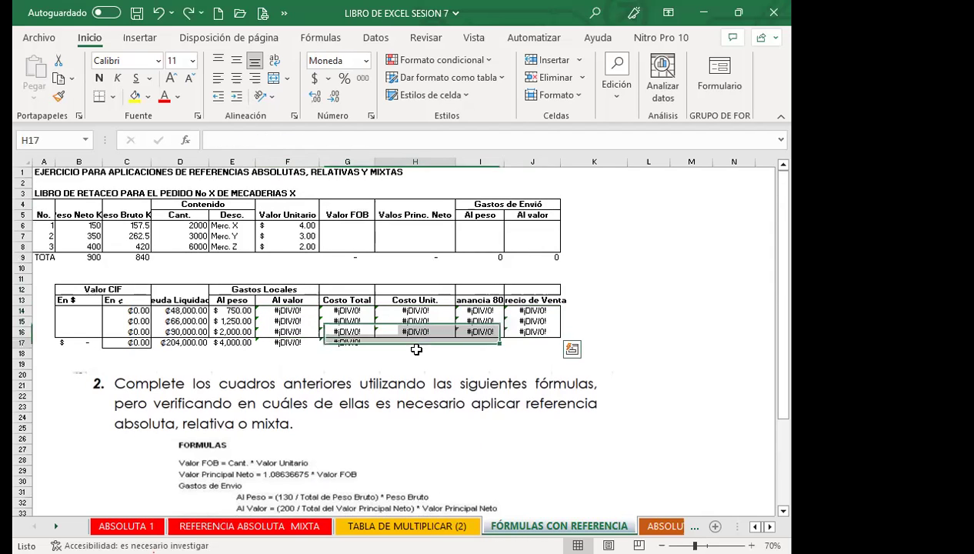
{"action": "scroll", "coordinate": [217, 406], "scroll_direction": "down", "scroll_amount": 1}
{"action": "scroll", "coordinate": [192, 416], "scroll_direction": "down", "scroll_amount": 3}
{"action": "left_click", "coordinate": [192, 416]}
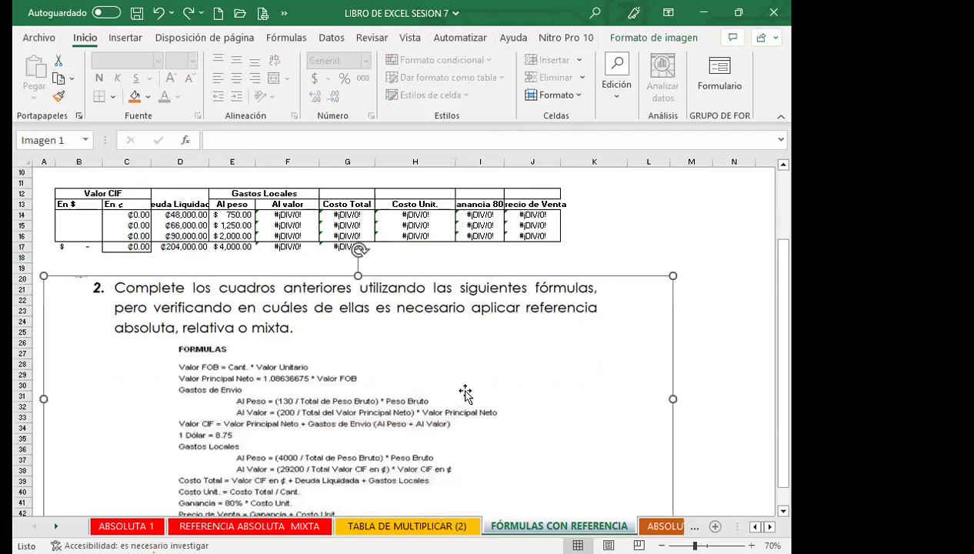
{"action": "scroll", "coordinate": [308, 377], "scroll_direction": "down", "scroll_amount": 4}
{"action": "scroll", "coordinate": [248, 322], "scroll_direction": "up", "scroll_amount": 2}
{"action": "scroll", "coordinate": [247, 323], "scroll_direction": "up", "scroll_amount": 2}
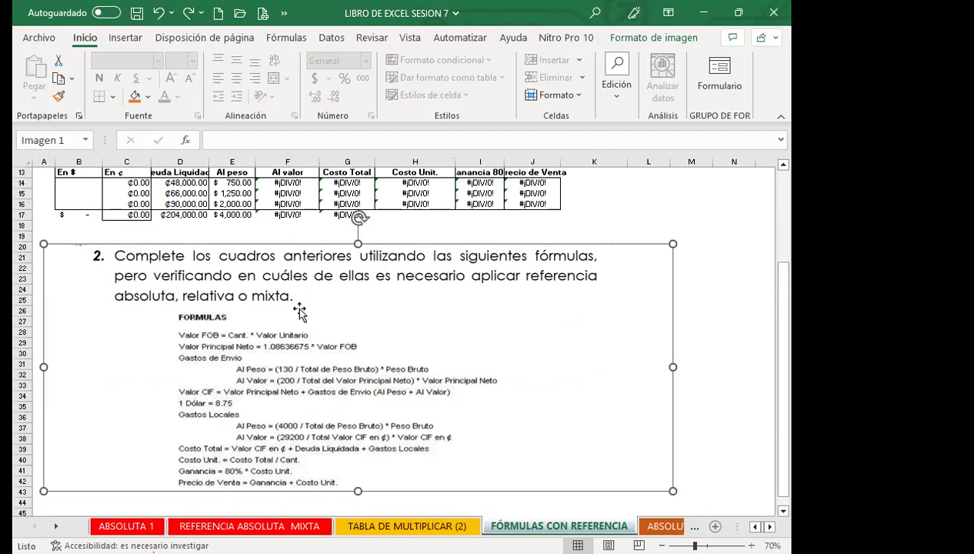
{"action": "scroll", "coordinate": [220, 355], "scroll_direction": "up", "scroll_amount": 1}
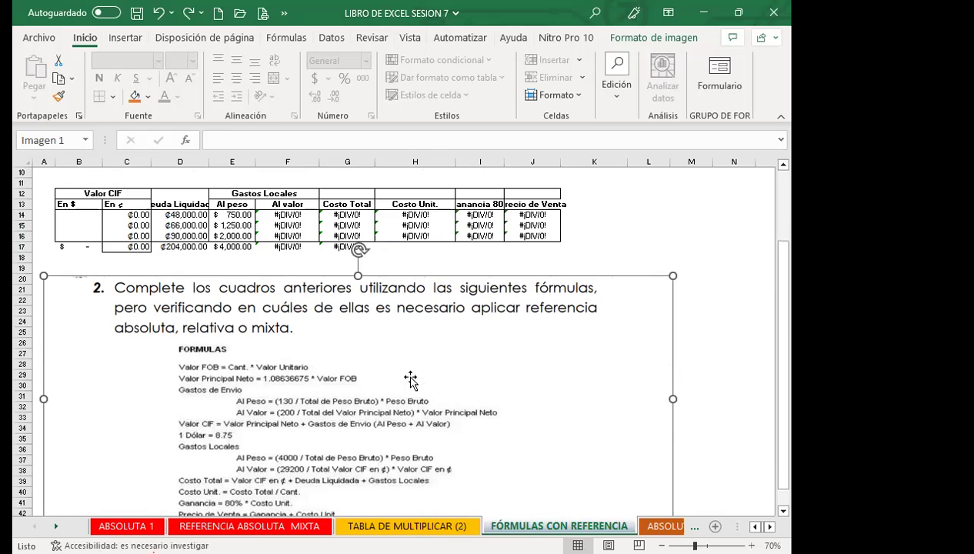
{"action": "scroll", "coordinate": [426, 373], "scroll_direction": "up", "scroll_amount": 2}
{"action": "scroll", "coordinate": [425, 374], "scroll_direction": "up", "scroll_amount": 2}
{"action": "left_click", "coordinate": [349, 205]}
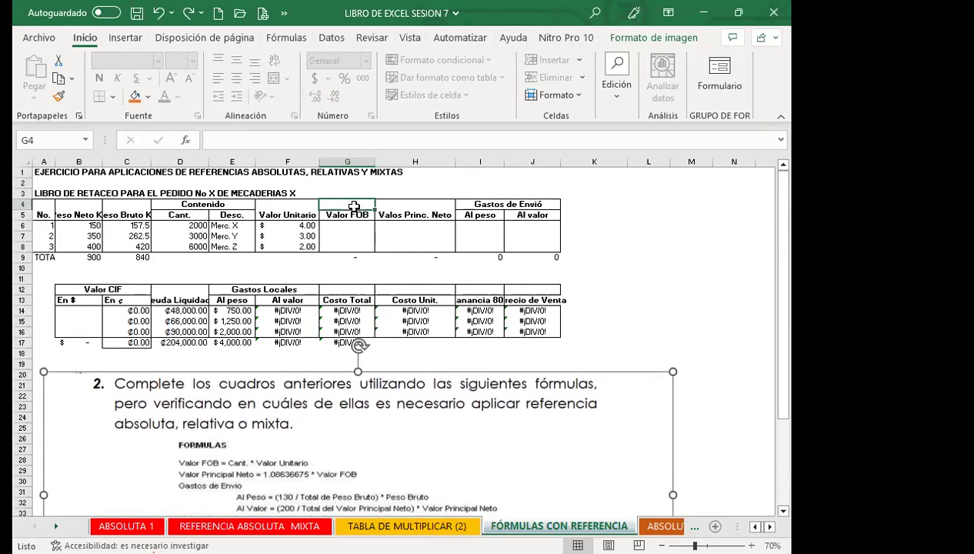
{"action": "left_click", "coordinate": [351, 213]}
{"action": "left_click", "coordinate": [336, 226]}
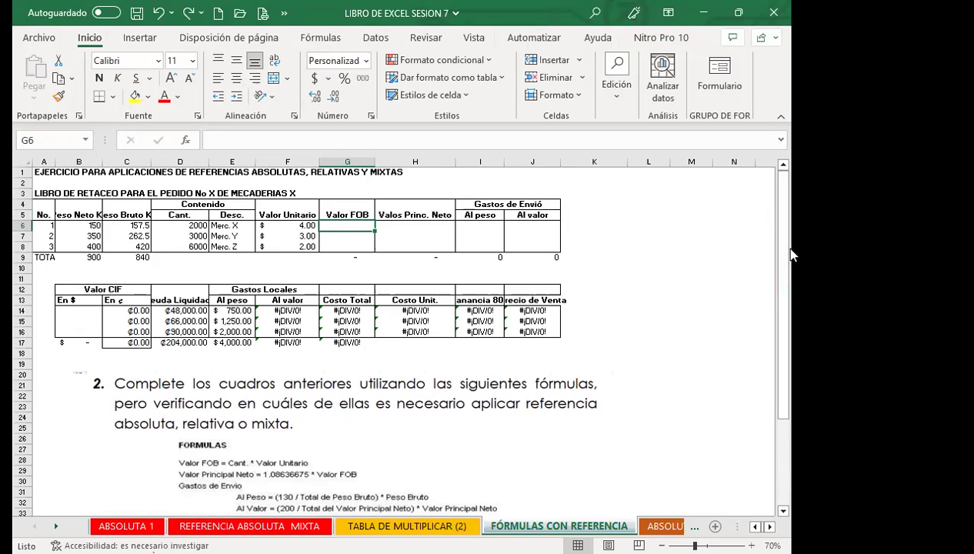
Enter =D6*F6 in G6 and check it against quantity D6 and unit price F6
{"action": "type", "text": "="}
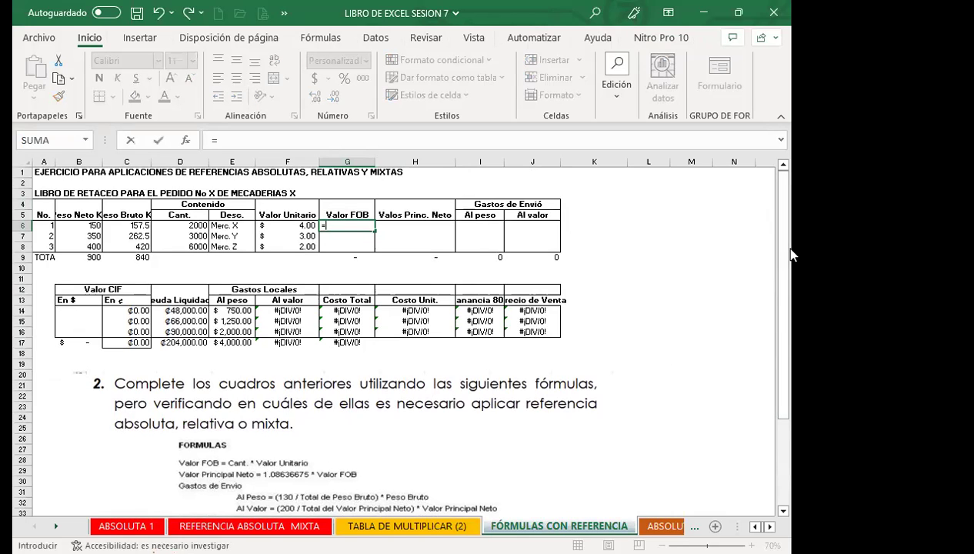
{"action": "left_click", "coordinate": [181, 225]}
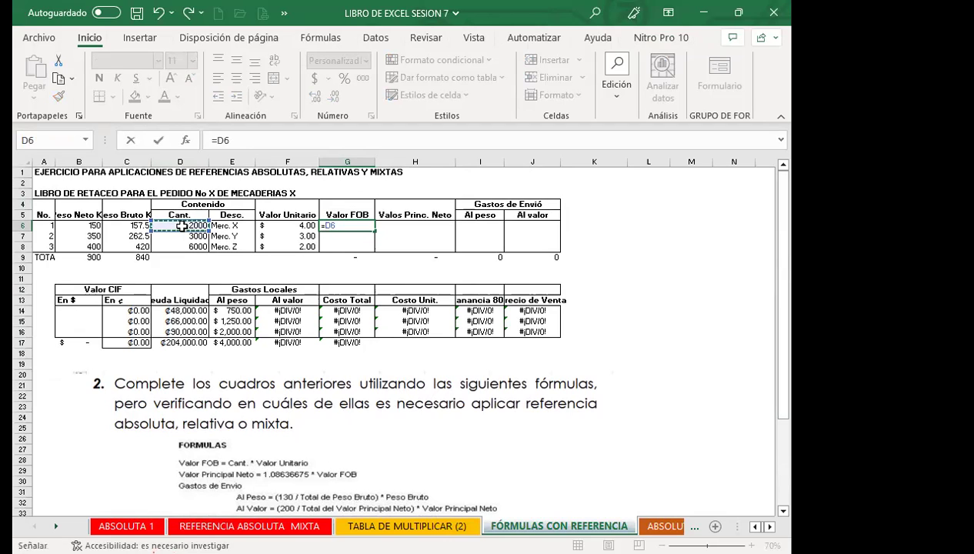
{"action": "type", "text": "*"}
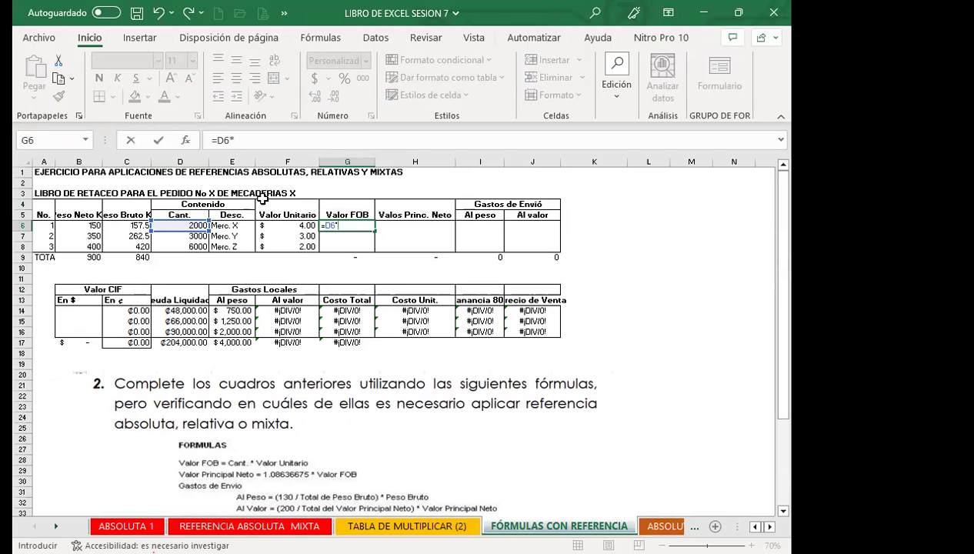
{"action": "left_click", "coordinate": [289, 226]}
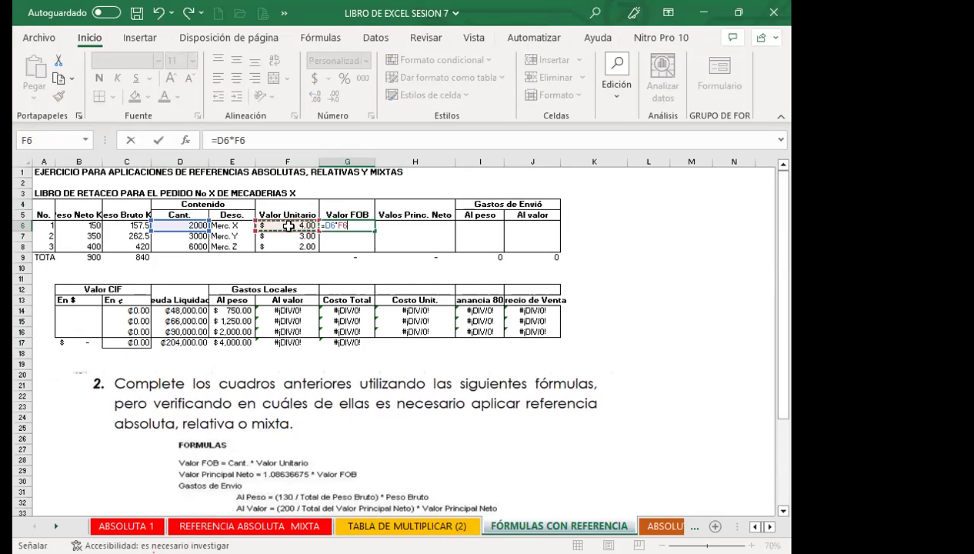
{"action": "key", "text": "Return"}
{"action": "left_click", "coordinate": [342, 226]}
{"action": "left_click", "coordinate": [194, 225]}
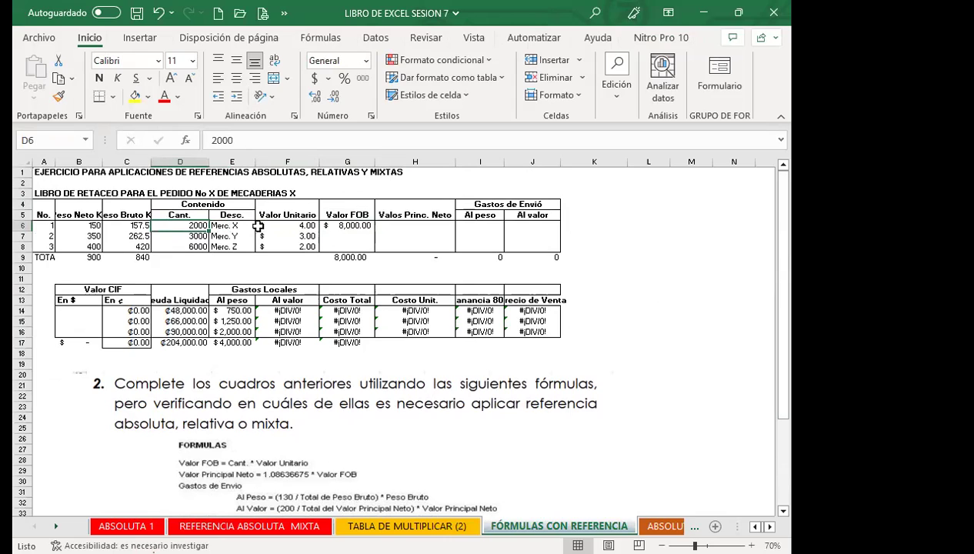
{"action": "left_click", "coordinate": [289, 226]}
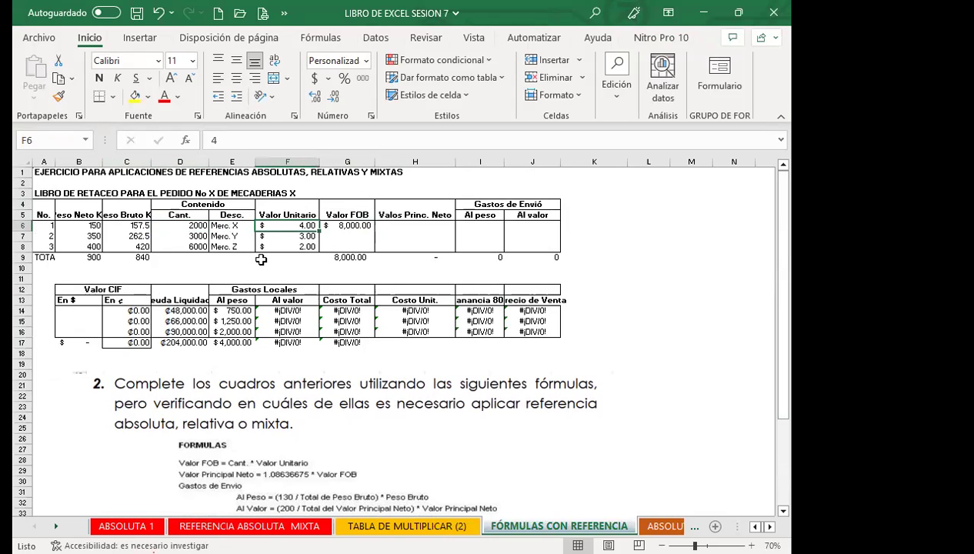
Copy the G6 Valor FOB formula down to G8 and verify G7 and G8
{"action": "left_click", "coordinate": [360, 225]}
{"action": "left_click_drag", "start_coordinate": [374, 231], "coordinate": [371, 247]}
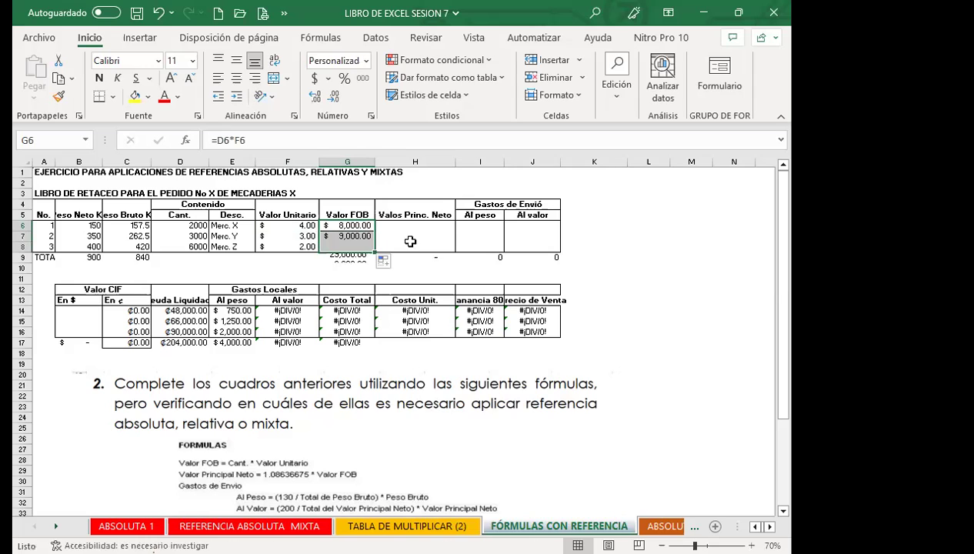
{"action": "left_click", "coordinate": [347, 228]}
{"action": "left_click", "coordinate": [350, 238]}
{"action": "left_click", "coordinate": [328, 245]}
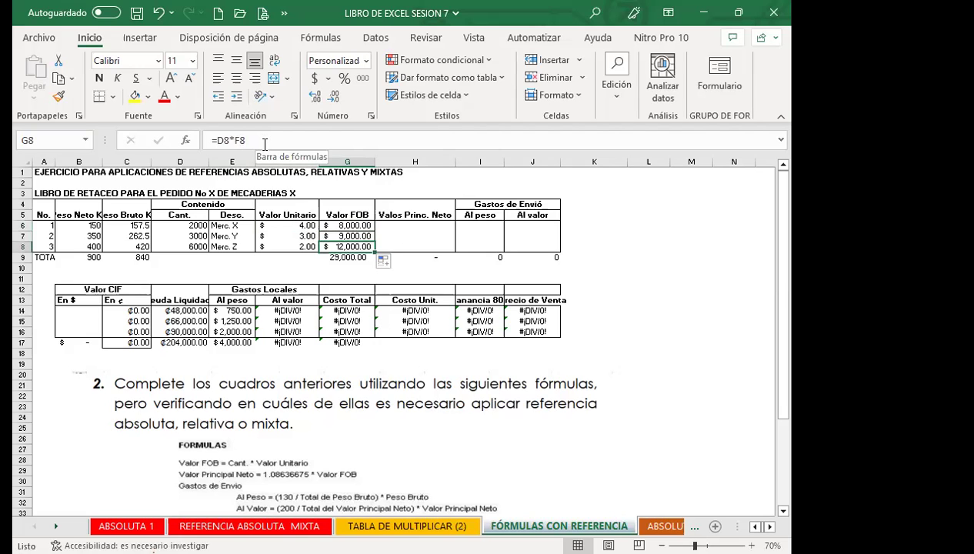
{"action": "left_click", "coordinate": [401, 225]}
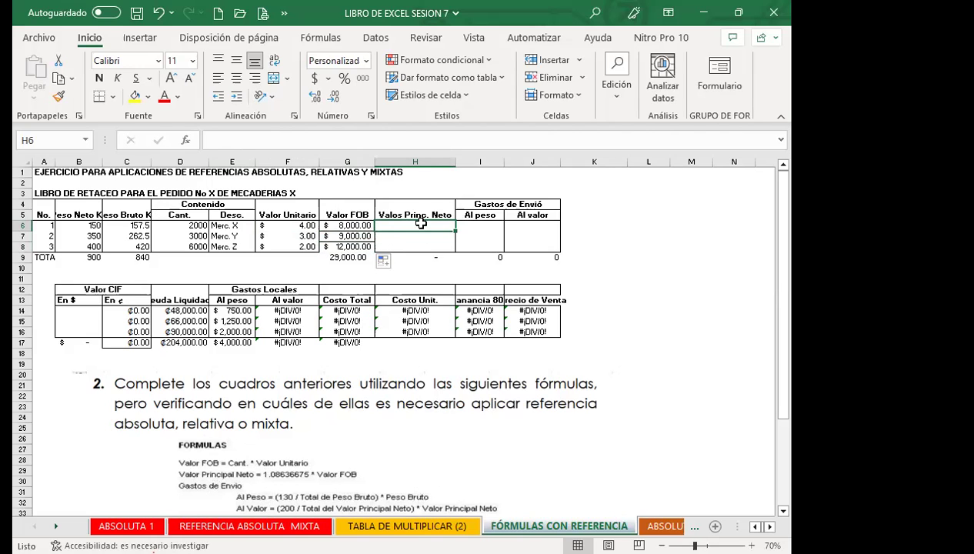
Enter =1.08636675*G6 in H6 and fill it to H8, giving 8,690.93, 9,777.30, 13,036.40
{"action": "type", "text": "=1."}
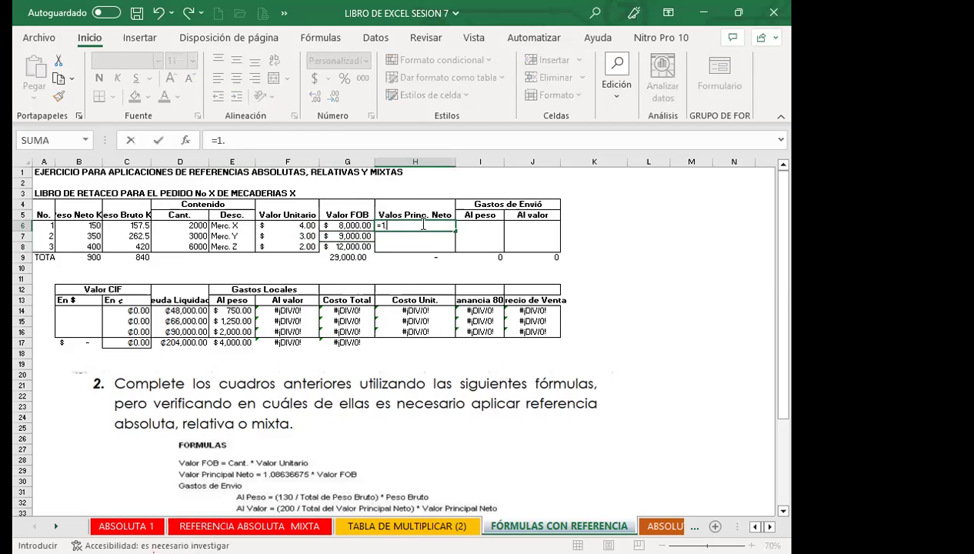
{"action": "type", "text": "08"}
{"action": "type", "text": "636675*"}
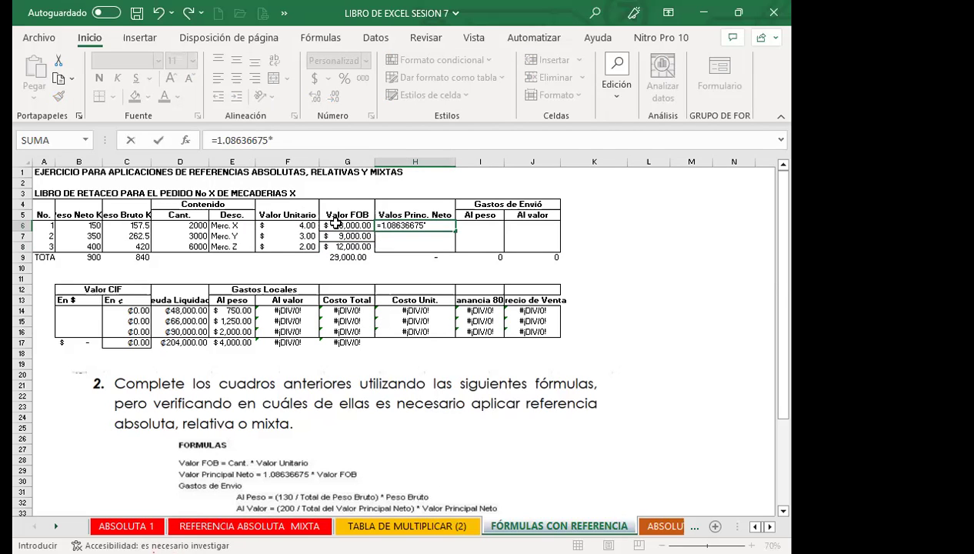
{"action": "left_click", "coordinate": [338, 227]}
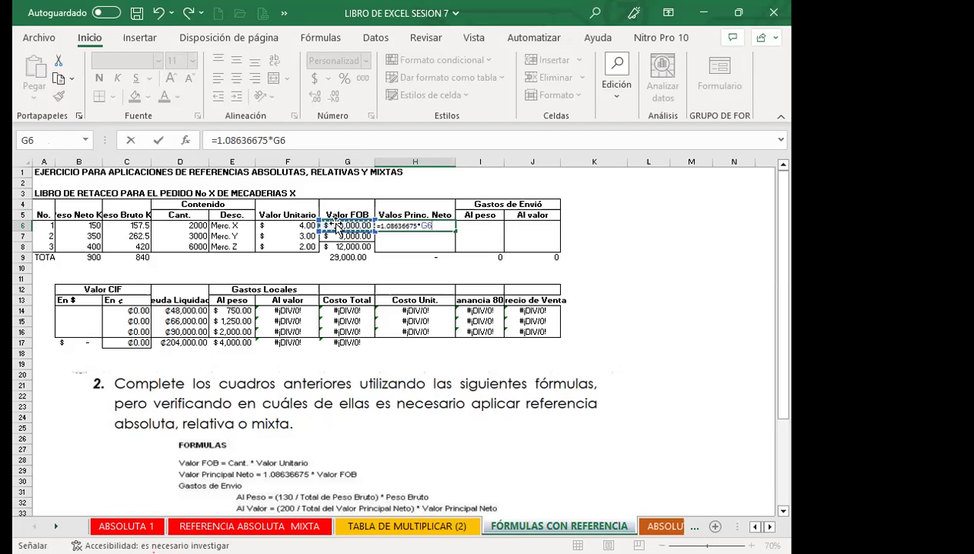
{"action": "key", "text": "Return"}
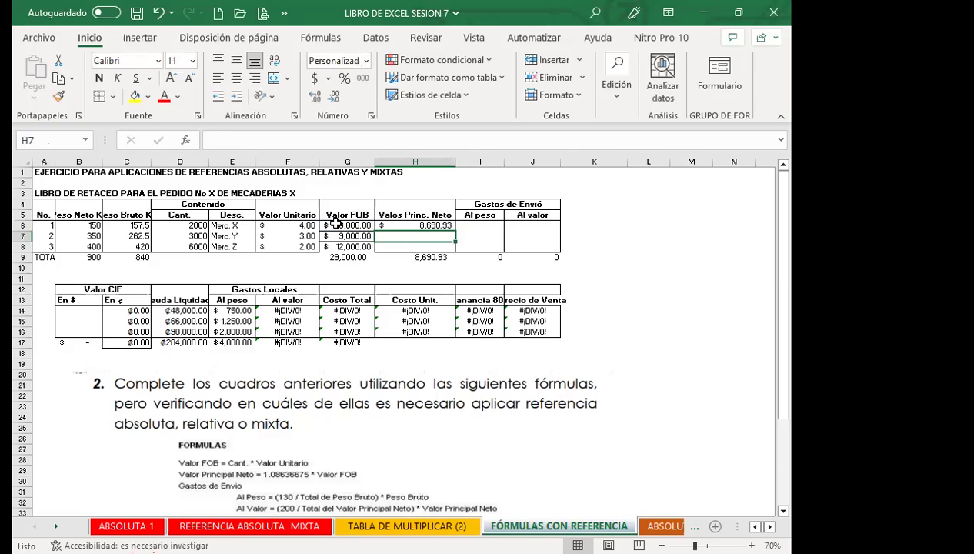
{"action": "left_click", "coordinate": [404, 224]}
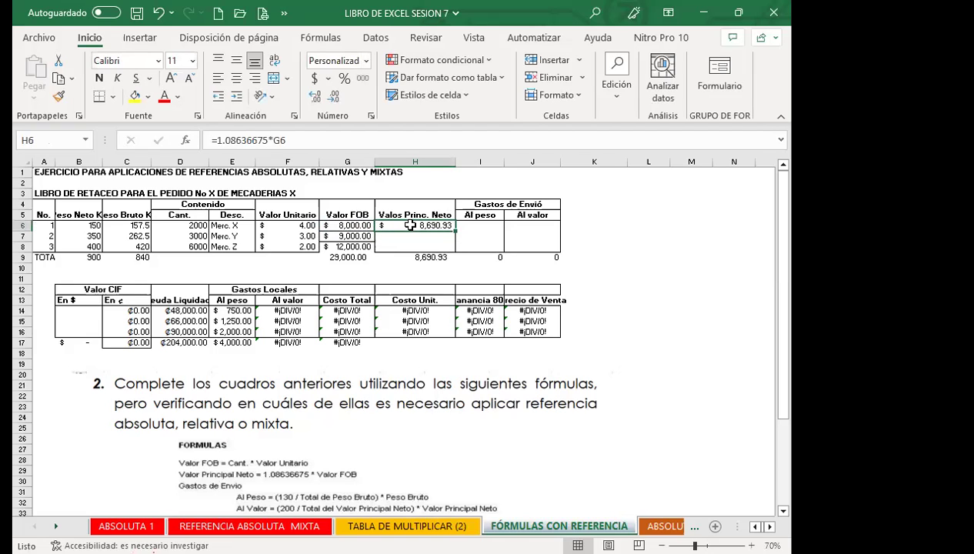
{"action": "left_click_drag", "start_coordinate": [455, 231], "coordinate": [455, 251]}
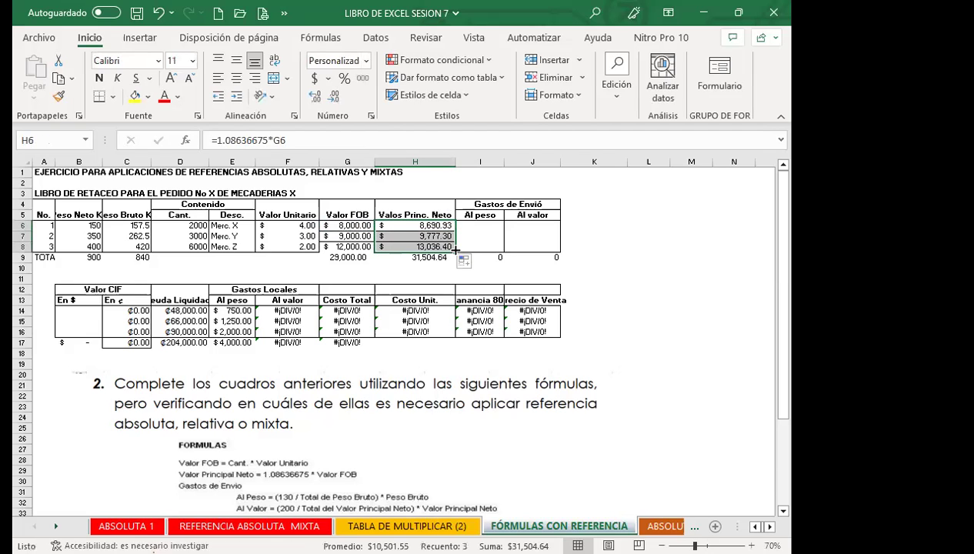
{"action": "left_click", "coordinate": [395, 225]}
{"action": "key", "text": "Down"}
{"action": "key", "text": "Down"}
{"action": "key", "text": "Up"}
{"action": "key", "text": "Up"}
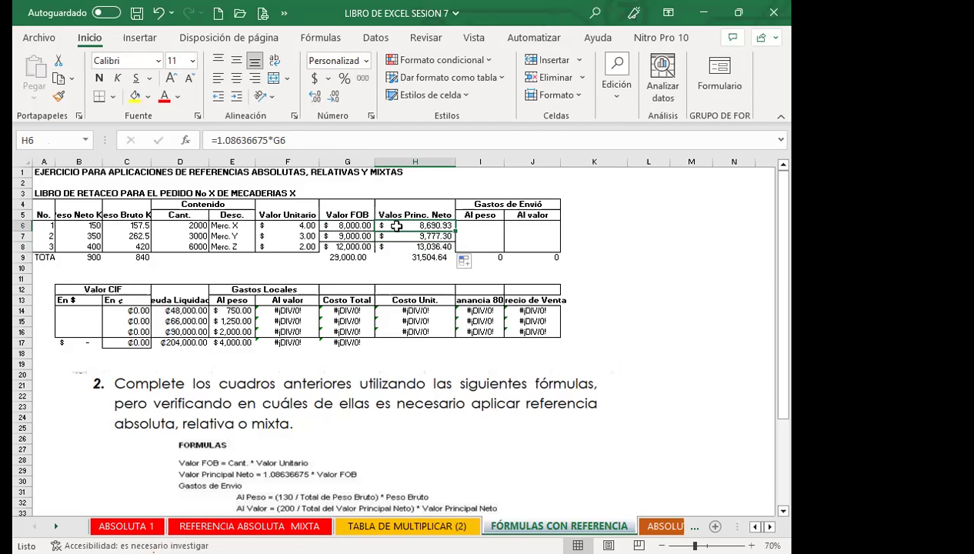
Type =(130/B9)*B6 in I6, then make B9 absolute as $B$9
{"action": "left_click", "coordinate": [475, 225]}
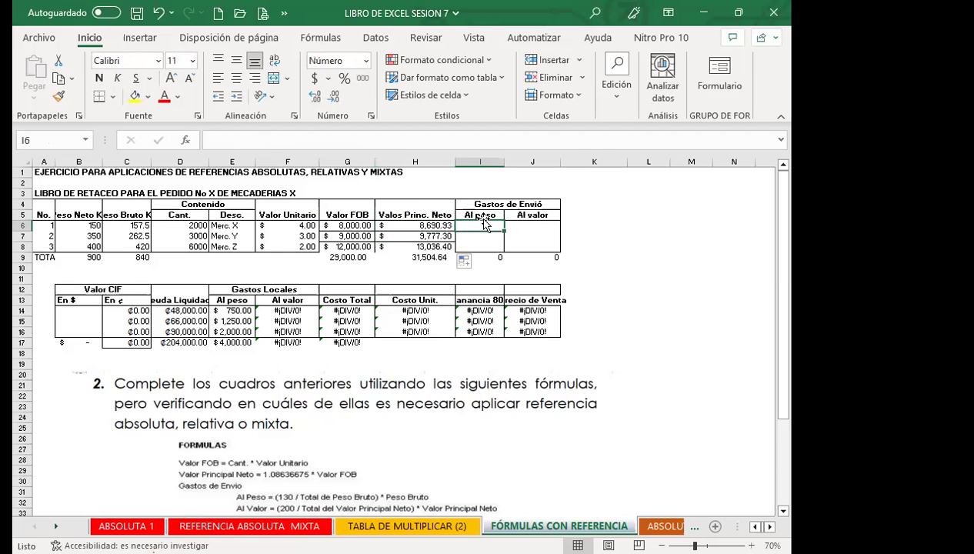
{"action": "scroll", "coordinate": [197, 445], "scroll_direction": "down", "scroll_amount": 1}
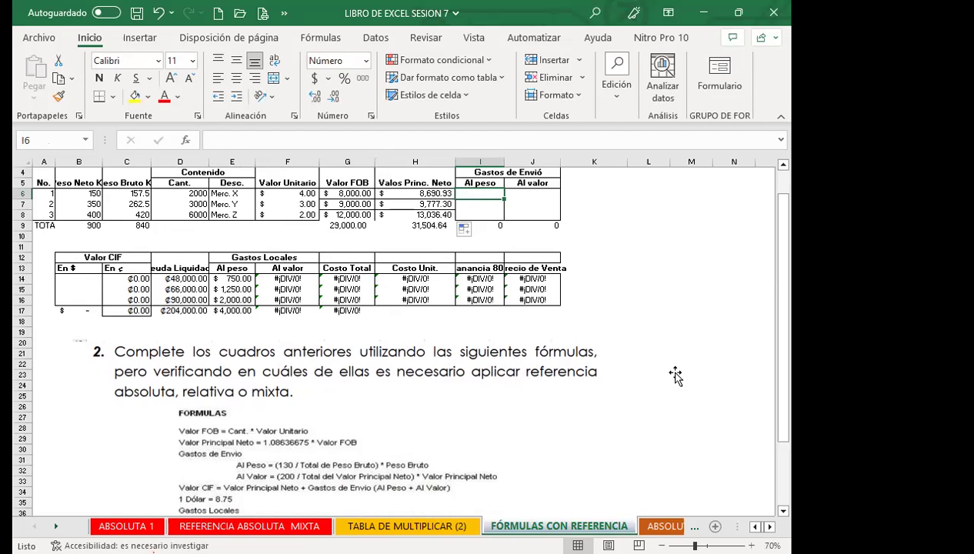
{"action": "type", "text": "=("}
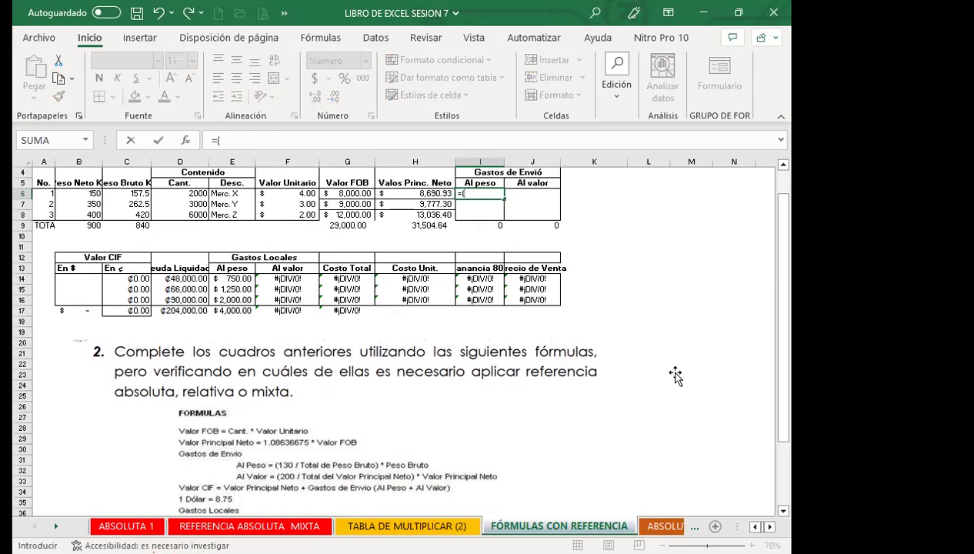
{"action": "type", "text": "130"}
{"action": "type", "text": "/"}
{"action": "scroll", "coordinate": [142, 230], "scroll_direction": "up", "scroll_amount": 1}
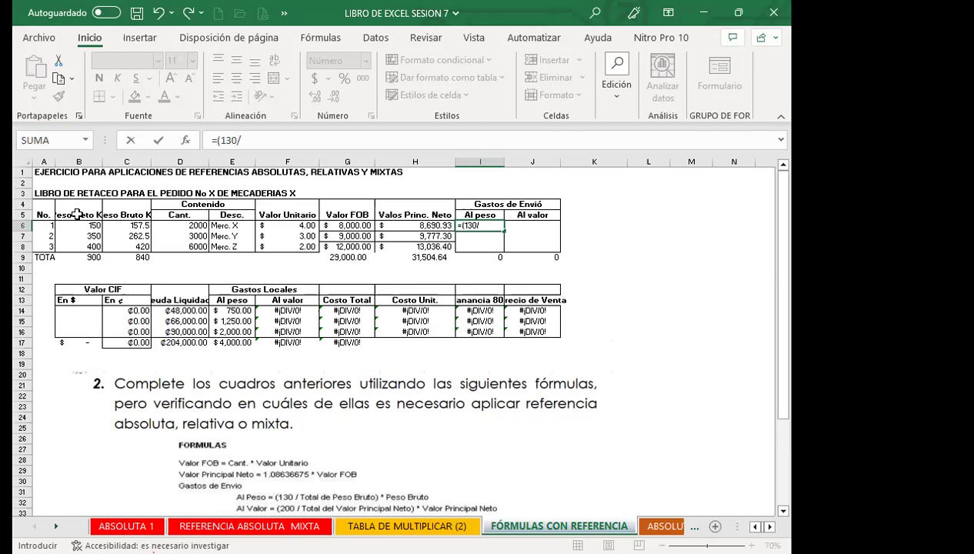
{"action": "left_click", "coordinate": [90, 257]}
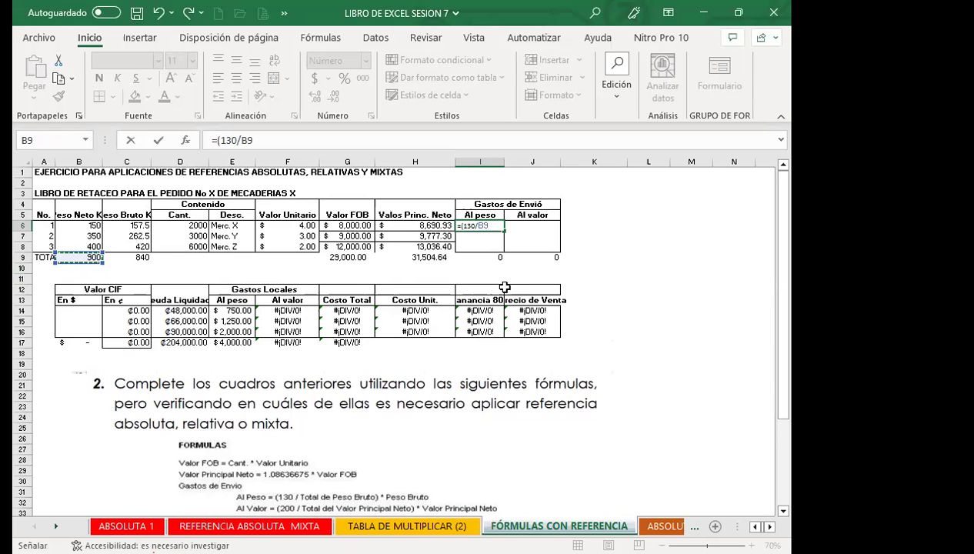
{"action": "type", "text": ")"}
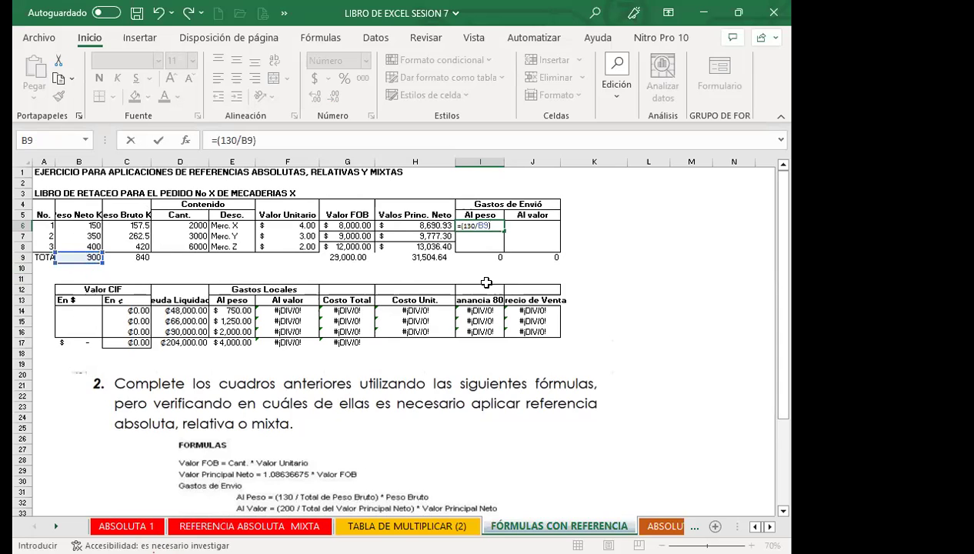
{"action": "scroll", "coordinate": [329, 487], "scroll_direction": "down", "scroll_amount": 1}
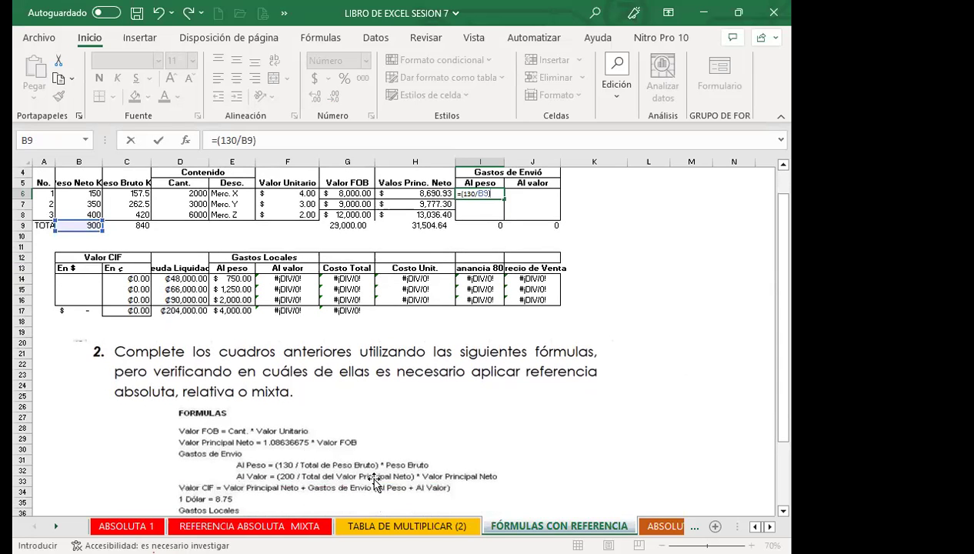
{"action": "type", "text": "*"}
{"action": "scroll", "coordinate": [512, 402], "scroll_direction": "up", "scroll_amount": 1}
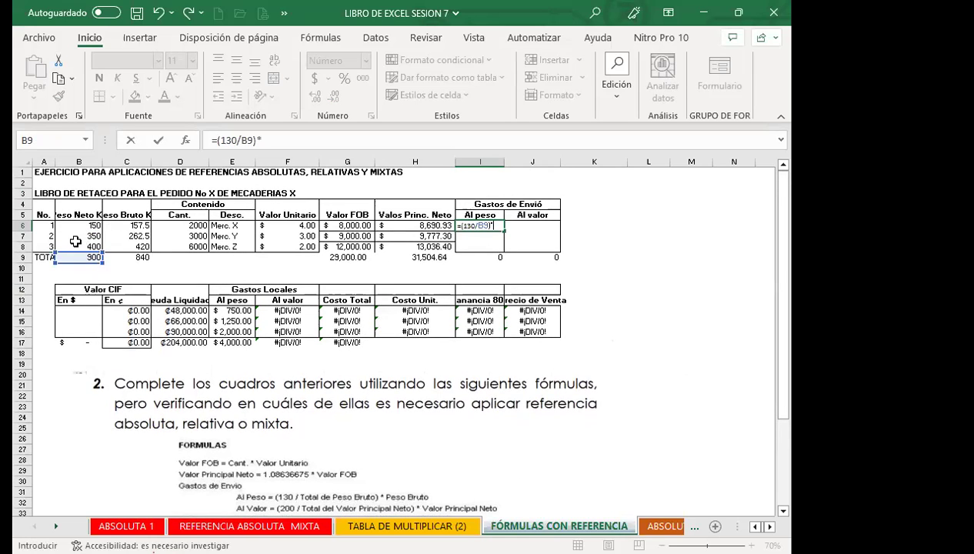
{"action": "left_click", "coordinate": [77, 225]}
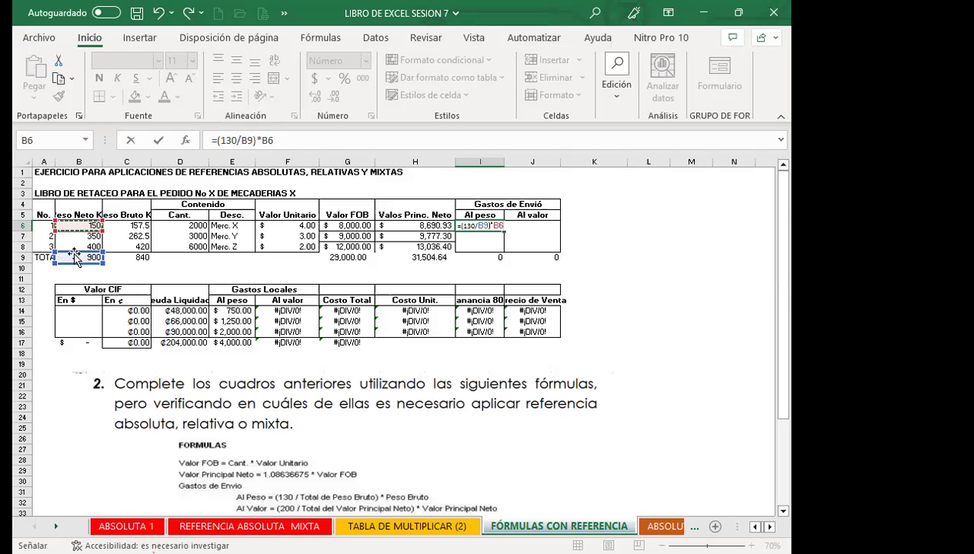
{"action": "left_click", "coordinate": [248, 140]}
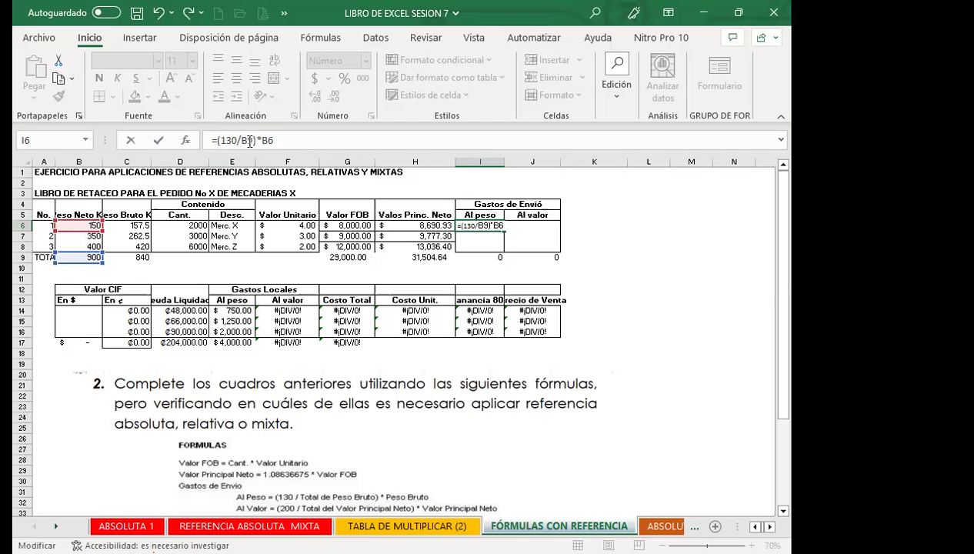
{"action": "key", "text": "F4"}
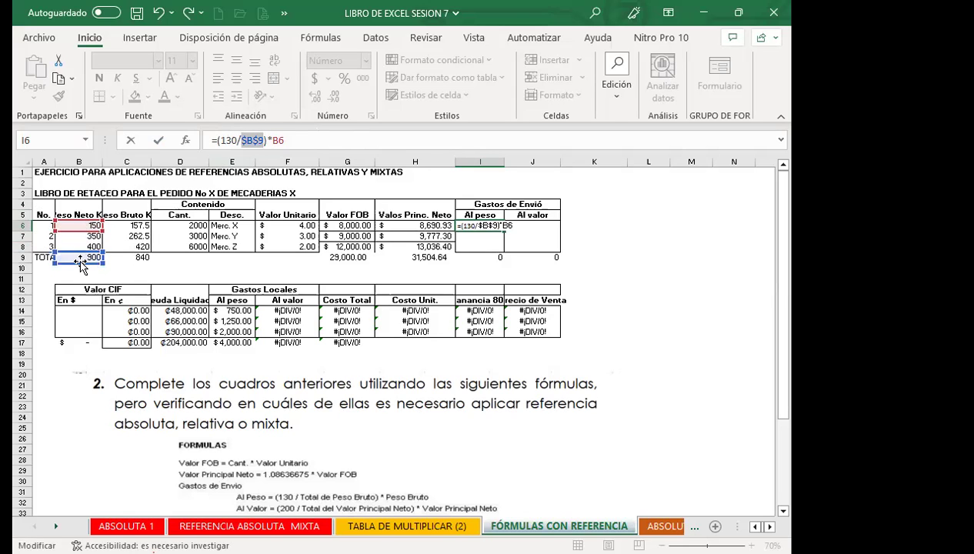
{"action": "left_click", "coordinate": [337, 135]}
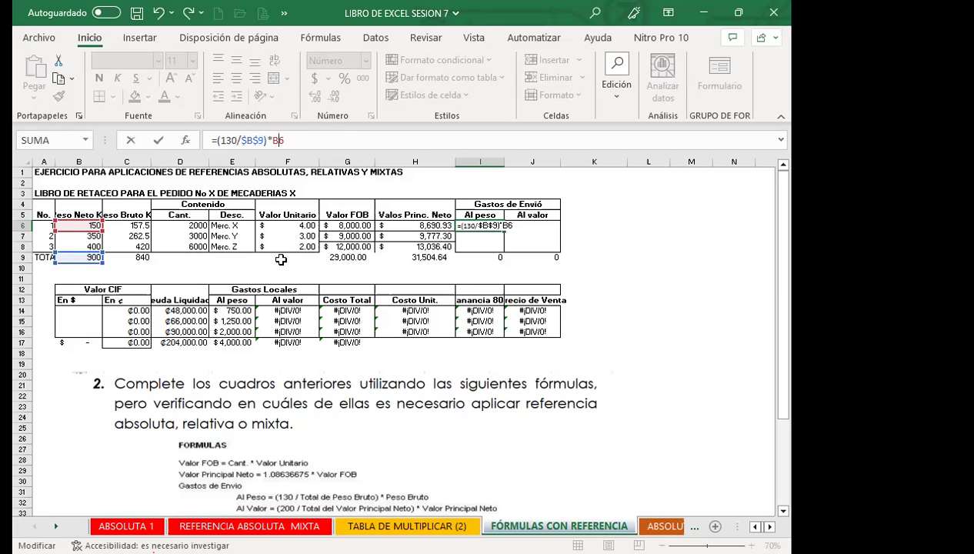
{"action": "scroll", "coordinate": [376, 444], "scroll_direction": "down", "scroll_amount": 2}
{"action": "scroll", "coordinate": [136, 272], "scroll_direction": "up", "scroll_amount": 2}
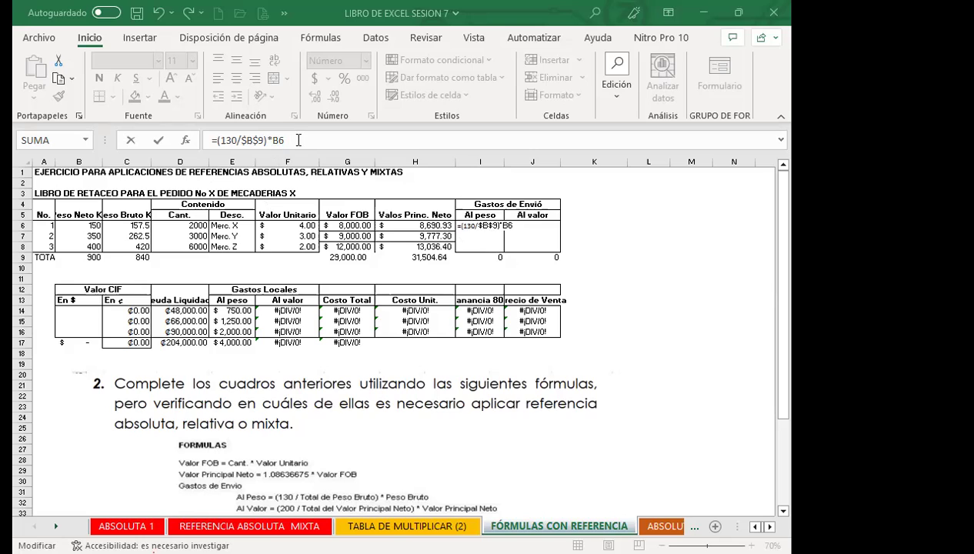
{"action": "left_click", "coordinate": [303, 137]}
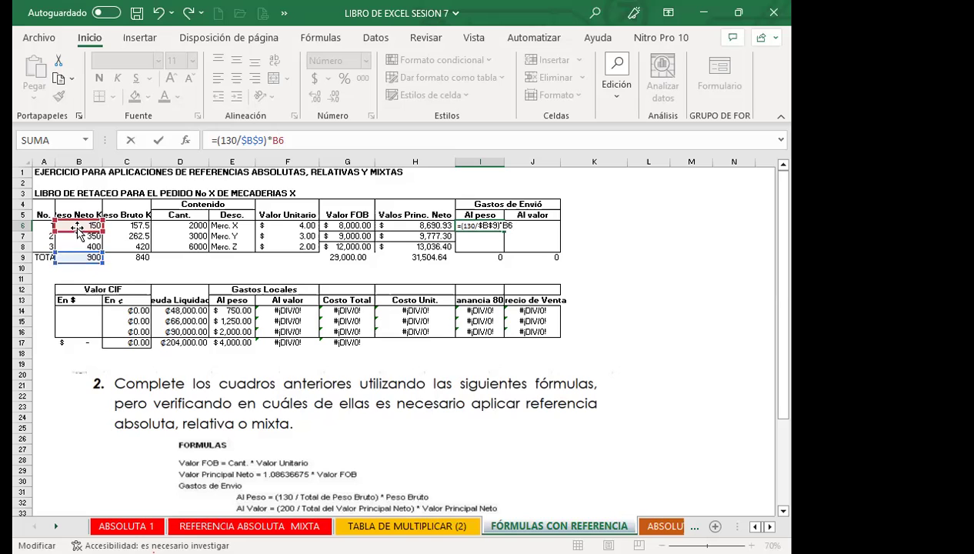
Change B6 to $B6, commit I6, and fill it to I8 for 21.67, 50.56 and 57.78
{"action": "key", "text": "F4"}
{"action": "key", "text": "F4"}
{"action": "key", "text": "F4"}
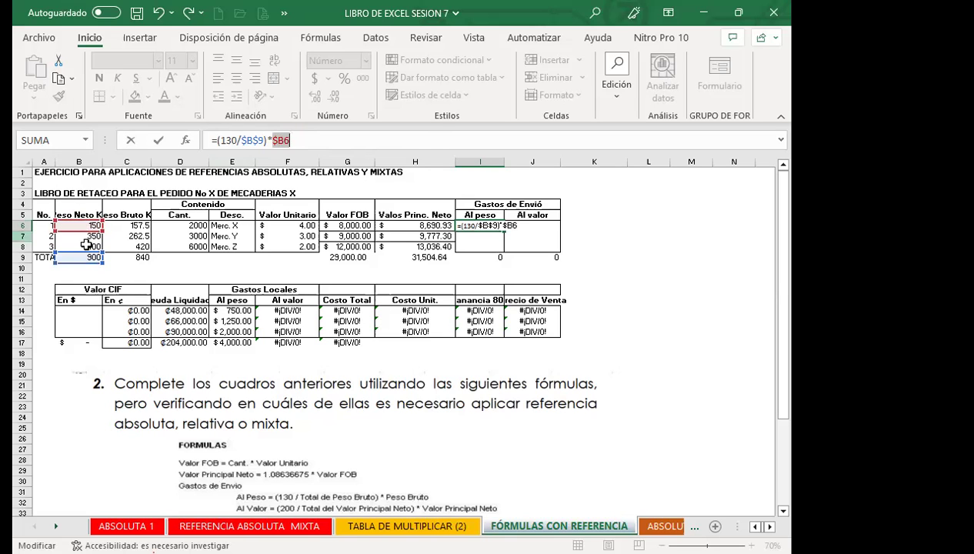
{"action": "key", "text": "Return"}
{"action": "left_click", "coordinate": [478, 227]}
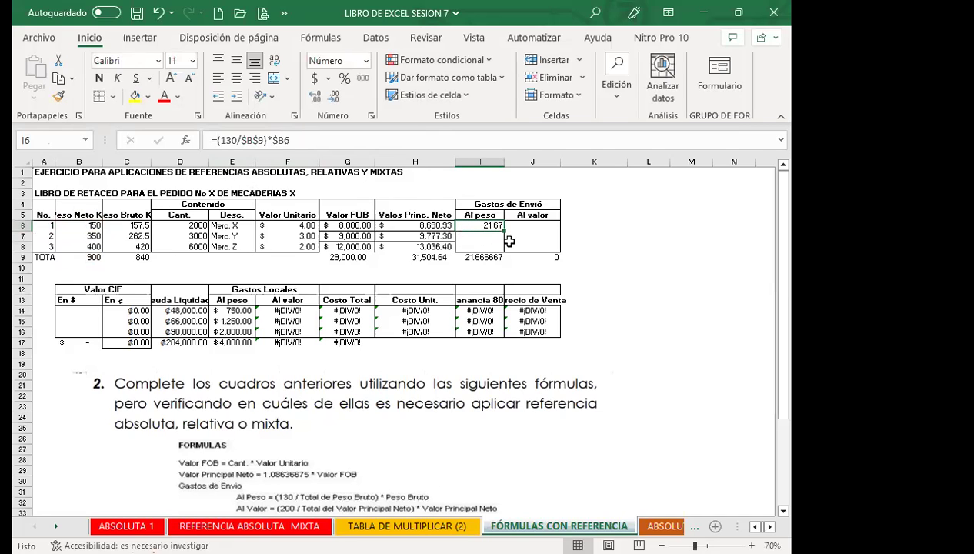
{"action": "left_click_drag", "start_coordinate": [504, 231], "coordinate": [506, 251]}
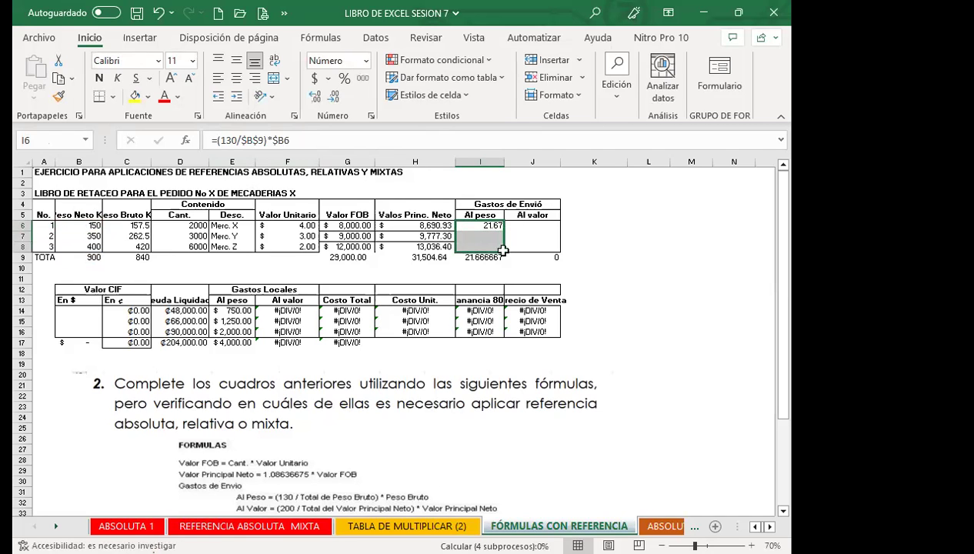
{"action": "left_click", "coordinate": [468, 235]}
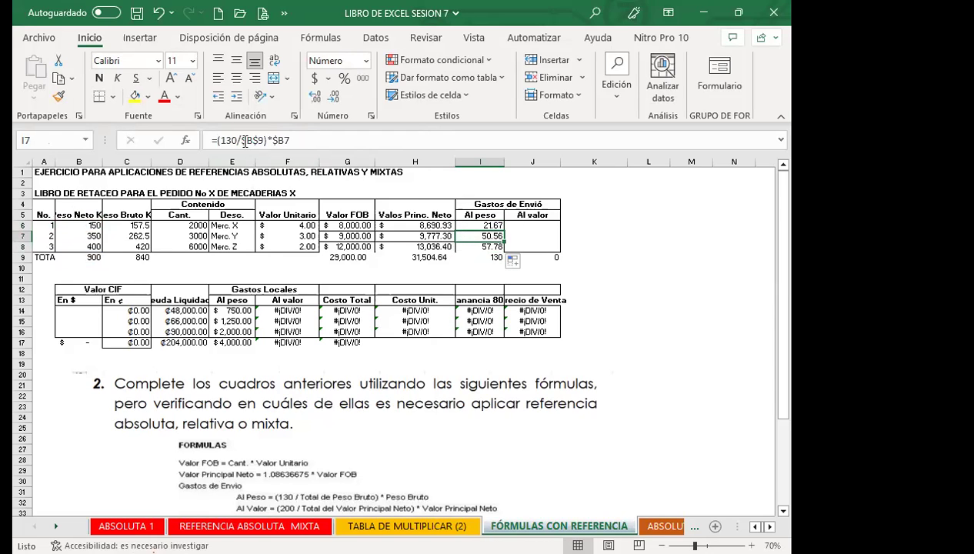
Step through Evaluar fórmula on I7: $B$9 = 900, 130/900, $B7 = 350, result 50.56
{"action": "left_click", "coordinate": [317, 37]}
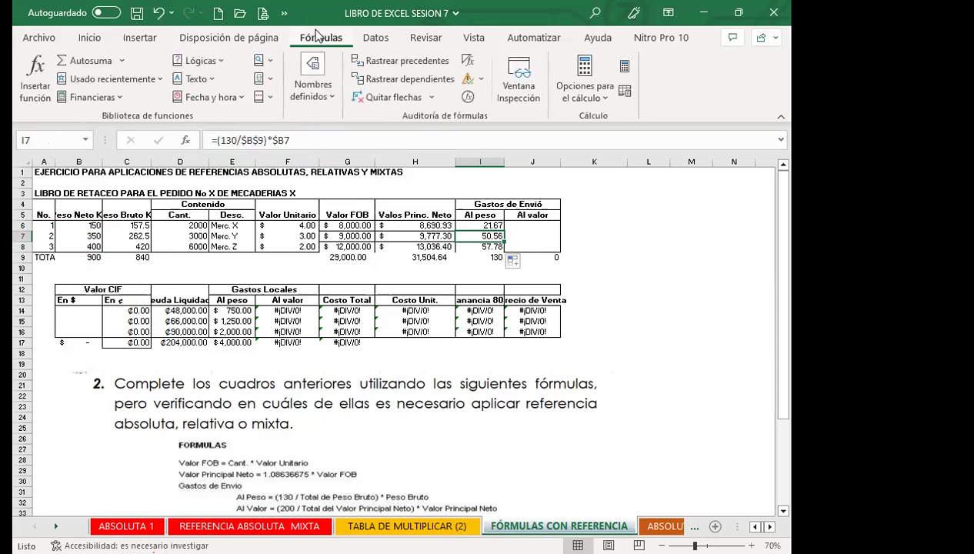
{"action": "left_click", "coordinate": [467, 96]}
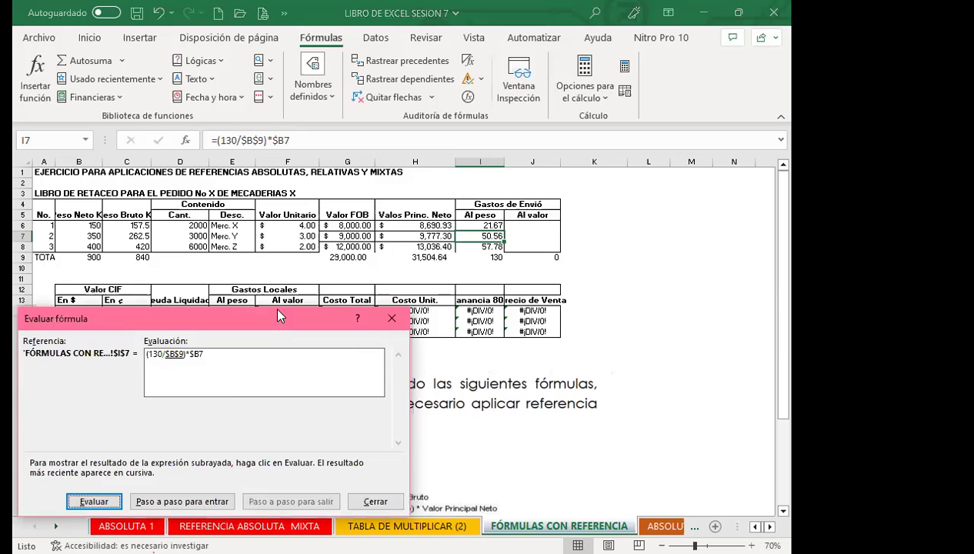
{"action": "left_click_drag", "start_coordinate": [277, 310], "coordinate": [648, 152]}
{"action": "left_click", "coordinate": [464, 341]}
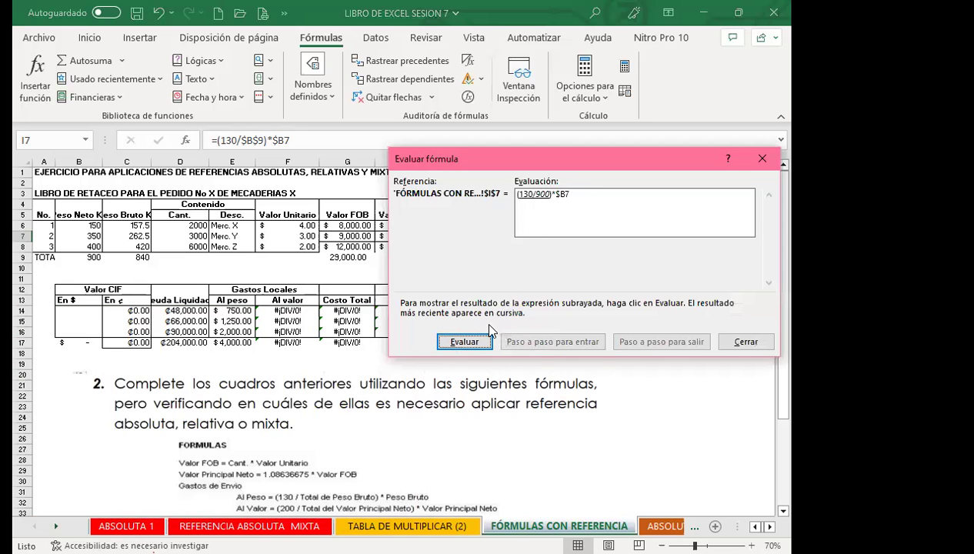
{"action": "left_click", "coordinate": [471, 342]}
{"action": "left_click", "coordinate": [461, 344]}
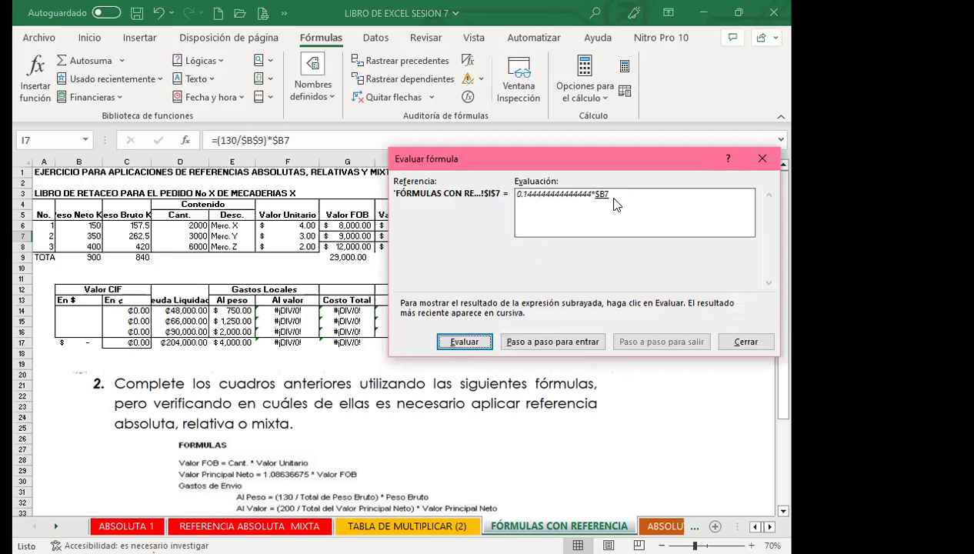
{"action": "left_click", "coordinate": [464, 341]}
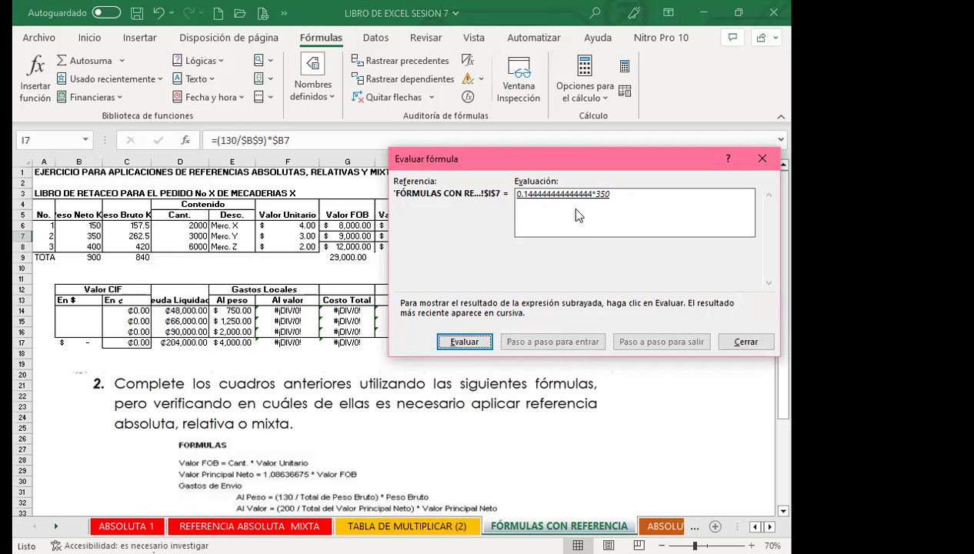
{"action": "left_click", "coordinate": [466, 343]}
{"action": "left_click", "coordinate": [761, 159]}
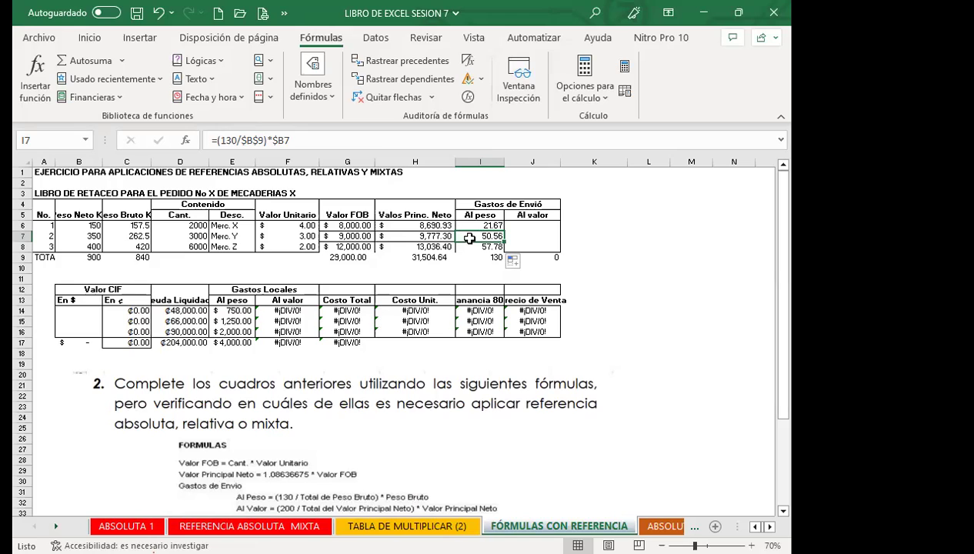
Inspect the En ¢ conversion formulas =B14*8.75 in C14 and C15
{"action": "left_click", "coordinate": [521, 225]}
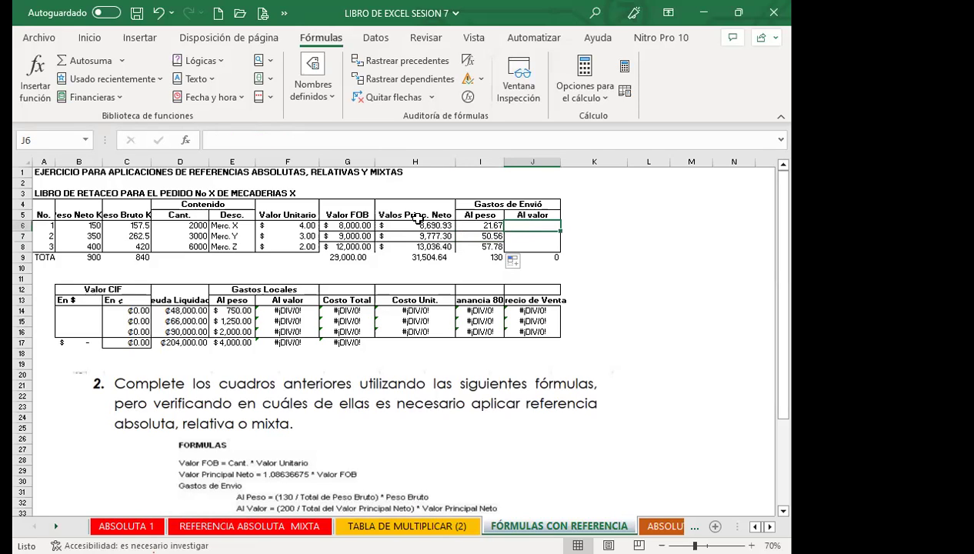
{"action": "left_click", "coordinate": [80, 310]}
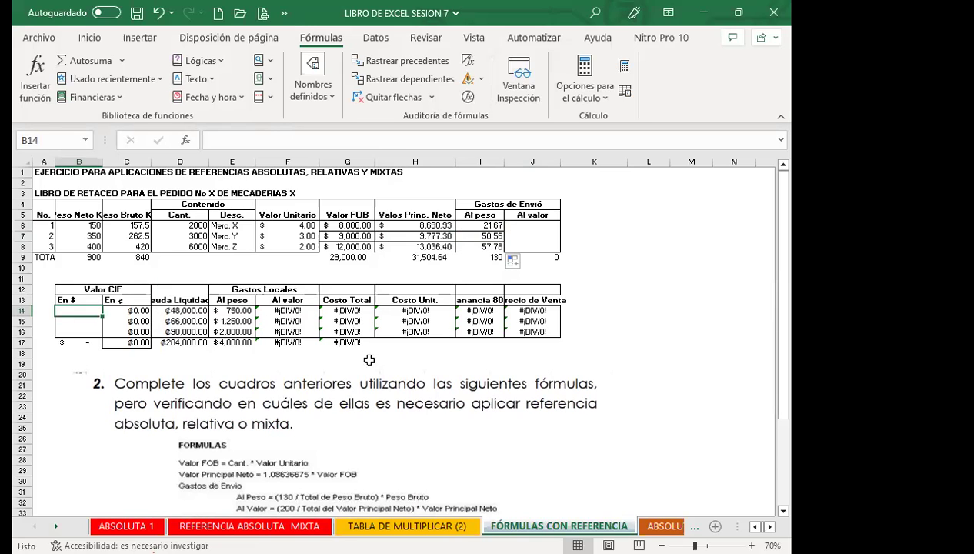
{"action": "left_click", "coordinate": [115, 308]}
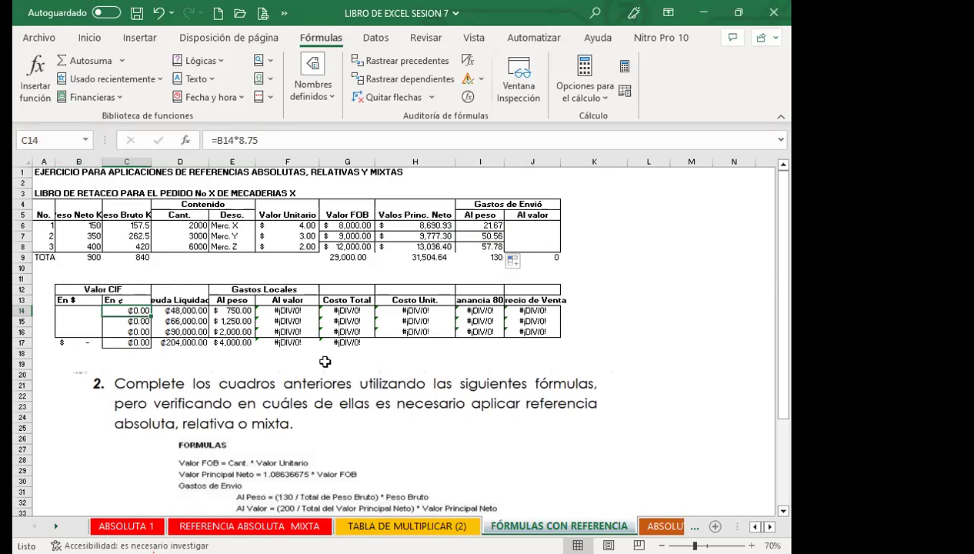
{"action": "left_click_drag", "start_coordinate": [76, 310], "coordinate": [100, 321]}
{"action": "left_click", "coordinate": [131, 321]}
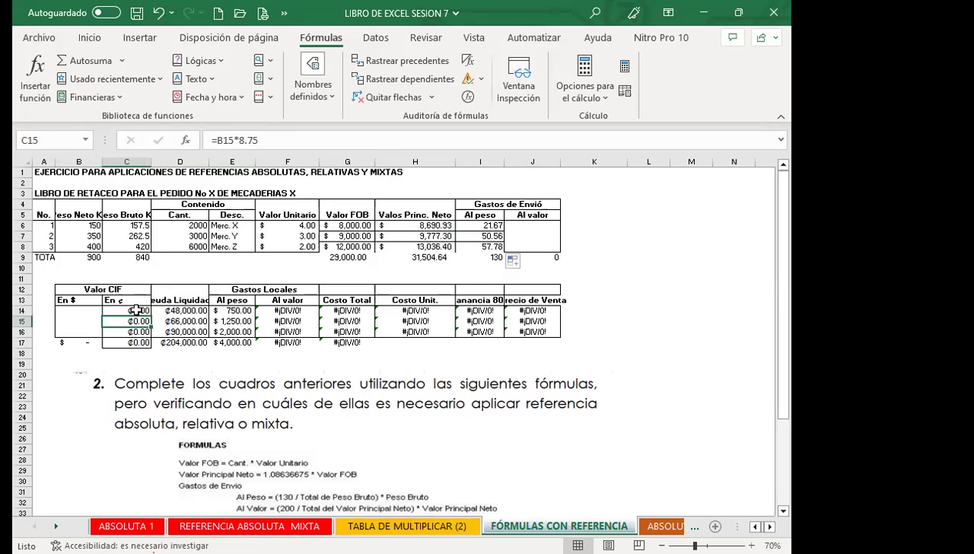
{"action": "left_click", "coordinate": [143, 301]}
{"action": "left_click", "coordinate": [144, 311]}
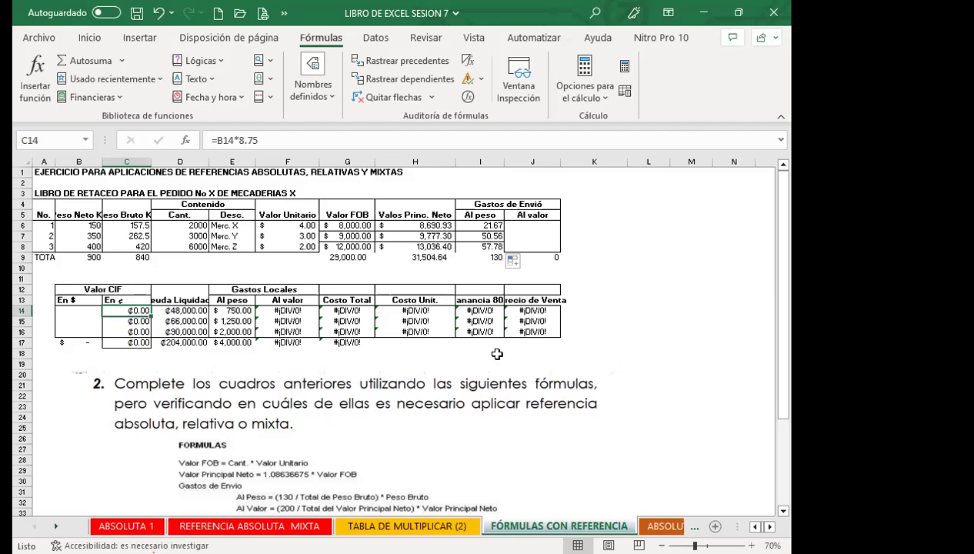
{"action": "left_click", "coordinate": [89, 37]}
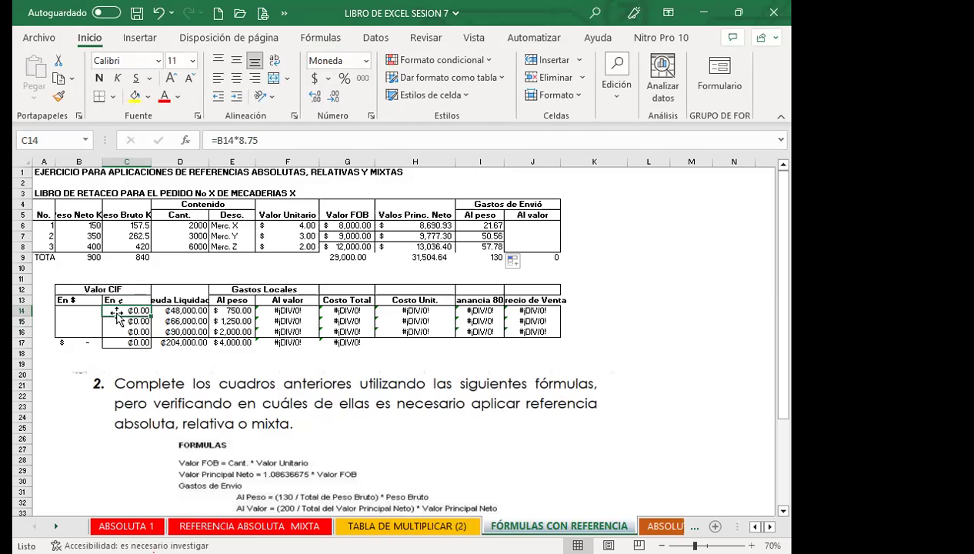
{"action": "left_click", "coordinate": [371, 115]}
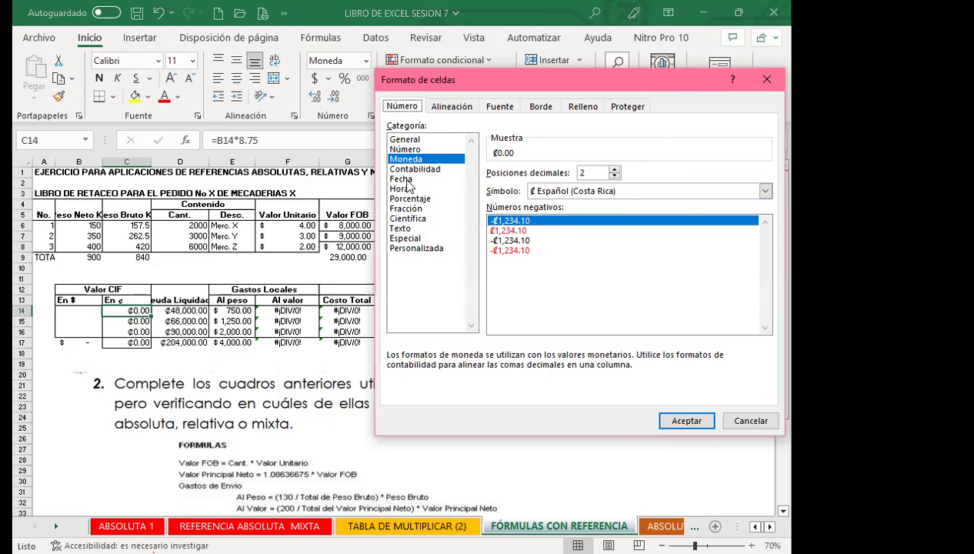
{"action": "left_click_drag", "start_coordinate": [538, 79], "coordinate": [376, 92]}
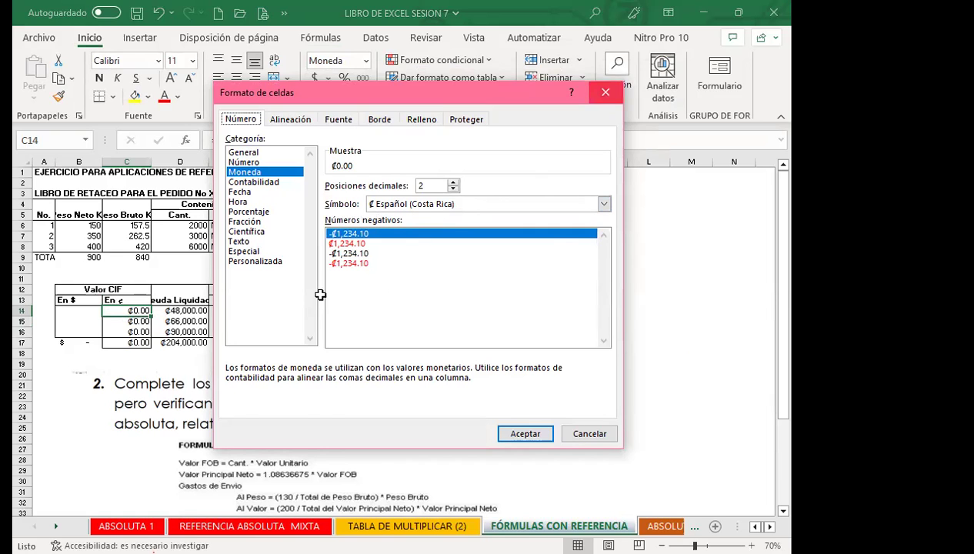
{"action": "key", "text": "Escape"}
{"action": "left_click", "coordinate": [81, 311]}
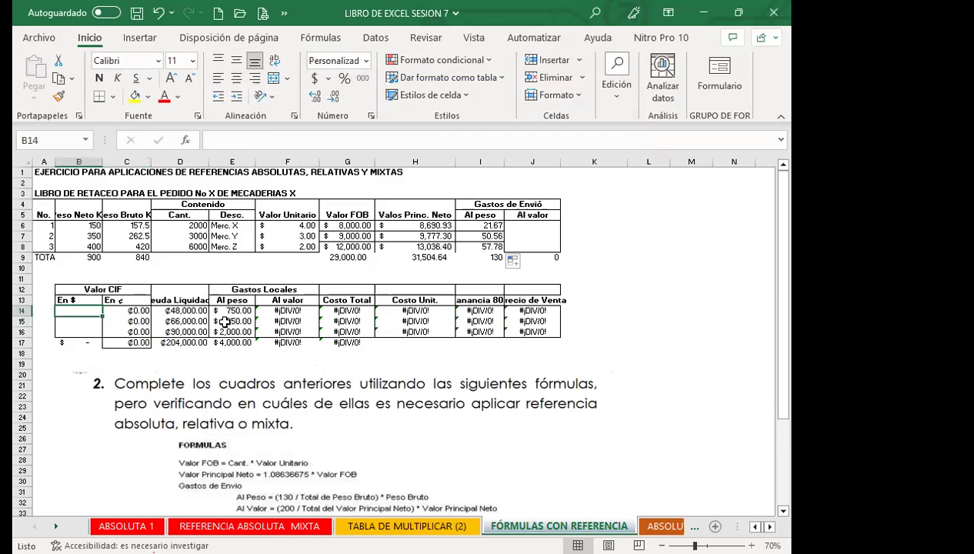
{"action": "left_click", "coordinate": [404, 225]}
{"action": "left_click", "coordinate": [478, 228]}
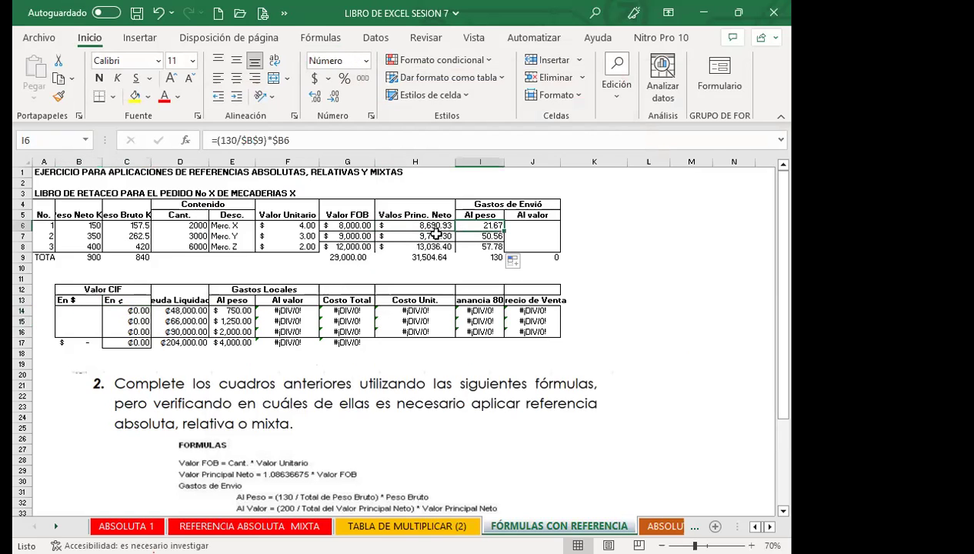
{"action": "left_click", "coordinate": [400, 224]}
{"action": "left_click", "coordinate": [479, 225]}
{"action": "left_click", "coordinate": [522, 226]}
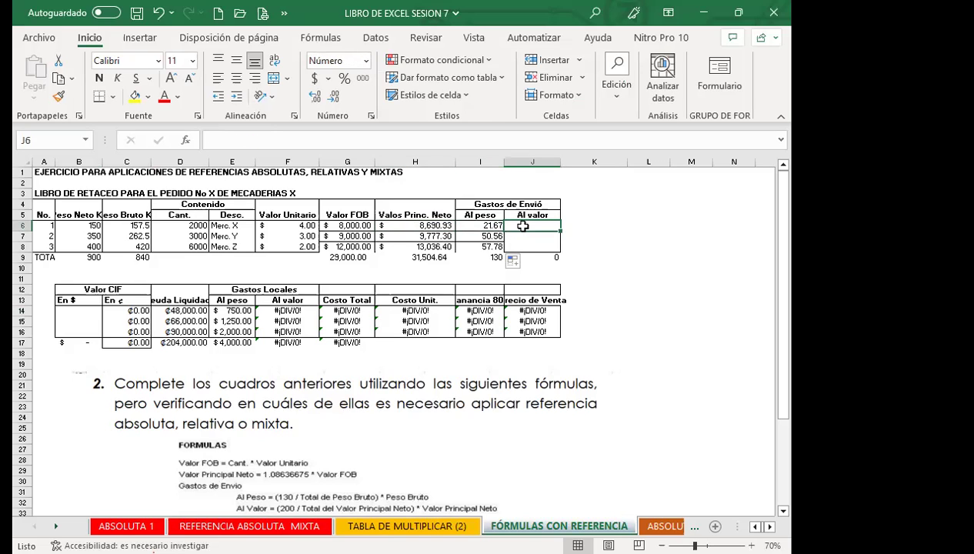
{"action": "left_click", "coordinate": [467, 225]}
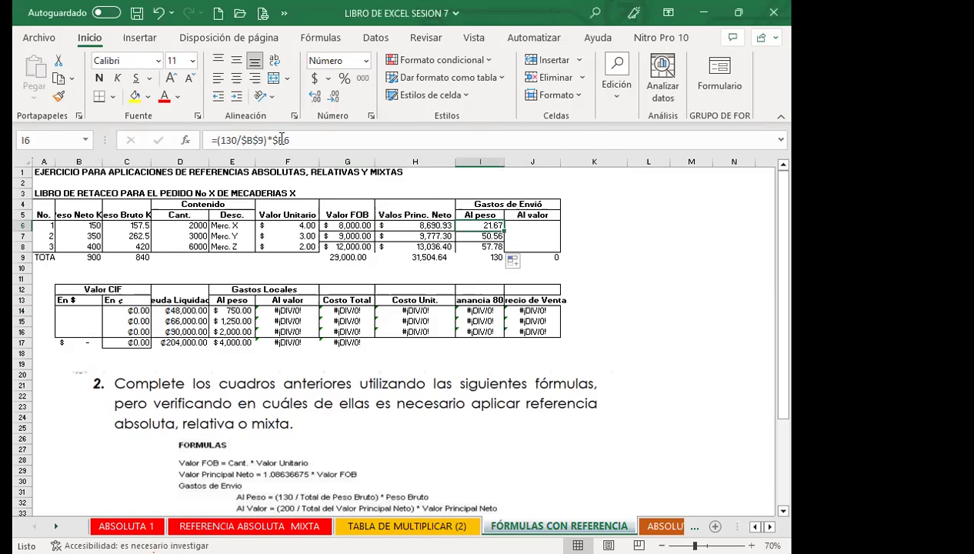
Change $B6 to a relative B6 in the I6 Al peso formula and fill it to I8
{"action": "left_click", "coordinate": [291, 140]}
{"action": "key", "text": "F4"}
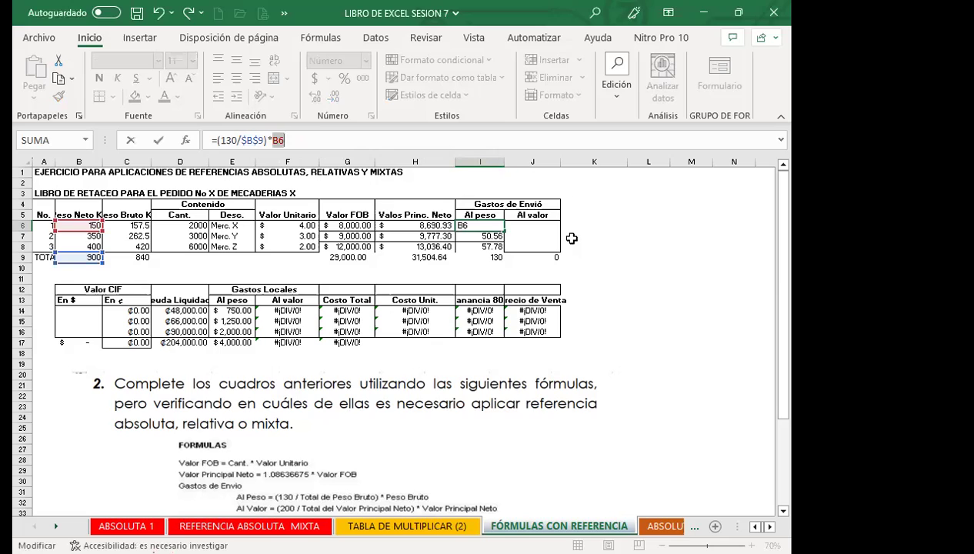
{"action": "key", "text": "Return"}
{"action": "left_click", "coordinate": [466, 226]}
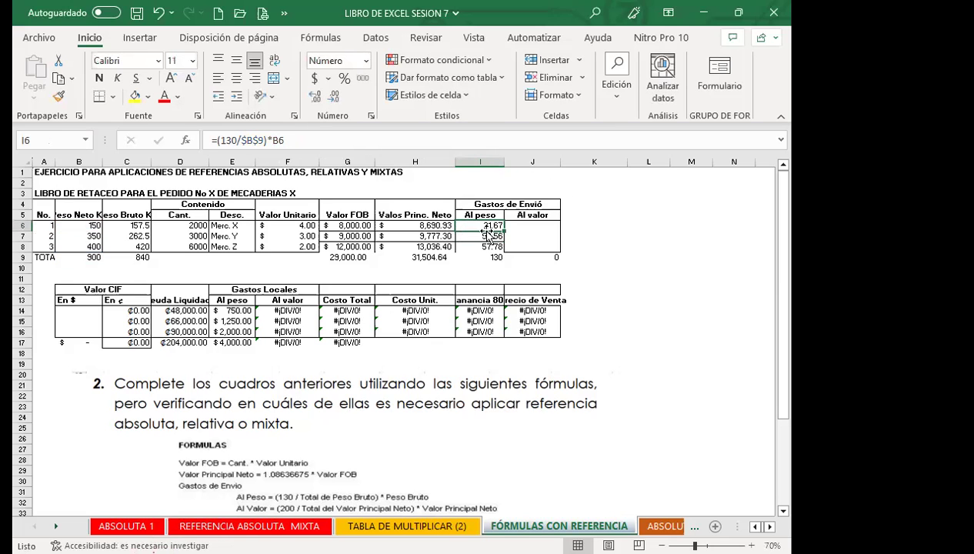
{"action": "left_click_drag", "start_coordinate": [503, 230], "coordinate": [504, 252]}
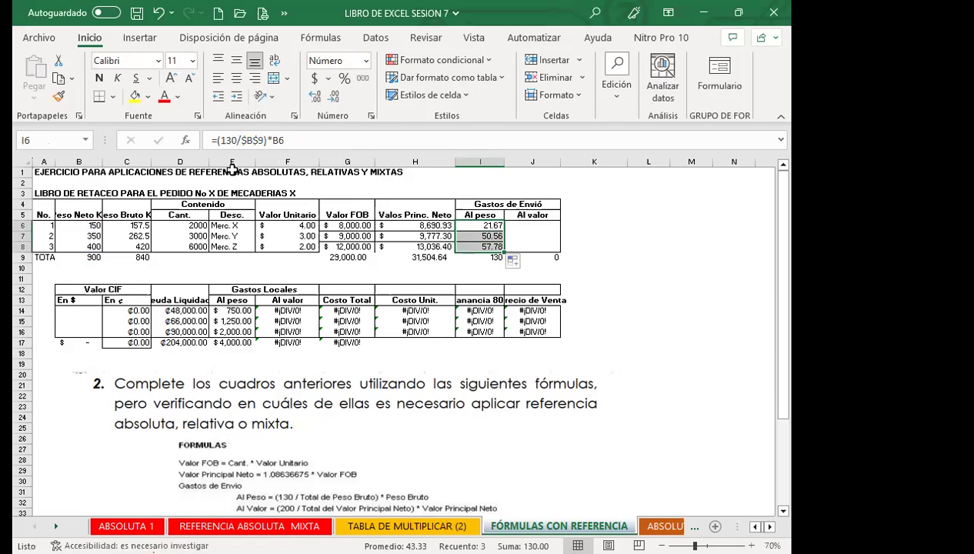
{"action": "left_click", "coordinate": [286, 140]}
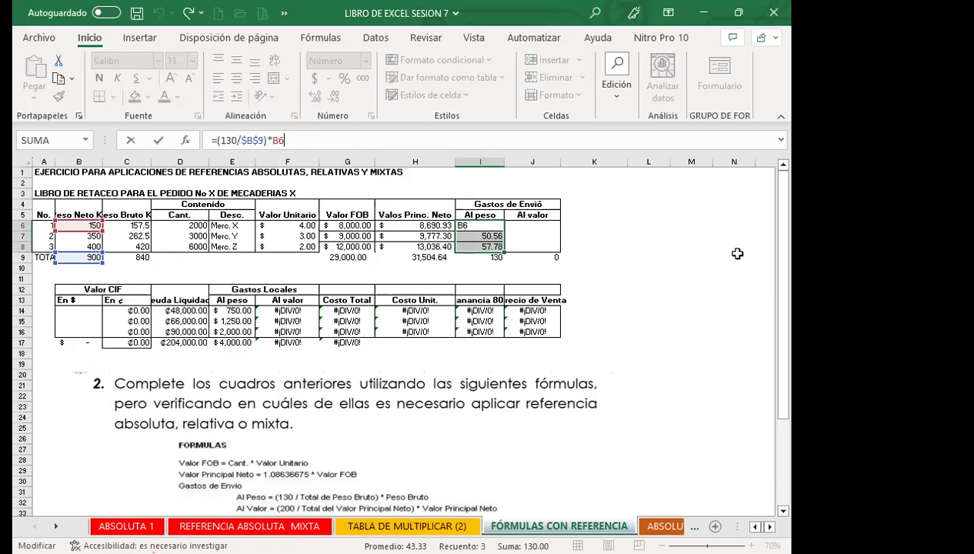
{"action": "key", "text": "Escape"}
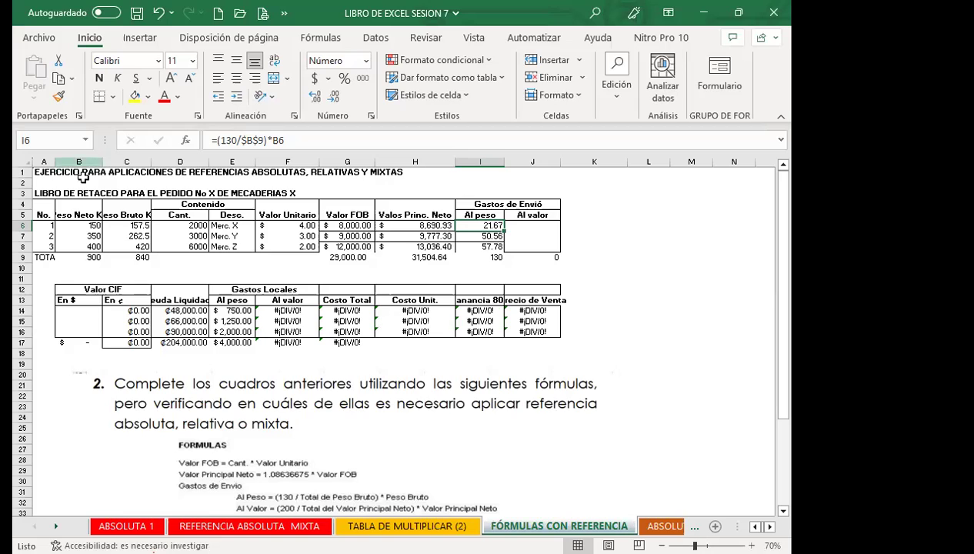
Check B6 and the B9 total, switch I6 back to $B6, and fill it to I8
{"action": "left_click", "coordinate": [80, 225]}
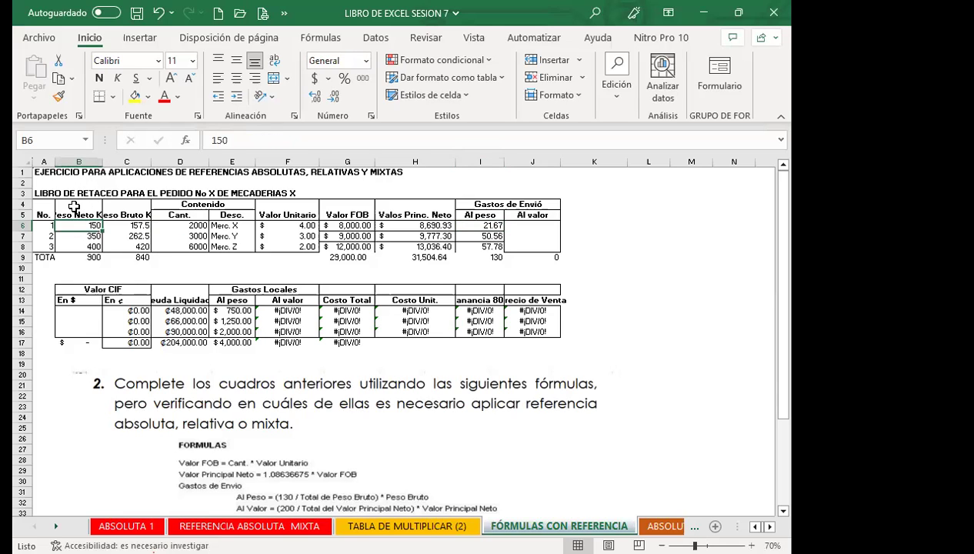
{"action": "left_click", "coordinate": [82, 257]}
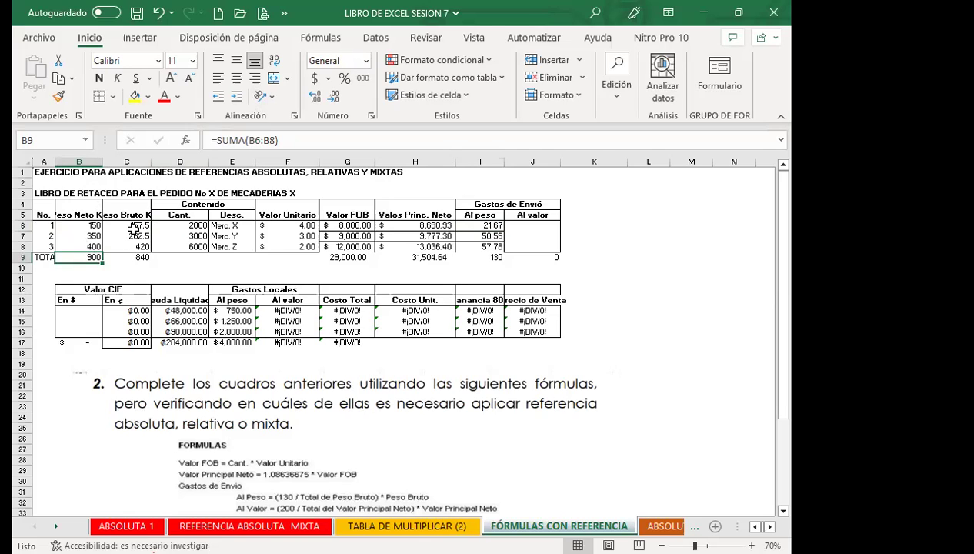
{"action": "left_click", "coordinate": [459, 221]}
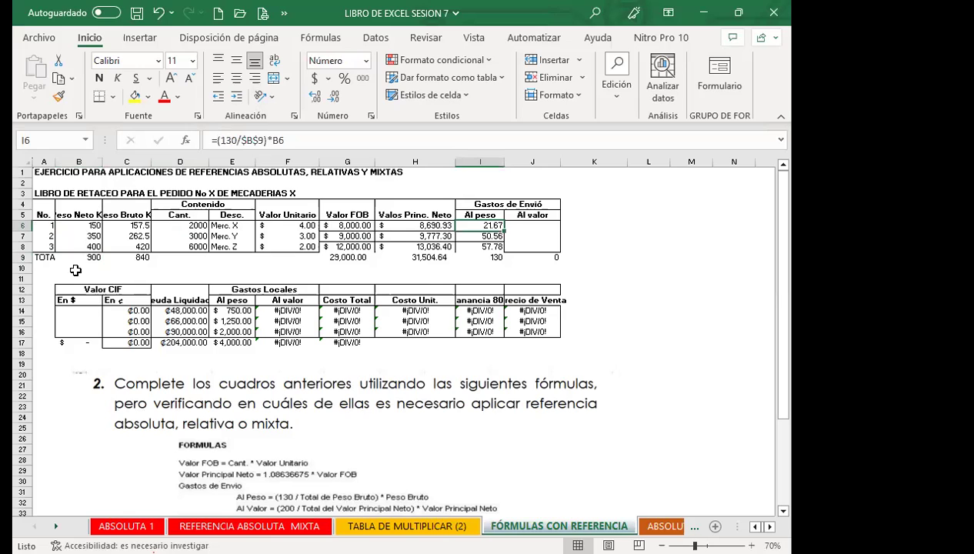
{"action": "left_click", "coordinate": [286, 140]}
{"action": "key", "text": "F4"}
{"action": "key", "text": "F4"}
{"action": "key", "text": "F4"}
{"action": "key", "text": "ctrl+Return"}
{"action": "left_click_drag", "start_coordinate": [504, 230], "coordinate": [501, 250]}
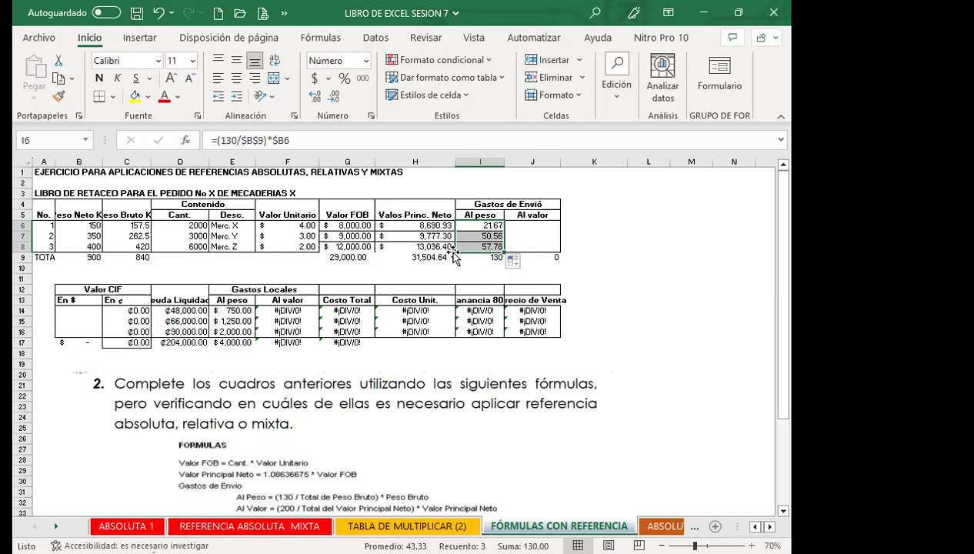
Select cells I6 and J7, then bring up the Foro de discusión clase #7 page in Firefox
{"action": "left_click", "coordinate": [475, 226]}
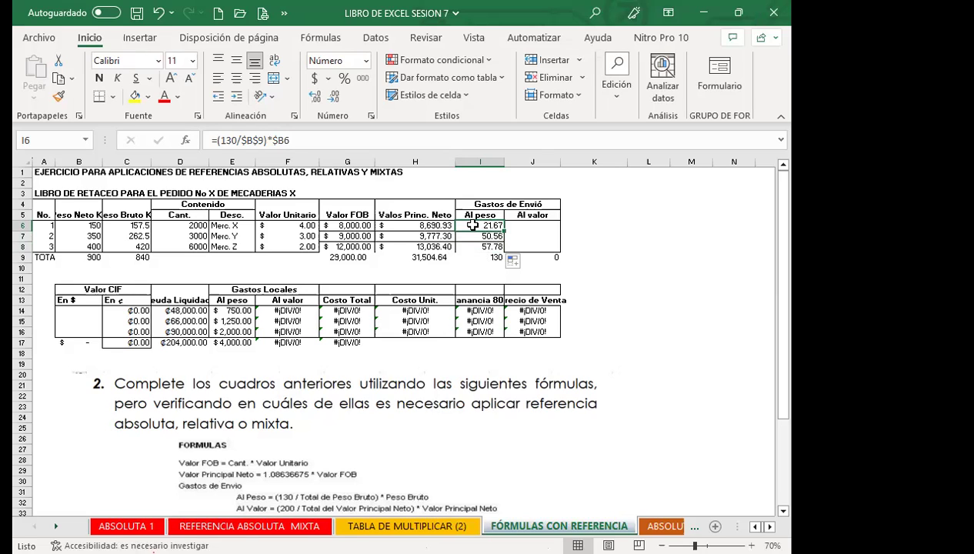
{"action": "left_click", "coordinate": [523, 234]}
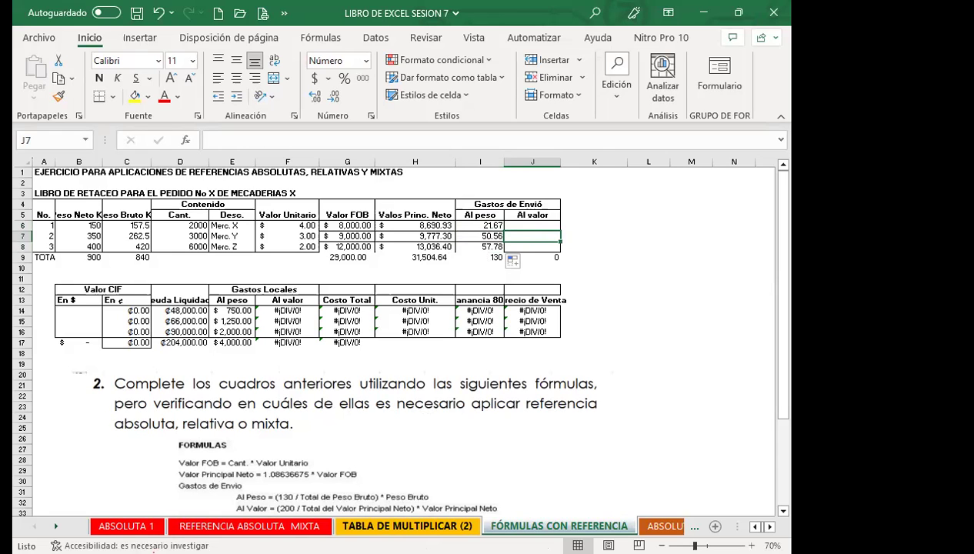
{"action": "key", "text": "alt+Tab"}
{"action": "scroll", "coordinate": [331, 377], "scroll_direction": "down", "scroll_amount": 2}
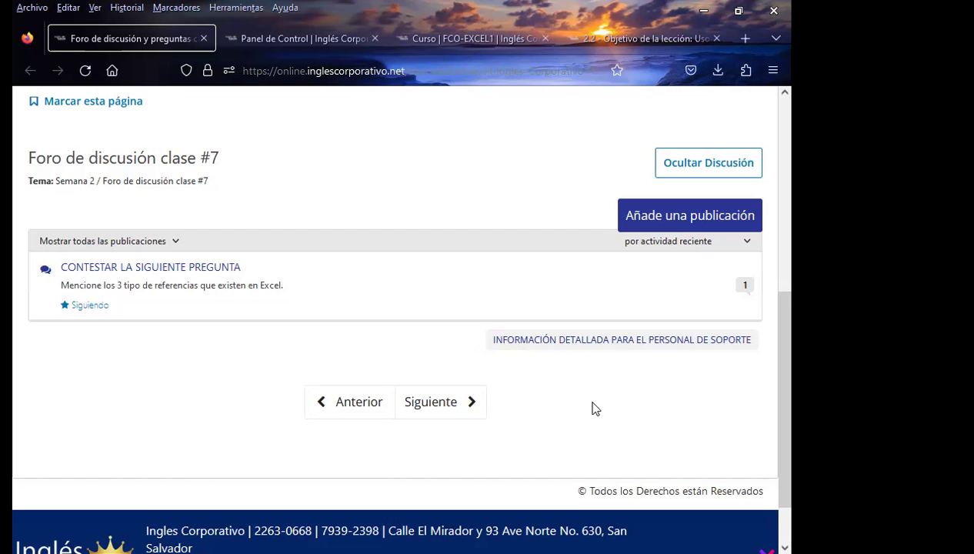
{"action": "scroll", "coordinate": [163, 337], "scroll_direction": "up", "scroll_amount": 3}
{"action": "scroll", "coordinate": [355, 393], "scroll_direction": "down", "scroll_amount": 1}
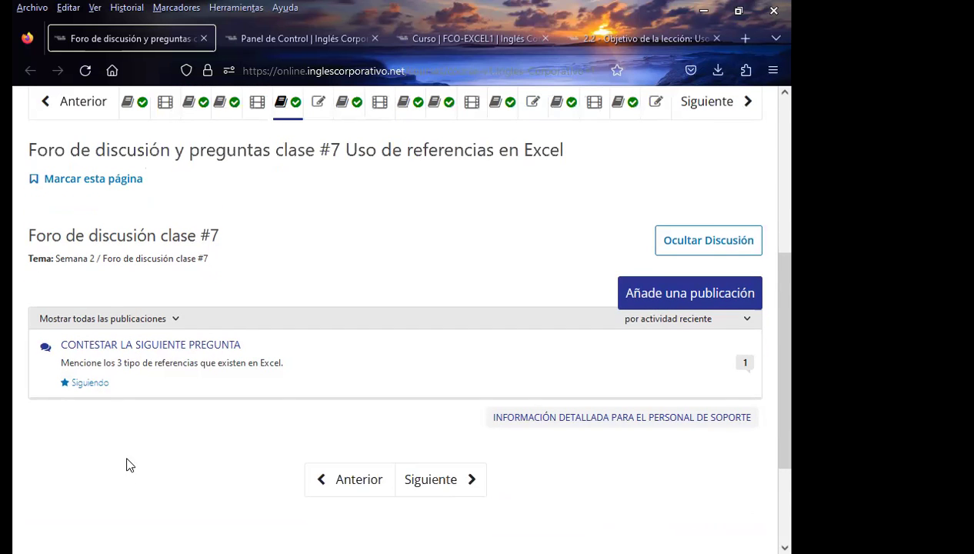
{"action": "scroll", "coordinate": [177, 454], "scroll_direction": "down", "scroll_amount": 1}
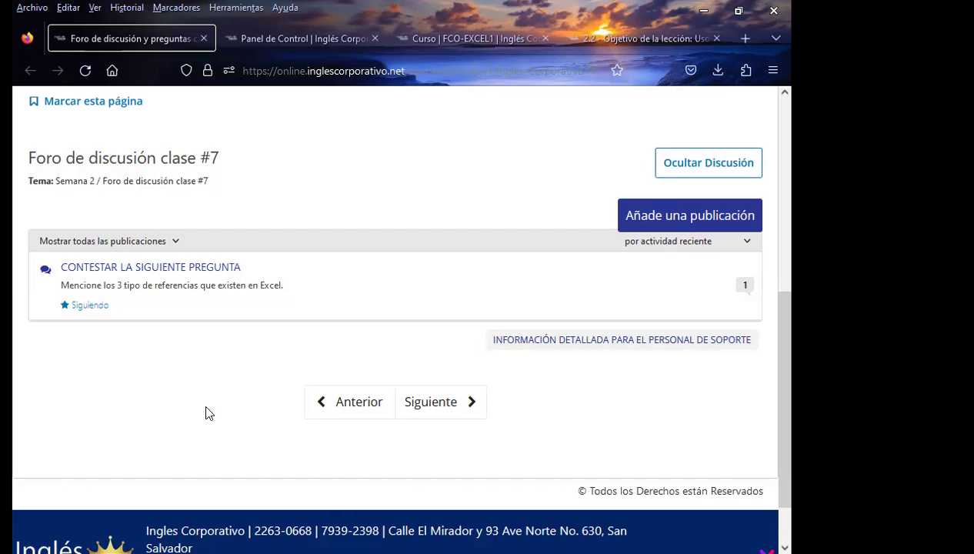
From the lesson 2.2 page, go to the Videoconferencia #7 unit's class #7 discussion forum
{"action": "scroll", "coordinate": [213, 404], "scroll_direction": "up", "scroll_amount": 2}
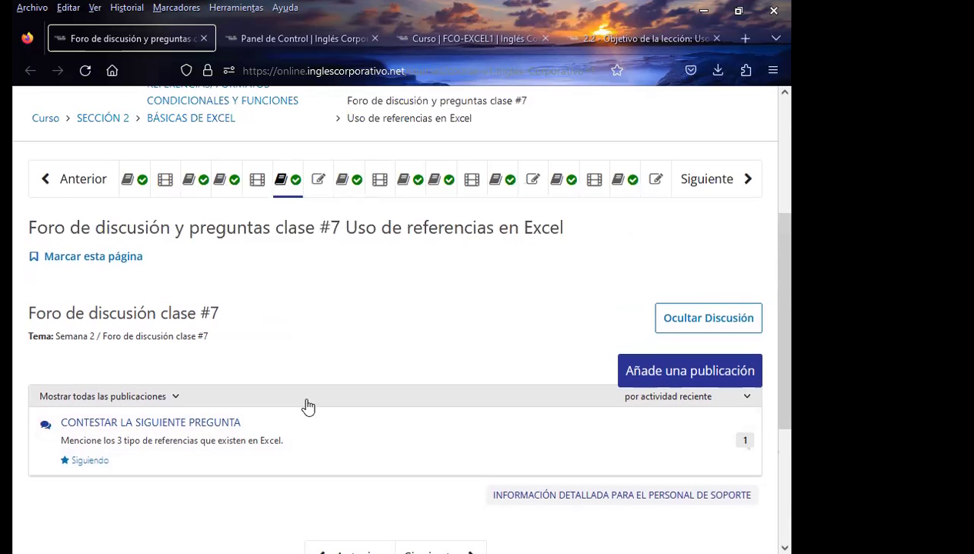
{"action": "scroll", "coordinate": [367, 387], "scroll_direction": "up", "scroll_amount": 2}
{"action": "scroll", "coordinate": [310, 391], "scroll_direction": "down", "scroll_amount": 3}
{"action": "scroll", "coordinate": [322, 405], "scroll_direction": "down", "scroll_amount": 1}
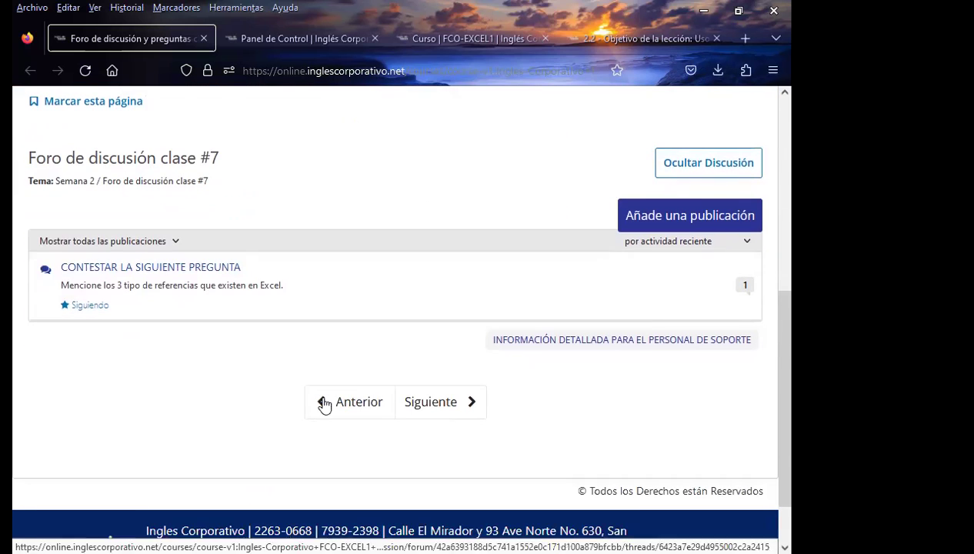
{"action": "left_click", "coordinate": [631, 38]}
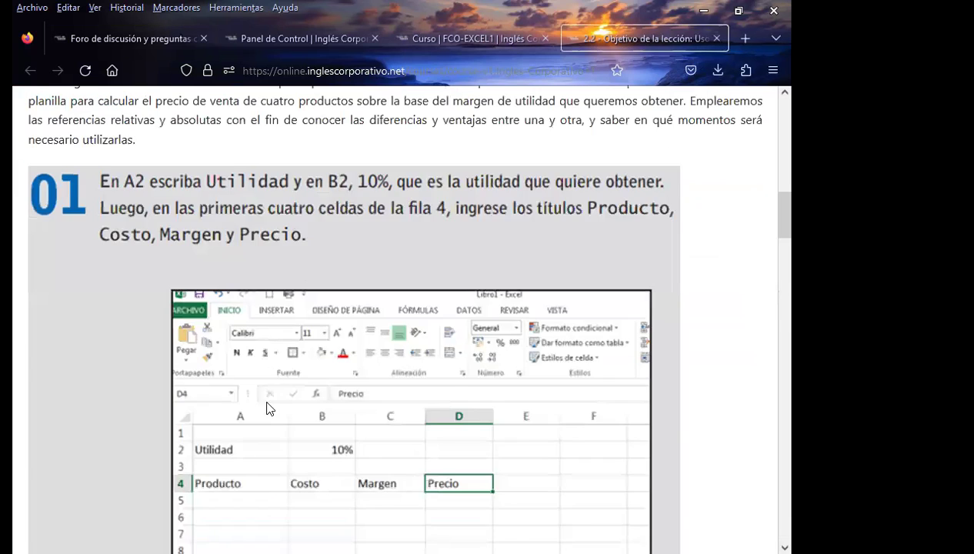
{"action": "scroll", "coordinate": [277, 377], "scroll_direction": "up", "scroll_amount": 4}
{"action": "scroll", "coordinate": [220, 364], "scroll_direction": "up", "scroll_amount": 3}
{"action": "scroll", "coordinate": [224, 368], "scroll_direction": "up", "scroll_amount": 2}
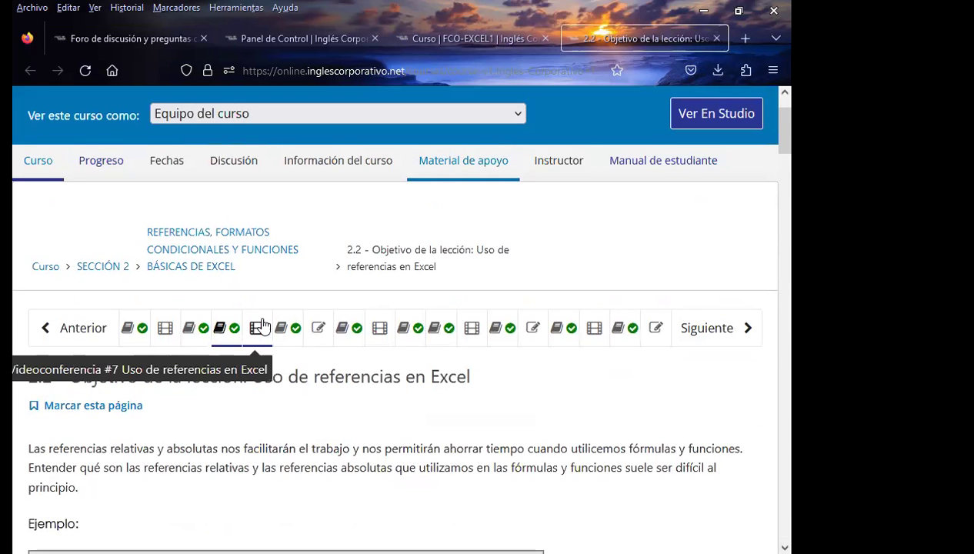
{"action": "left_click", "coordinate": [257, 328]}
{"action": "left_click", "coordinate": [289, 329]}
Reload the forum so the question thread shows its 3 new responses
{"action": "scroll", "coordinate": [461, 428], "scroll_direction": "down", "scroll_amount": 2}
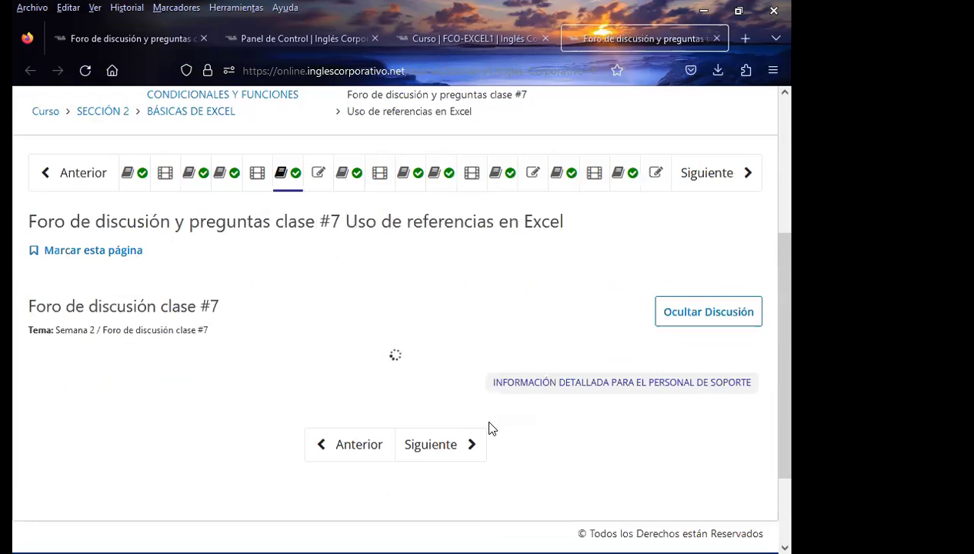
{"action": "scroll", "coordinate": [323, 445], "scroll_direction": "down", "scroll_amount": 2}
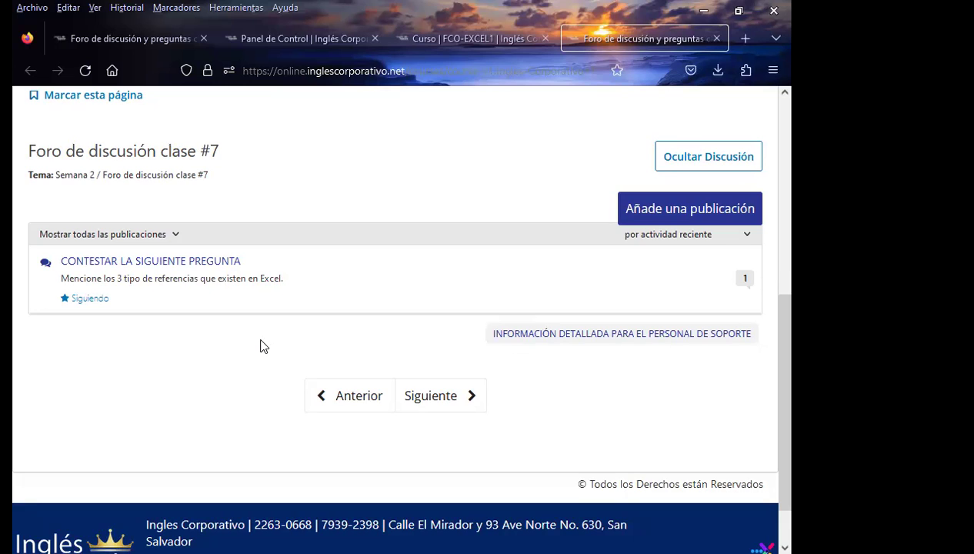
{"action": "key", "text": "F5"}
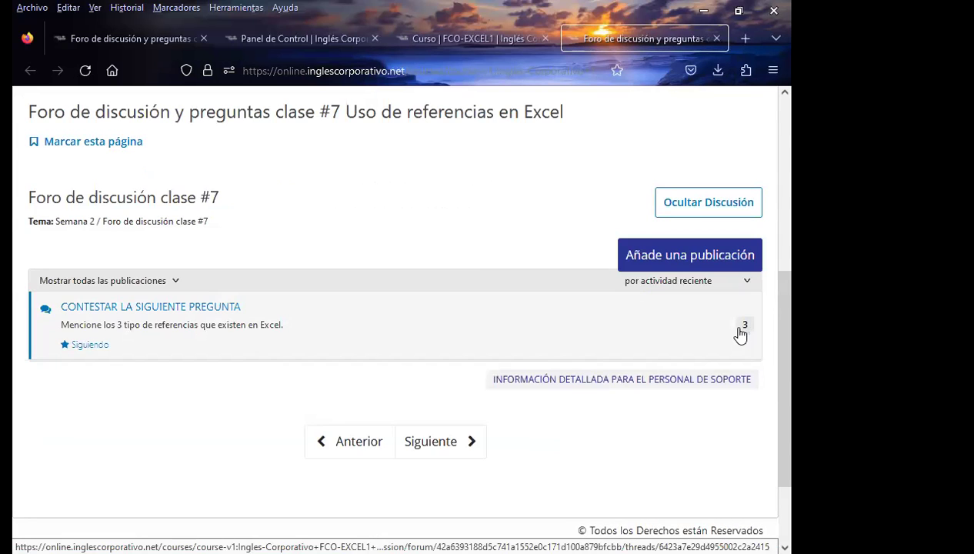
Open the 'Contestar la siguiente pregunta' thread to view the student answers
{"action": "left_click", "coordinate": [742, 329]}
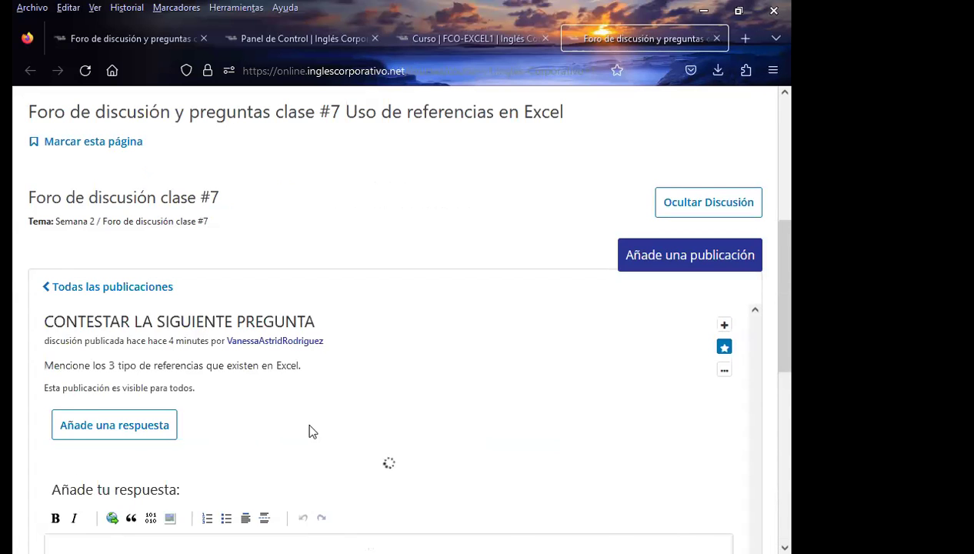
{"action": "scroll", "coordinate": [702, 415], "scroll_direction": "down", "scroll_amount": 4}
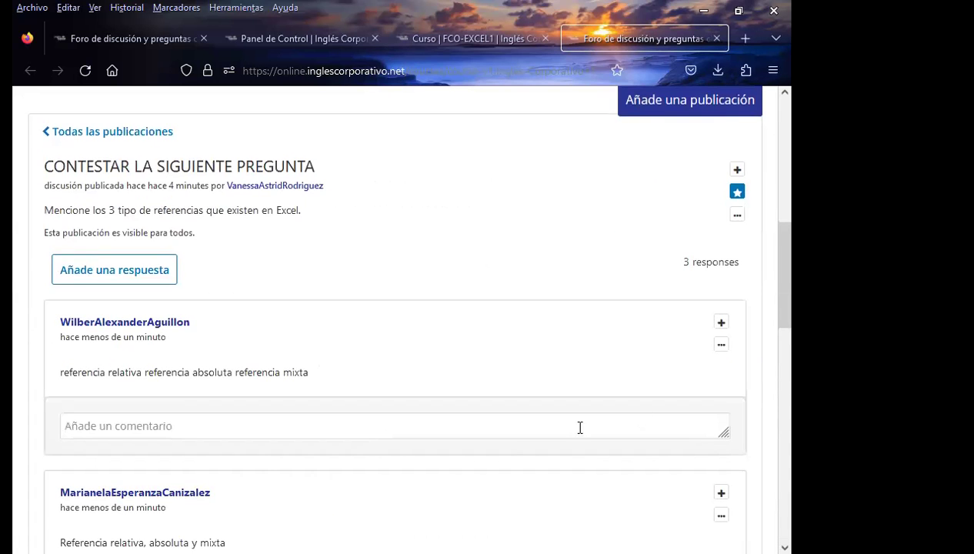
{"action": "scroll", "coordinate": [354, 441], "scroll_direction": "down", "scroll_amount": 2}
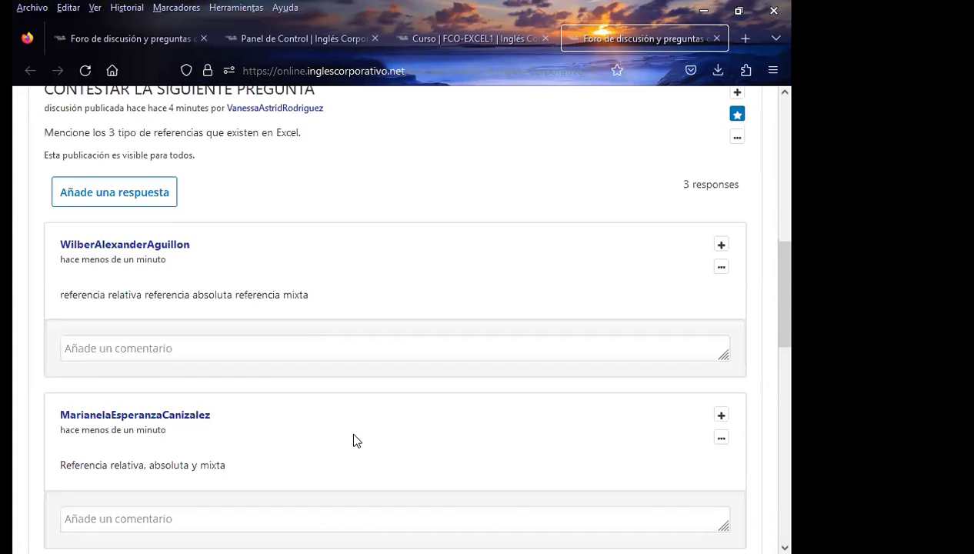
Under the first answer, write 'Saludos.', 'Excelente respuesta.', 'Atentamente.' and the instructor's signature on separate lines
{"action": "left_click", "coordinate": [126, 347]}
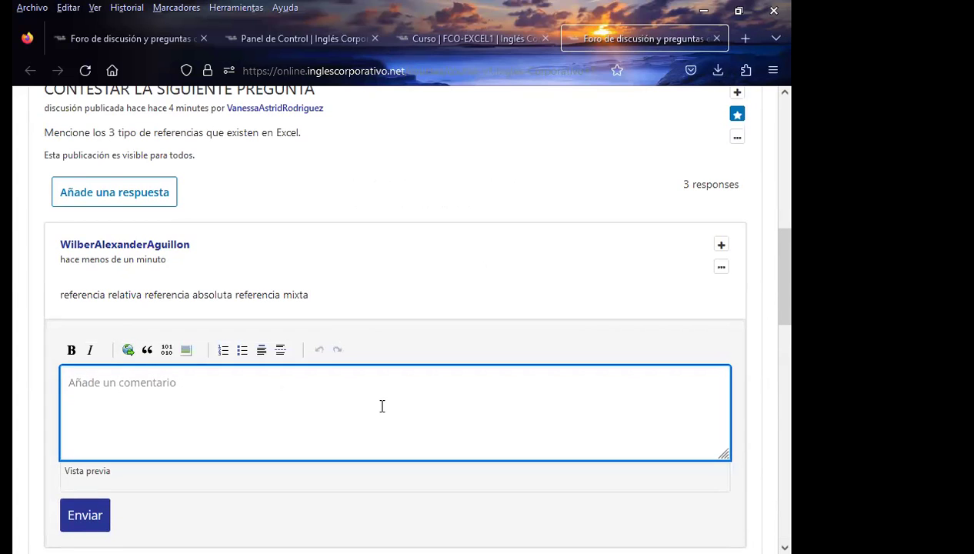
{"action": "type", "text": "Saly"}
{"action": "key", "text": "BackSpace"}
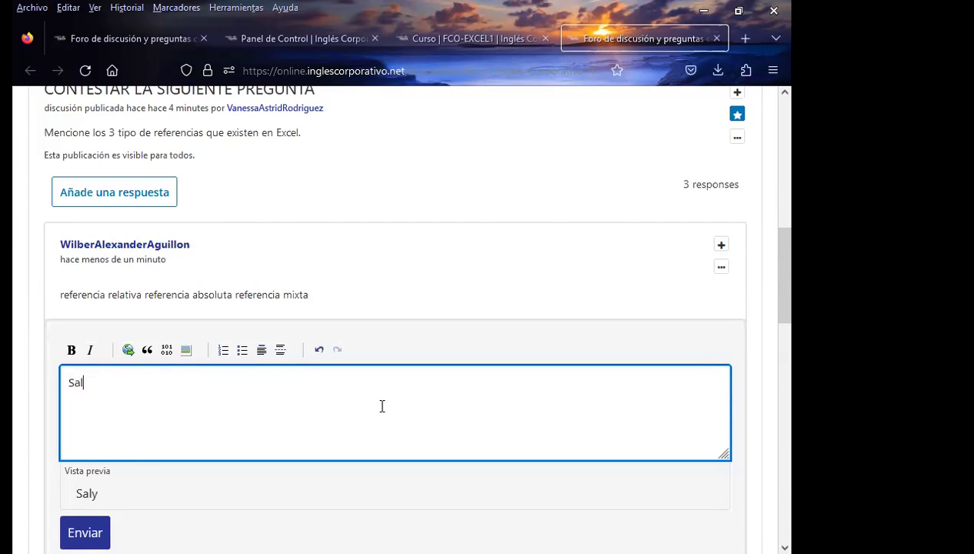
{"action": "type", "text": "udos."}
{"action": "key", "text": "Return"}
{"action": "key", "text": "Return"}
{"action": "type", "text": "Excelente respuesta."}
{"action": "key", "text": "Return"}
{"action": "key", "text": "Return"}
{"action": "type", "text": "Atentamente"}
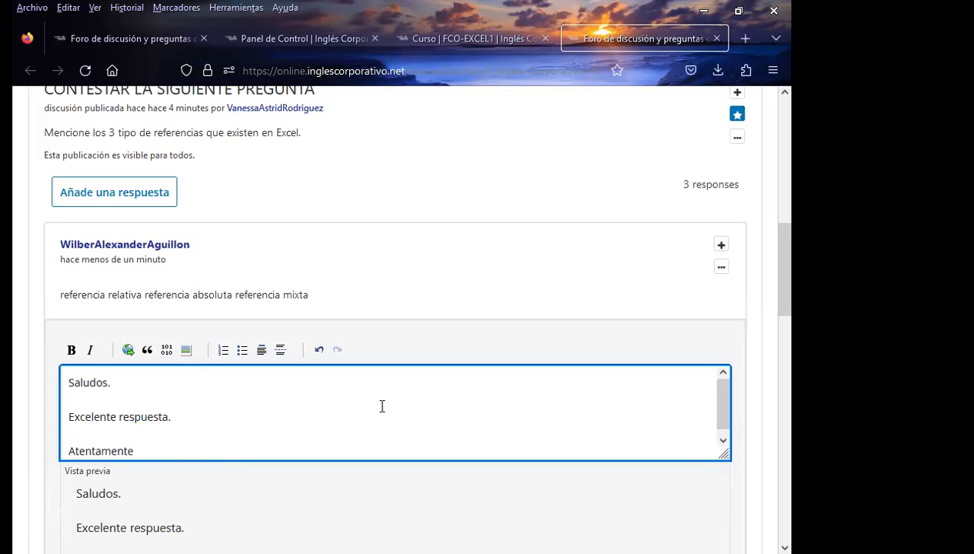
{"action": "type", "text": "."}
{"action": "key", "text": "Return"}
{"action": "type", "text": "Inga. Vanessa Rodríguez."}
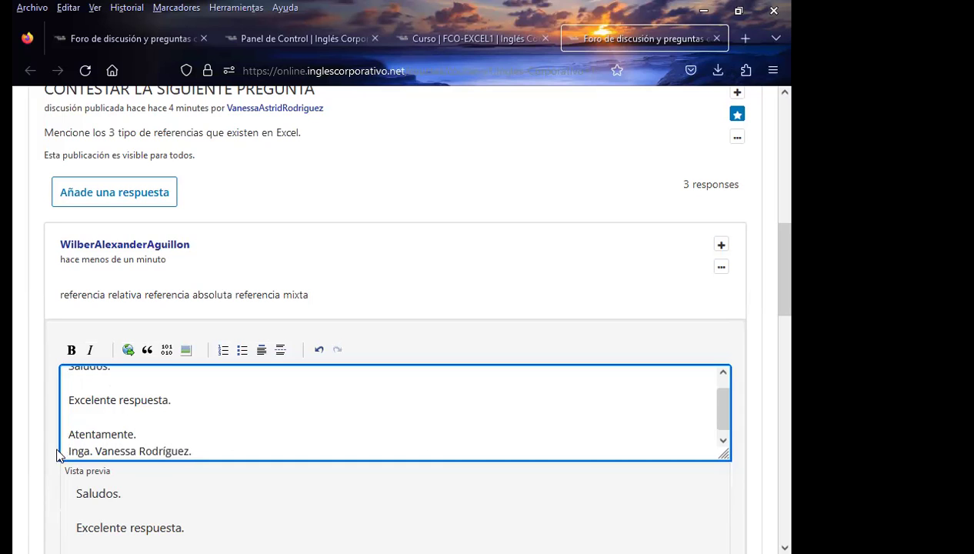
Copy the comment text, then post it with Enviar under the first answer
{"action": "scroll", "coordinate": [98, 428], "scroll_direction": "up", "scroll_amount": 2}
{"action": "double_click", "coordinate": [71, 383]}
{"action": "left_click_drag", "start_coordinate": [179, 417], "coordinate": [231, 467]}
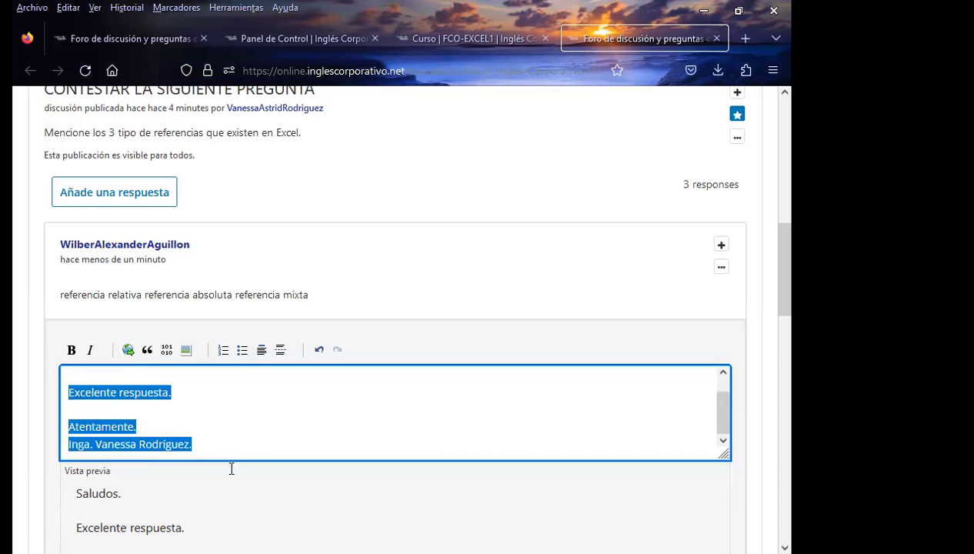
{"action": "scroll", "coordinate": [120, 467], "scroll_direction": "down", "scroll_amount": 2}
{"action": "left_click", "coordinate": [98, 458]}
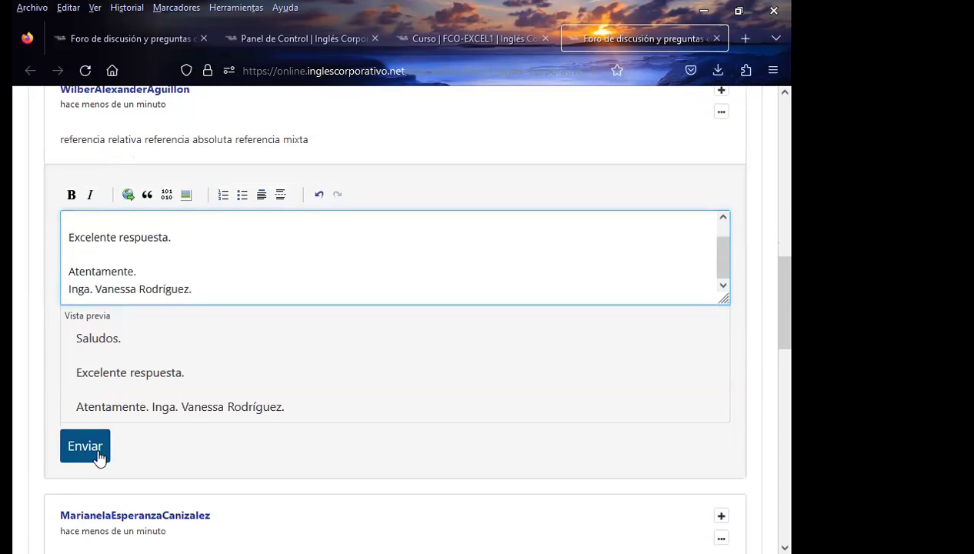
{"action": "scroll", "coordinate": [277, 439], "scroll_direction": "down", "scroll_amount": 2}
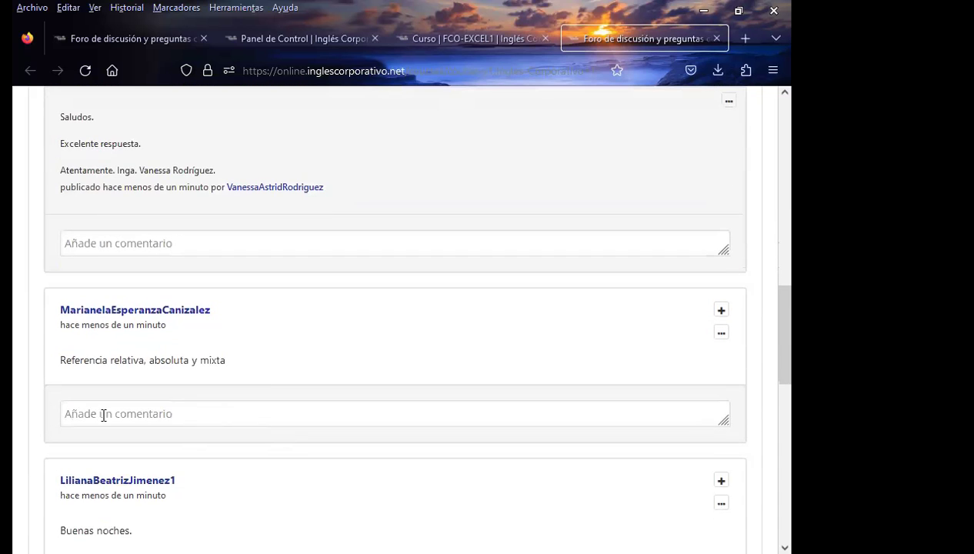
Paste and post the copied greeting-and-signature comment under the second student answer
{"action": "left_click", "coordinate": [99, 414]}
{"action": "key", "text": "ctrl+v"}
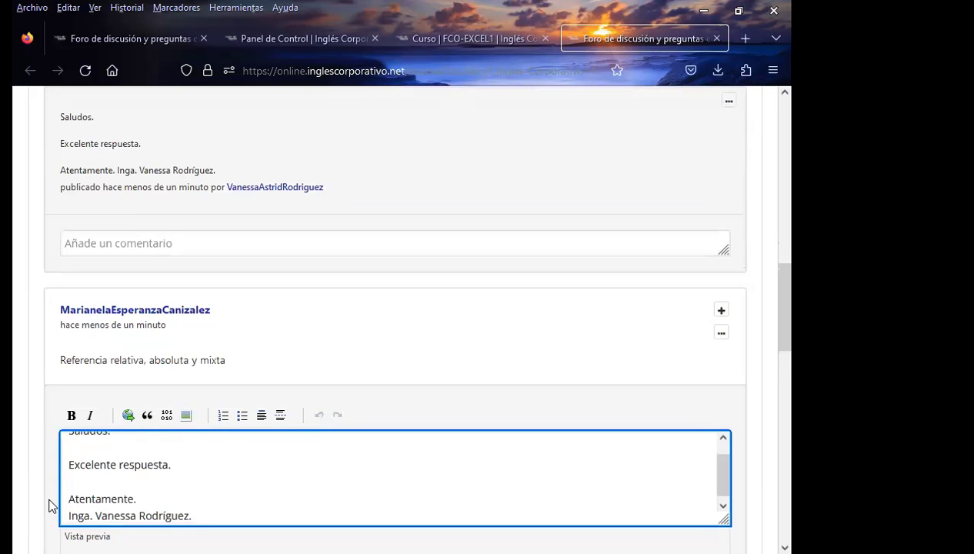
{"action": "scroll", "coordinate": [23, 490], "scroll_direction": "down", "scroll_amount": 4}
{"action": "left_click", "coordinate": [89, 367]}
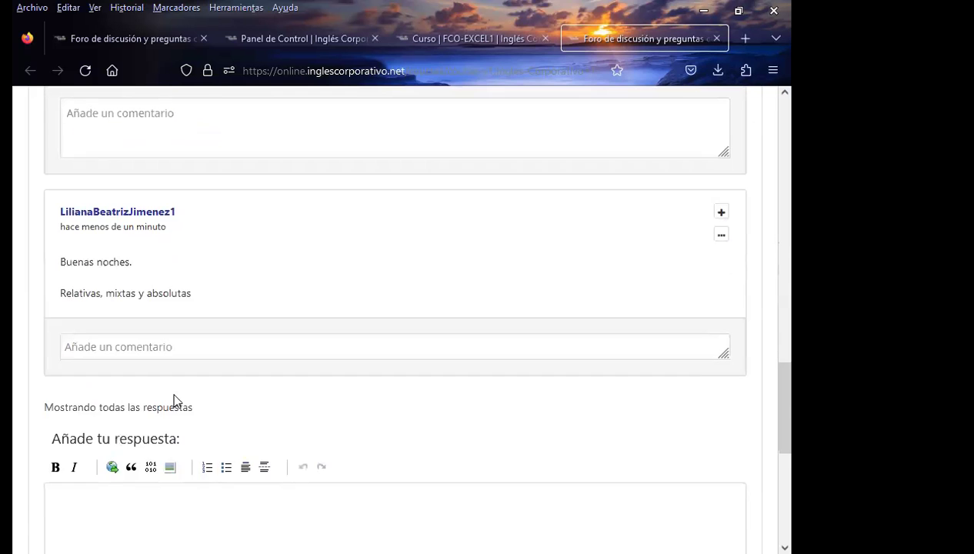
{"action": "scroll", "coordinate": [172, 399], "scroll_direction": "down", "scroll_amount": 4}
{"action": "scroll", "coordinate": [92, 393], "scroll_direction": "up", "scroll_amount": 3}
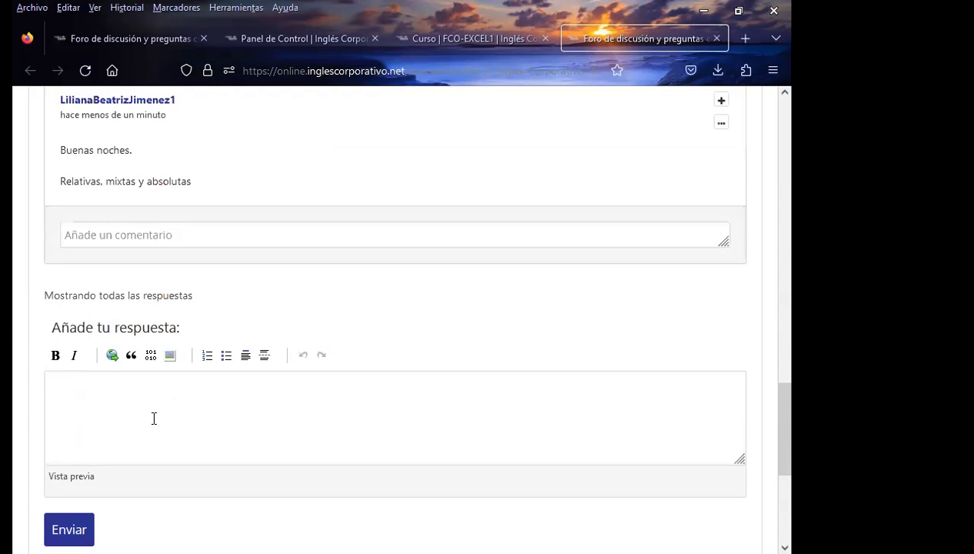
{"action": "scroll", "coordinate": [153, 415], "scroll_direction": "up", "scroll_amount": 2}
Paste and post the same greeting comment under the third student answer
{"action": "left_click", "coordinate": [120, 391]}
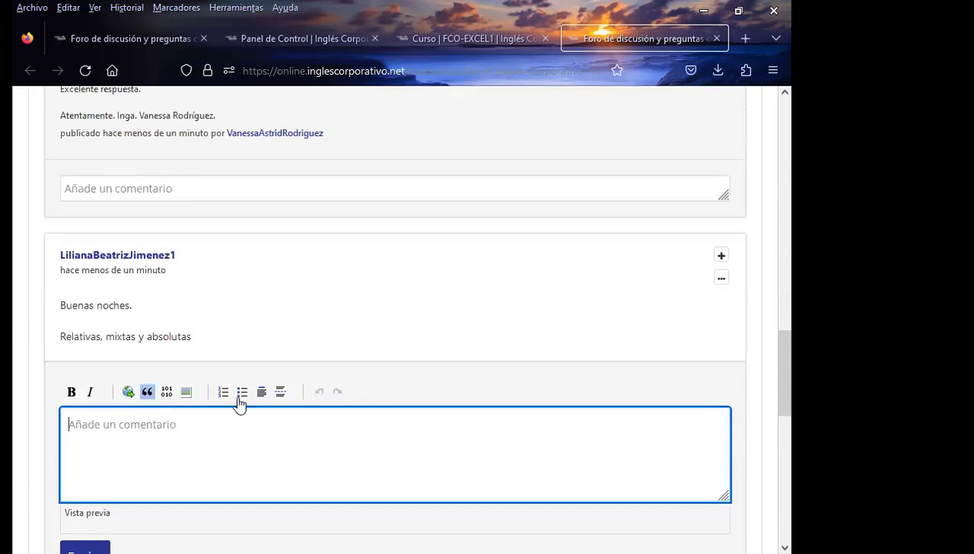
{"action": "type", "text": "Saludos.  Excelente respuesta.  Atentamente. Inga. Vanessa Rodríguez."}
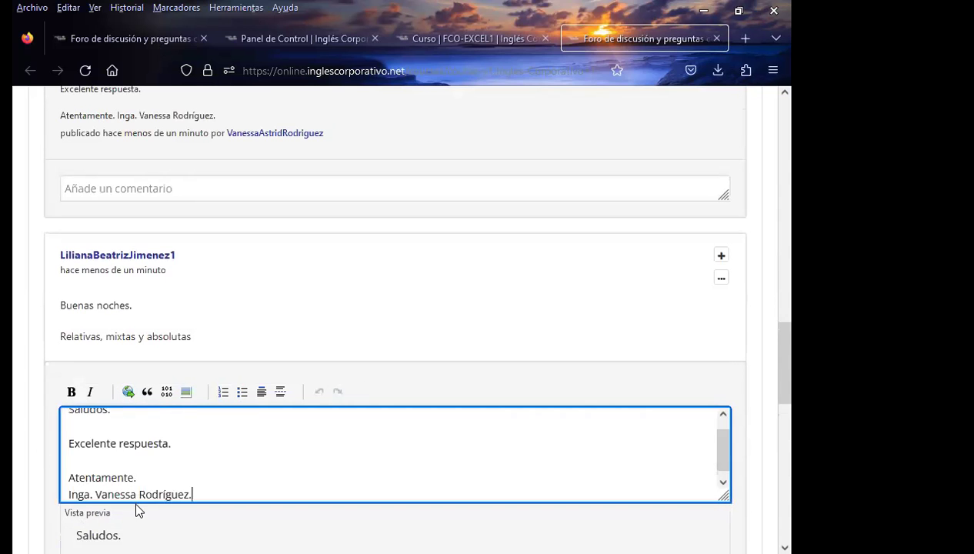
{"action": "scroll", "coordinate": [98, 493], "scroll_direction": "down", "scroll_amount": 1}
{"action": "scroll", "coordinate": [83, 491], "scroll_direction": "down", "scroll_amount": 3}
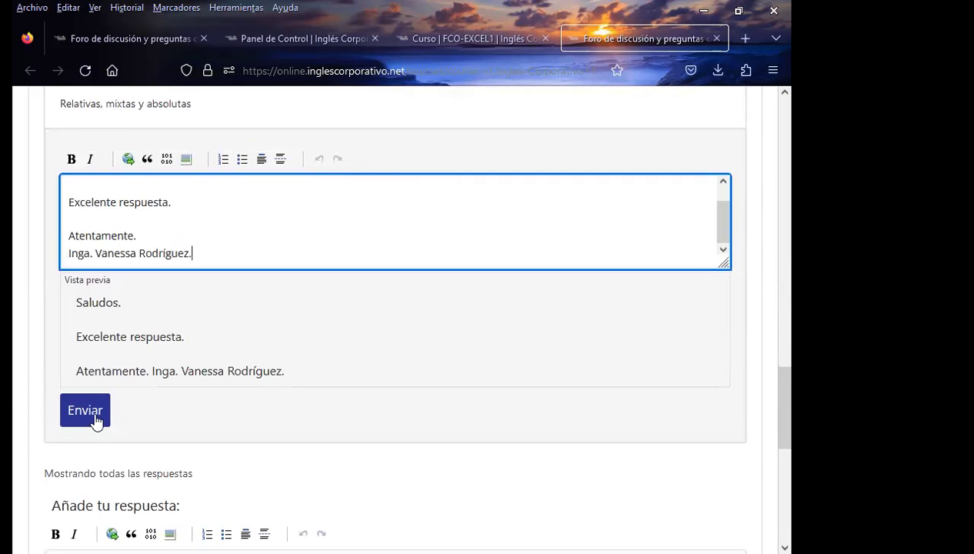
{"action": "left_click", "coordinate": [91, 414]}
{"action": "scroll", "coordinate": [36, 411], "scroll_direction": "up", "scroll_amount": 2}
{"action": "scroll", "coordinate": [39, 408], "scroll_direction": "up", "scroll_amount": 10}
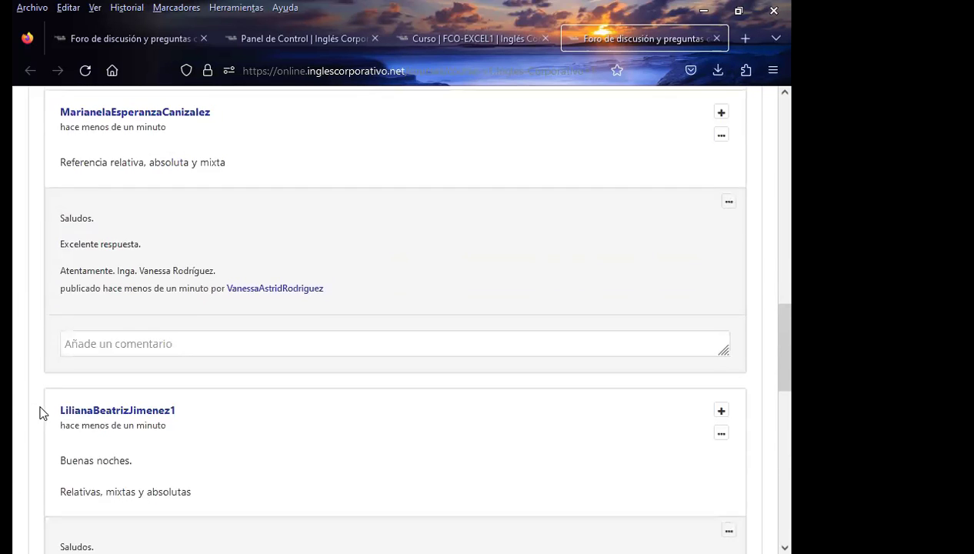
{"action": "scroll", "coordinate": [458, 437], "scroll_direction": "up", "scroll_amount": 5}
Reload the forum, dismiss the error message, and go back to the 'Foro de discusión y preguntas' tab
{"action": "key", "text": "F5"}
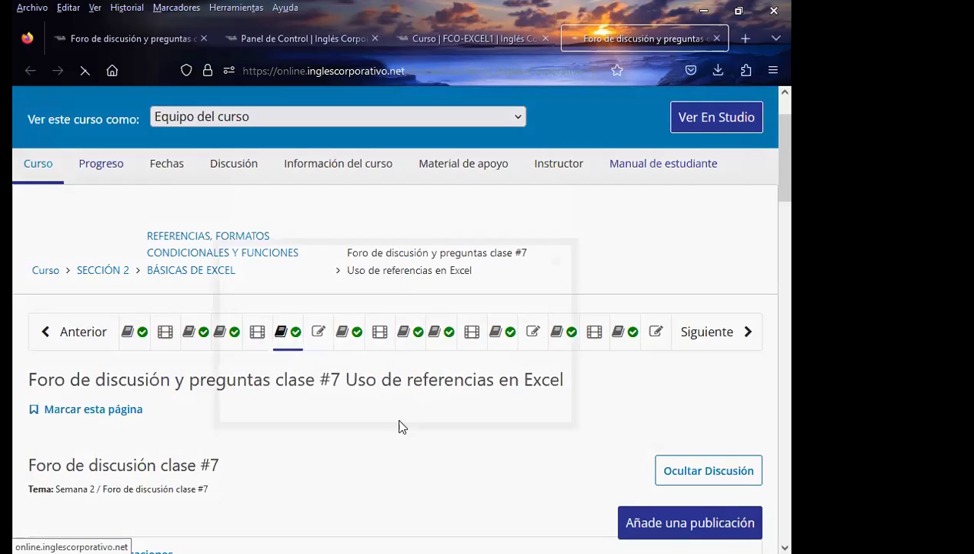
{"action": "left_click", "coordinate": [555, 264]}
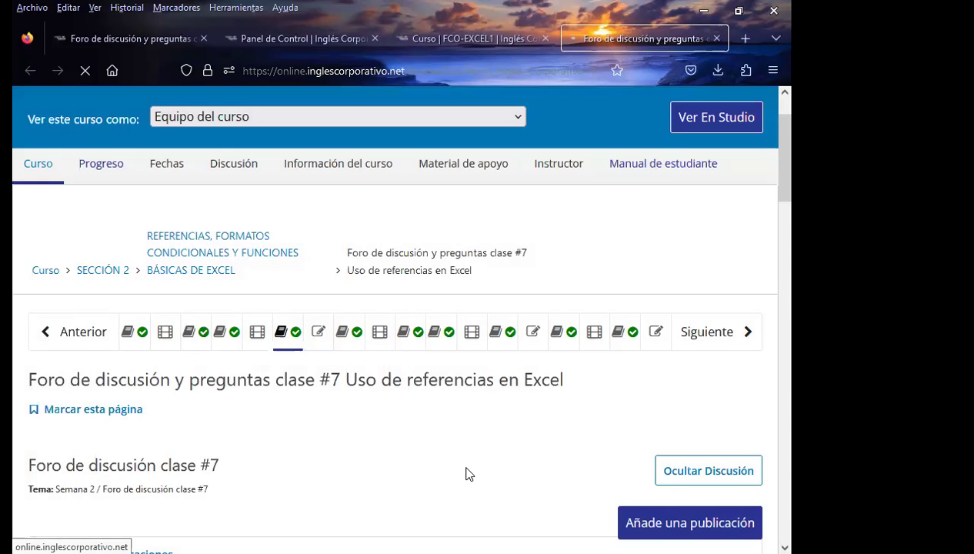
{"action": "left_click", "coordinate": [485, 37]}
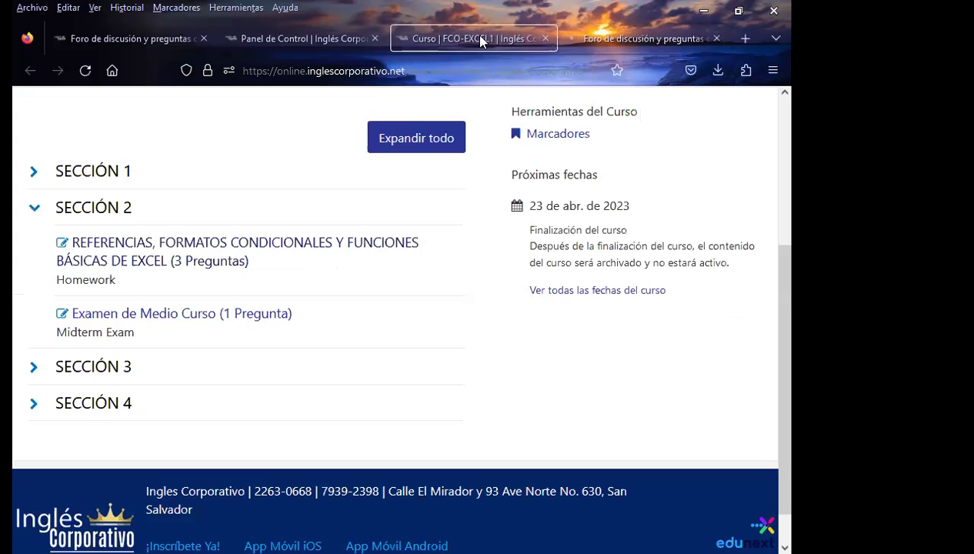
{"action": "left_click", "coordinate": [643, 39]}
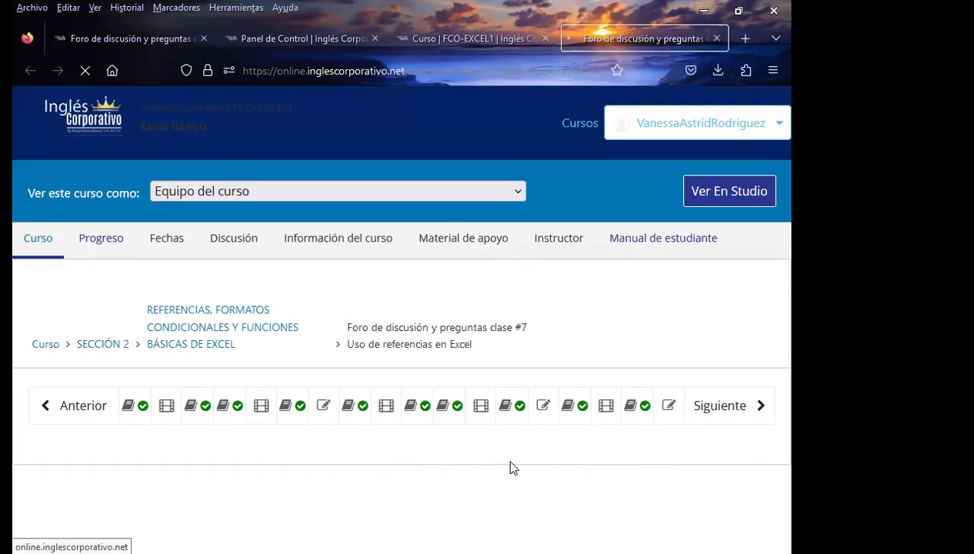
{"action": "left_click", "coordinate": [116, 38]}
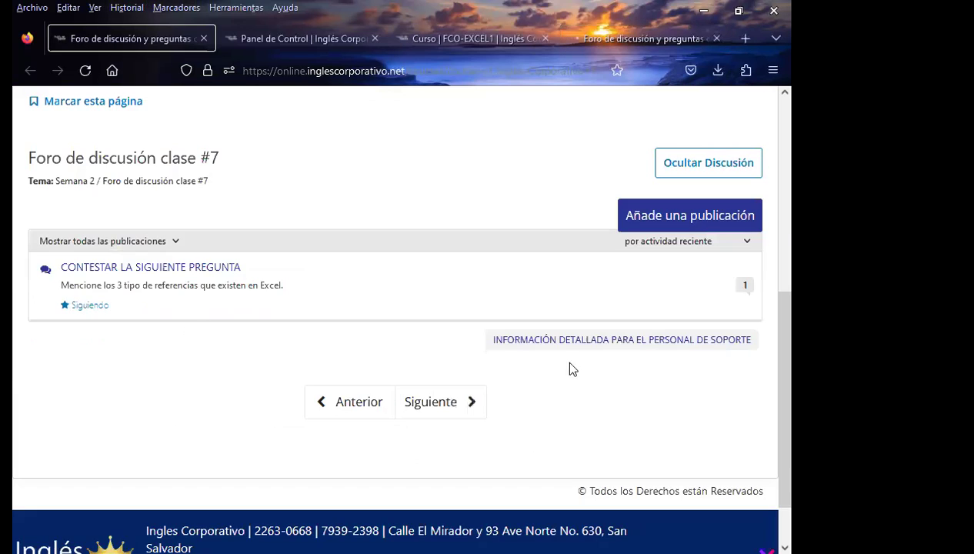
Reopen the 'CONTESTAR LA SIGUIENTE PREGUNTA' thread and scroll to the uncommented student answers
{"action": "left_click", "coordinate": [746, 285]}
{"action": "scroll", "coordinate": [332, 421], "scroll_direction": "down", "scroll_amount": 3}
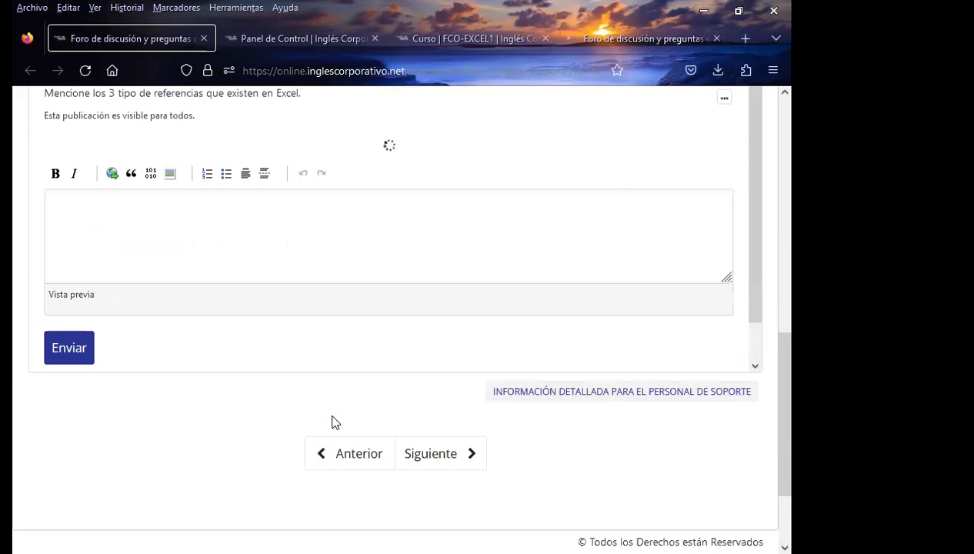
{"action": "scroll", "coordinate": [332, 422], "scroll_direction": "up", "scroll_amount": 4}
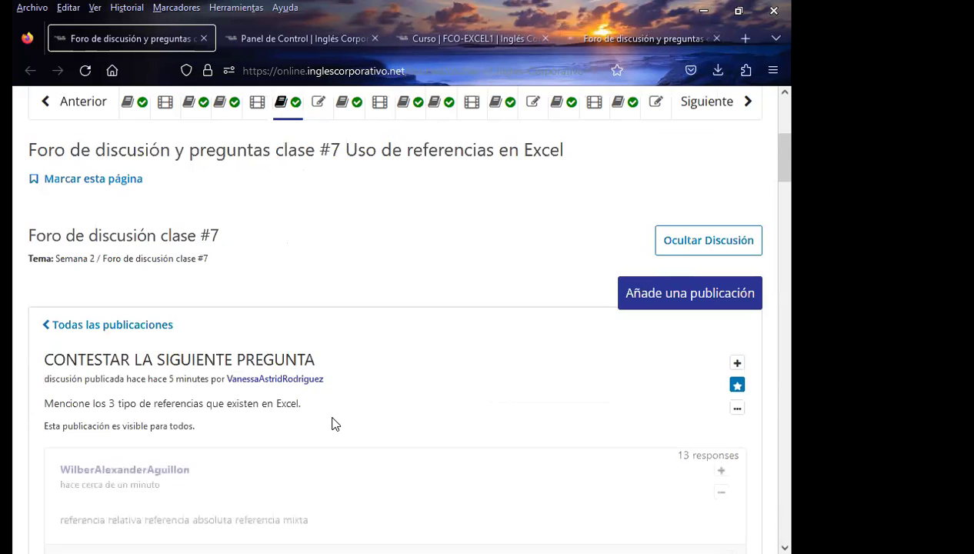
{"action": "scroll", "coordinate": [333, 423], "scroll_direction": "down", "scroll_amount": 3}
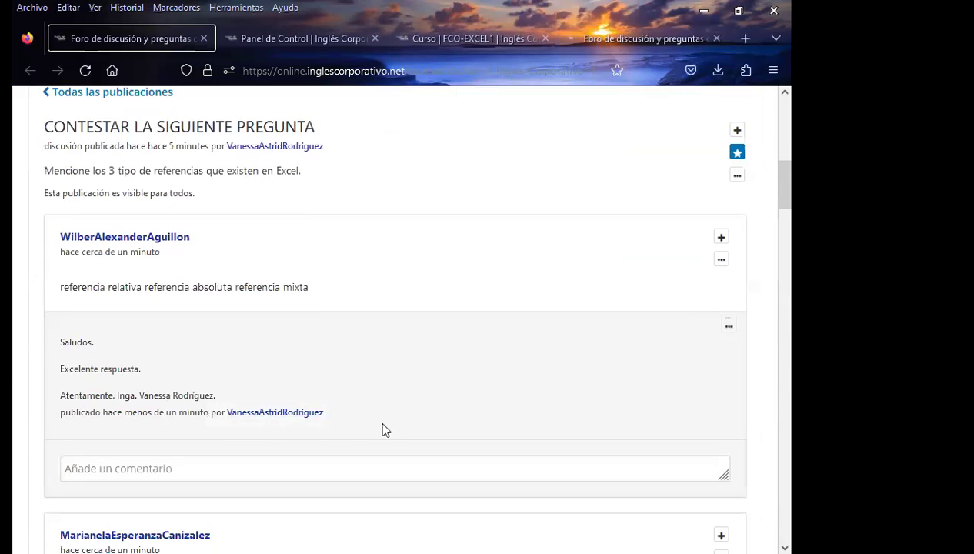
{"action": "scroll", "coordinate": [381, 428], "scroll_direction": "down", "scroll_amount": 4}
{"action": "scroll", "coordinate": [376, 425], "scroll_direction": "down", "scroll_amount": 2}
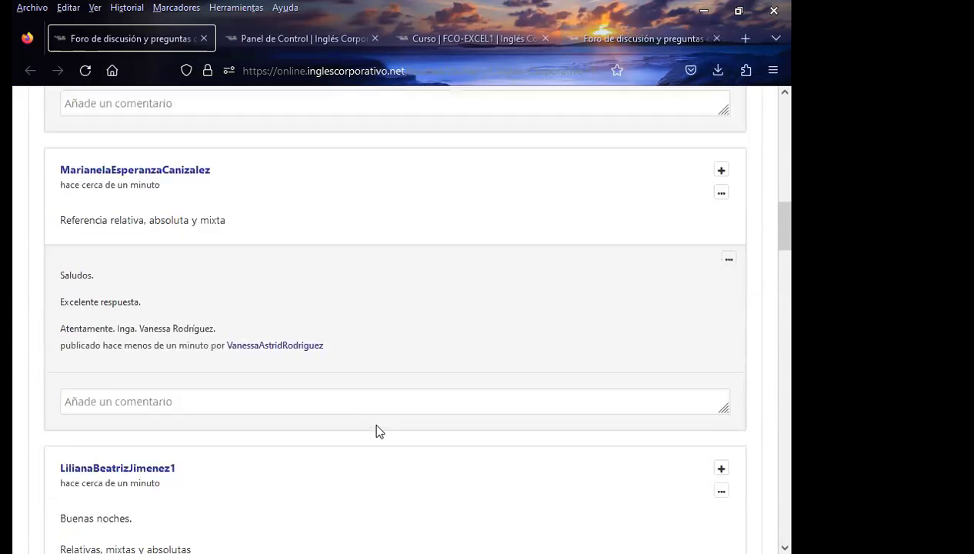
{"action": "scroll", "coordinate": [376, 426], "scroll_direction": "up", "scroll_amount": 1}
{"action": "scroll", "coordinate": [376, 425], "scroll_direction": "down", "scroll_amount": 3}
{"action": "scroll", "coordinate": [376, 426], "scroll_direction": "down", "scroll_amount": 4}
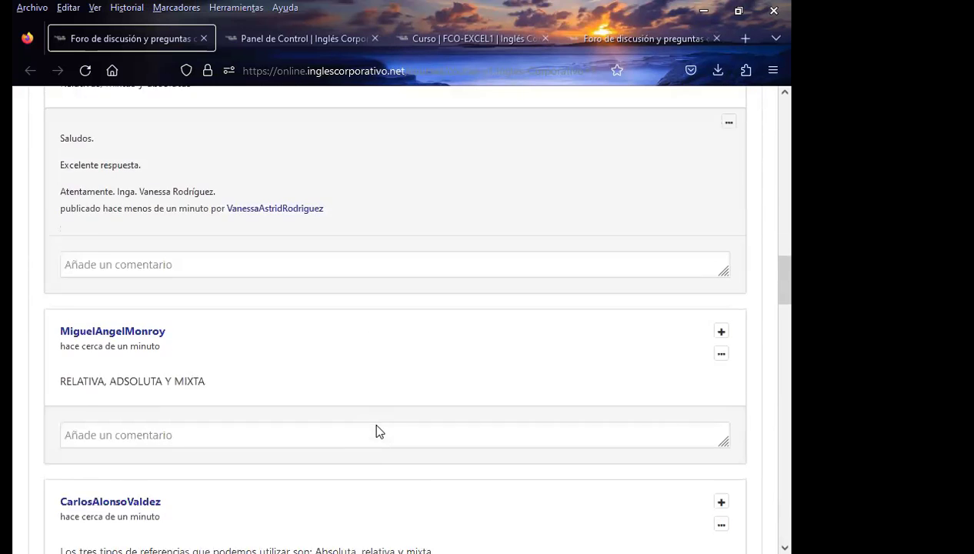
Paste and post the greeting comment under the 'RELATIVA, ADSOLUTA Y MIXTA' answer and the next one
{"action": "left_click", "coordinate": [100, 339]}
{"action": "key", "text": "ctrl+v"}
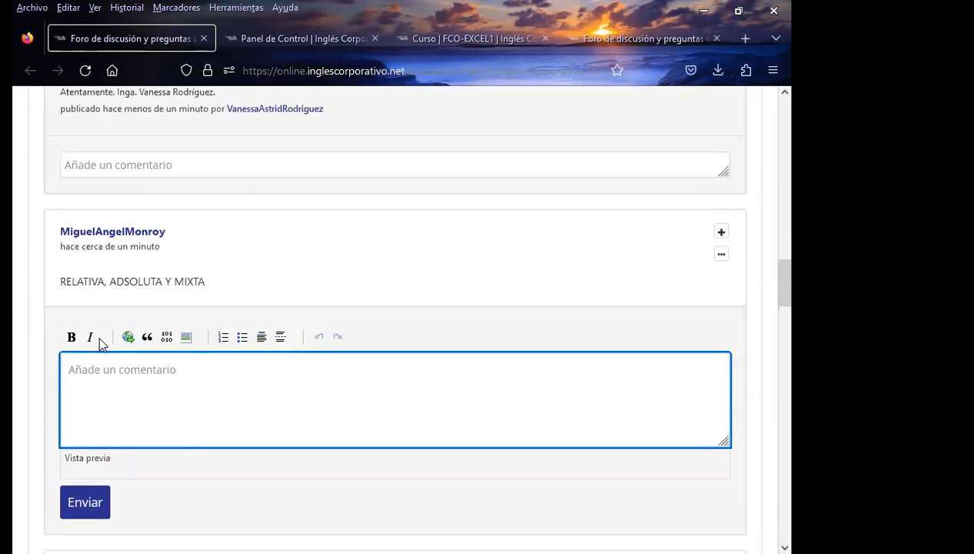
{"action": "scroll", "coordinate": [14, 460], "scroll_direction": "down", "scroll_amount": 3}
{"action": "left_click", "coordinate": [83, 358]}
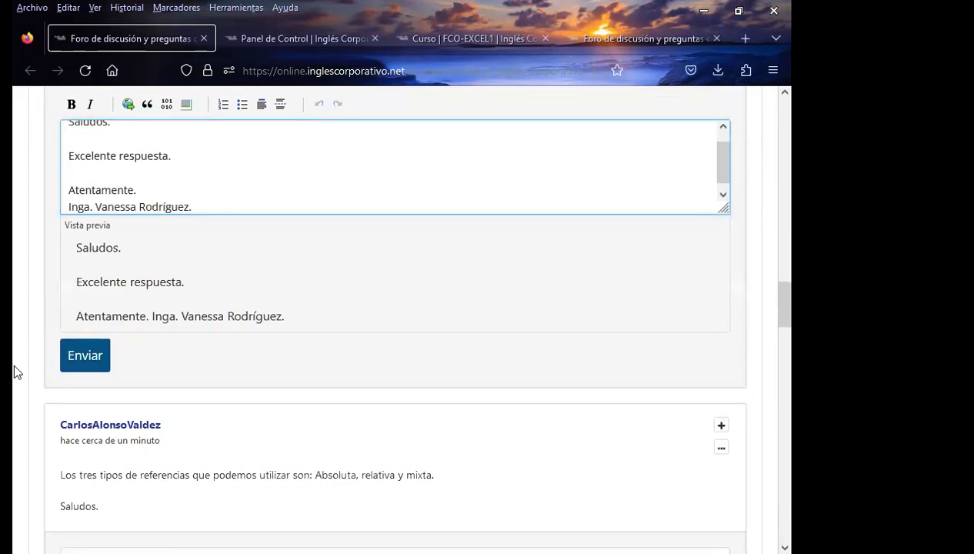
{"action": "scroll", "coordinate": [87, 306], "scroll_direction": "down", "scroll_amount": 3}
{"action": "left_click", "coordinate": [95, 283]}
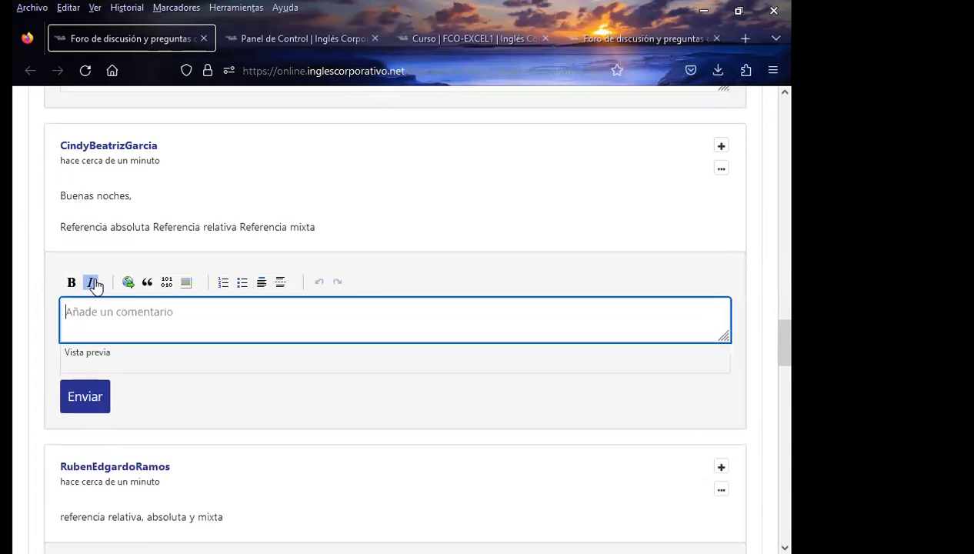
{"action": "type", "text": "Saludos.  Excelente respuesta.  Atentamente. Inga. Vanessa Rodríguez."}
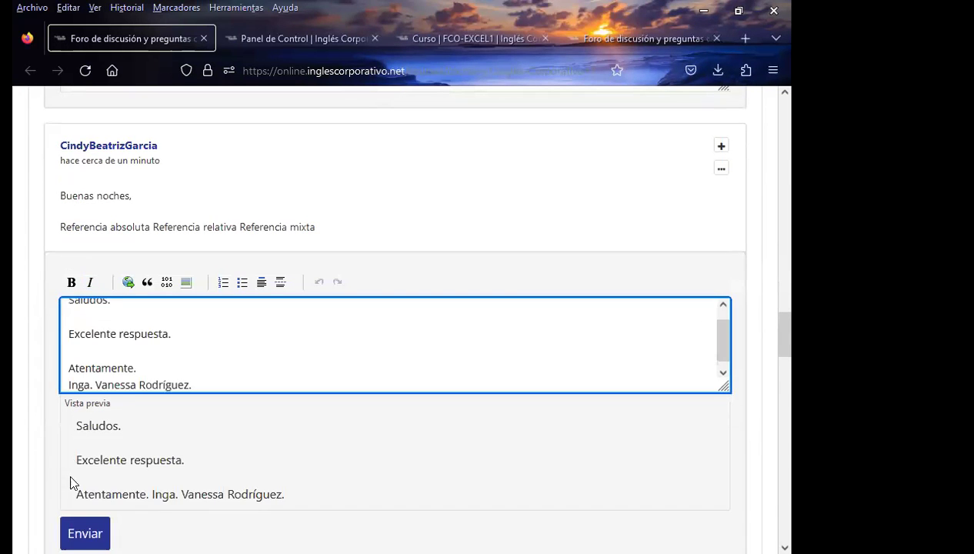
{"action": "key", "text": "Tab"}
{"action": "key", "text": "Return"}
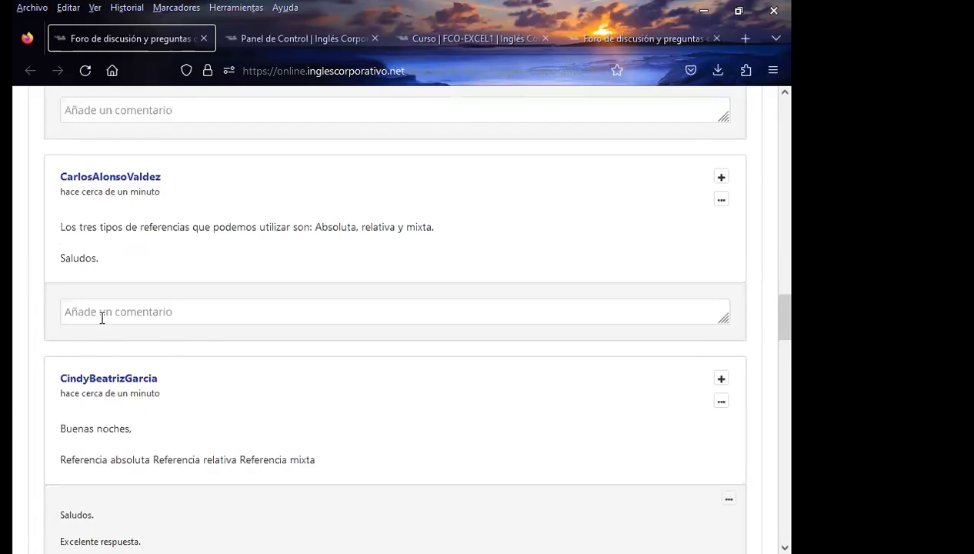
Post the pasted greeting comment under the skipped answer above and the following answer
{"action": "left_click", "coordinate": [102, 315]}
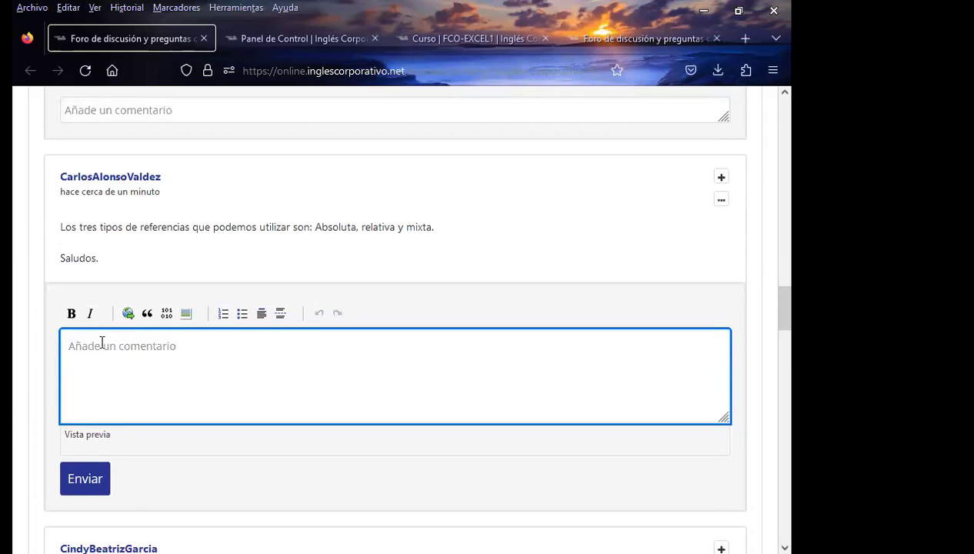
{"action": "type", "text": "Saludos.  Excelente respuesta.  Atentamente. Inga. Vanessa Rodríguez."}
{"action": "scroll", "coordinate": [52, 496], "scroll_direction": "down", "scroll_amount": 3}
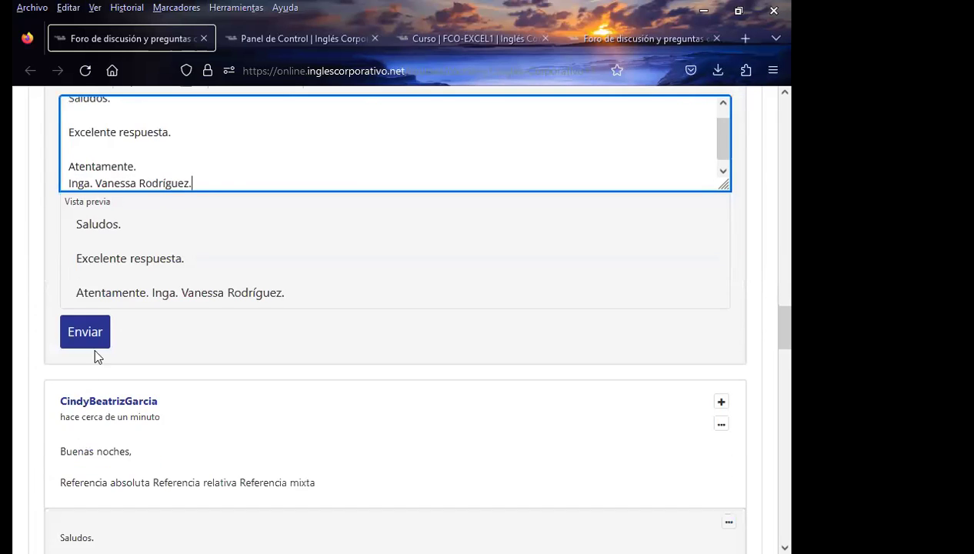
{"action": "left_click", "coordinate": [62, 342]}
{"action": "scroll", "coordinate": [20, 391], "scroll_direction": "down", "scroll_amount": 5}
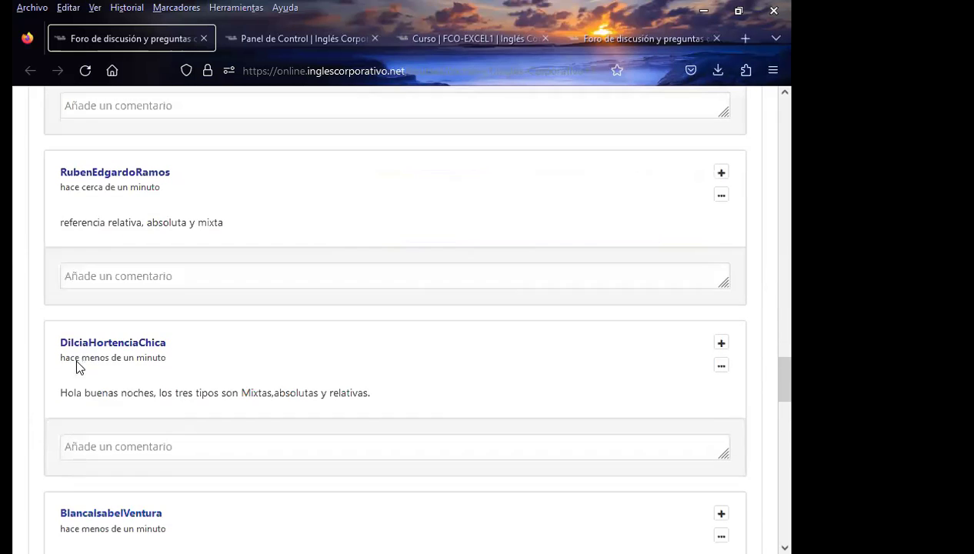
{"action": "left_click", "coordinate": [112, 283]}
{"action": "type", "text": "Saludos.  Excelente respuesta.  Atentamente. Inga. Vanessa Rodríguez."}
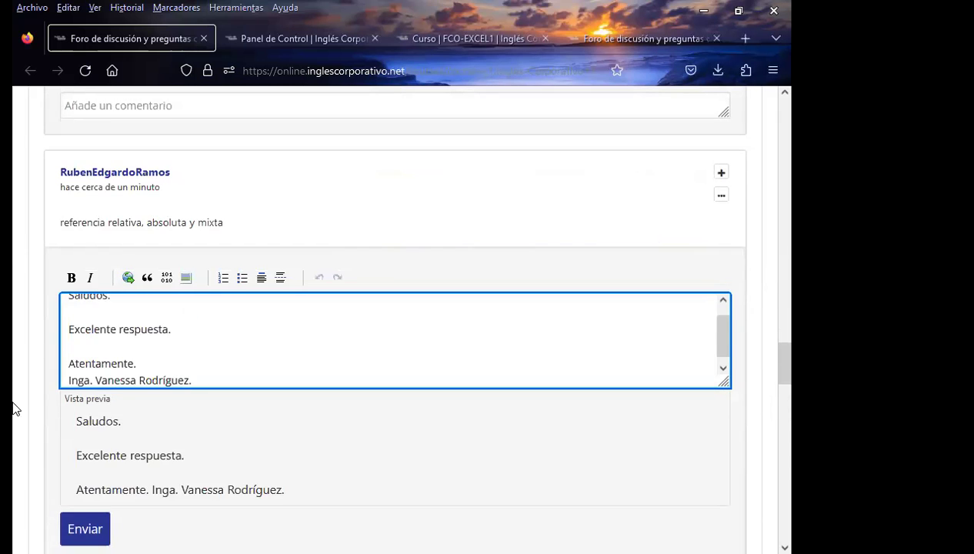
{"action": "scroll", "coordinate": [70, 388], "scroll_direction": "down", "scroll_amount": 2}
{"action": "left_click", "coordinate": [70, 389]}
{"action": "scroll", "coordinate": [55, 400], "scroll_direction": "down", "scroll_amount": 1}
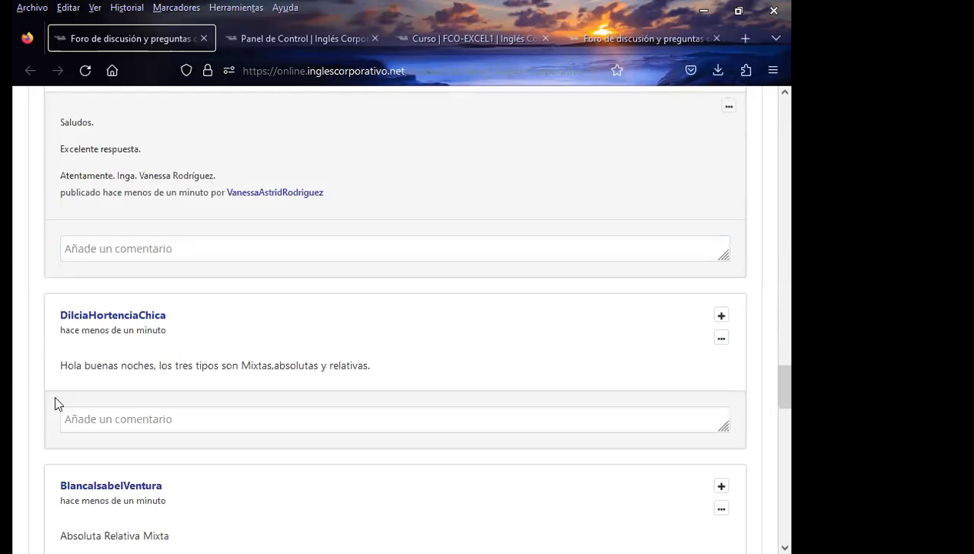
Add the greeting comment under the next answer and the 'Absoluta Relativa Mixta' answer
{"action": "left_click", "coordinate": [102, 421]}
{"action": "scroll", "coordinate": [14, 384], "scroll_direction": "down", "scroll_amount": 3}
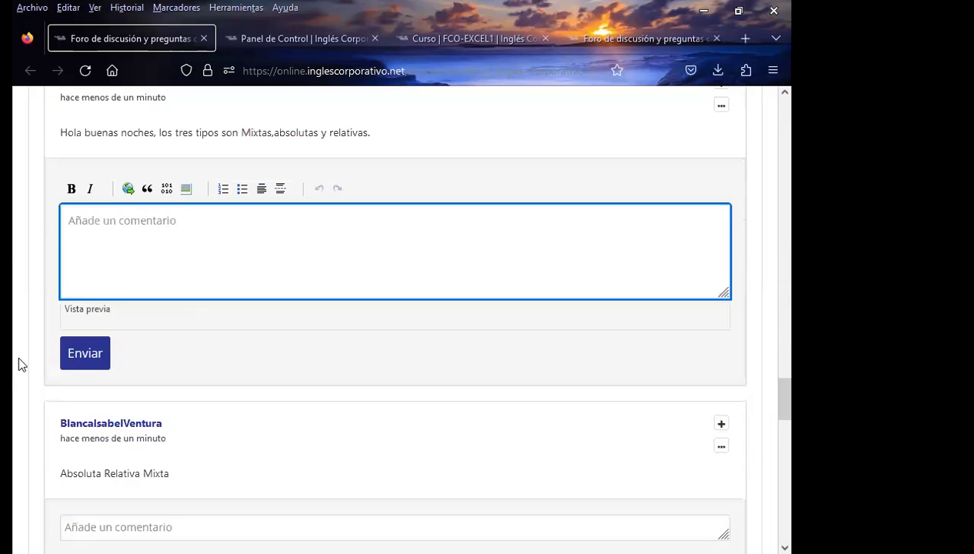
{"action": "type", "text": "Saludos.  Excelente respuesta.  Atentamente. Inga. Vanessa Rodríguez."}
{"action": "left_click", "coordinate": [93, 440]}
{"action": "scroll", "coordinate": [87, 350], "scroll_direction": "down", "scroll_amount": 3}
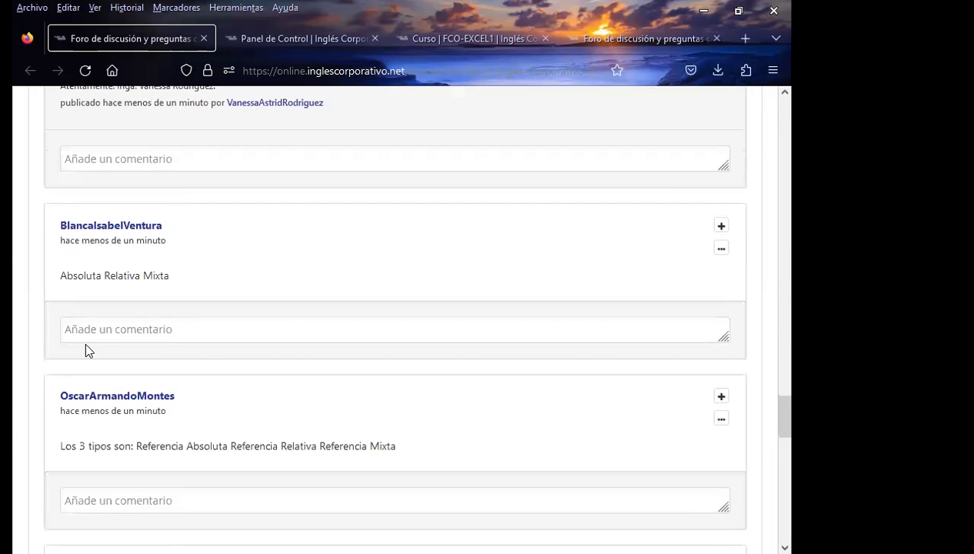
{"action": "left_click", "coordinate": [101, 328]}
{"action": "type", "text": "Saludos.  Excelente respuesta.  Atentamente. Inga. Vanessa Rodríguez."}
{"action": "scroll", "coordinate": [46, 423], "scroll_direction": "down", "scroll_amount": 2}
{"action": "left_click", "coordinate": [80, 500]}
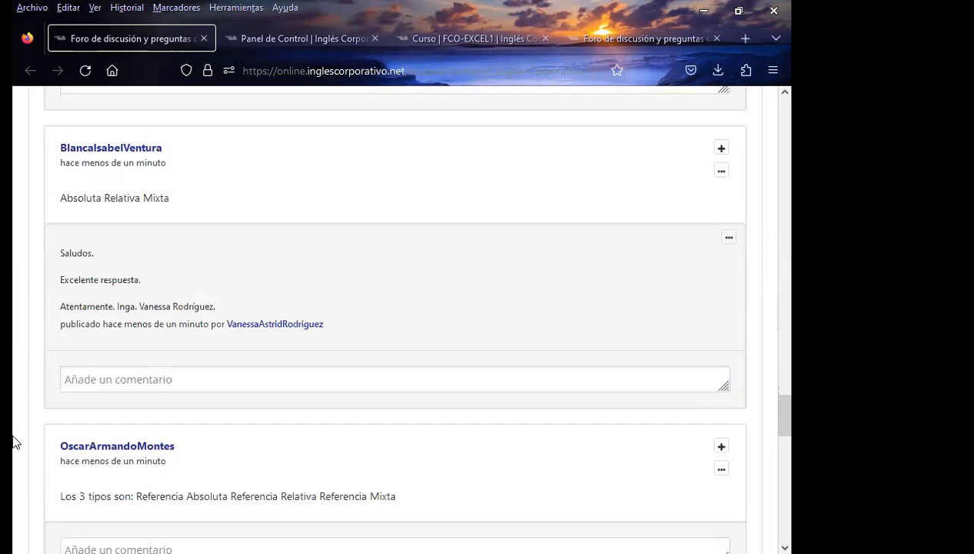
{"action": "scroll", "coordinate": [16, 423], "scroll_direction": "down", "scroll_amount": 2}
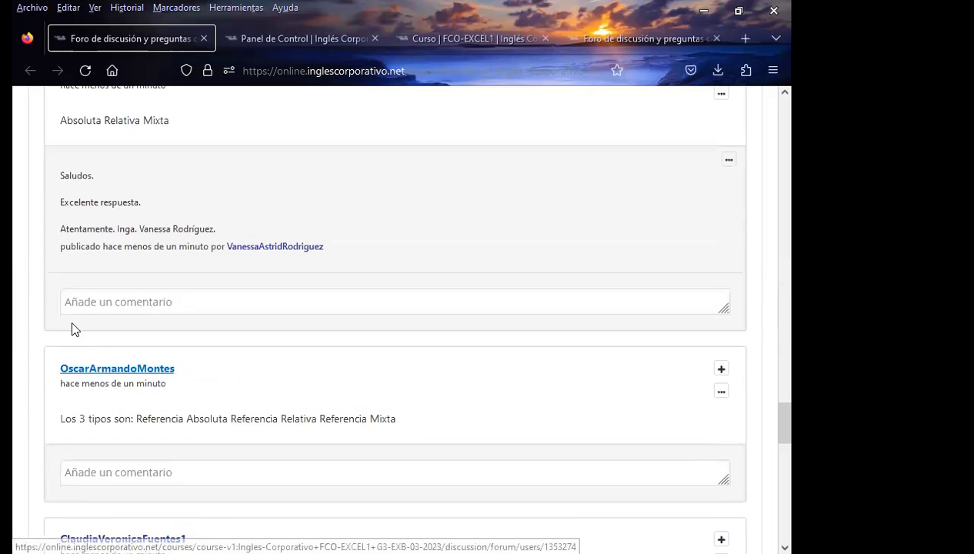
{"action": "scroll", "coordinate": [108, 445], "scroll_direction": "down", "scroll_amount": 4}
Paste and post the greeting comment under the next two student answers
{"action": "left_click", "coordinate": [117, 322]}
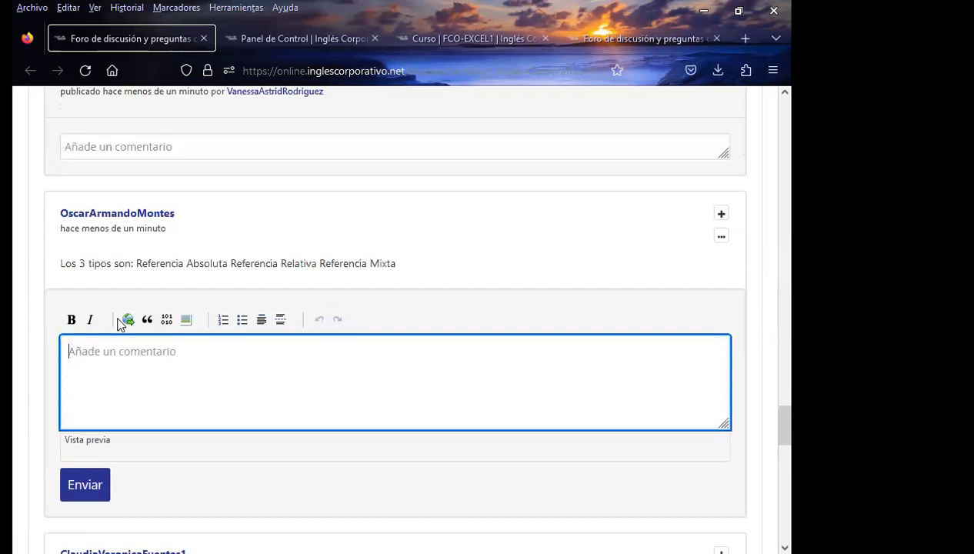
{"action": "type", "text": "Saludos.  Excelente respuesta.  Atentamente. Inga. Vanessa Rodríguez."}
{"action": "scroll", "coordinate": [37, 446], "scroll_direction": "down", "scroll_amount": 5}
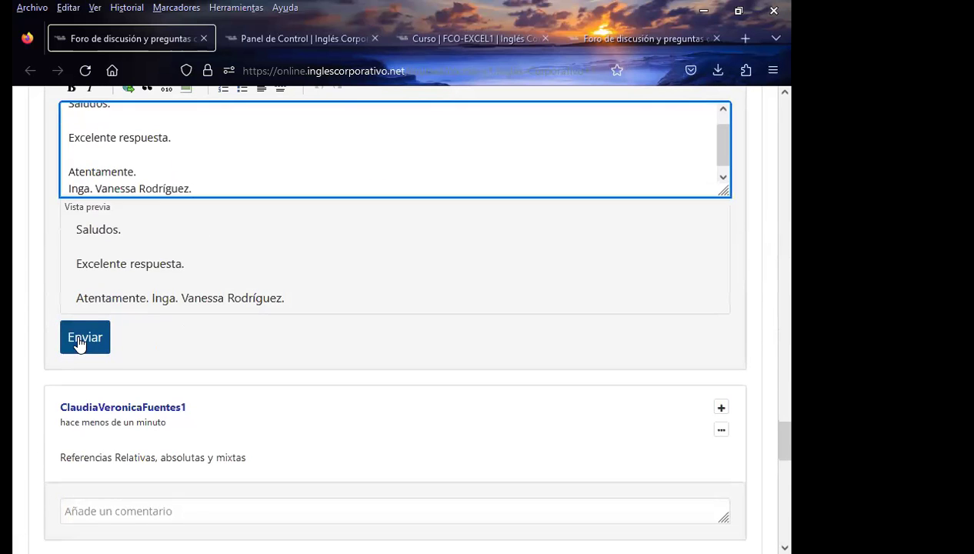
{"action": "left_click", "coordinate": [82, 340]}
{"action": "scroll", "coordinate": [72, 344], "scroll_direction": "down", "scroll_amount": 5}
{"action": "scroll", "coordinate": [116, 268], "scroll_direction": "up", "scroll_amount": 2}
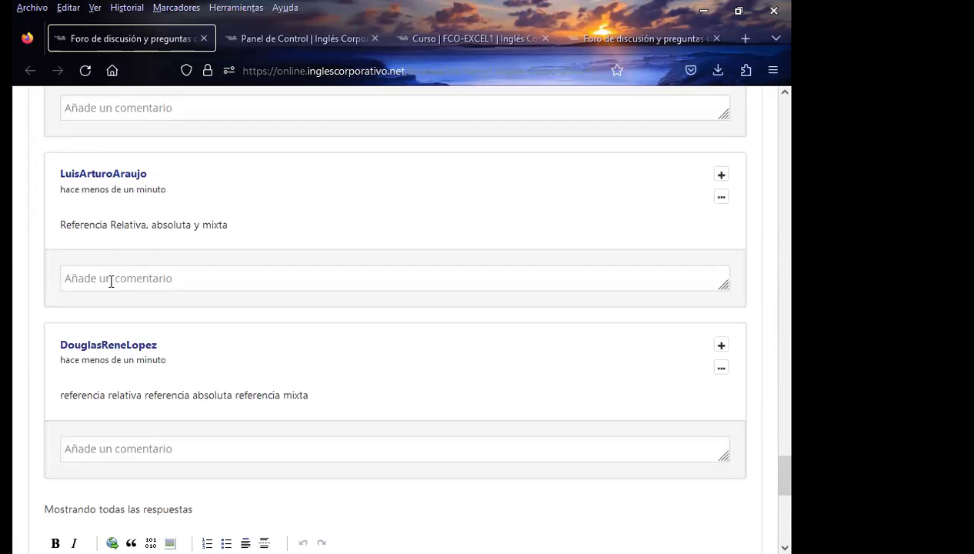
{"action": "left_click", "coordinate": [110, 280]}
{"action": "type", "text": "Saludos.  Excelente respuesta.  Atentamente. Inga. Vanessa Rodríguez."}
{"action": "scroll", "coordinate": [26, 419], "scroll_direction": "down", "scroll_amount": 5}
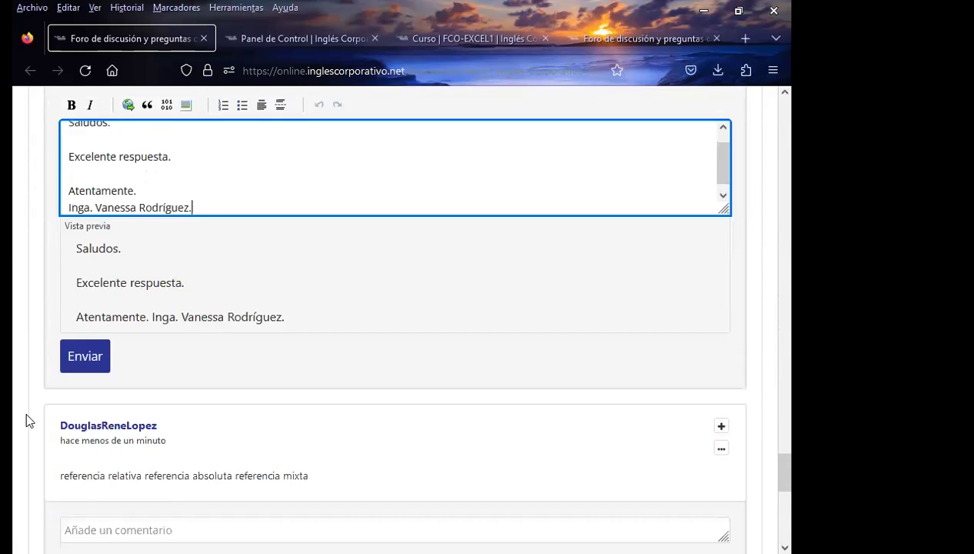
{"action": "left_click", "coordinate": [86, 308]}
{"action": "scroll", "coordinate": [72, 322], "scroll_direction": "down", "scroll_amount": 5}
{"action": "left_click", "coordinate": [91, 235]}
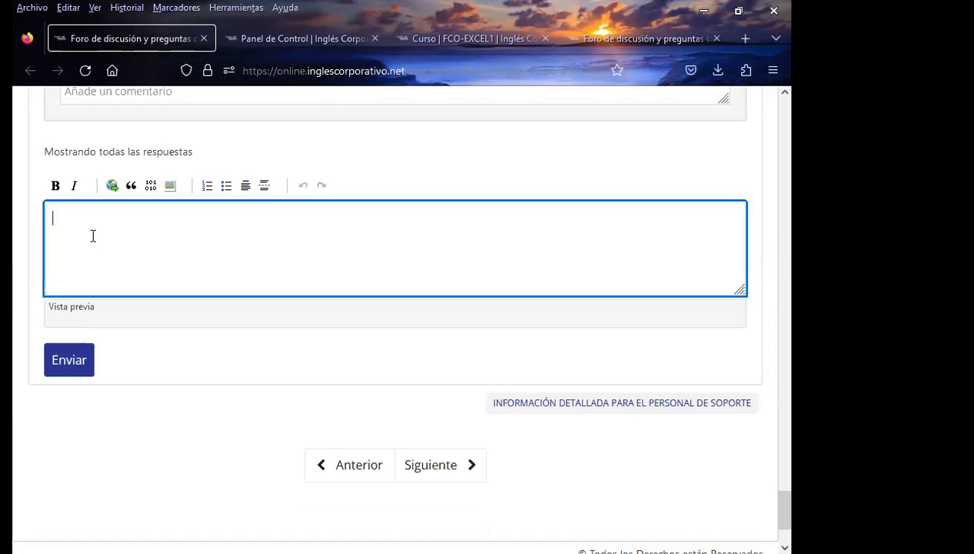
{"action": "scroll", "coordinate": [87, 306], "scroll_direction": "up", "scroll_amount": 2}
Paste and post the greeting-and-signature comment under the last student's answer
{"action": "left_click", "coordinate": [104, 248]}
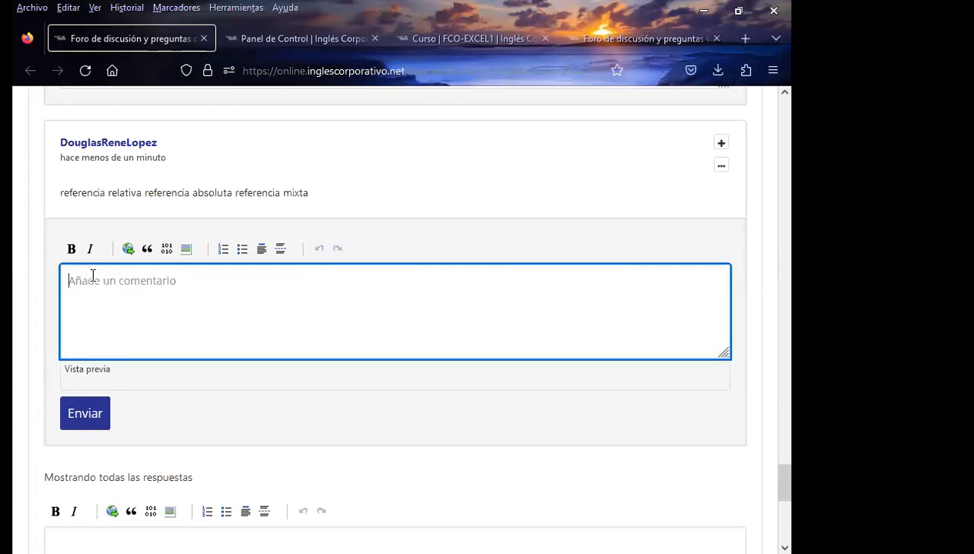
{"action": "type", "text": "Saludos.  Excelente respuesta.  Atentamente. Inga. Vanessa Rodríguez."}
{"action": "scroll", "coordinate": [19, 358], "scroll_direction": "down", "scroll_amount": 2}
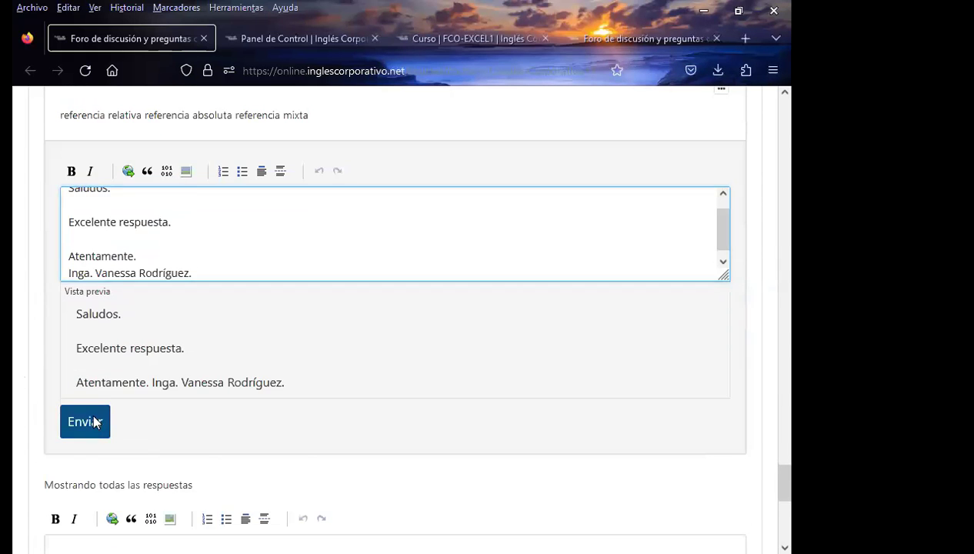
{"action": "left_click", "coordinate": [83, 418]}
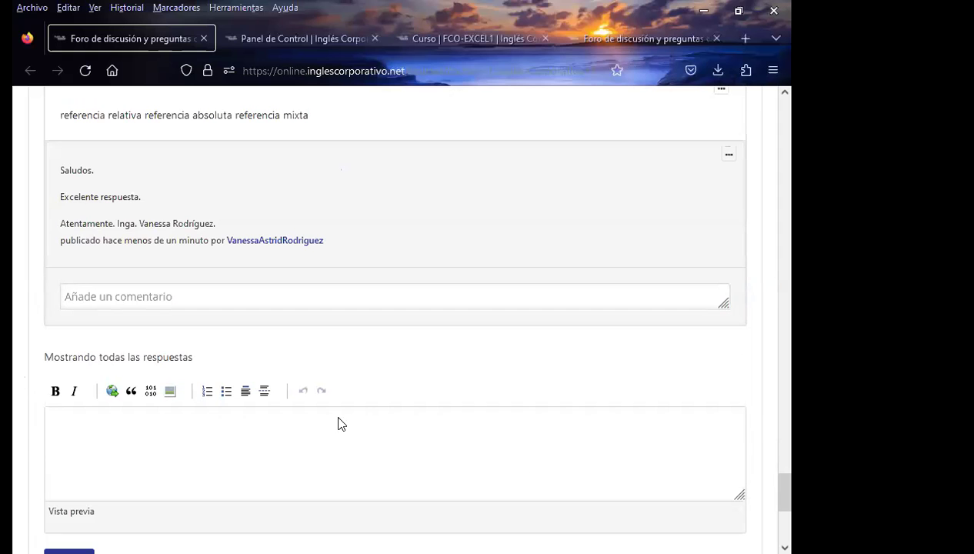
Check the question thread's responses on the other open forum tab
{"action": "scroll", "coordinate": [323, 431], "scroll_direction": "up", "scroll_amount": 5}
{"action": "scroll", "coordinate": [298, 442], "scroll_direction": "up", "scroll_amount": 5}
{"action": "scroll", "coordinate": [298, 445], "scroll_direction": "up", "scroll_amount": 5}
{"action": "scroll", "coordinate": [300, 446], "scroll_direction": "up", "scroll_amount": 5}
{"action": "scroll", "coordinate": [298, 447], "scroll_direction": "up", "scroll_amount": 5}
{"action": "scroll", "coordinate": [298, 448], "scroll_direction": "up", "scroll_amount": 5}
{"action": "scroll", "coordinate": [298, 447], "scroll_direction": "up", "scroll_amount": 5}
{"action": "scroll", "coordinate": [314, 422], "scroll_direction": "up", "scroll_amount": 5}
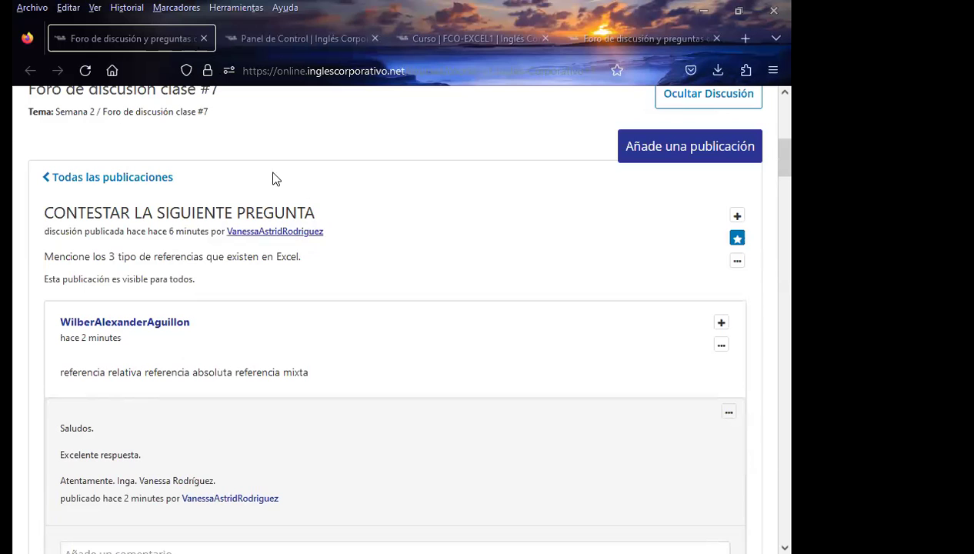
{"action": "left_click", "coordinate": [640, 37]}
{"action": "scroll", "coordinate": [244, 446], "scroll_direction": "down", "scroll_amount": 2}
{"action": "scroll", "coordinate": [405, 446], "scroll_direction": "down", "scroll_amount": 4}
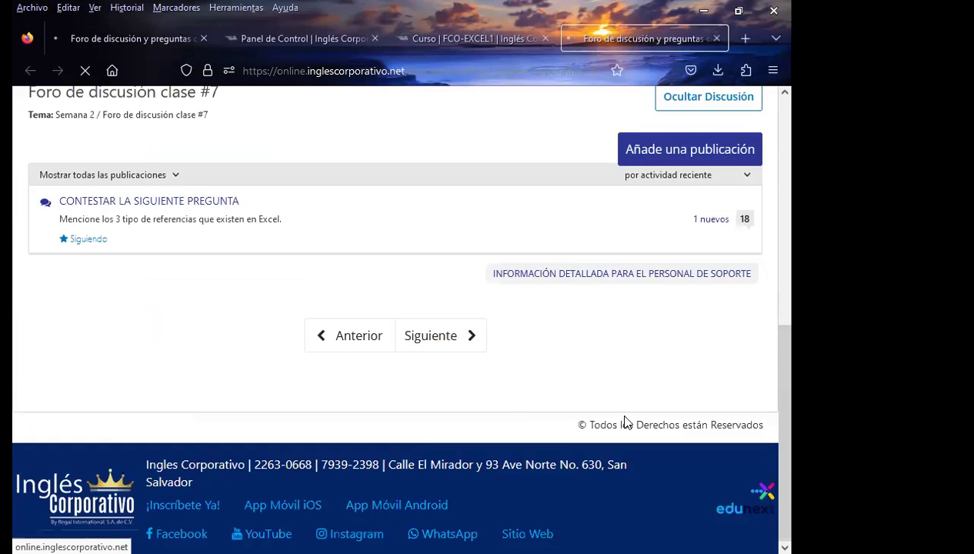
{"action": "left_click", "coordinate": [368, 329]}
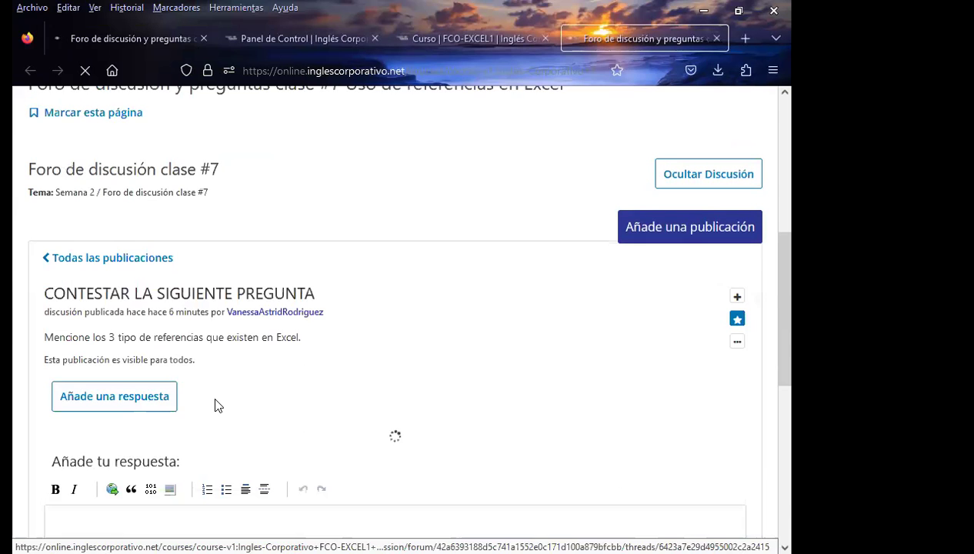
{"action": "scroll", "coordinate": [354, 452], "scroll_direction": "down", "scroll_amount": 3}
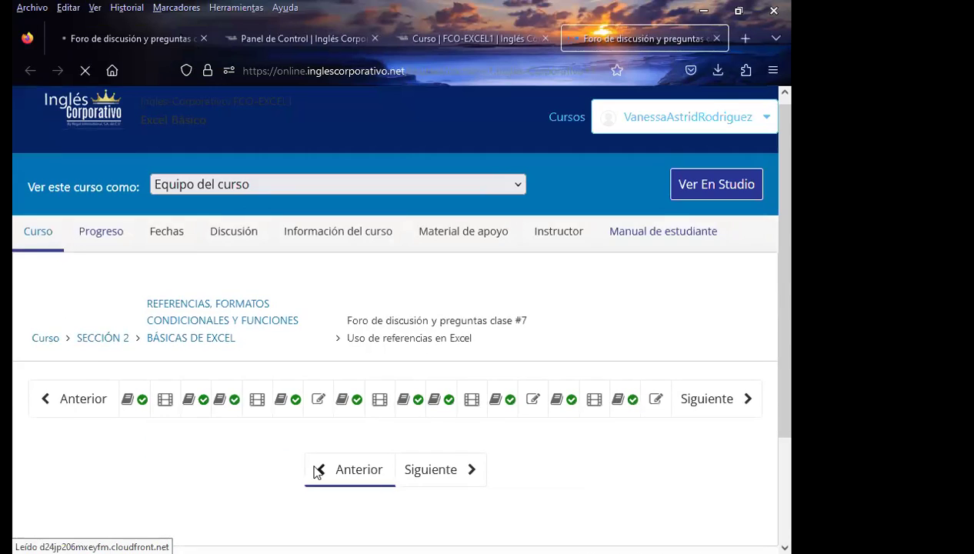
{"action": "scroll", "coordinate": [295, 456], "scroll_direction": "down", "scroll_amount": 2}
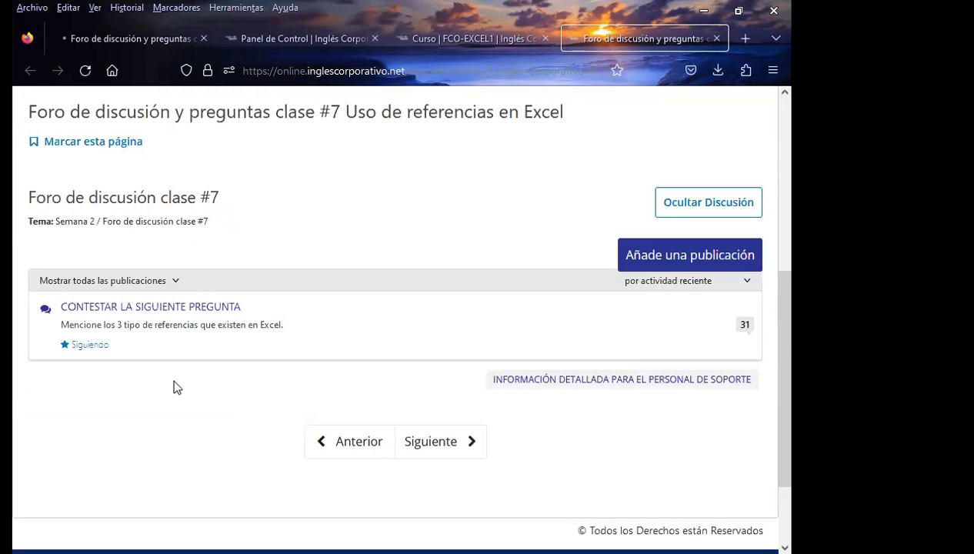
{"action": "scroll", "coordinate": [198, 409], "scroll_direction": "down", "scroll_amount": 2}
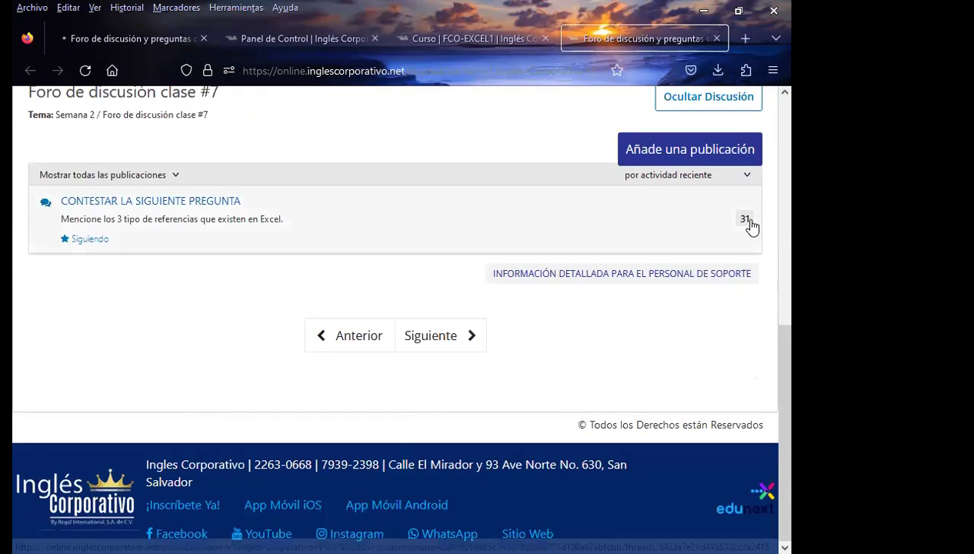
{"action": "scroll", "coordinate": [248, 352], "scroll_direction": "up", "scroll_amount": 4}
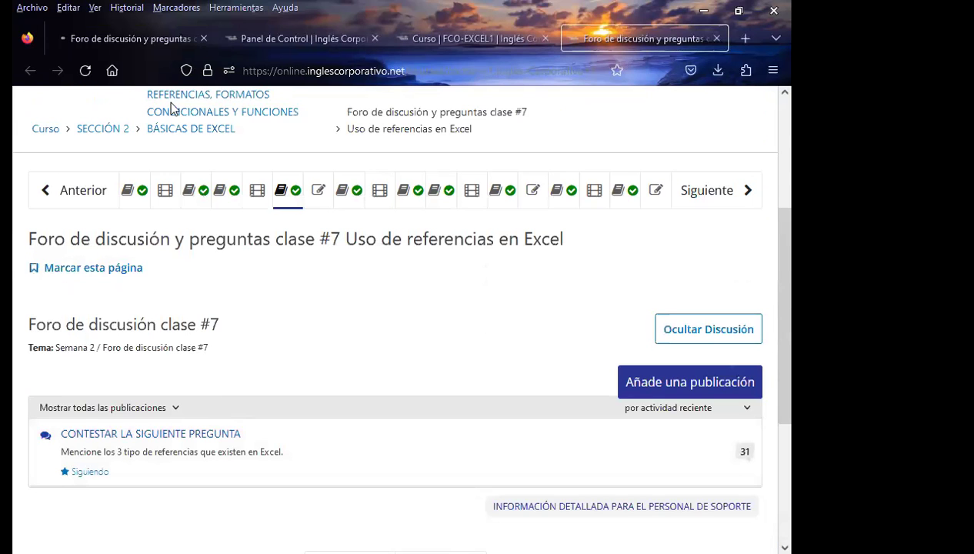
Return to the first forum tab and dismiss the 'No se pudo cargar' error with OK
{"action": "left_click", "coordinate": [151, 41]}
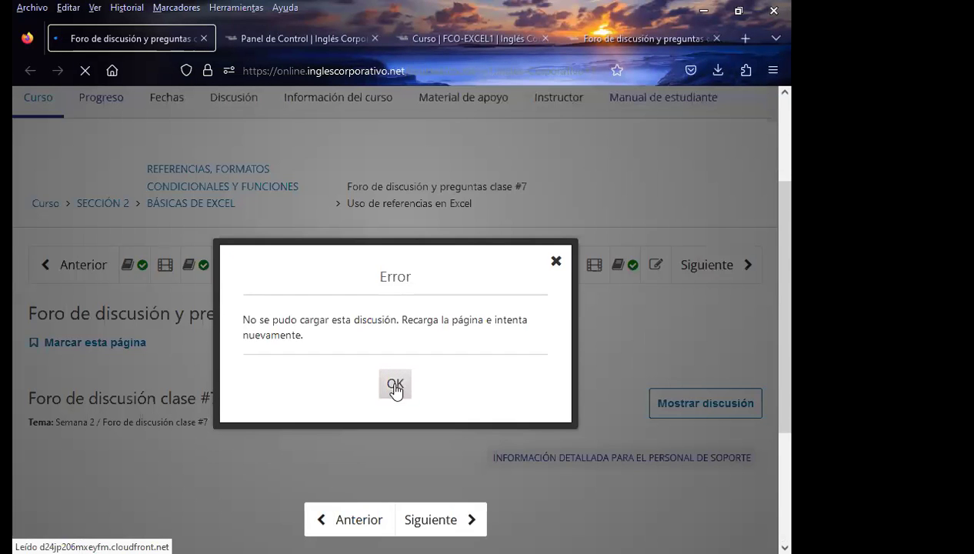
{"action": "left_click", "coordinate": [395, 385]}
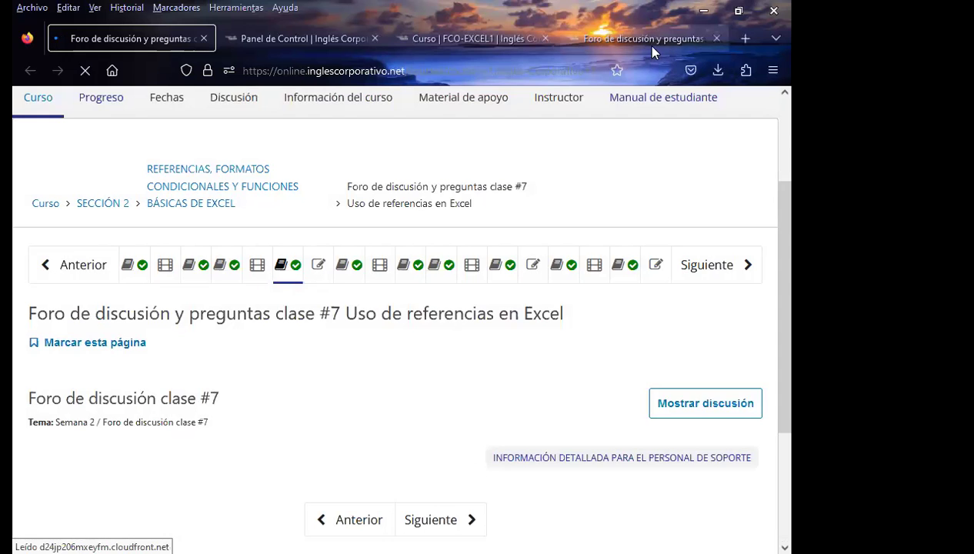
{"action": "scroll", "coordinate": [495, 389], "scroll_direction": "down", "scroll_amount": 3}
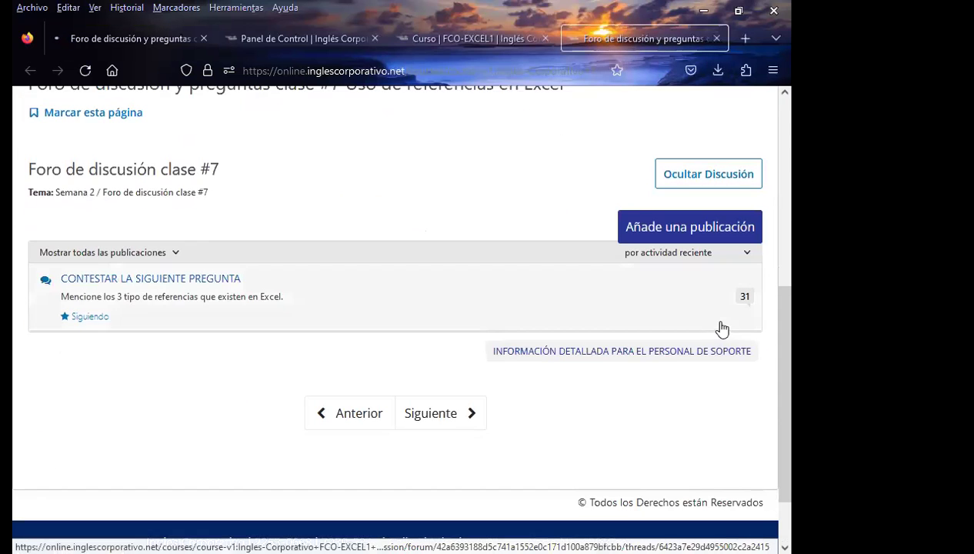
Open the question thread and post the signed 'Saludos. Excelente respuesta.' comment under the next student answer
{"action": "left_click", "coordinate": [746, 300]}
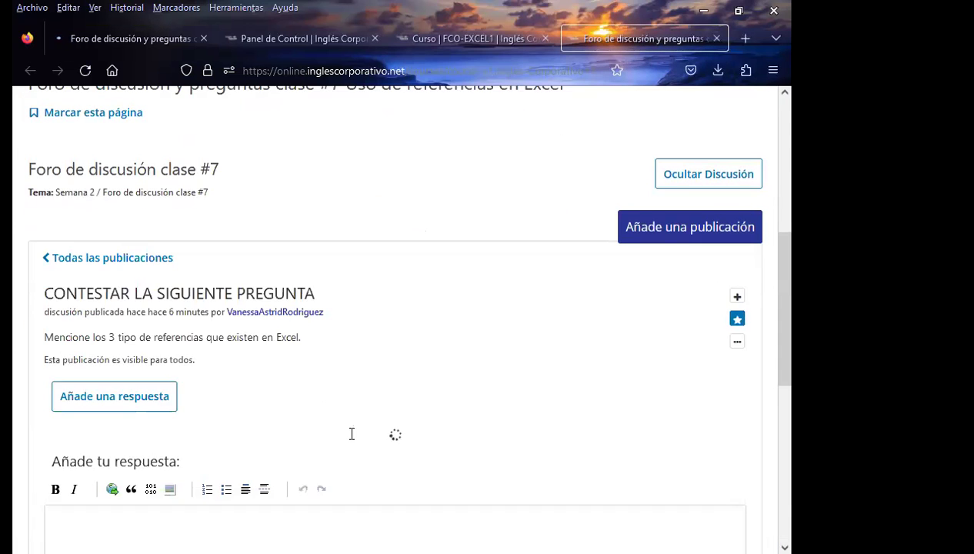
{"action": "scroll", "coordinate": [308, 446], "scroll_direction": "down", "scroll_amount": 4}
{"action": "scroll", "coordinate": [182, 425], "scroll_direction": "up", "scroll_amount": 2}
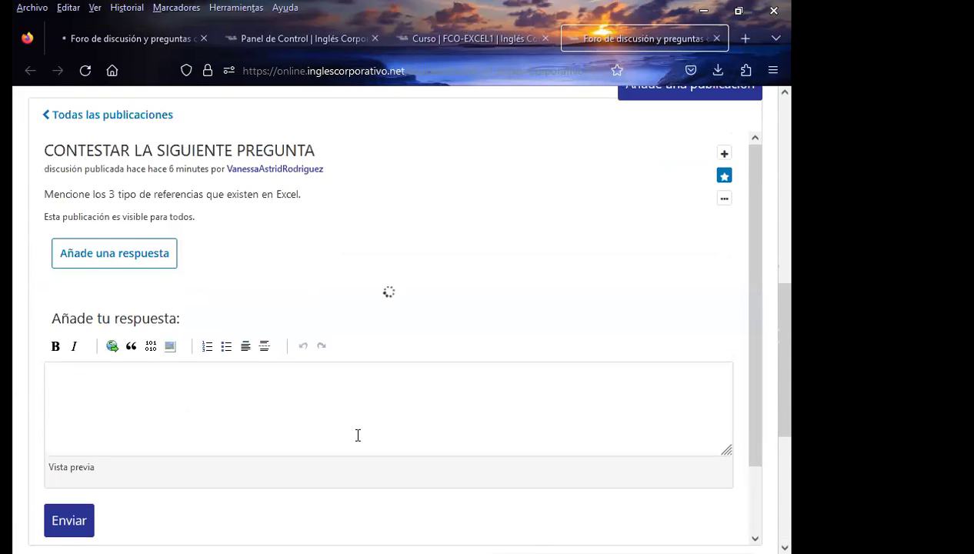
{"action": "scroll", "coordinate": [356, 435], "scroll_direction": "up", "scroll_amount": 3}
{"action": "scroll", "coordinate": [224, 422], "scroll_direction": "down", "scroll_amount": 2}
{"action": "scroll", "coordinate": [13, 463], "scroll_direction": "down", "scroll_amount": 1}
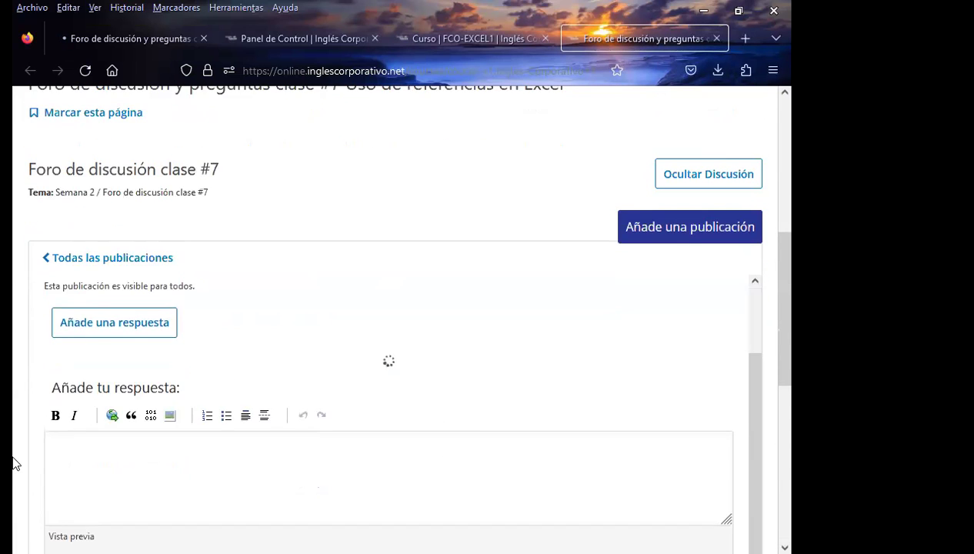
{"action": "scroll", "coordinate": [20, 461], "scroll_direction": "down", "scroll_amount": 2}
{"action": "scroll", "coordinate": [22, 458], "scroll_direction": "down", "scroll_amount": 3}
{"action": "scroll", "coordinate": [23, 458], "scroll_direction": "down", "scroll_amount": 4}
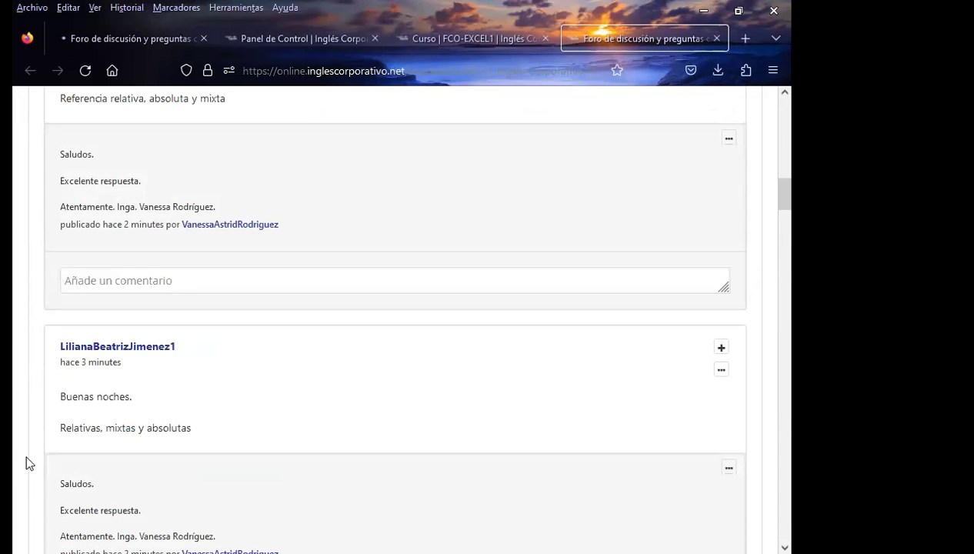
{"action": "scroll", "coordinate": [27, 458], "scroll_direction": "down", "scroll_amount": 3}
{"action": "scroll", "coordinate": [26, 459], "scroll_direction": "down", "scroll_amount": 4}
{"action": "scroll", "coordinate": [26, 459], "scroll_direction": "down", "scroll_amount": 1}
{"action": "scroll", "coordinate": [27, 462], "scroll_direction": "down", "scroll_amount": 5}
{"action": "scroll", "coordinate": [29, 462], "scroll_direction": "down", "scroll_amount": 5}
{"action": "scroll", "coordinate": [29, 462], "scroll_direction": "down", "scroll_amount": 5}
{"action": "scroll", "coordinate": [30, 461], "scroll_direction": "down", "scroll_amount": 1}
{"action": "scroll", "coordinate": [30, 461], "scroll_direction": "down", "scroll_amount": 2}
{"action": "scroll", "coordinate": [29, 462], "scroll_direction": "down", "scroll_amount": 2}
{"action": "scroll", "coordinate": [29, 461], "scroll_direction": "down", "scroll_amount": 4}
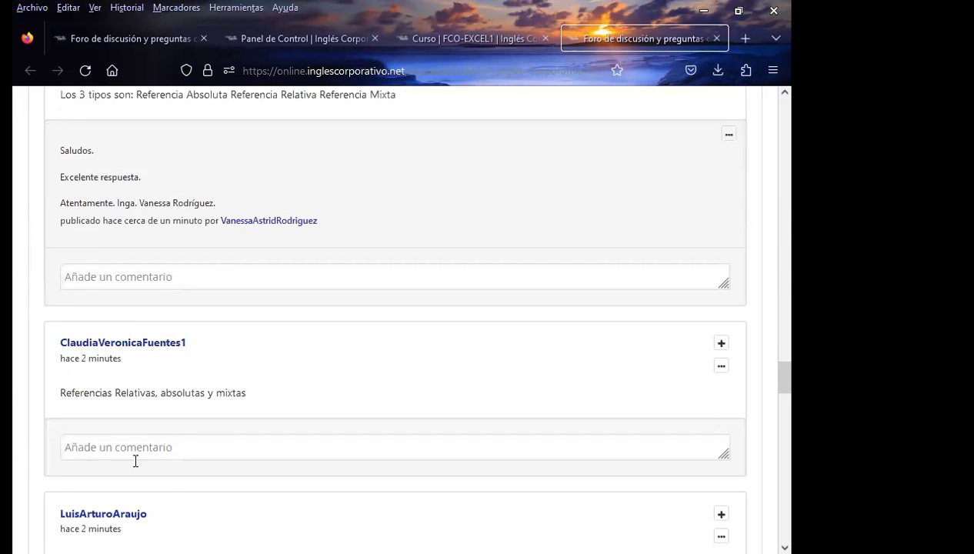
{"action": "left_click", "coordinate": [135, 461]}
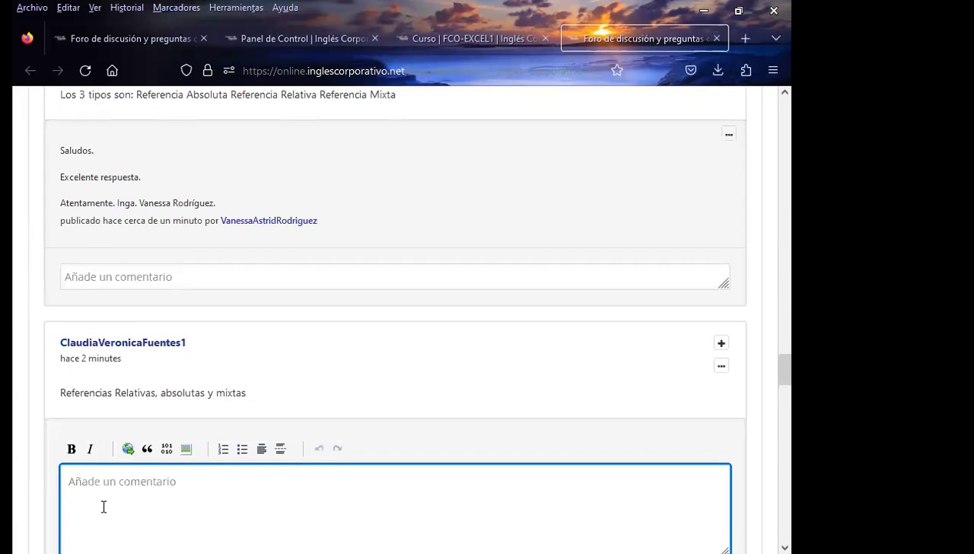
{"action": "type", "text": "Saludos.  Excelente respuesta.  Atentamente. Inga. Vanessa Rodríguez."}
{"action": "scroll", "coordinate": [22, 516], "scroll_direction": "down", "scroll_amount": 4}
{"action": "left_click", "coordinate": [80, 389]}
Paste the greeting into the following answer's comment box, then delete it unposted
{"action": "scroll", "coordinate": [13, 408], "scroll_direction": "down", "scroll_amount": 2}
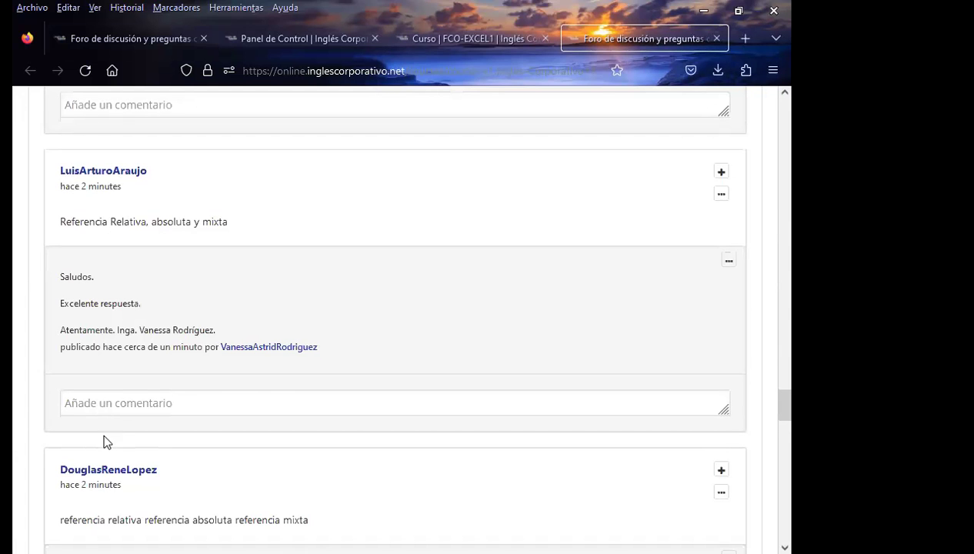
{"action": "scroll", "coordinate": [103, 441], "scroll_direction": "down", "scroll_amount": 2}
{"action": "scroll", "coordinate": [103, 442], "scroll_direction": "down", "scroll_amount": 2}
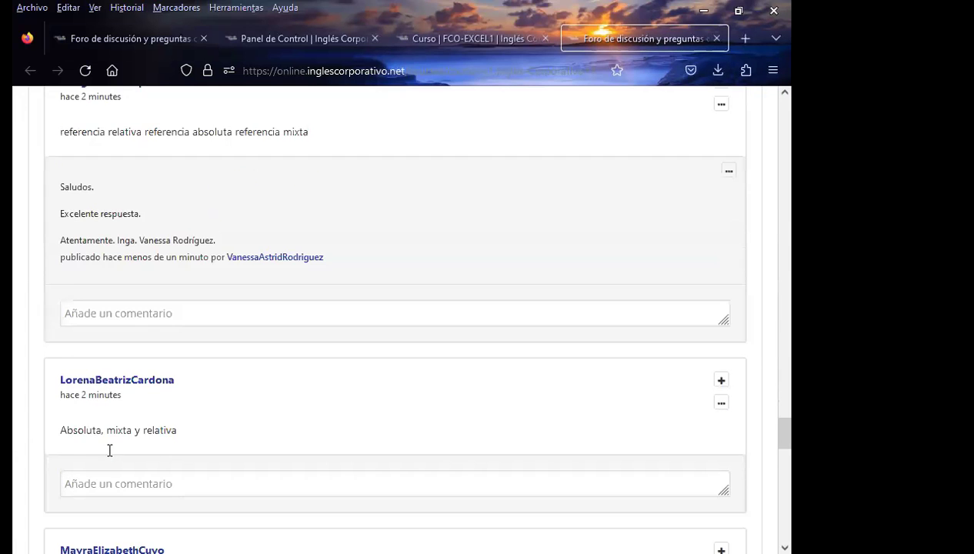
{"action": "scroll", "coordinate": [109, 450], "scroll_direction": "down", "scroll_amount": 1}
{"action": "left_click", "coordinate": [109, 408]}
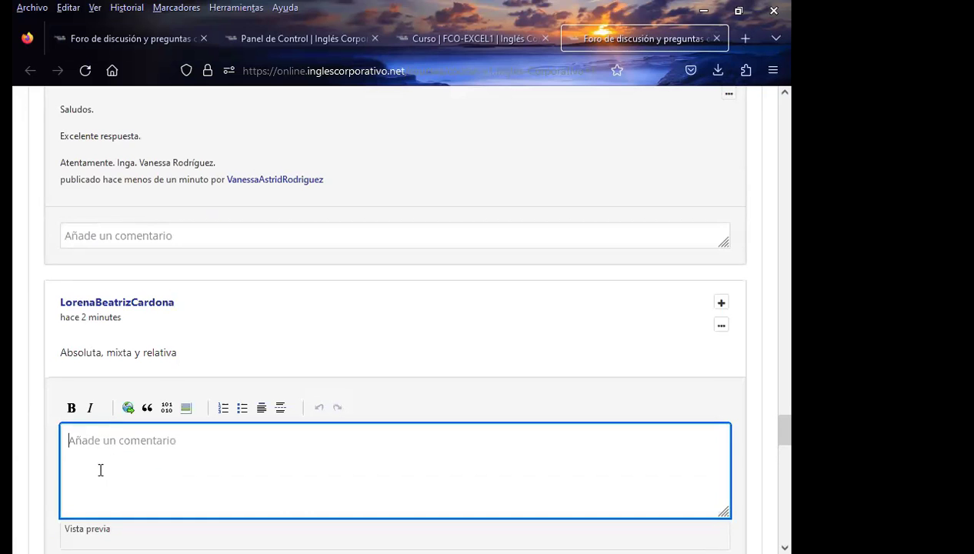
{"action": "type", "text": "Saludos.  Excelente respuesta.  Atentamente. Inga. Vanessa Rodríguez."}
{"action": "scroll", "coordinate": [47, 462], "scroll_direction": "down", "scroll_amount": 3}
{"action": "mouse_move", "coordinate": [152, 277]}
{"action": "left_mouse_down"}
{"action": "mouse_move", "coordinate": [73, 239]}
{"action": "mouse_move", "coordinate": [118, 221]}
{"action": "mouse_move", "coordinate": [187, 316]}
{"action": "left_mouse_up"}
{"action": "key", "text": "BackSpace"}
{"action": "key", "text": "BackSpace"}
{"action": "left_click", "coordinate": [257, 437]}
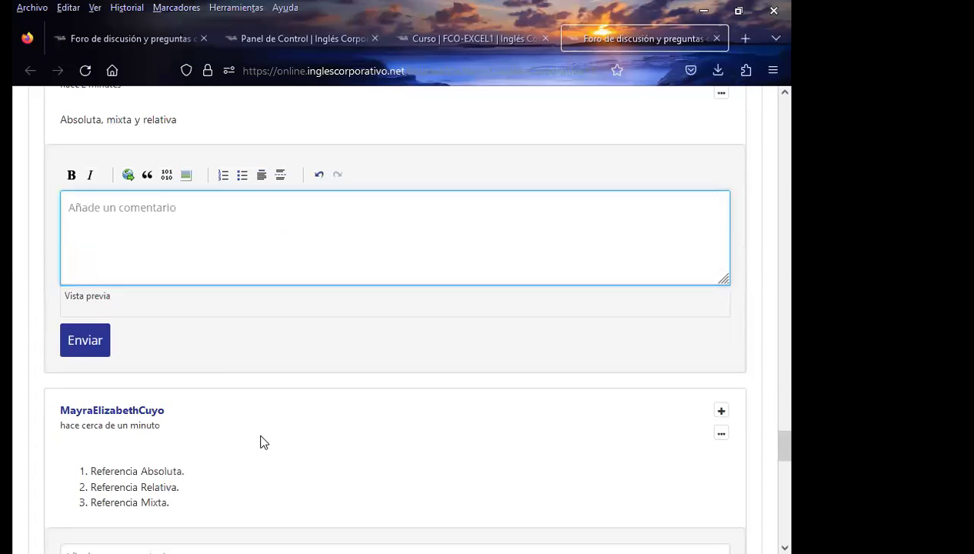
{"action": "scroll", "coordinate": [174, 452], "scroll_direction": "up", "scroll_amount": 1}
{"action": "scroll", "coordinate": [174, 452], "scroll_direction": "up", "scroll_amount": 1}
{"action": "scroll", "coordinate": [198, 473], "scroll_direction": "down", "scroll_amount": 5}
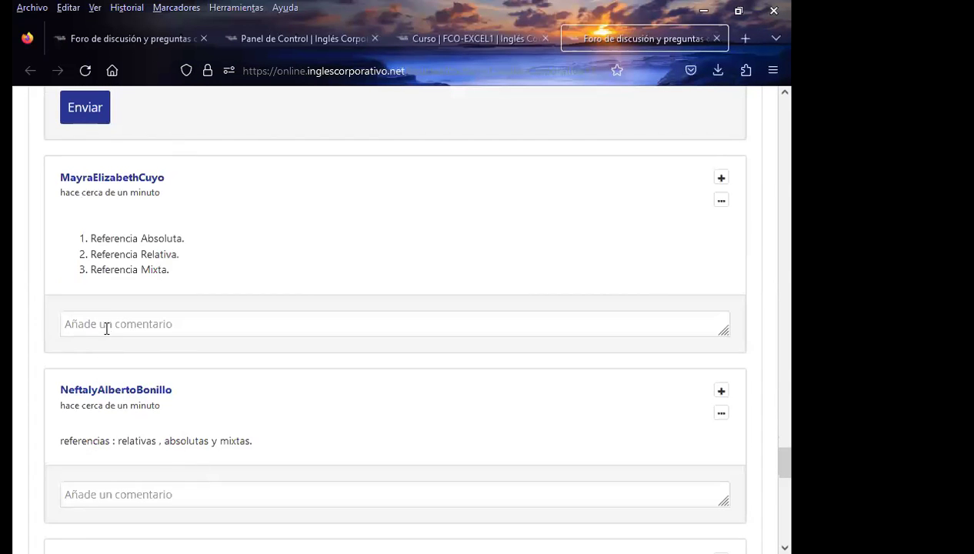
Post the signed greeting comment under the numbered-list answer
{"action": "left_click", "coordinate": [107, 326]}
{"action": "type", "text": "Saludos.  Excelente respuesta.  Atentamente. Inga. Vanessa Rodríguez."}
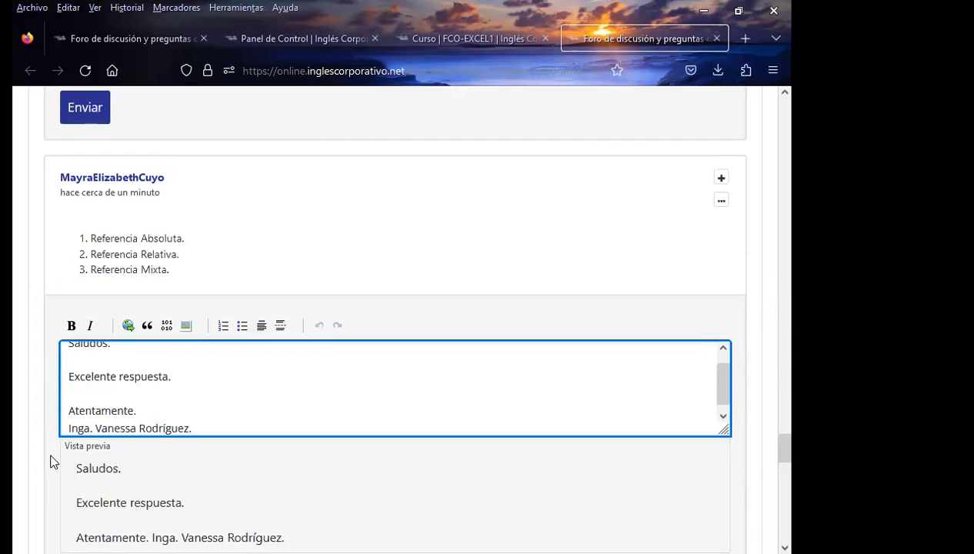
{"action": "scroll", "coordinate": [53, 461], "scroll_direction": "down", "scroll_amount": 1}
{"action": "left_click", "coordinate": [80, 505]}
{"action": "scroll", "coordinate": [49, 431], "scroll_direction": "down", "scroll_amount": 3}
{"action": "scroll", "coordinate": [49, 431], "scroll_direction": "down", "scroll_amount": 1}
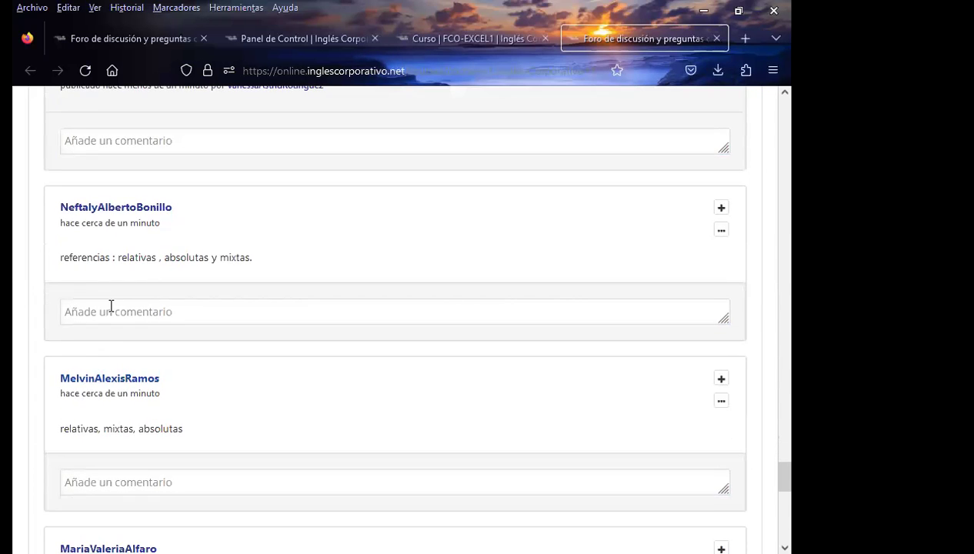
Post the signed greeting comment under the final two student answers
{"action": "left_click", "coordinate": [108, 311]}
{"action": "type", "text": "Saludos.  Excelente respuesta.  Atentamente. Inga. Vanessa Rodríguez."}
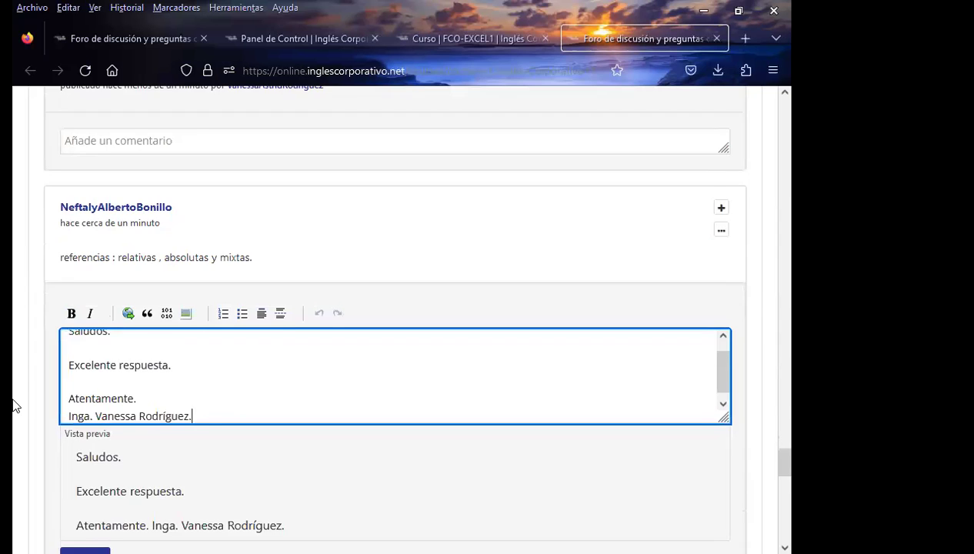
{"action": "scroll", "coordinate": [98, 374], "scroll_direction": "down", "scroll_amount": 3}
{"action": "left_click", "coordinate": [61, 337]}
{"action": "scroll", "coordinate": [37, 344], "scroll_direction": "down", "scroll_amount": 3}
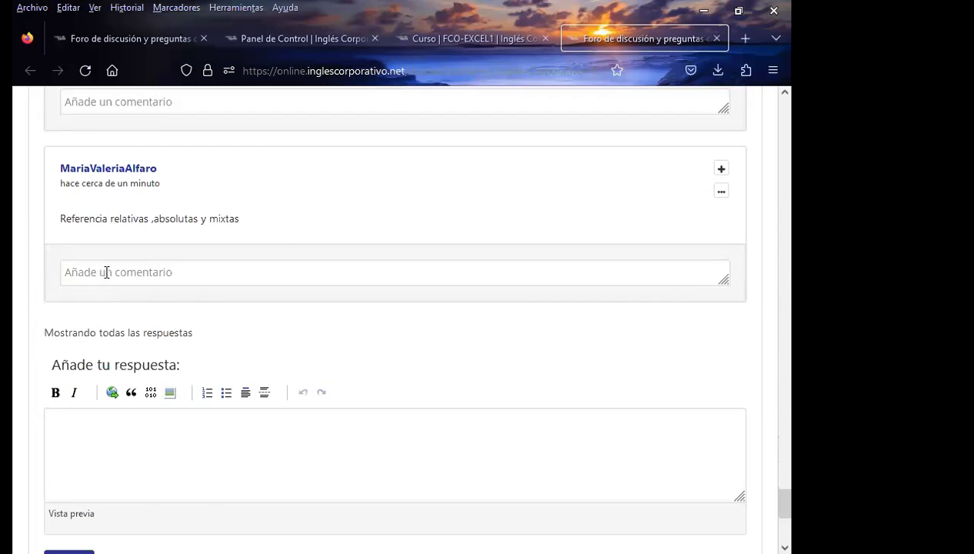
{"action": "left_click", "coordinate": [107, 269]}
{"action": "type", "text": "Saludos.  Excelente respuesta.  Atentamente. Inga. Vanessa Rodríguez."}
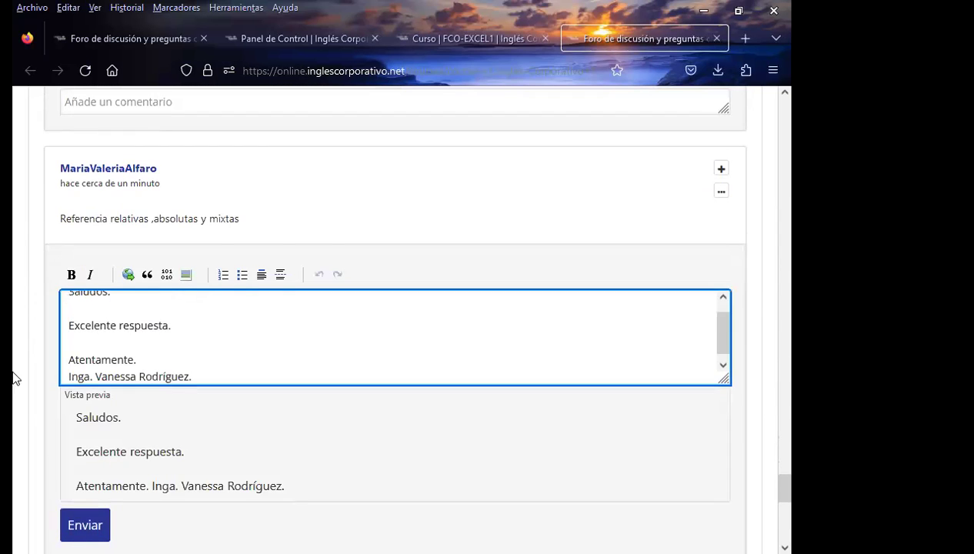
{"action": "scroll", "coordinate": [13, 376], "scroll_direction": "down", "scroll_amount": 2}
{"action": "left_click", "coordinate": [85, 374]}
{"action": "scroll", "coordinate": [270, 387], "scroll_direction": "up", "scroll_amount": 2}
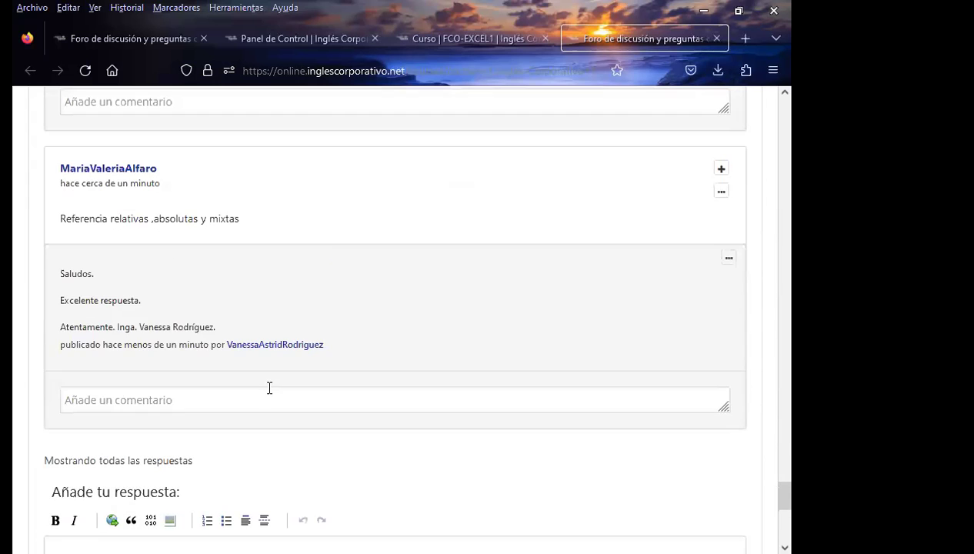